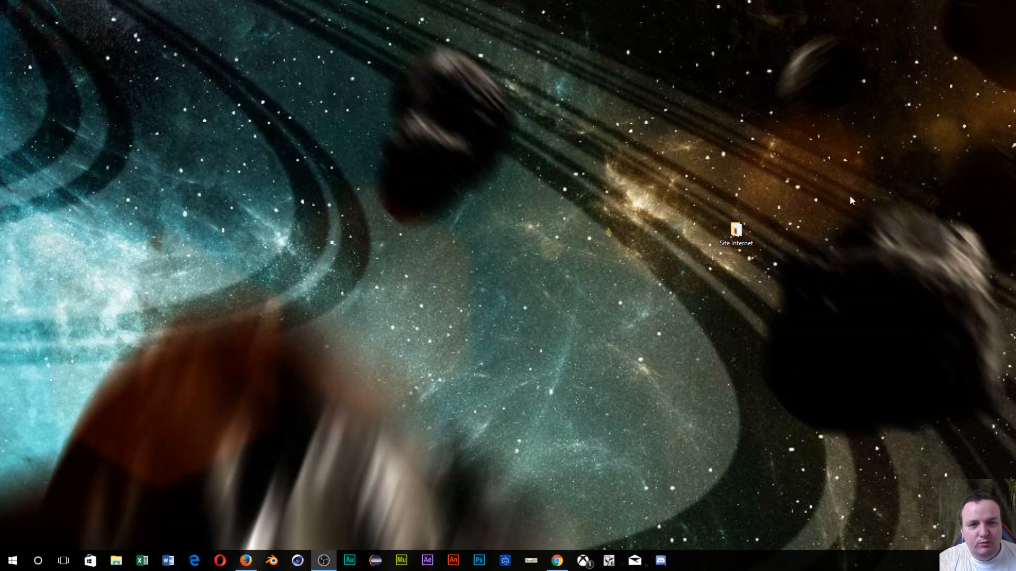
Check the contents of the Site Internet folder on the desktop and delete that folder.
double_click(737, 232)
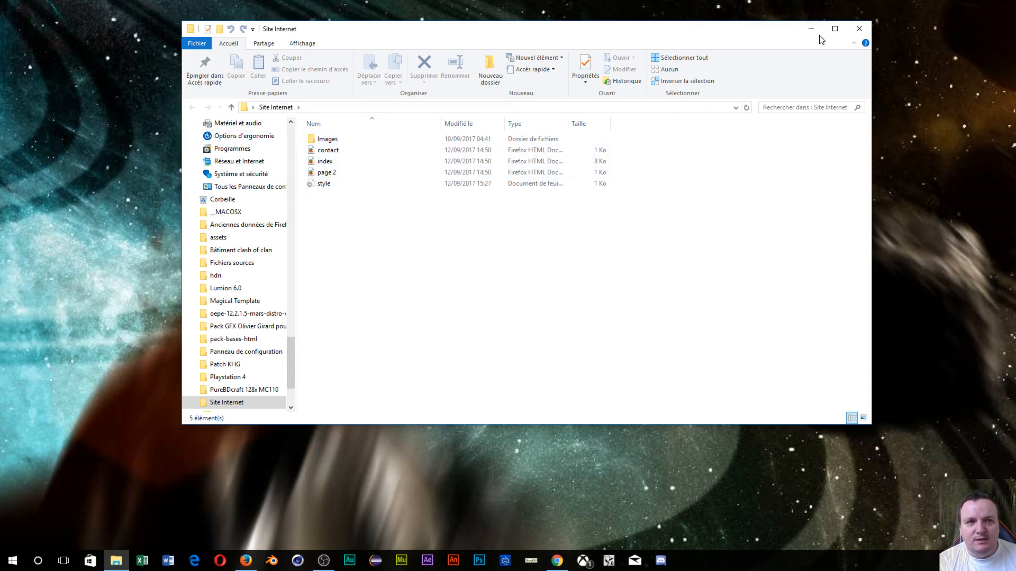
left_click(856, 28)
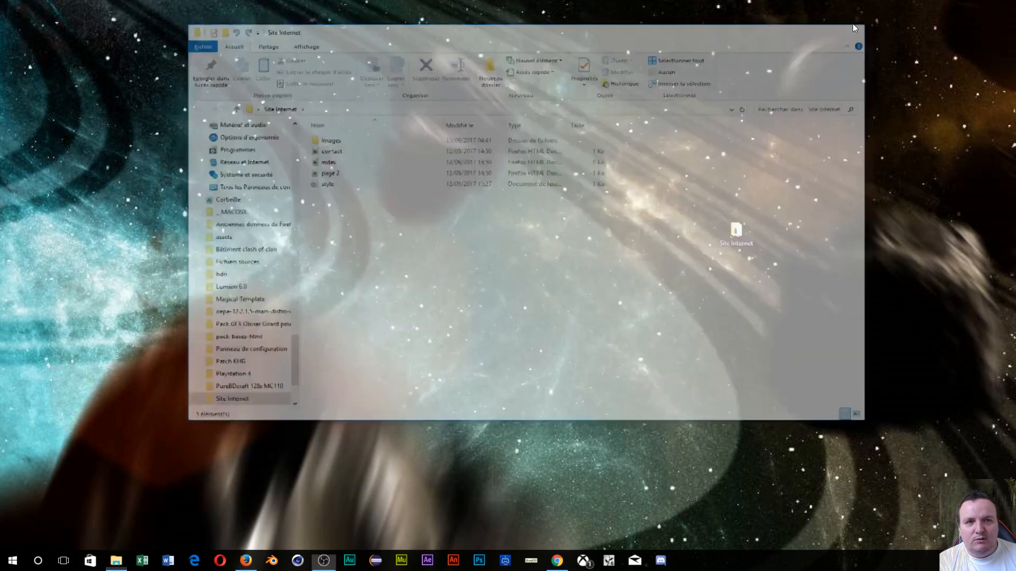
right_click(747, 233)
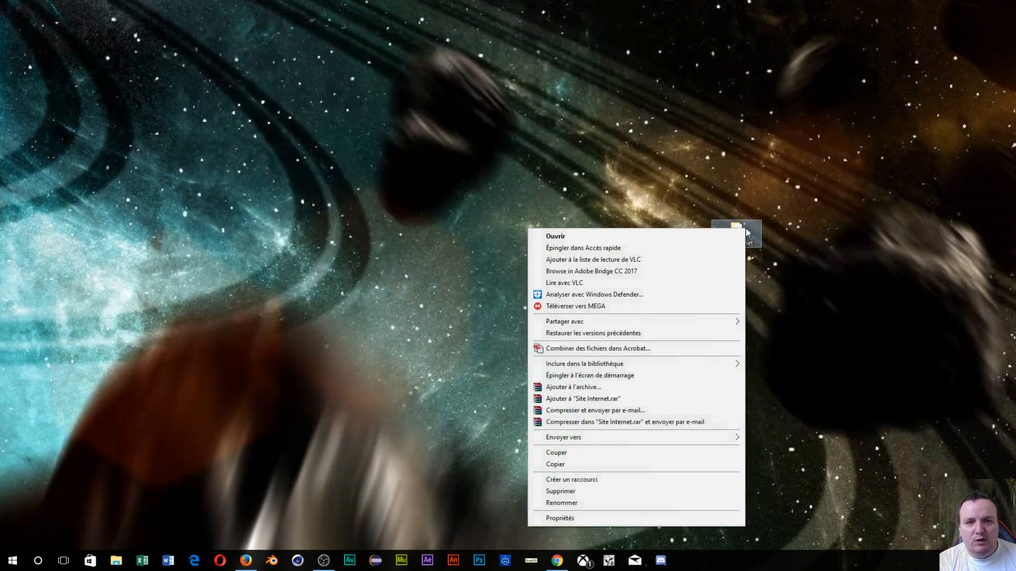
left_click(589, 491)
left_click(536, 302)
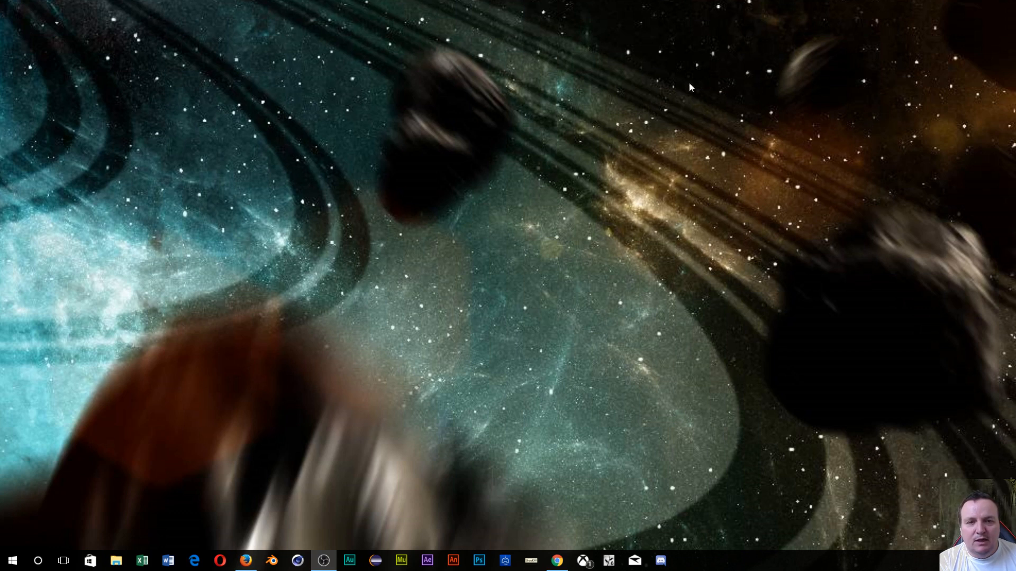
Create a new folder on the desktop named "Tuto site Internet".
right_click(661, 197)
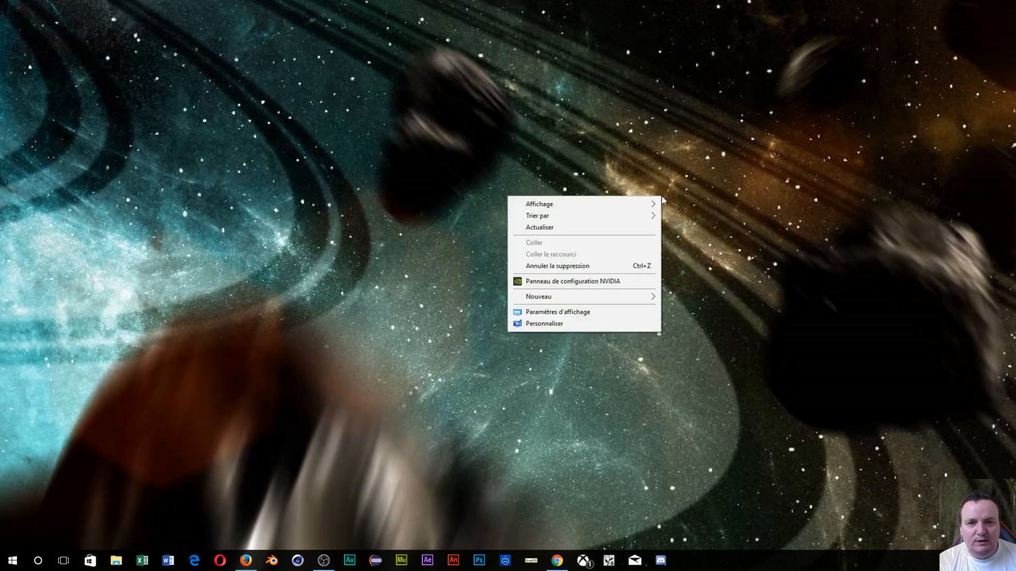
mouse_move(553, 299)
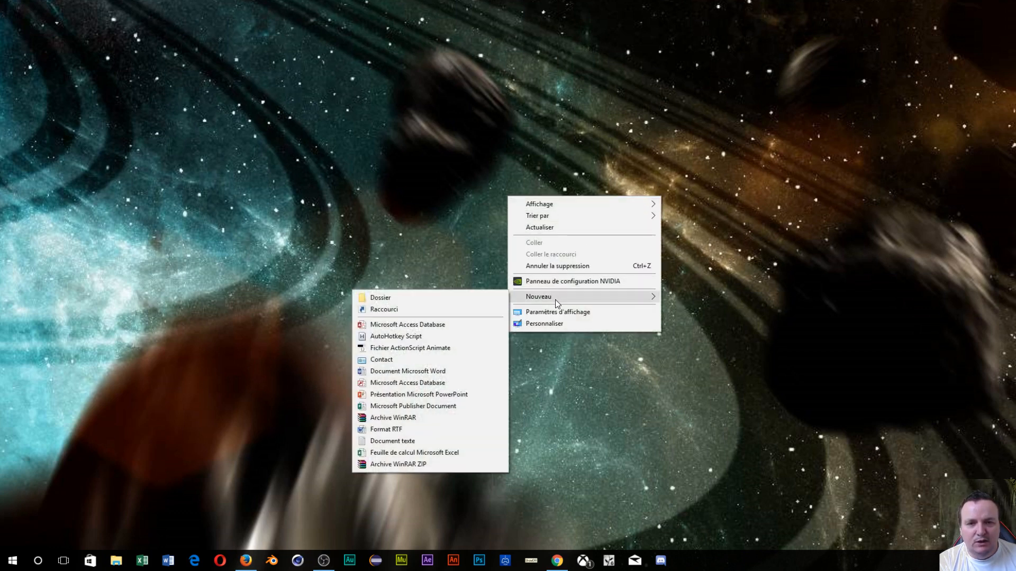
left_click(495, 299)
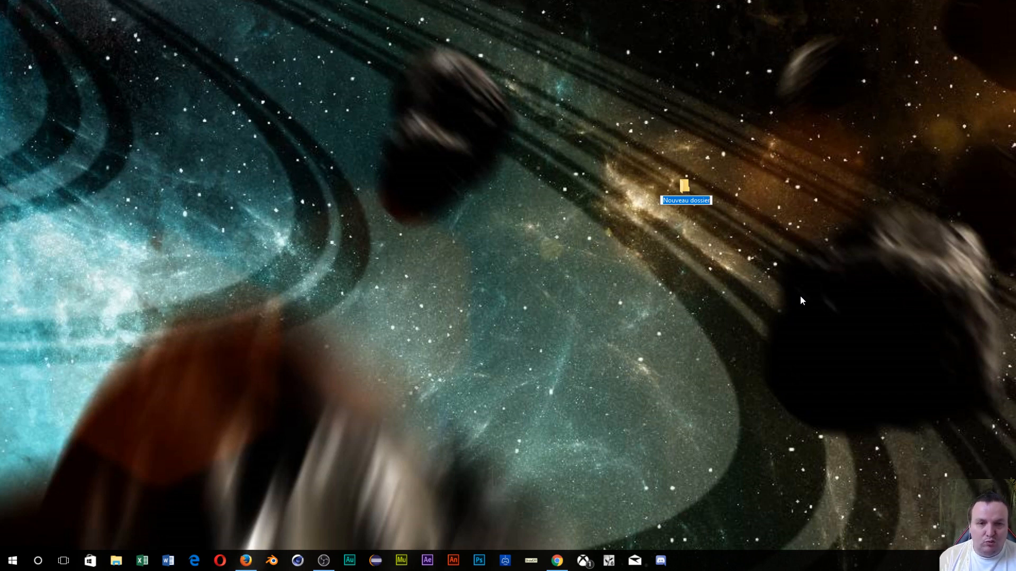
type("Tuto")
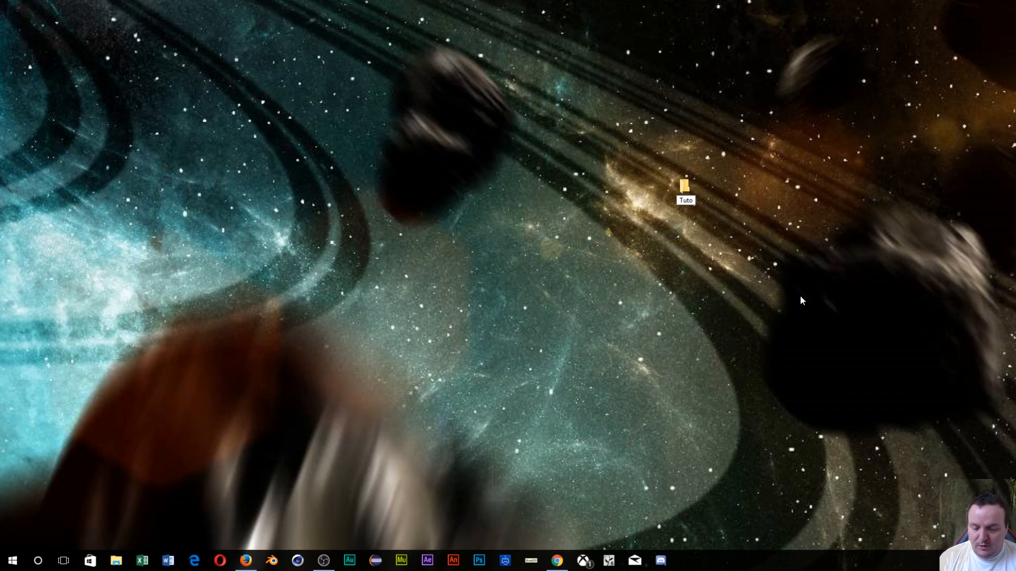
type(" sit")
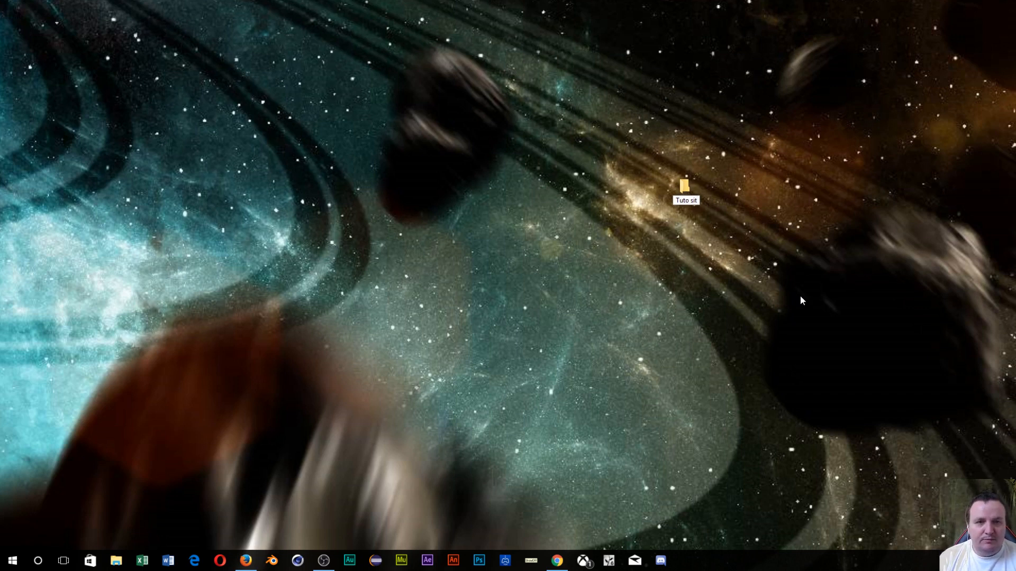
type("e INte")
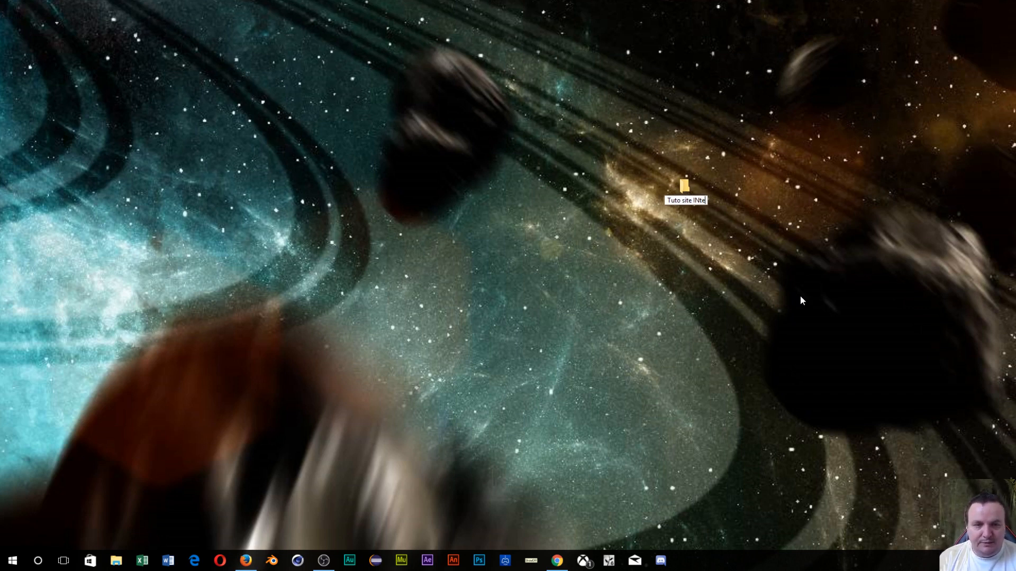
key("BackSpace")
key("BackSpace")
key("BackSpace")
key("BackSpace")
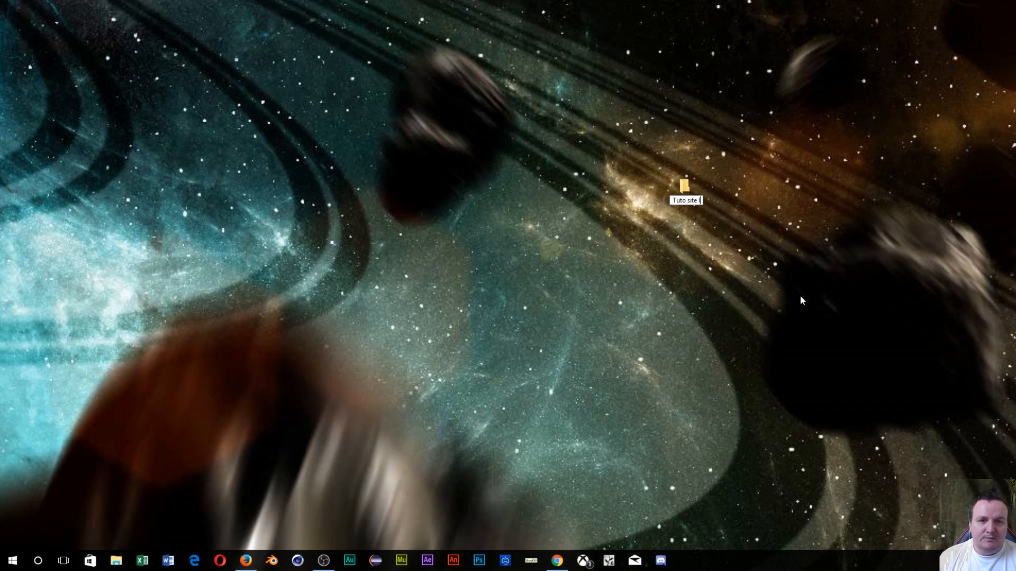
type("Internet")
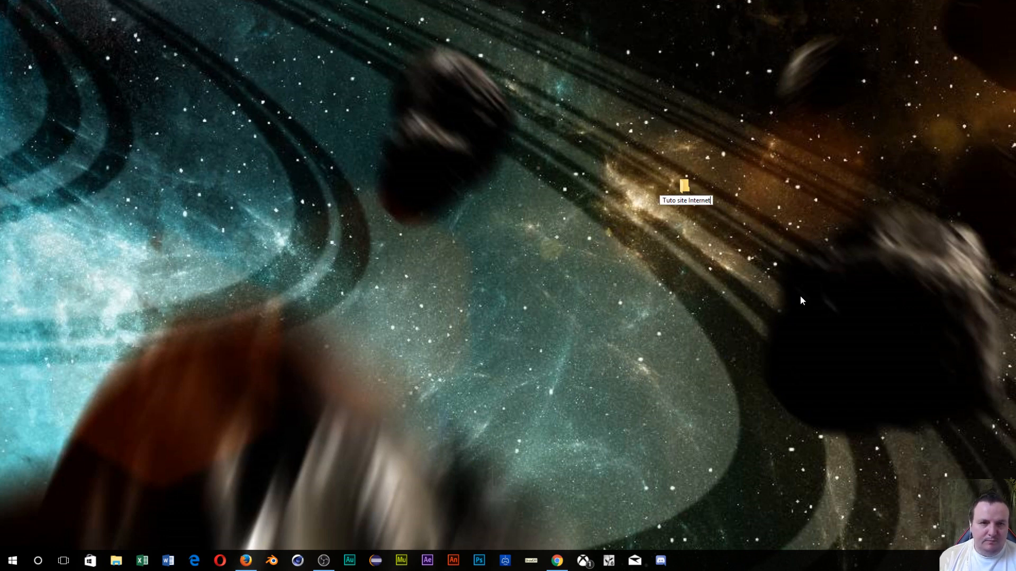
key("Return")
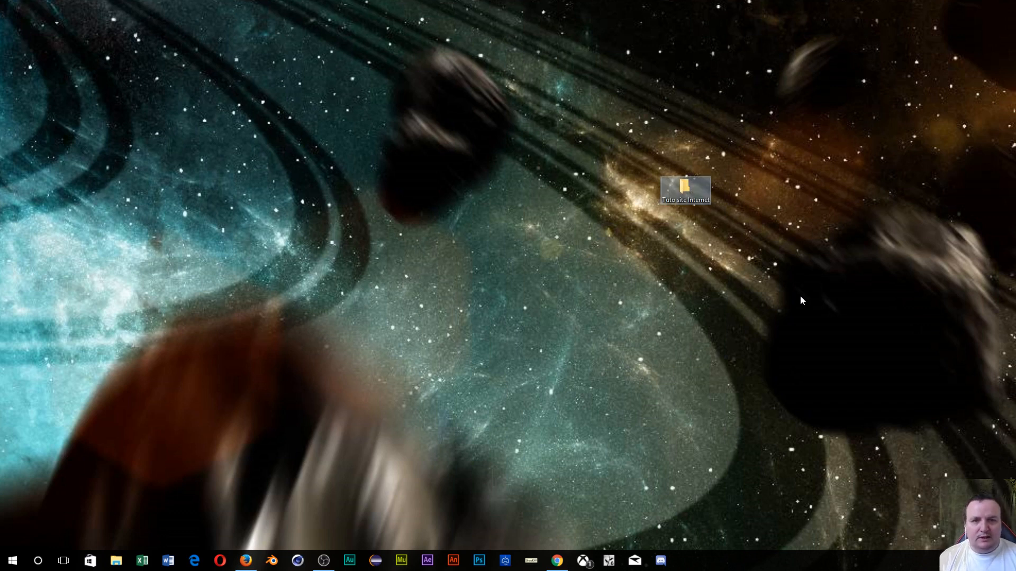
Create a subfolder named "images" inside the Tuto site Internet folder and close the folder window.
double_click(683, 186)
right_click(459, 187)
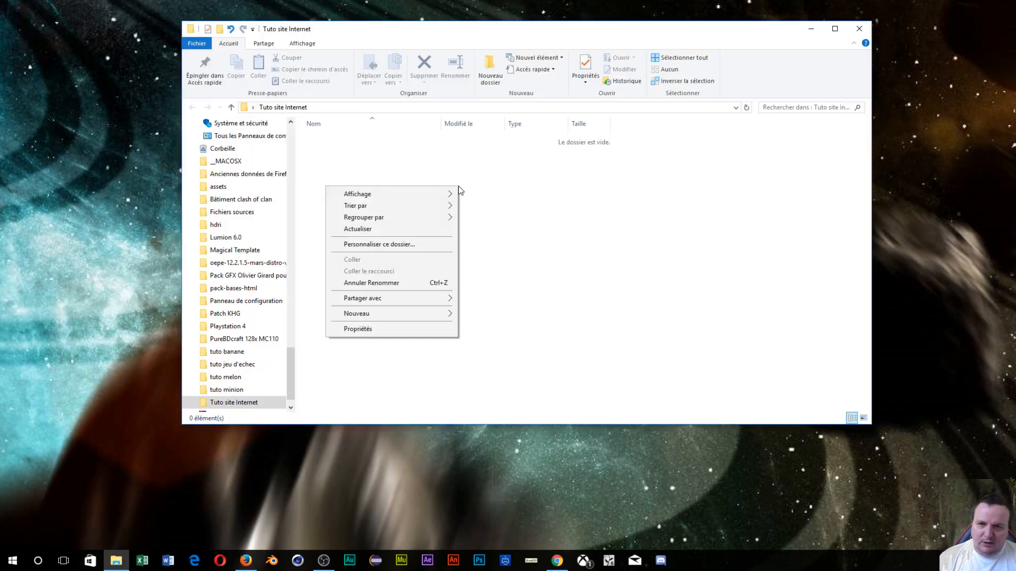
mouse_move(378, 313)
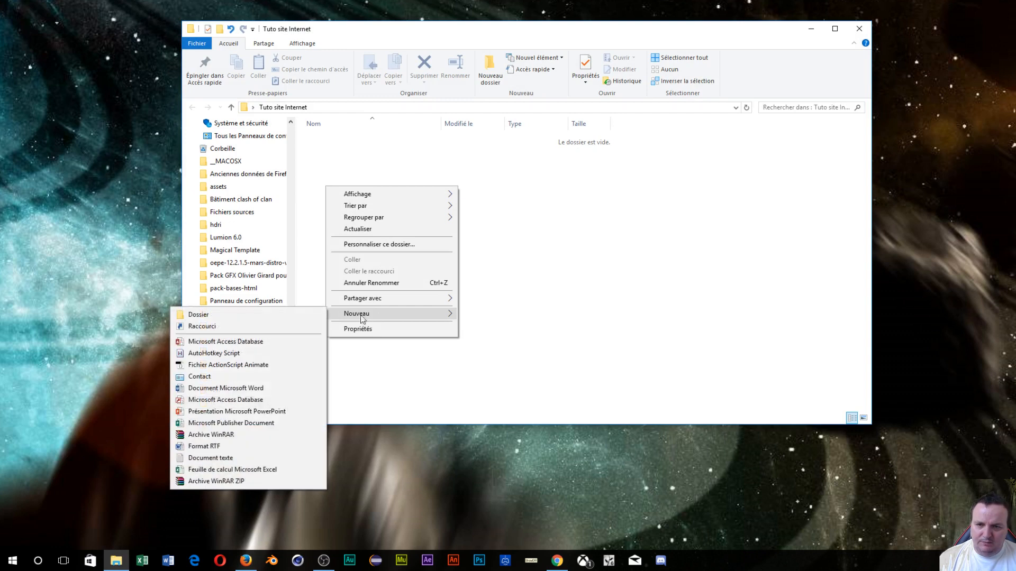
left_click(297, 313)
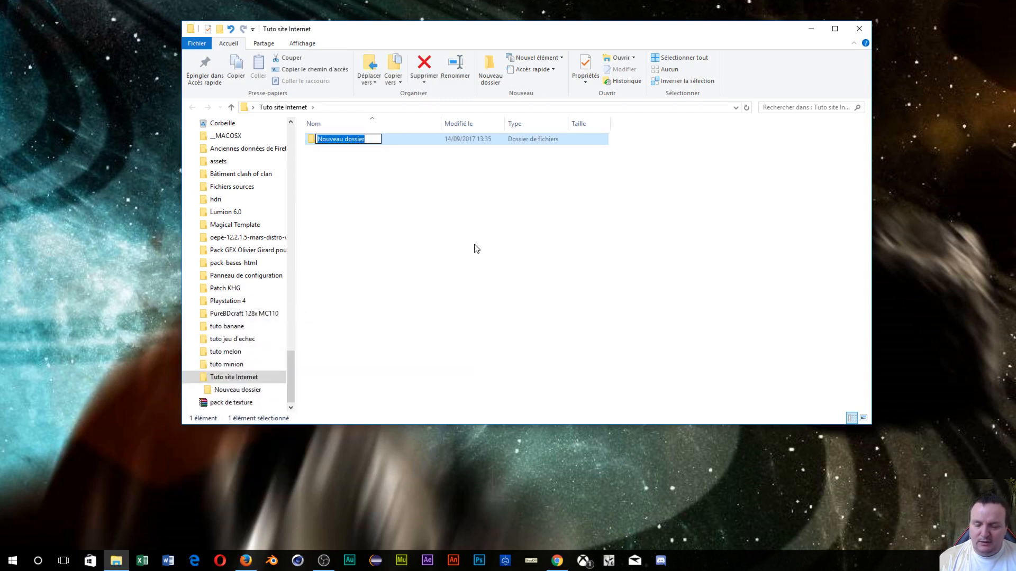
type("images")
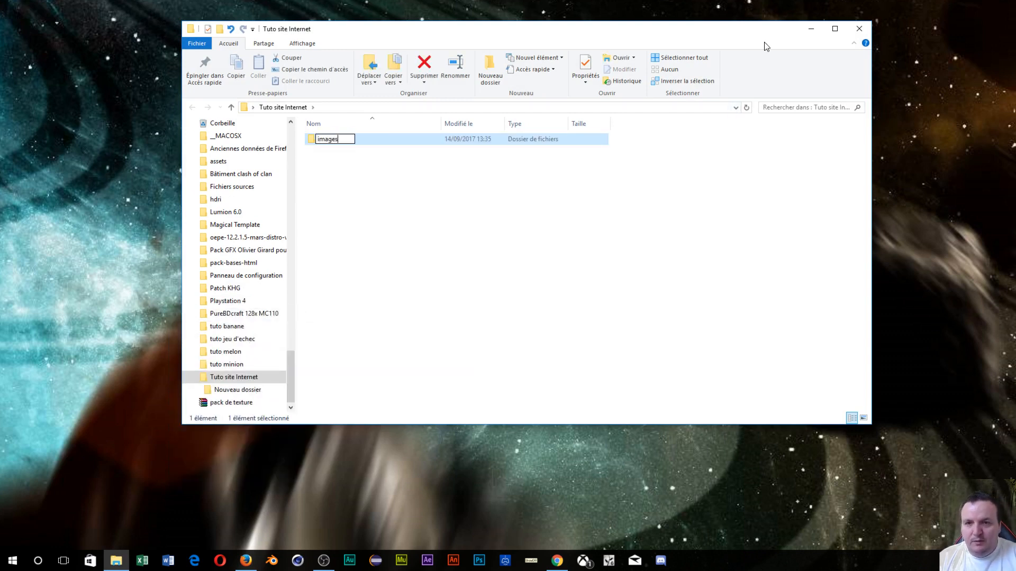
left_click(431, 275)
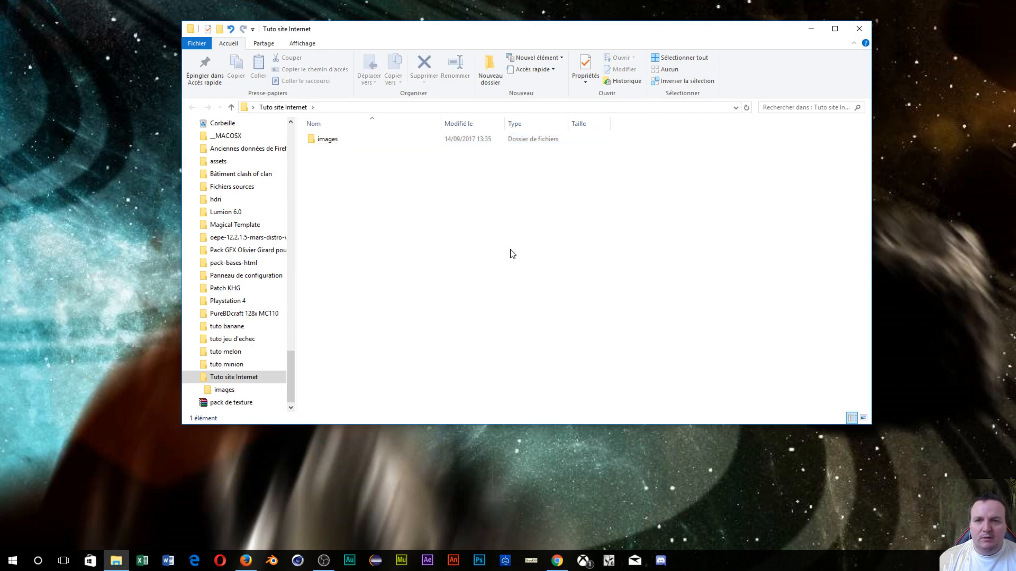
left_click(862, 31)
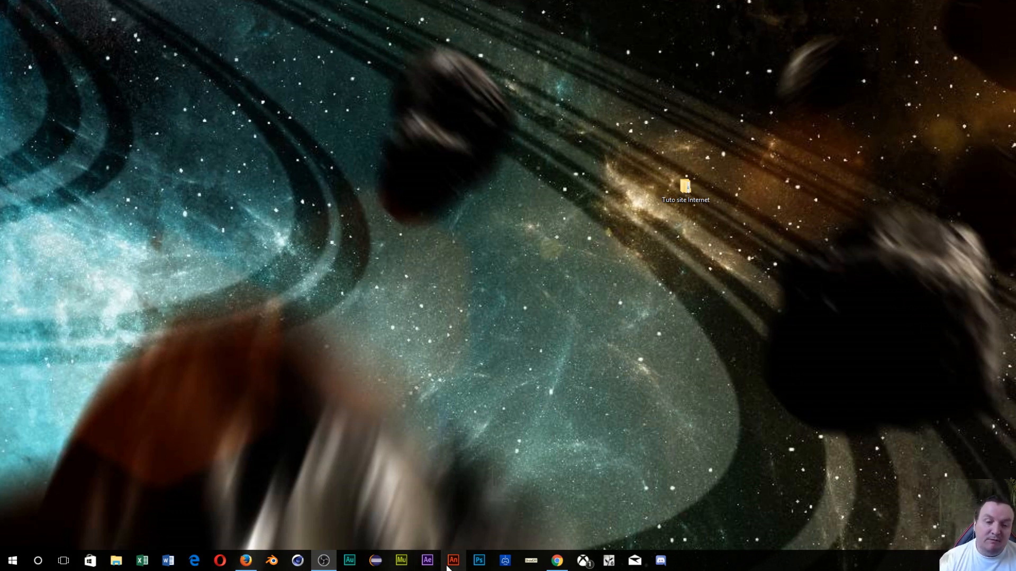
Switch to Photoshop and close both open banner documents without saving their changes.
left_click(483, 566)
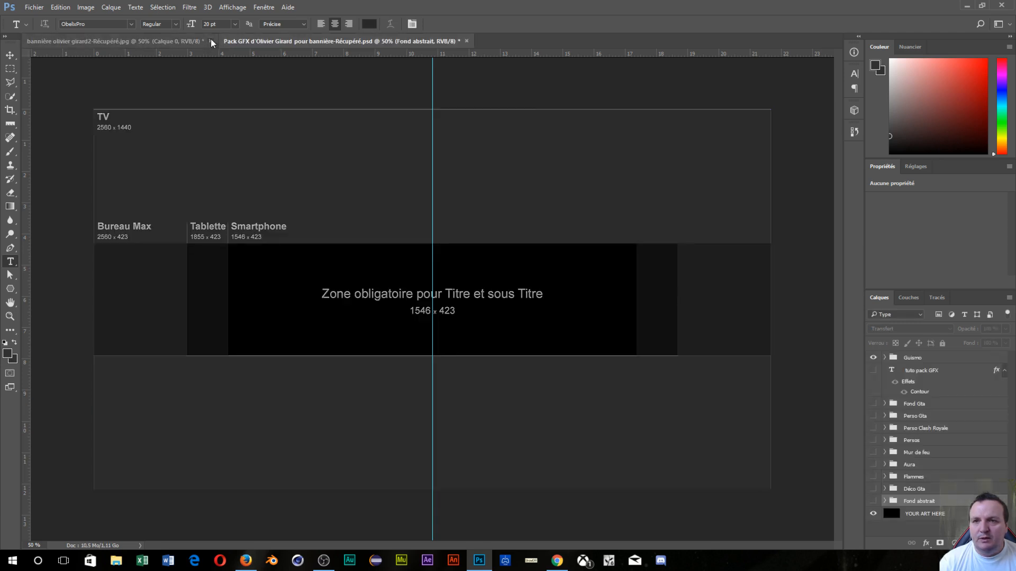
left_click(211, 41)
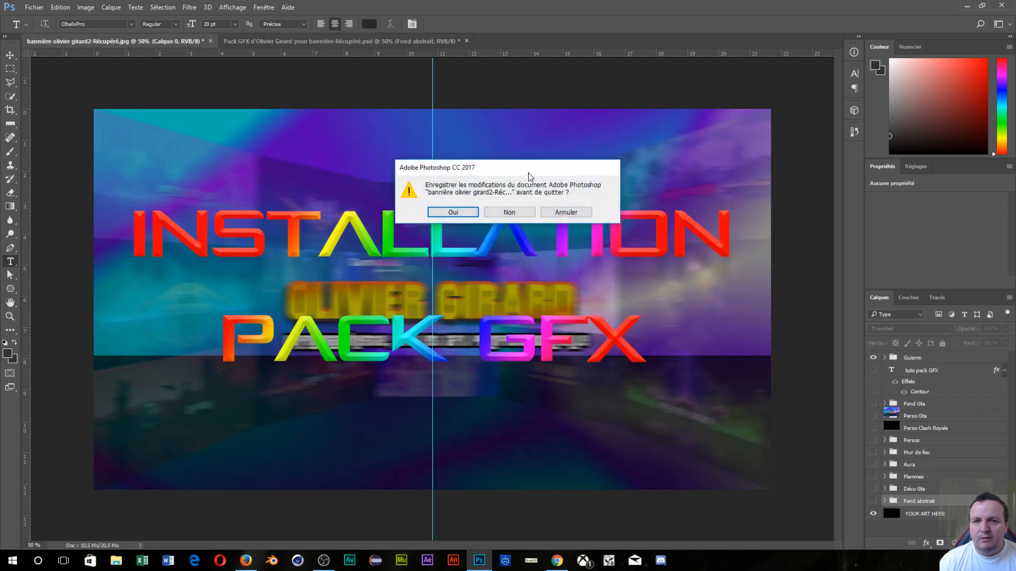
left_click(508, 212)
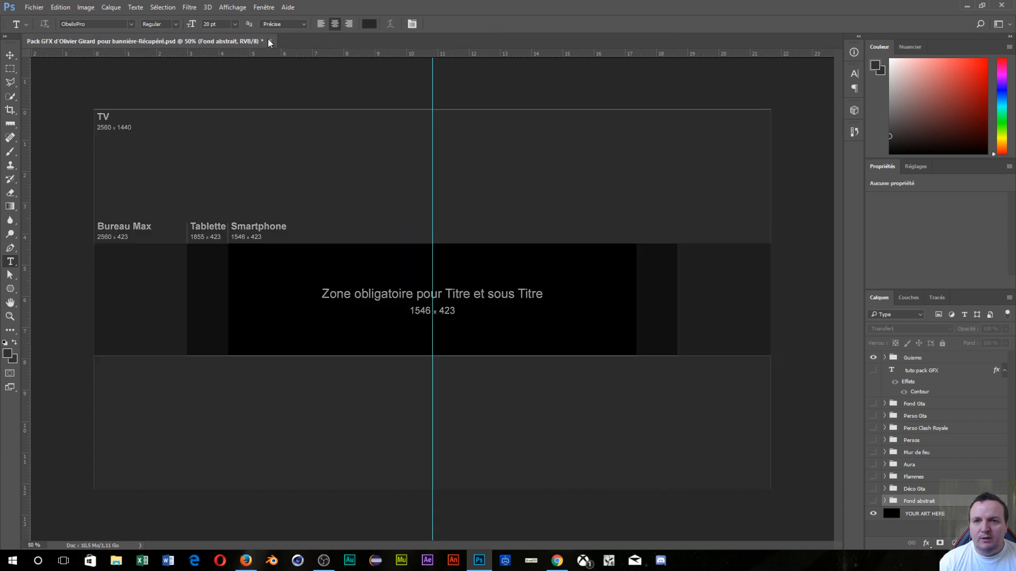
left_click(269, 41)
left_click(515, 212)
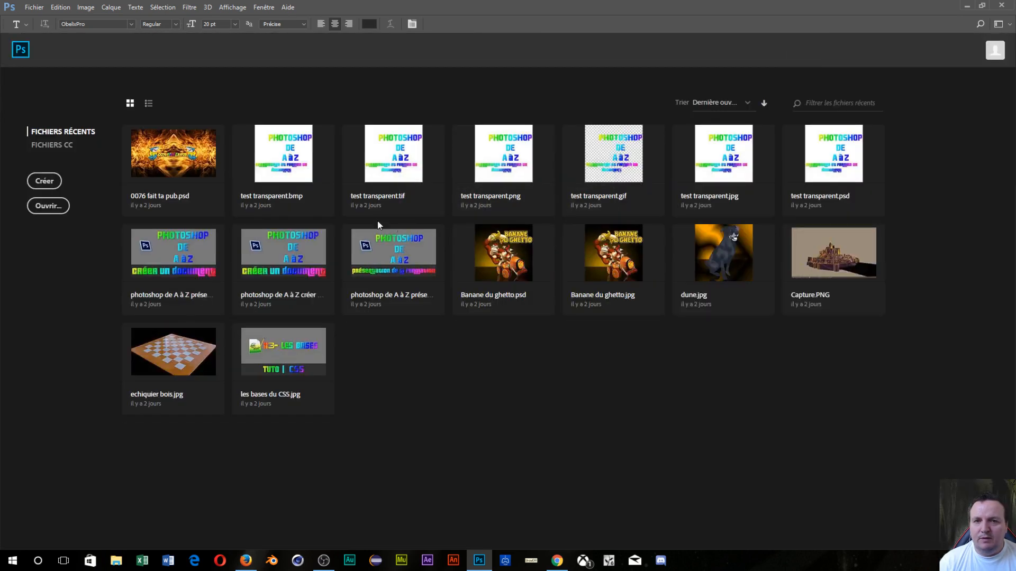
Create a new 1000 x 1000 pixel document with a white (Blanc) background.
left_click(42, 181)
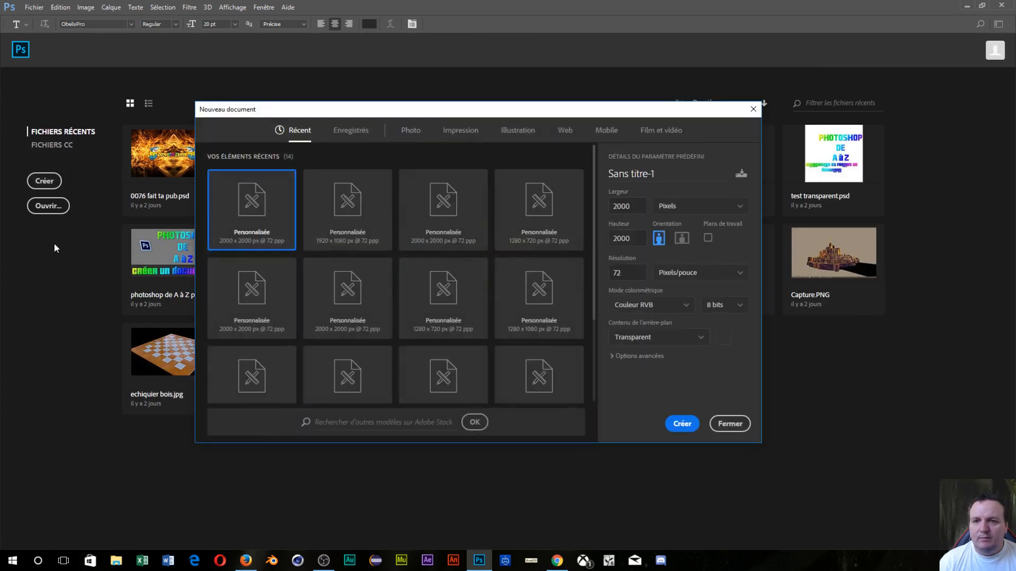
double_click(629, 209)
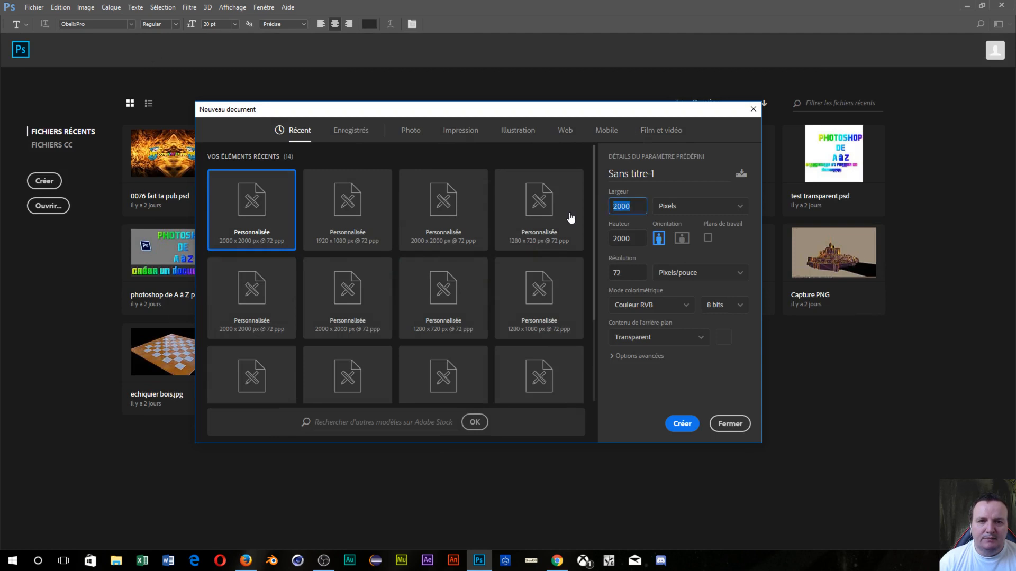
type("1000")
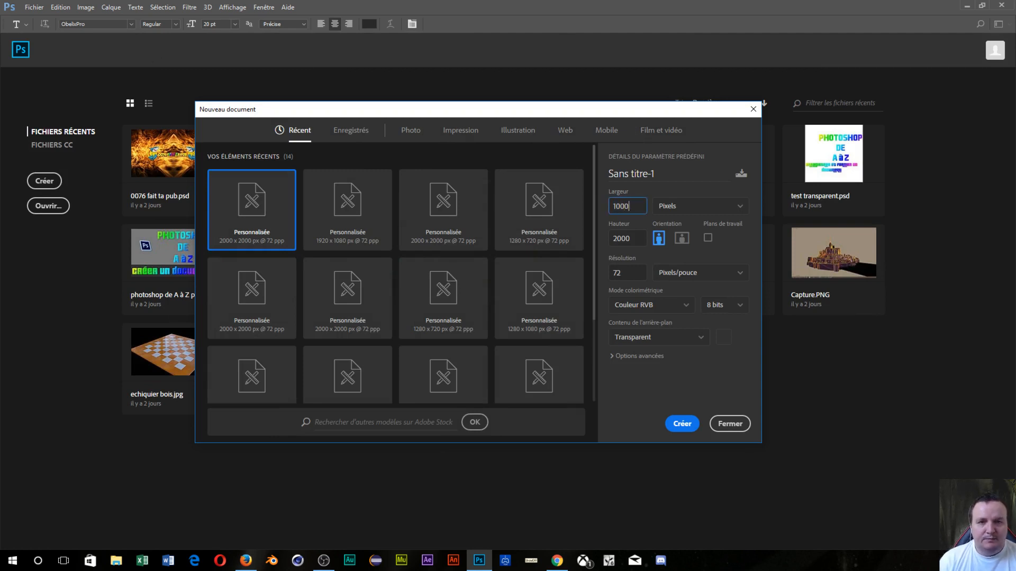
key("Tab")
type("1000")
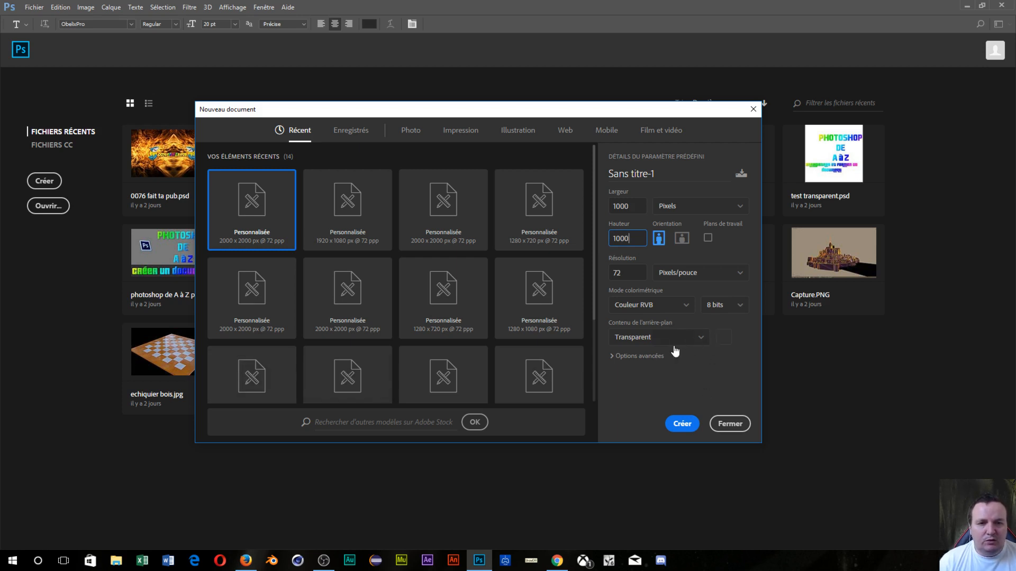
left_click(705, 337)
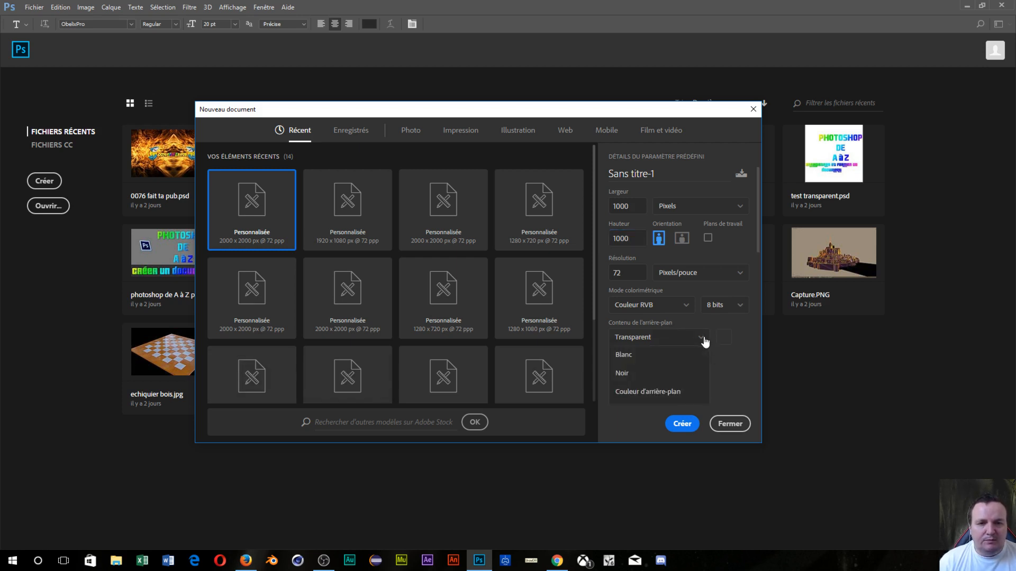
left_click(674, 360)
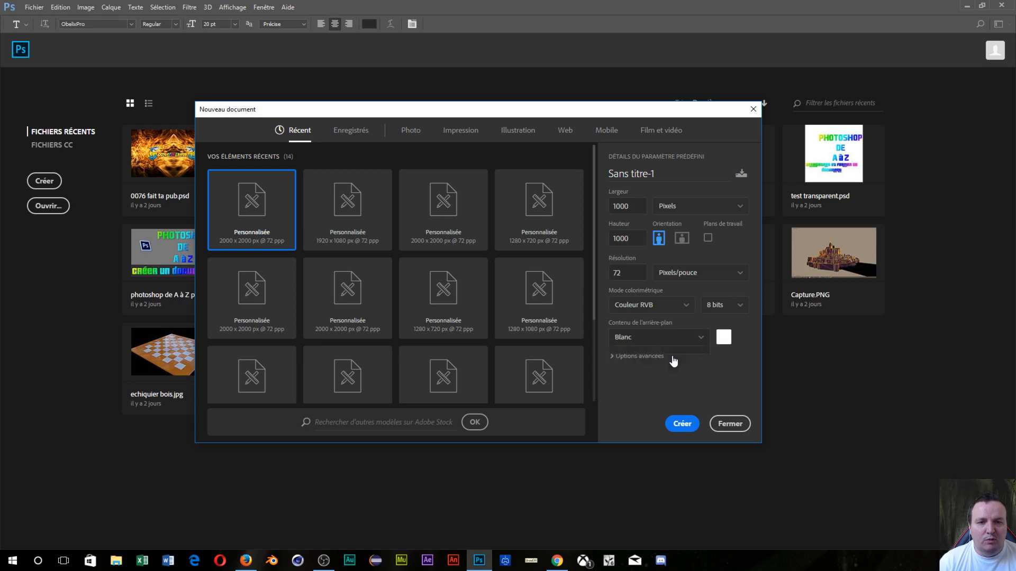
left_click(681, 422)
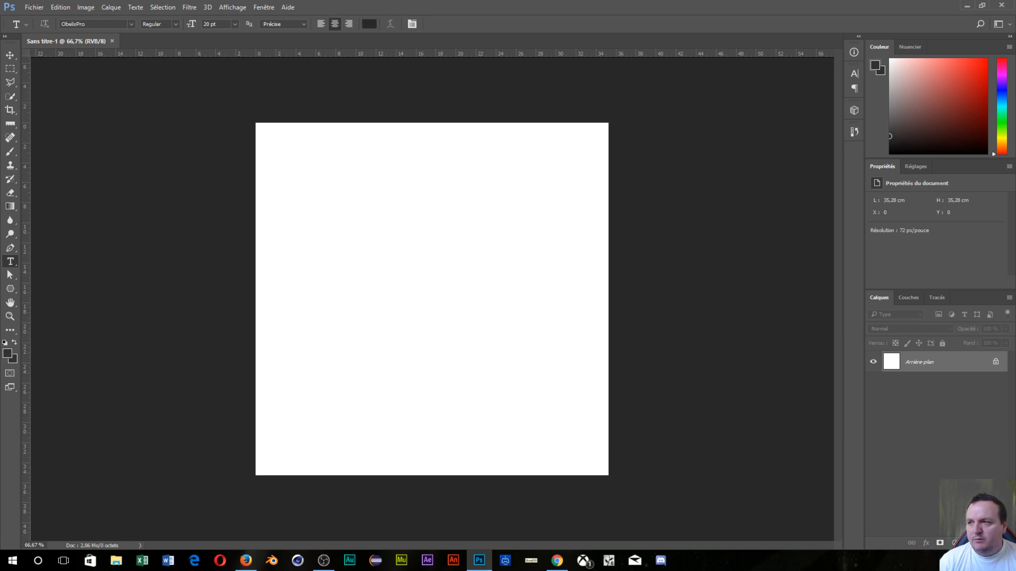
Unlock the background layer and rename it "Fond du site internet".
left_click(323, 560)
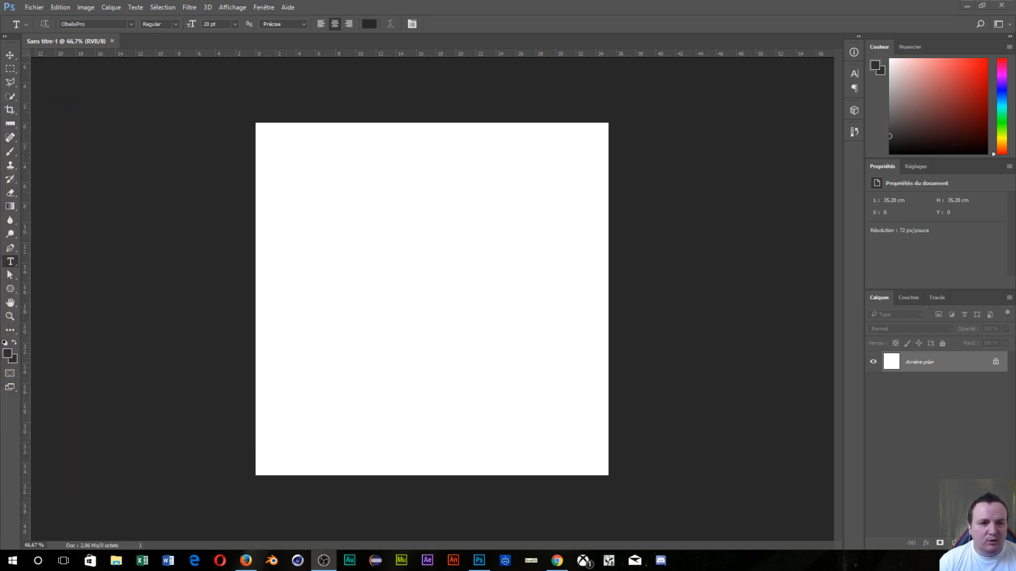
left_click(994, 361)
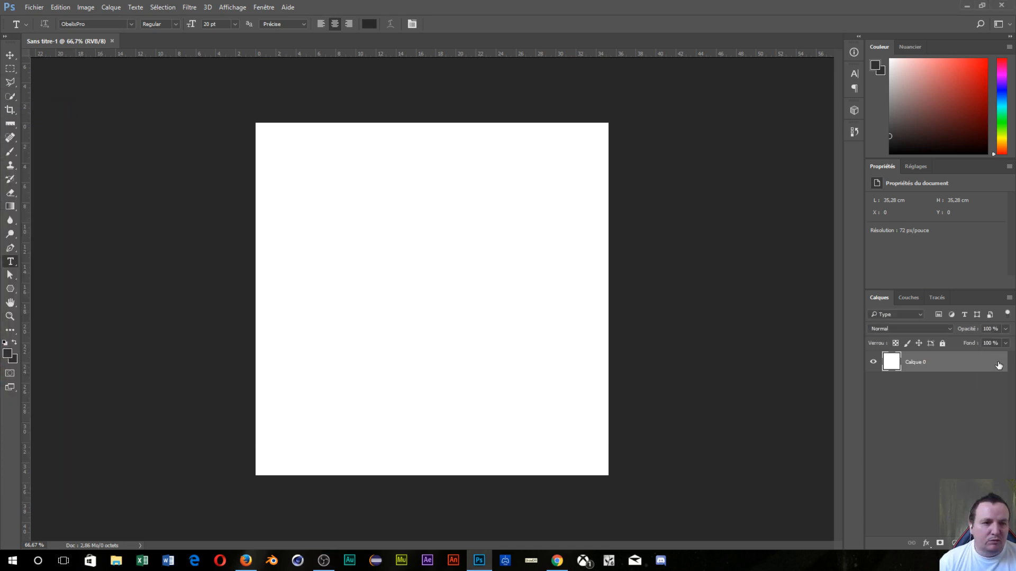
double_click(913, 362)
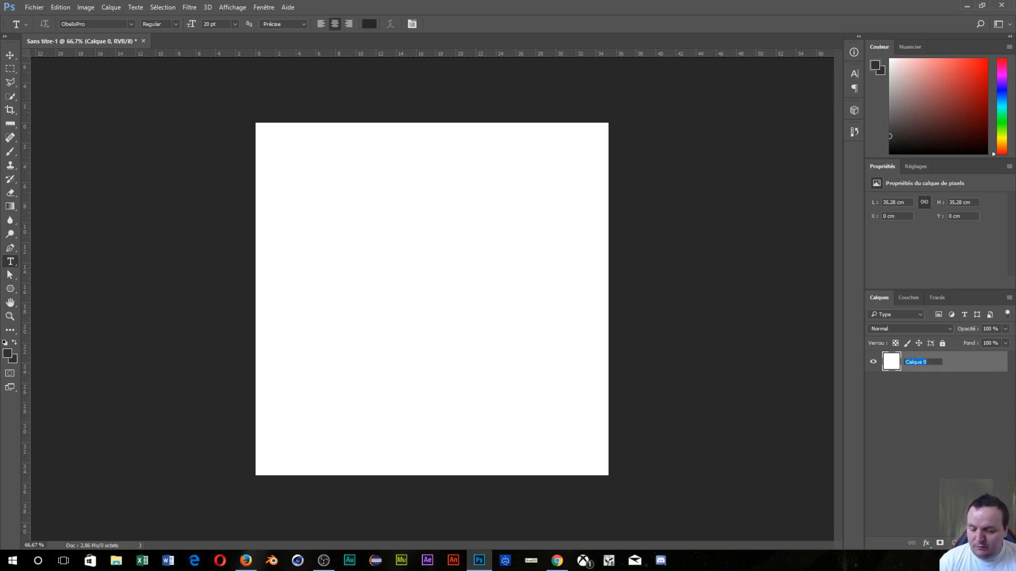
type("Fond ")
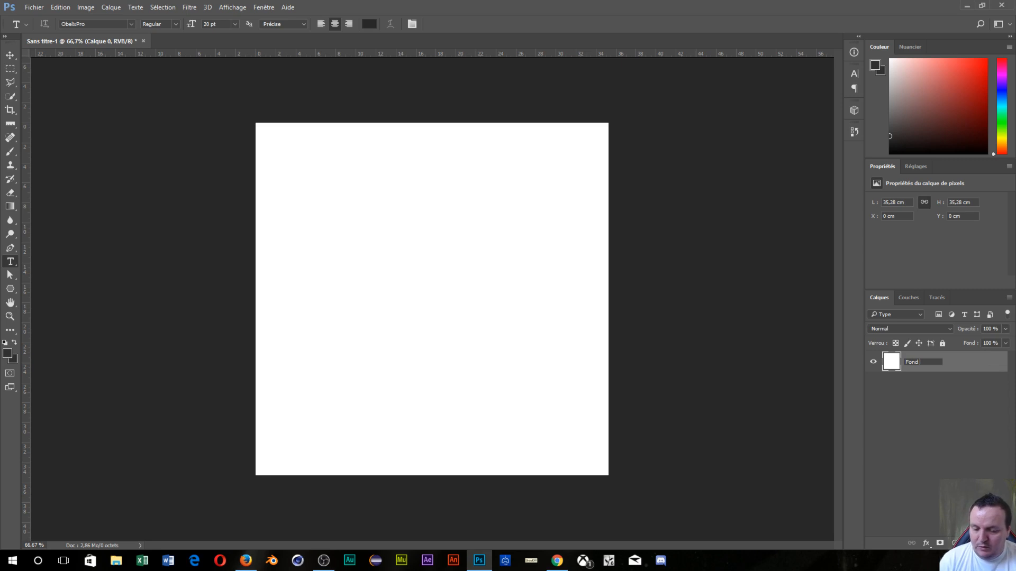
type("du")
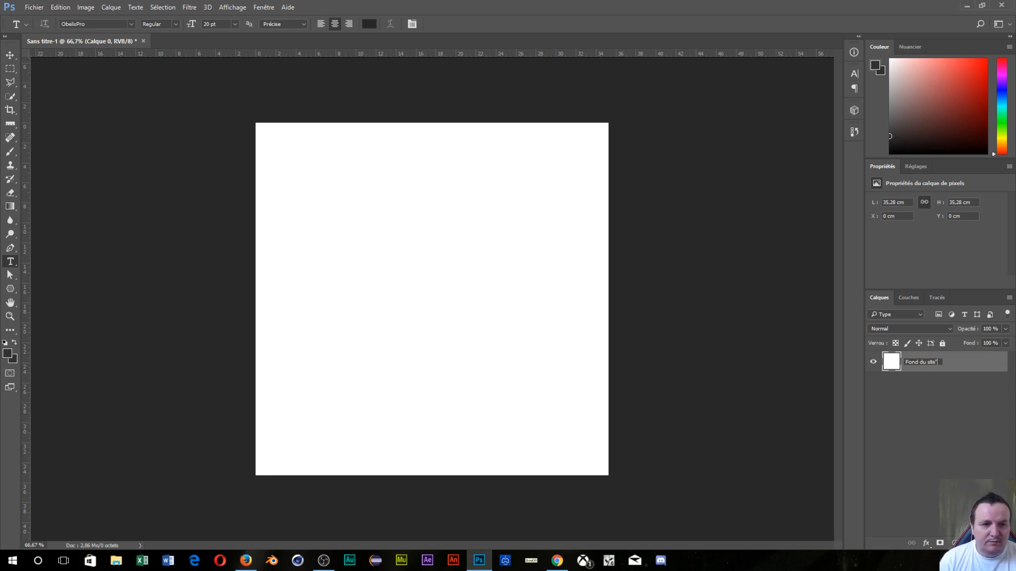
type(" site ")
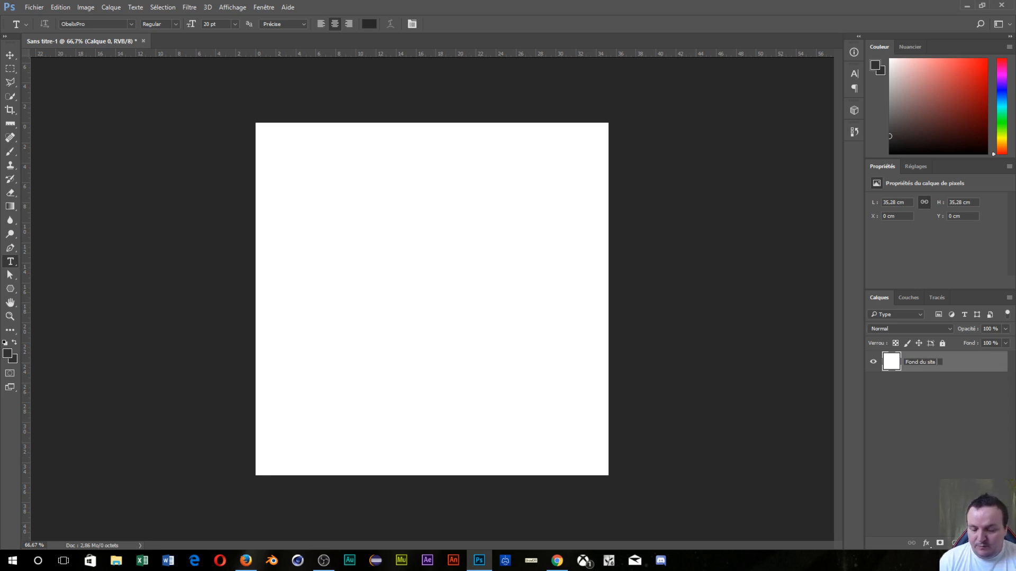
type("internet")
key("Return")
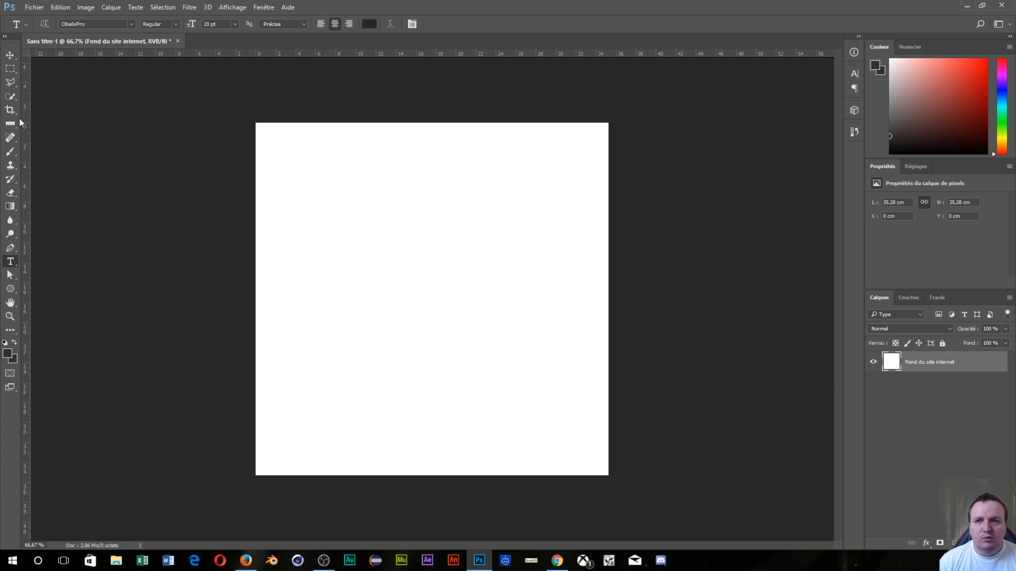
Place a vertical guide at the horizontal centre of the canvas, using the layer's transform centre as reference.
left_click(264, 7)
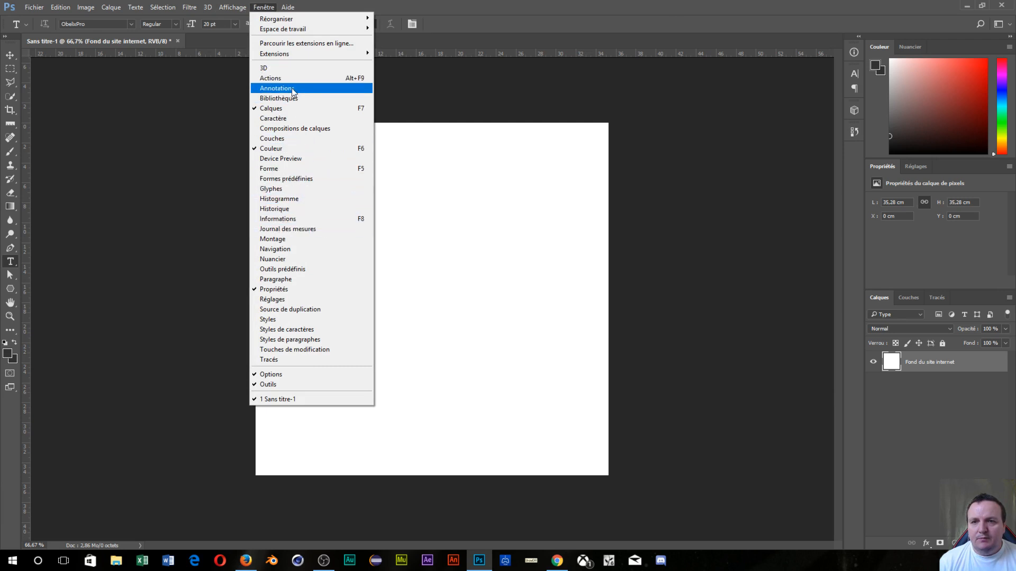
left_click(506, 17)
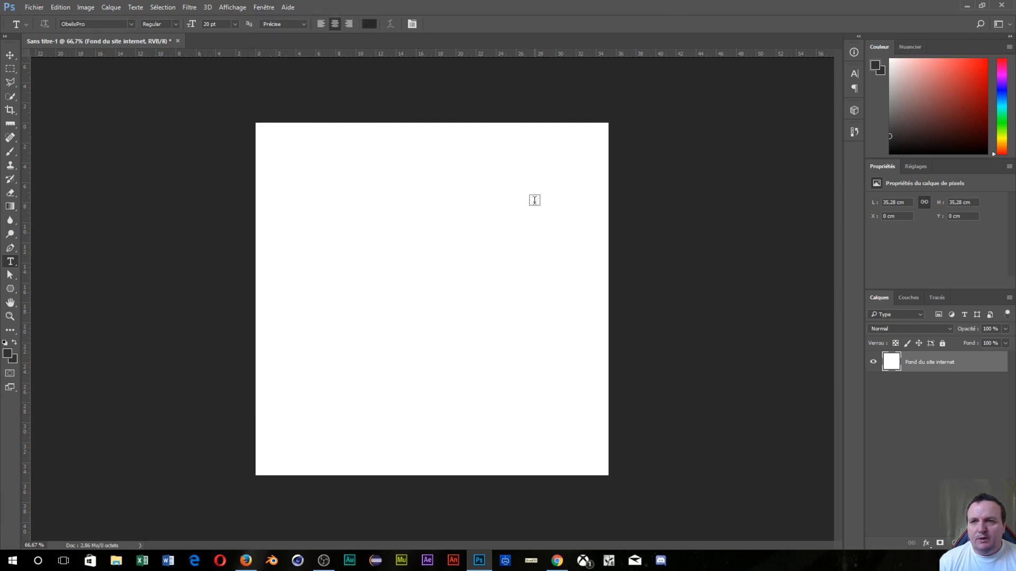
key("ctrl+t")
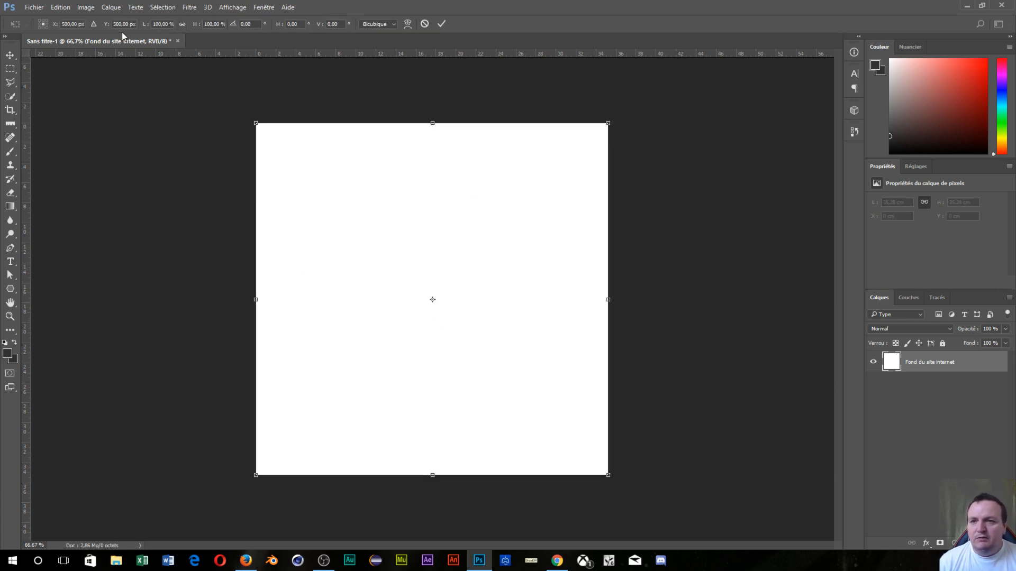
left_click(261, 8)
mouse_move(213, 10)
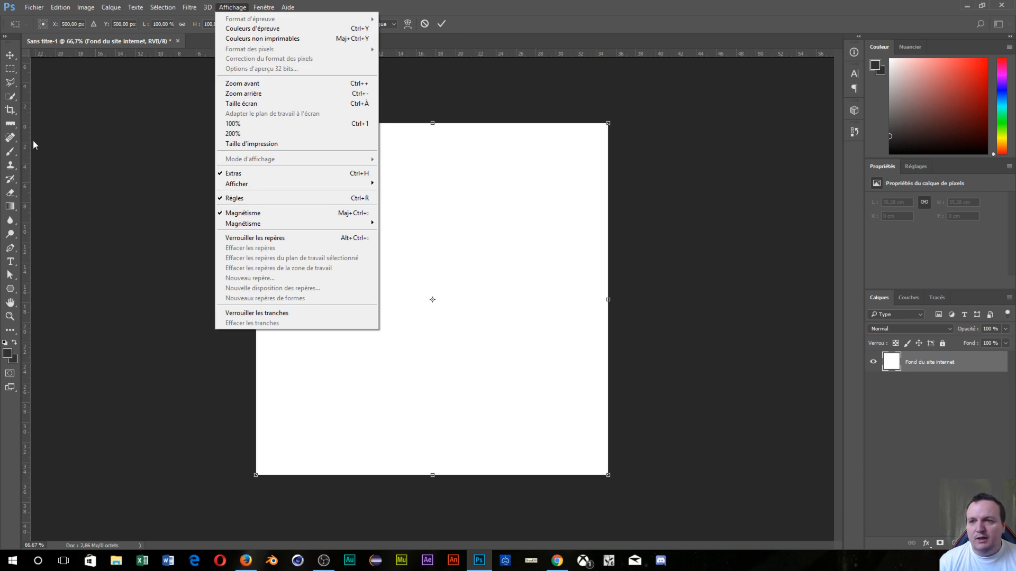
left_click(466, 12)
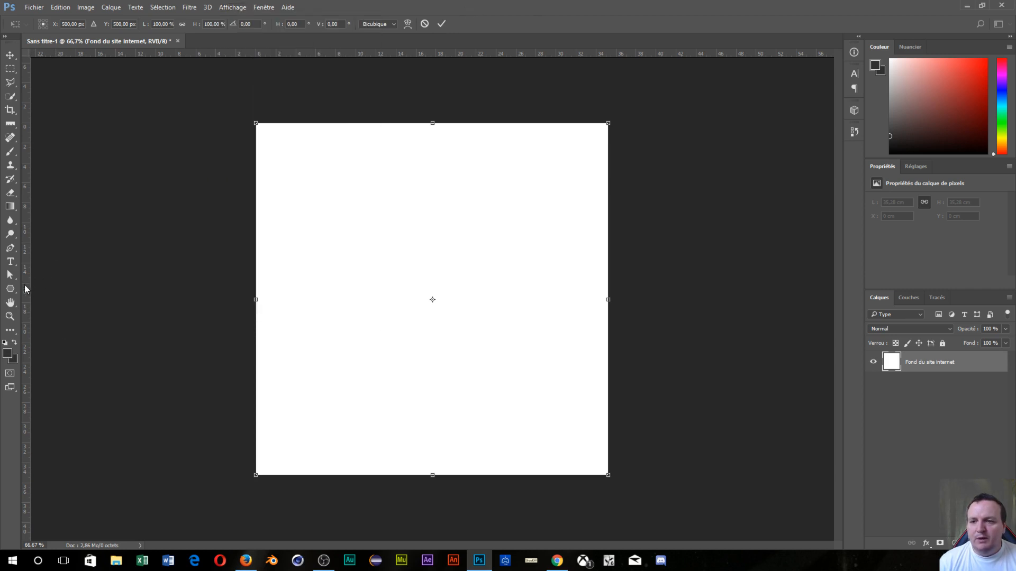
left_click_drag(27, 285, 436, 315)
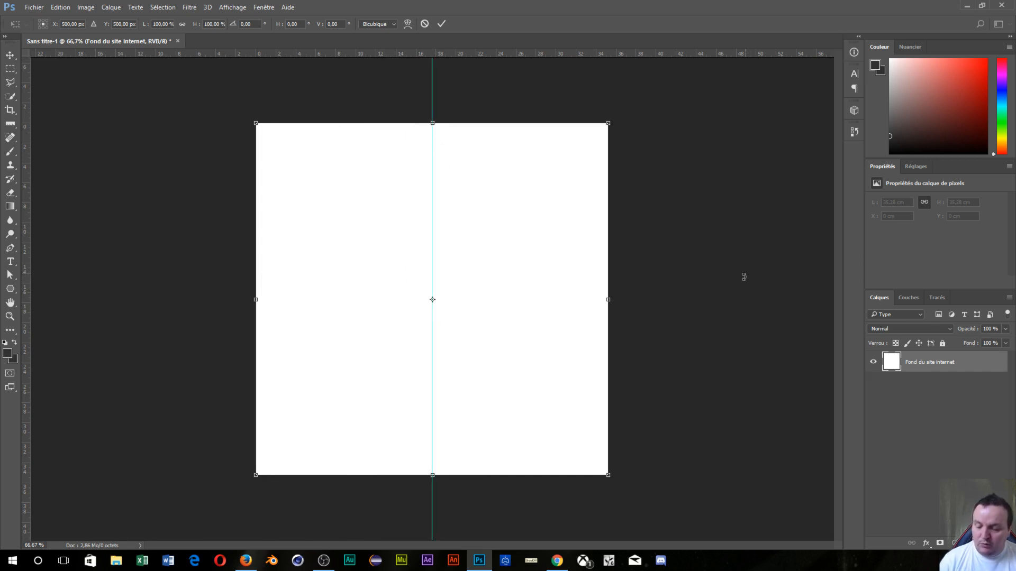
key("Escape")
key("t")
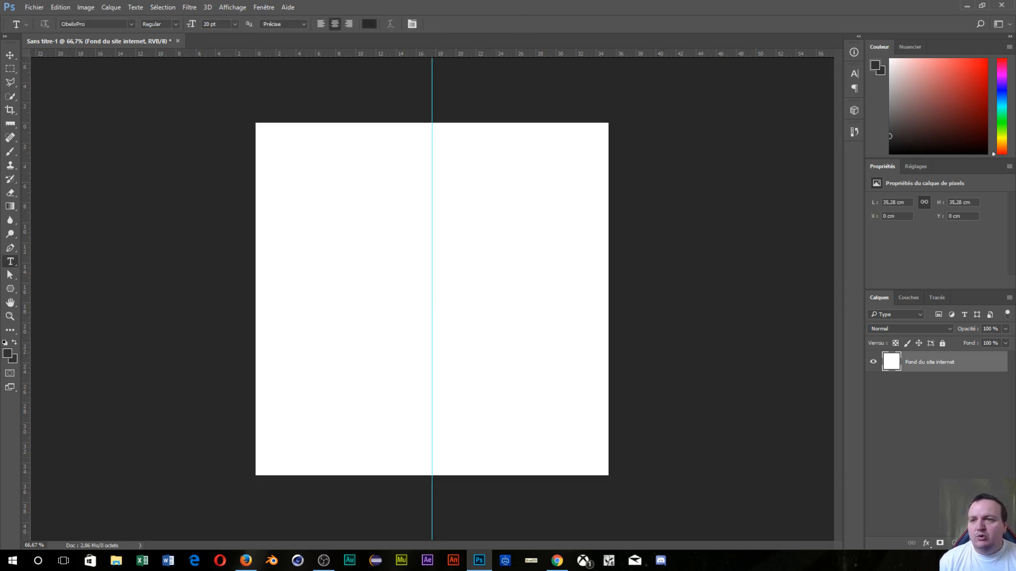
Try to draw a rectangular selection of about 33.7 x 33.4 cm slightly inside the canvas edges, and deselect it.
key("m")
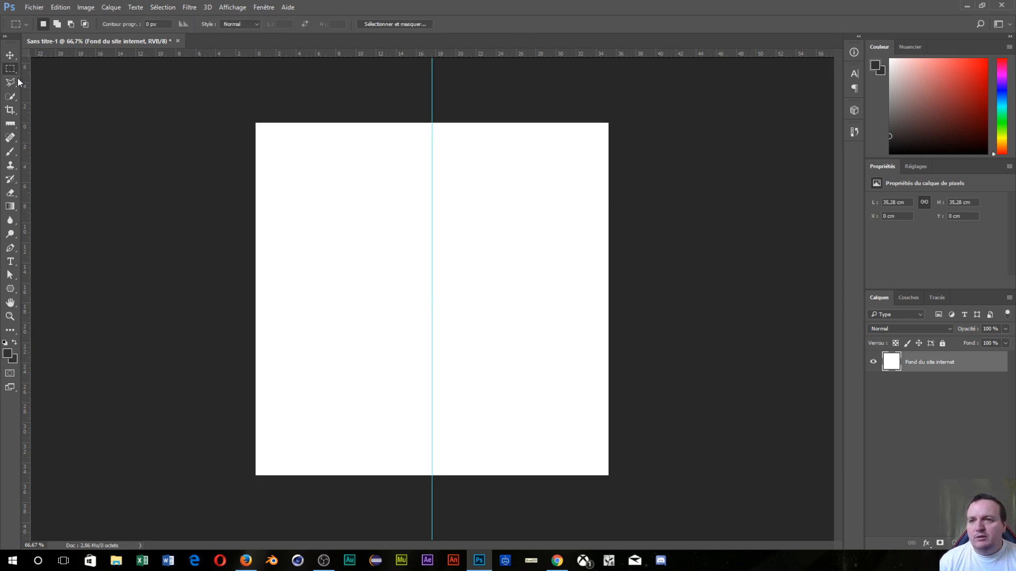
right_click(10, 71)
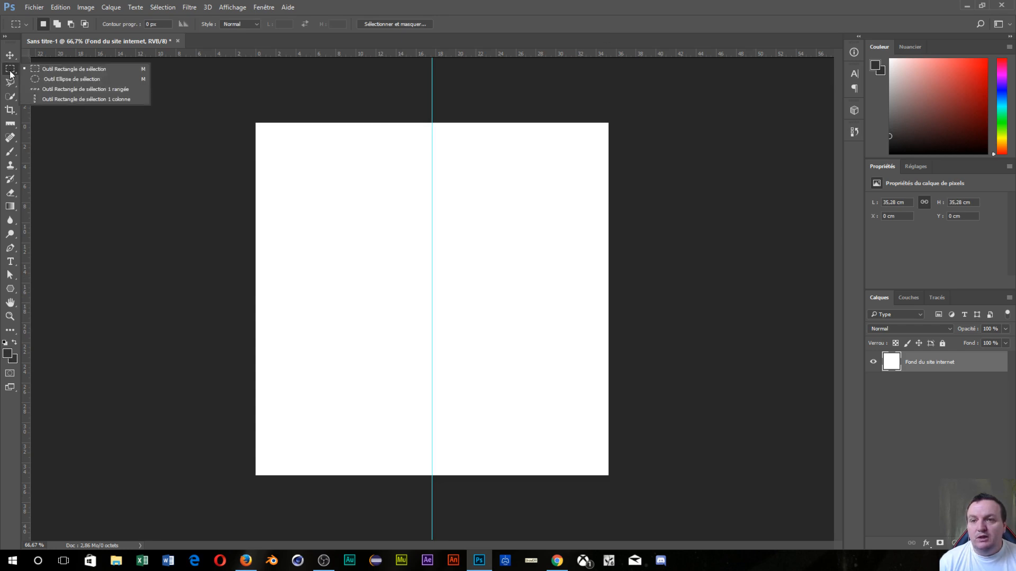
left_click(10, 73)
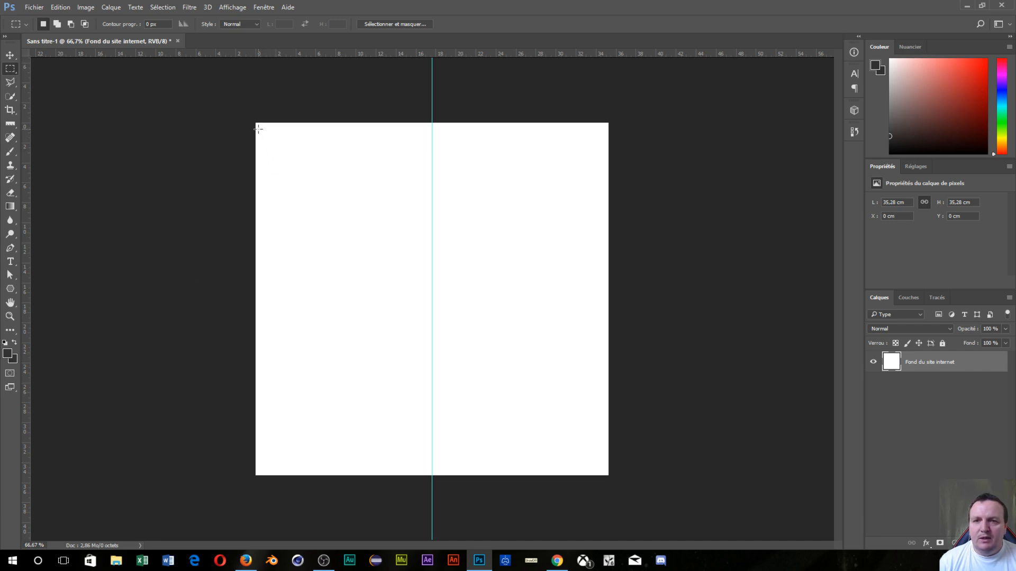
left_click_drag(263, 131, 599, 466)
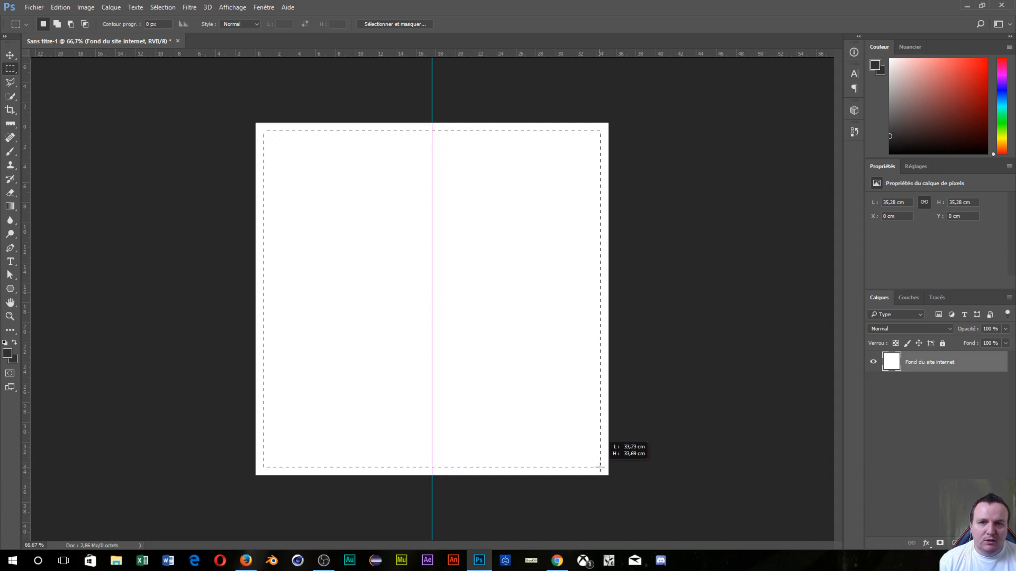
left_click_drag(600, 466, 588, 467)
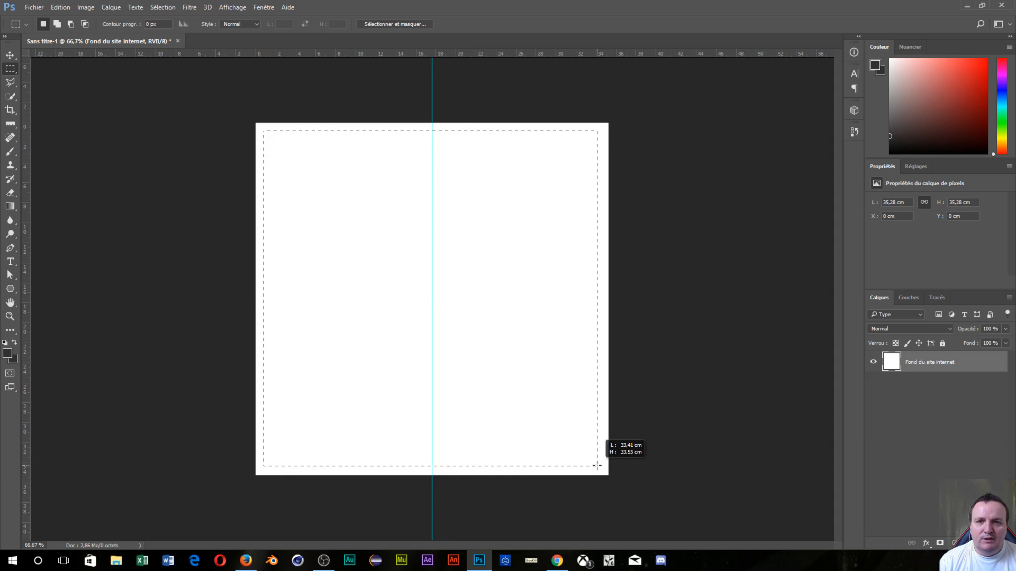
left_click_drag(598, 465, 591, 464)
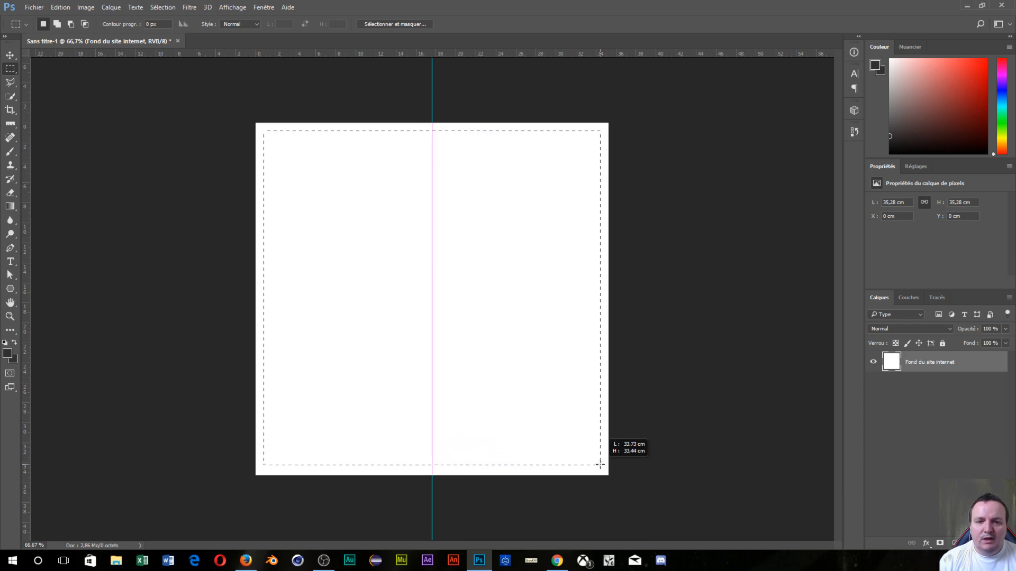
left_click_drag(600, 465, 257, 130)
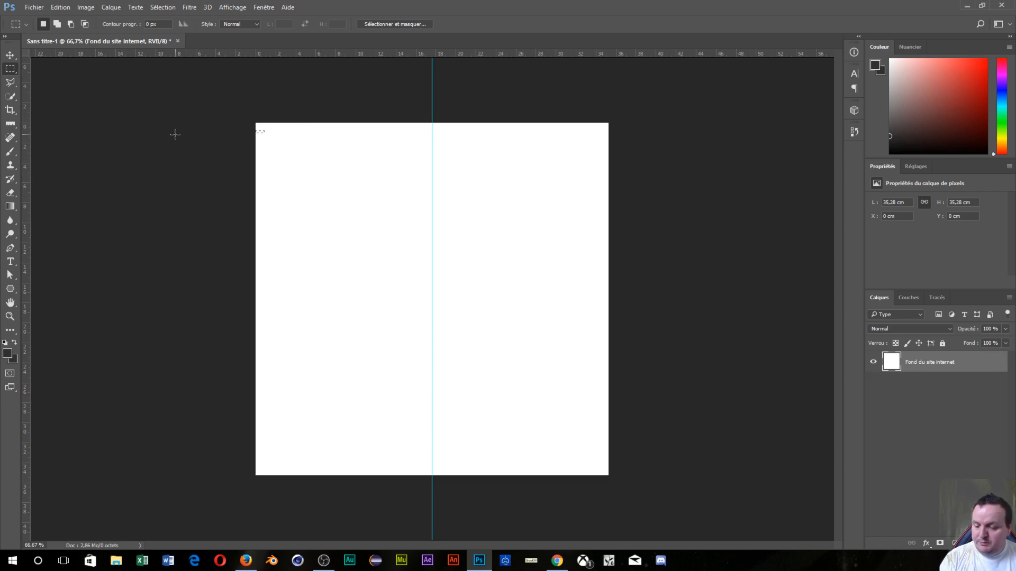
key("ctrl+d")
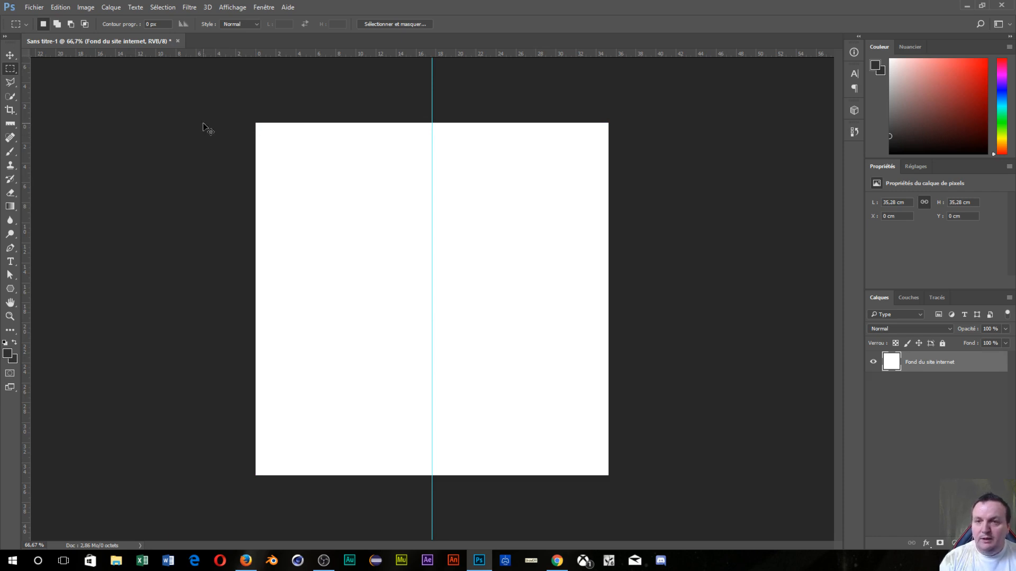
Set the ruler units to pixels (Pixels) in the preferences.
left_click(56, 11)
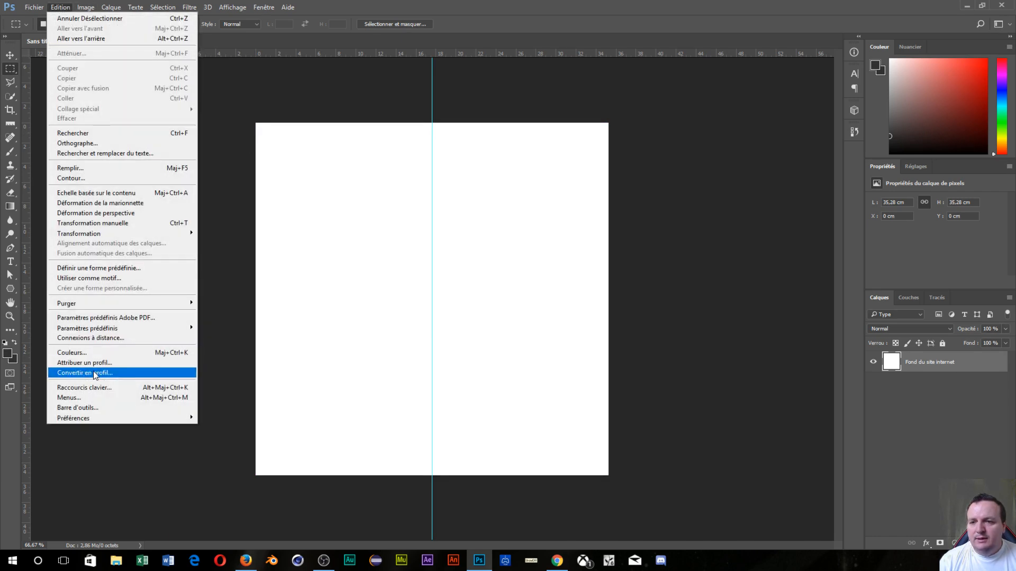
mouse_move(84, 418)
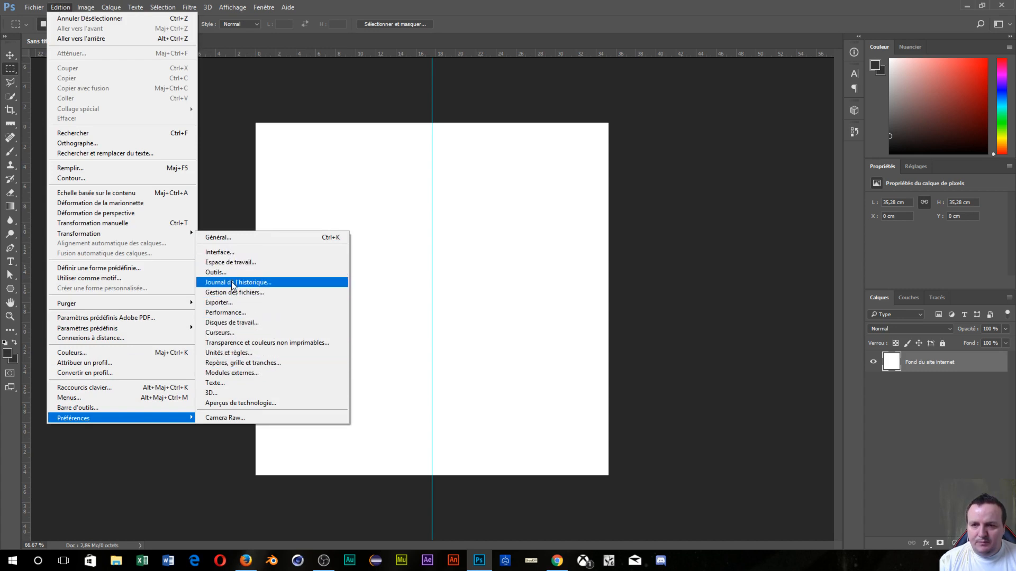
left_click(247, 353)
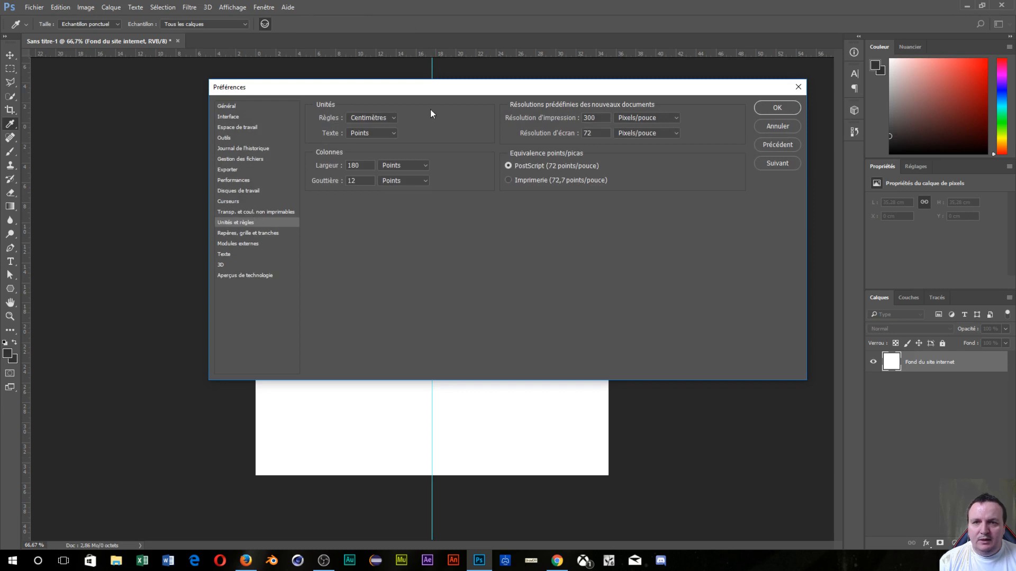
left_click(393, 119)
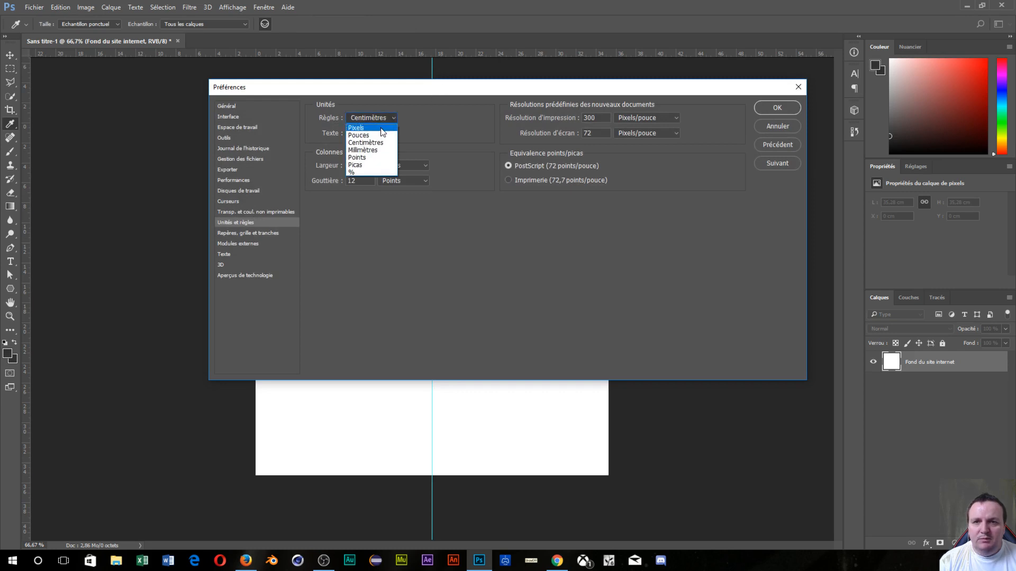
left_click(383, 128)
left_click(772, 107)
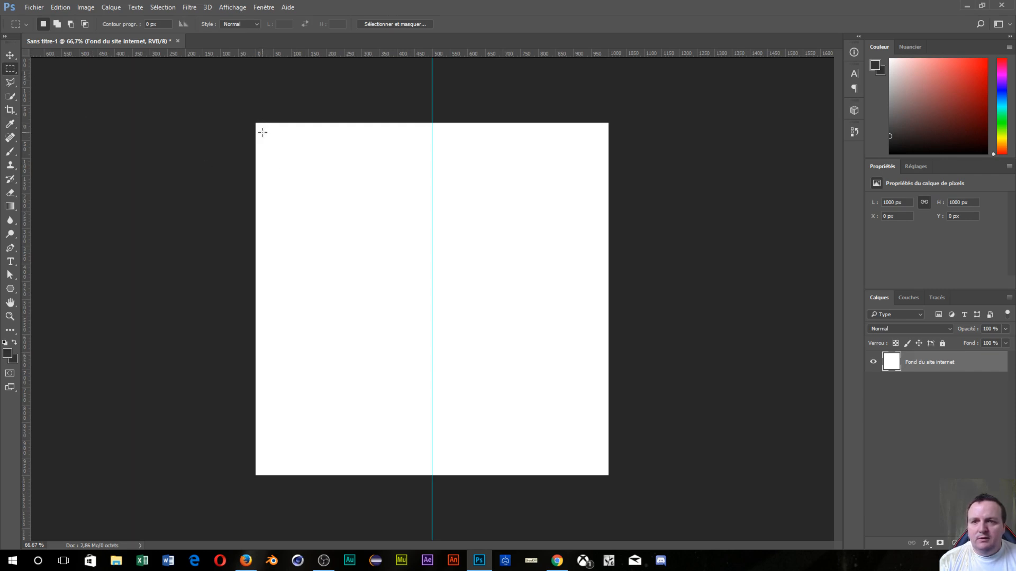
Draw a square selection of about 960 x 960 px slightly inside the canvas edges, replacing the first attempt.
left_click_drag(263, 132, 604, 468)
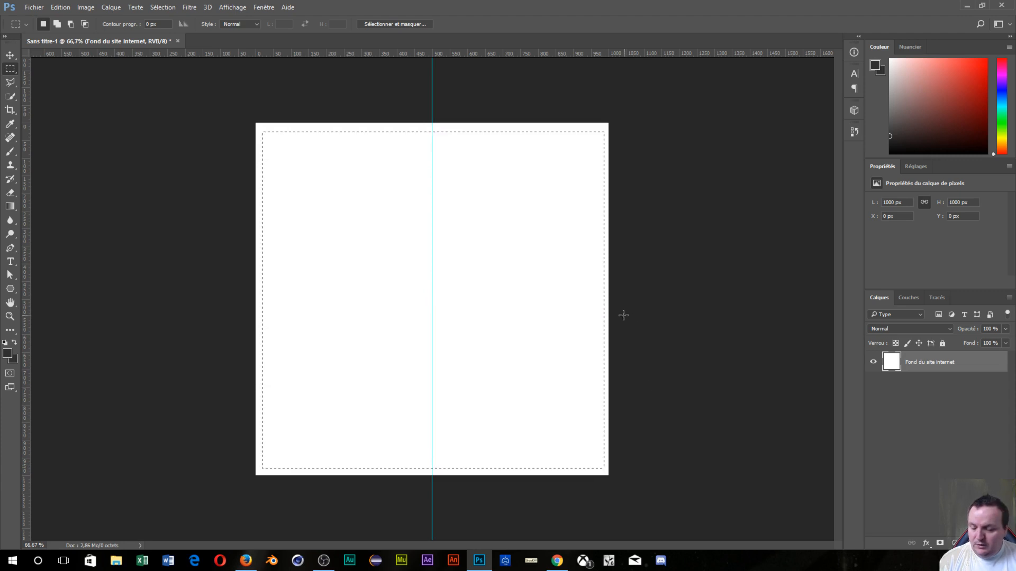
left_click(595, 325)
scroll(543, 340, "up", 2)
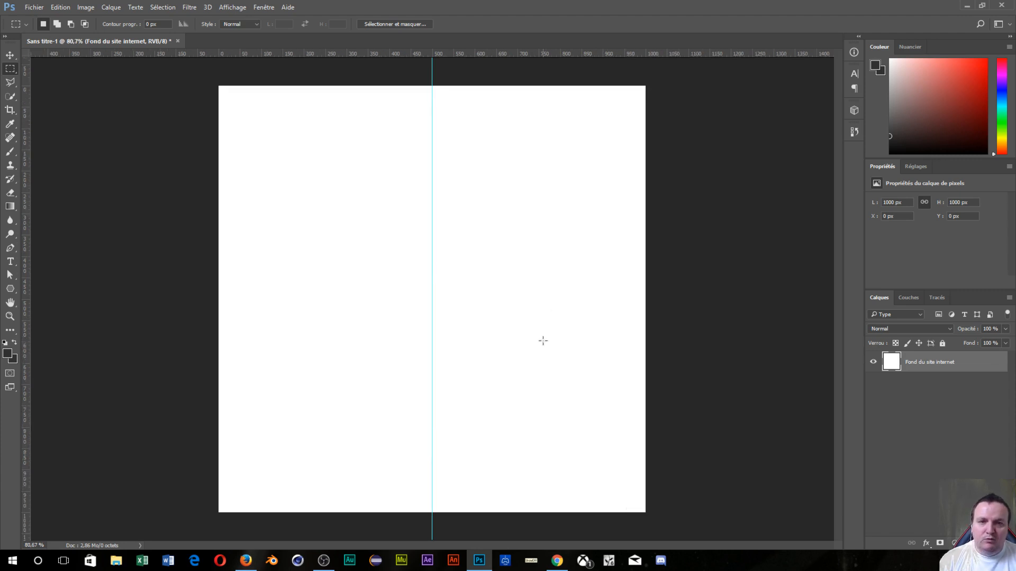
scroll(544, 341, "up", 1)
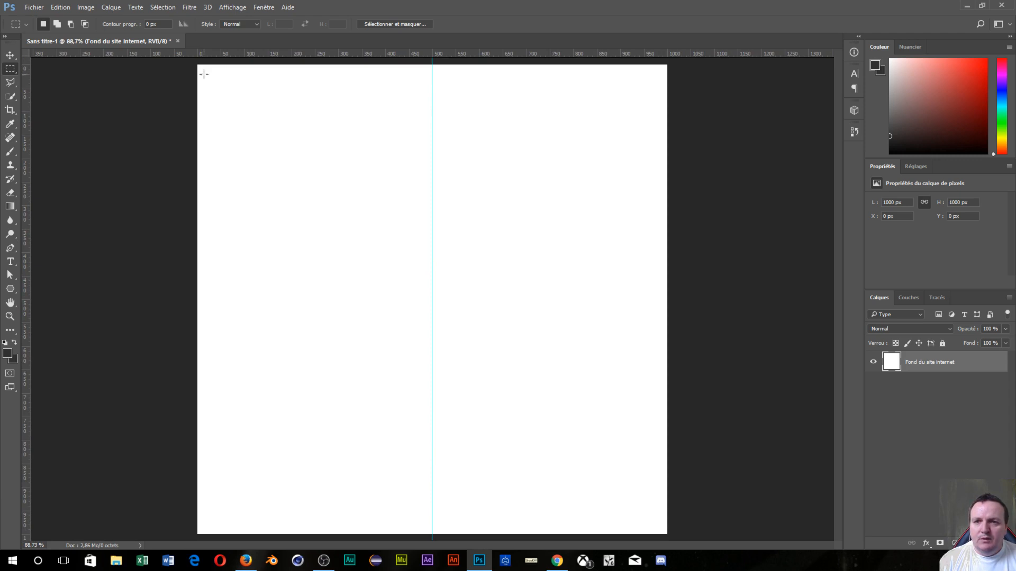
left_click_drag(204, 74, 654, 525)
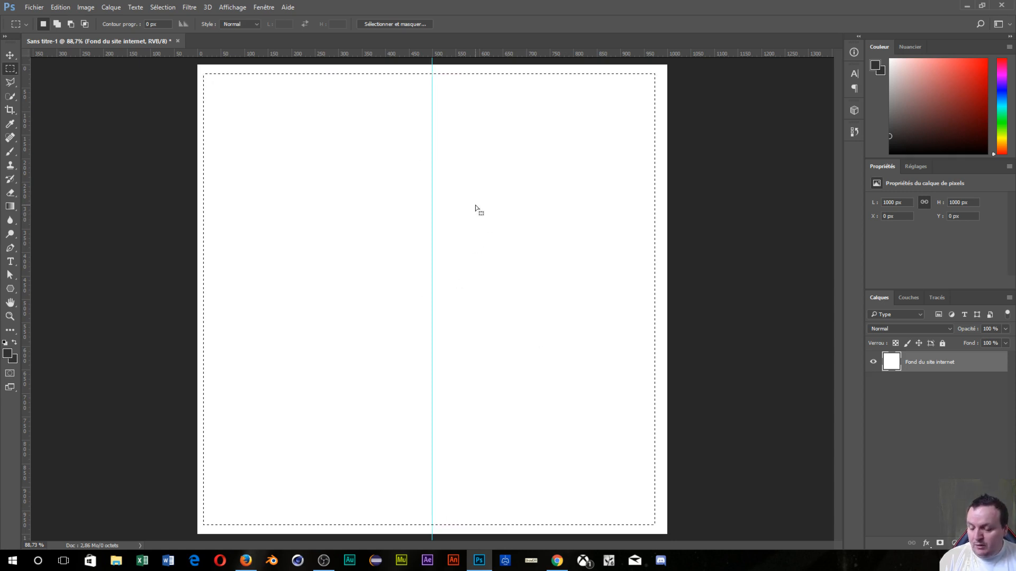
Copy the selected area of the Fond du site internet layer onto a new layer.
key("shift")
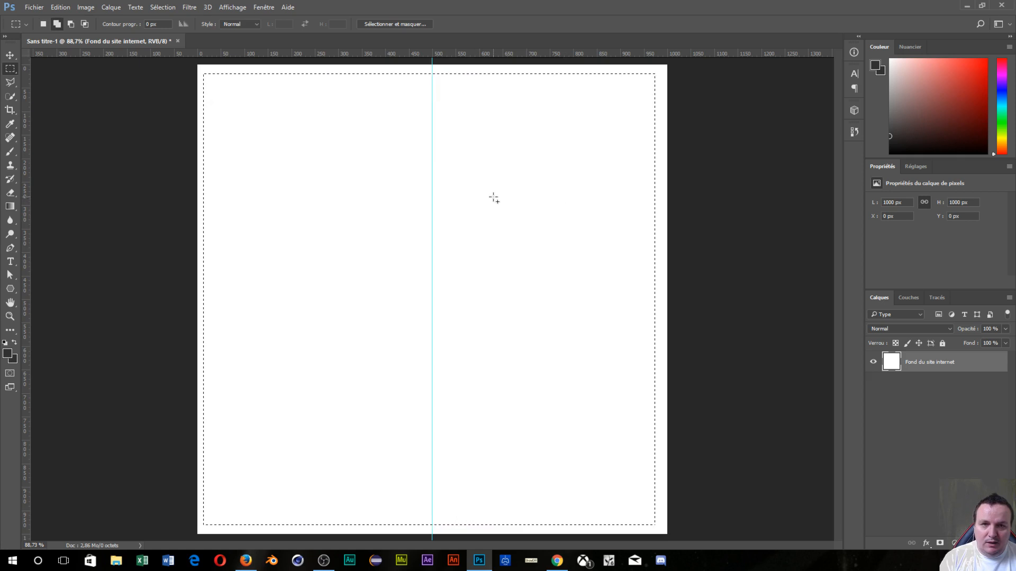
key("shift+F5")
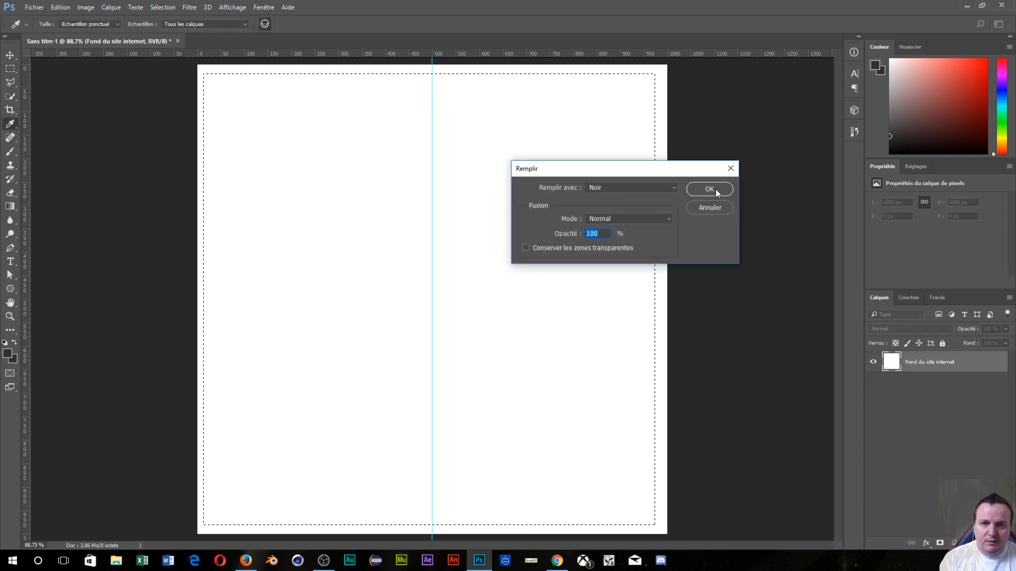
left_click(707, 206)
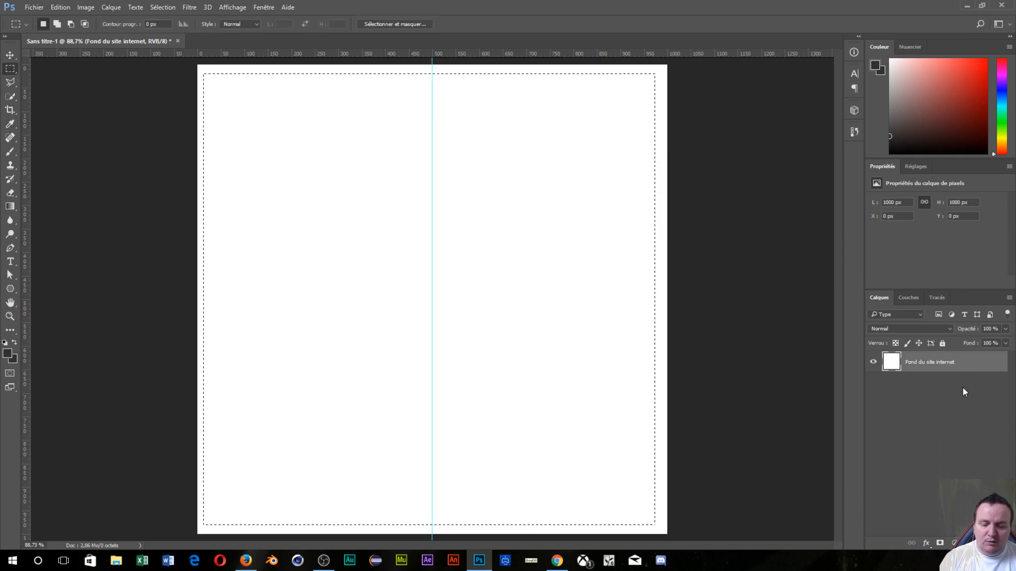
key("ctrl+j")
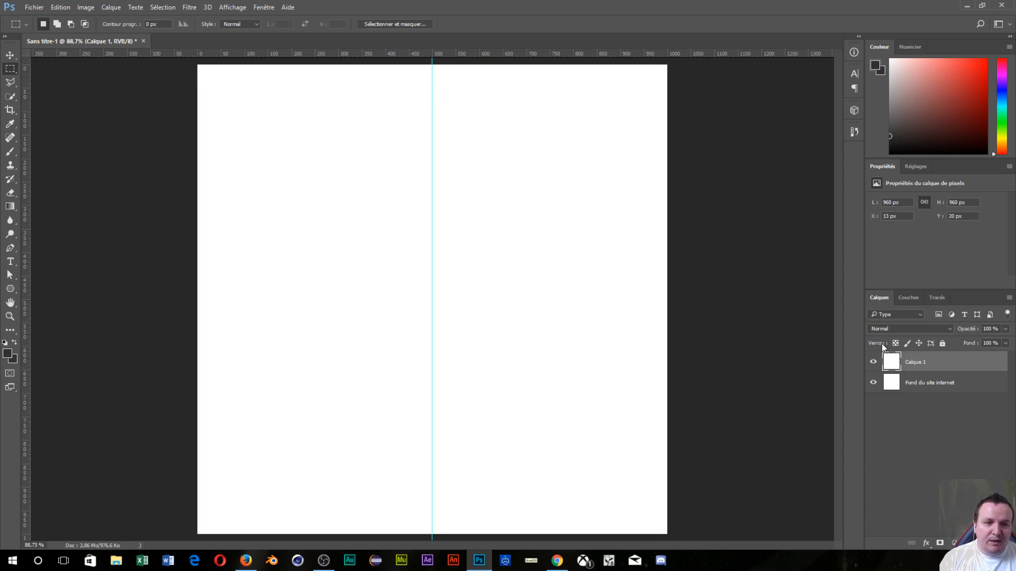
Fill the Calque 1 layer with the custom turquoise colour #00ffd8 at 100 % opacity in Normal mode.
key("shift+F5")
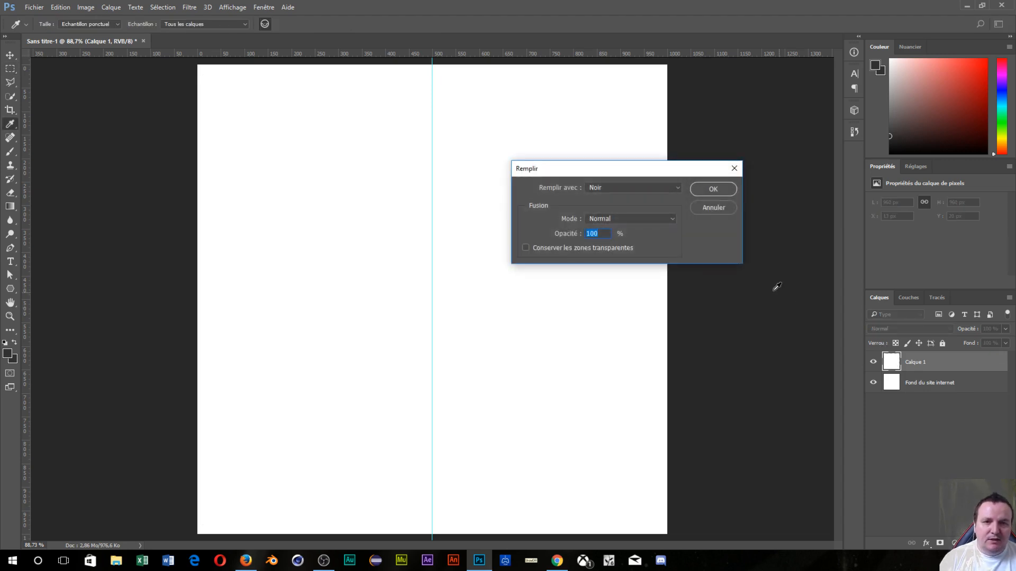
left_click(667, 188)
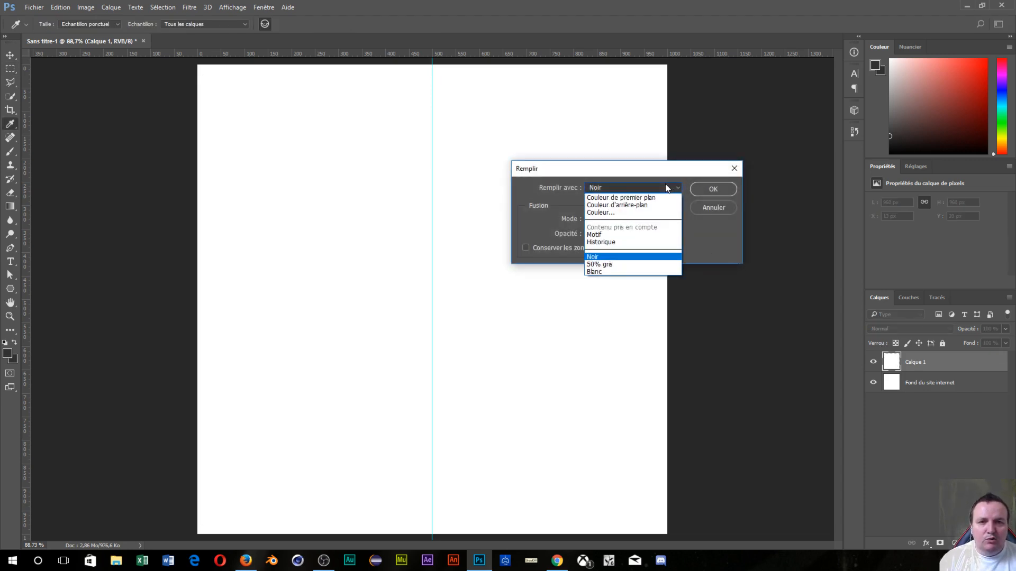
left_click(622, 212)
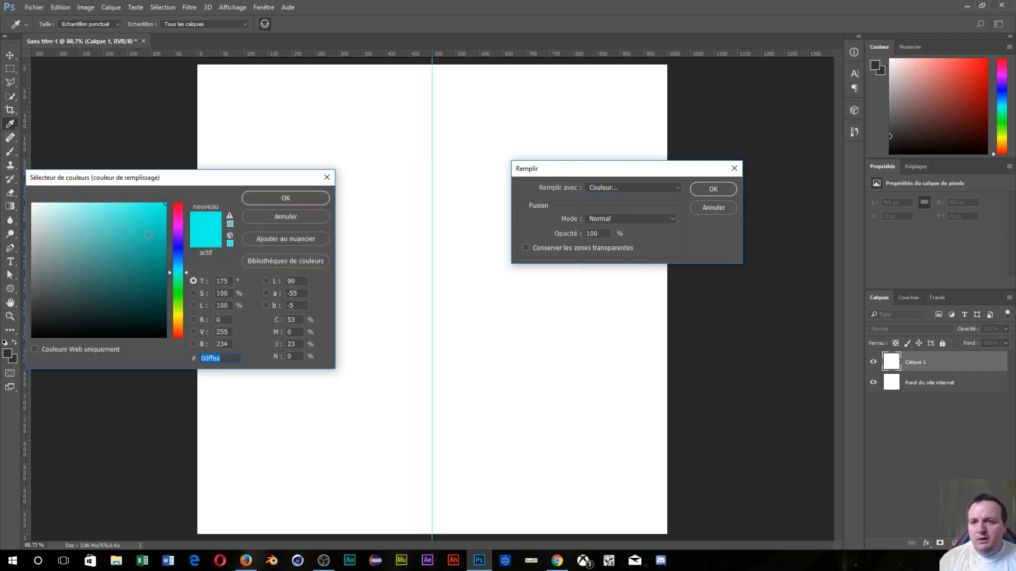
mouse_move(169, 271)
left_mouse_down()
mouse_move(176, 255)
mouse_move(182, 294)
mouse_move(169, 324)
mouse_move(187, 271)
mouse_move(184, 281)
left_mouse_up()
left_click_drag(186, 273, 182, 280)
left_click_drag(185, 282, 185, 283)
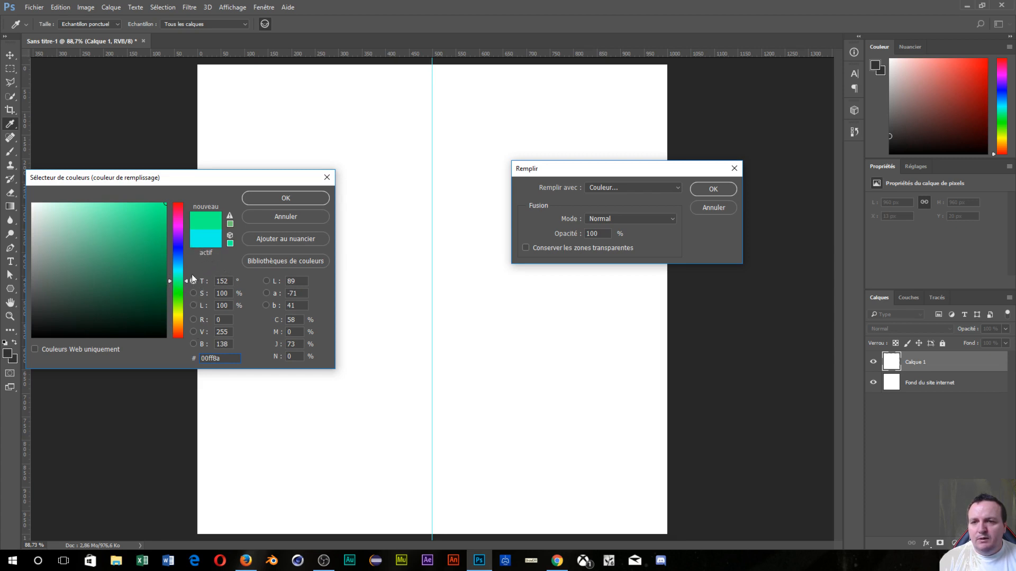
left_click_drag(185, 281, 188, 275)
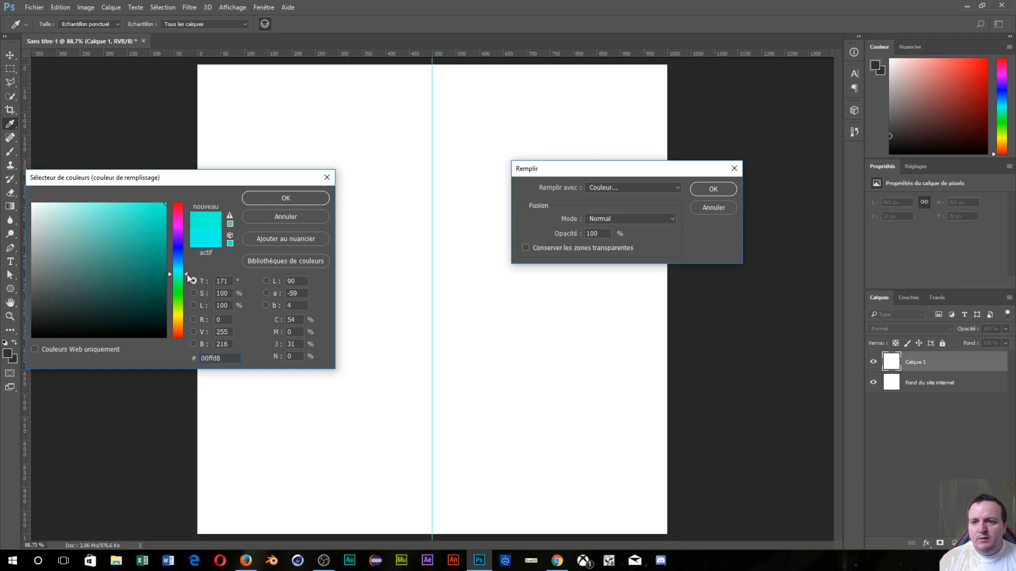
left_click(277, 197)
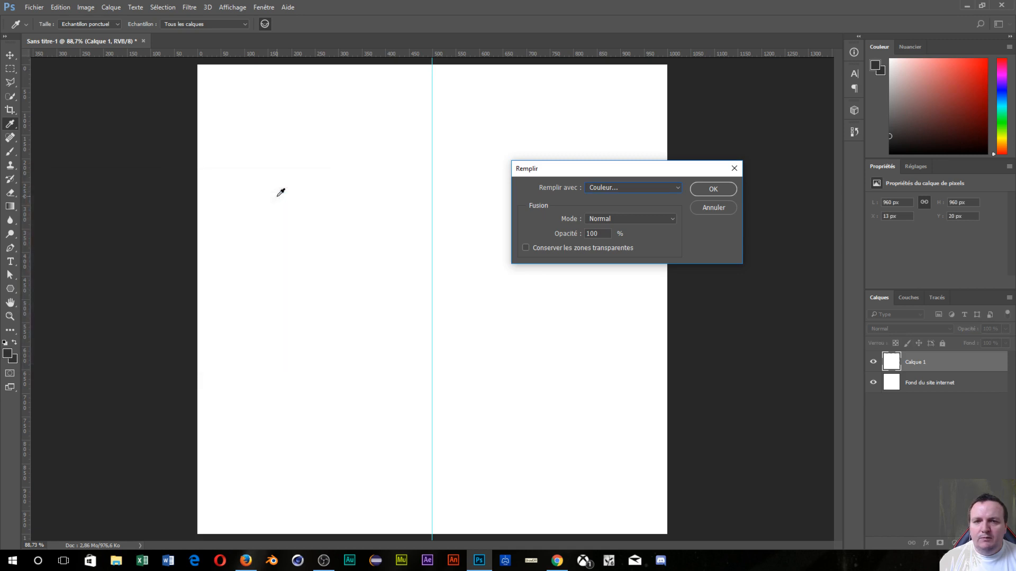
left_click(716, 188)
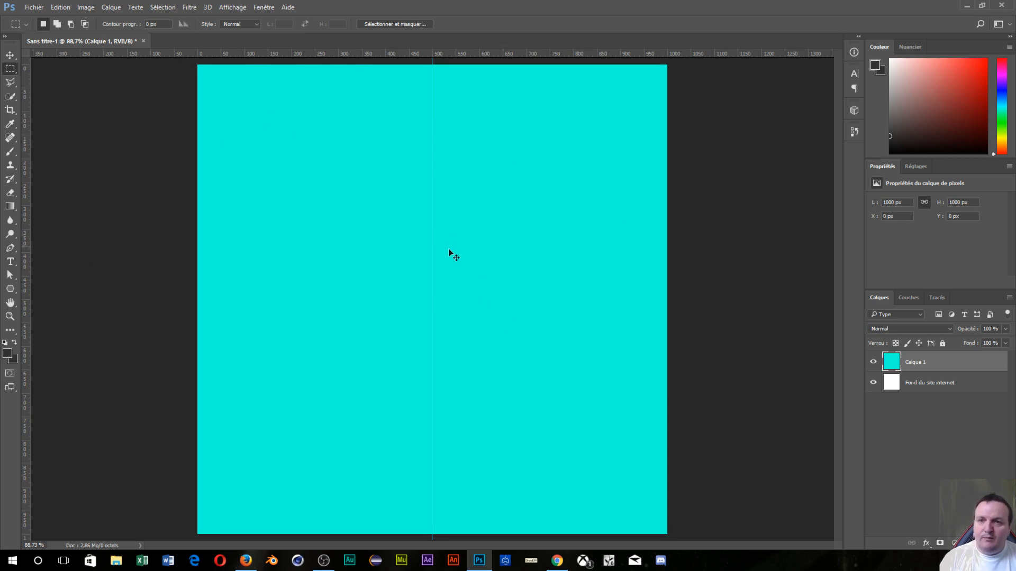
Scale the turquoise layer proportionally to 96 % around its centre with Free Transform.
key("ctrl+t")
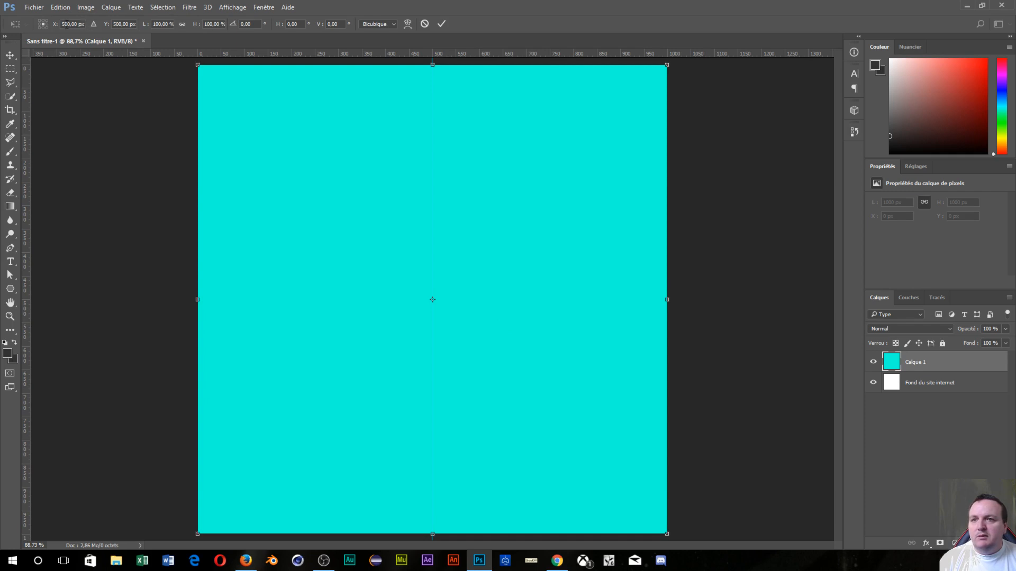
left_click(160, 24)
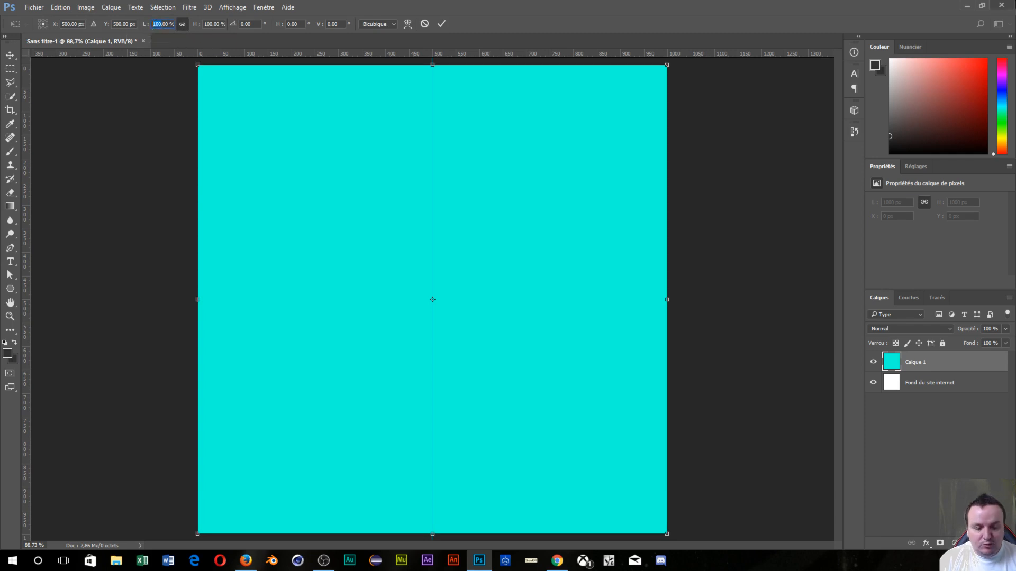
type("96")
key("Return")
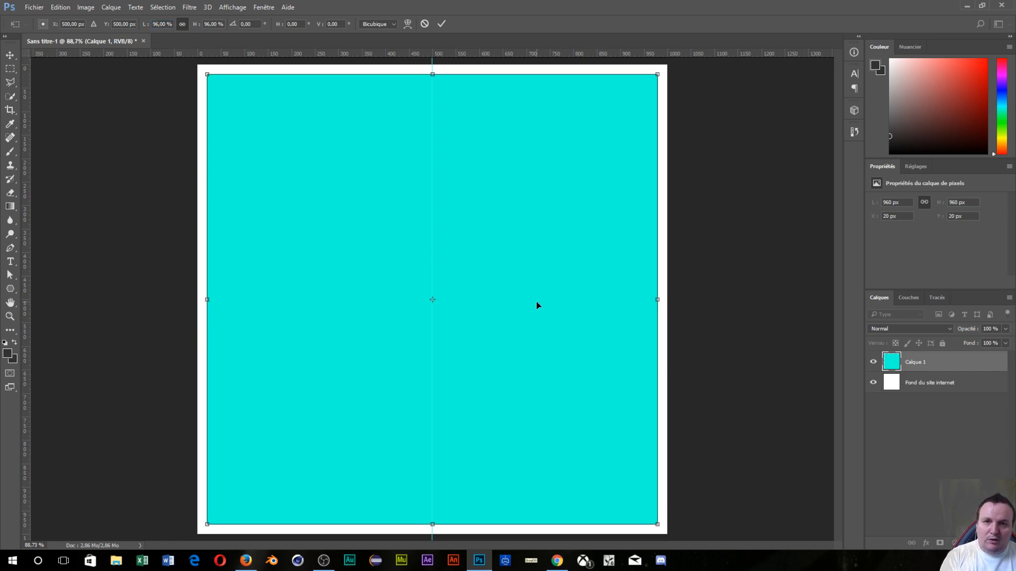
key("Return")
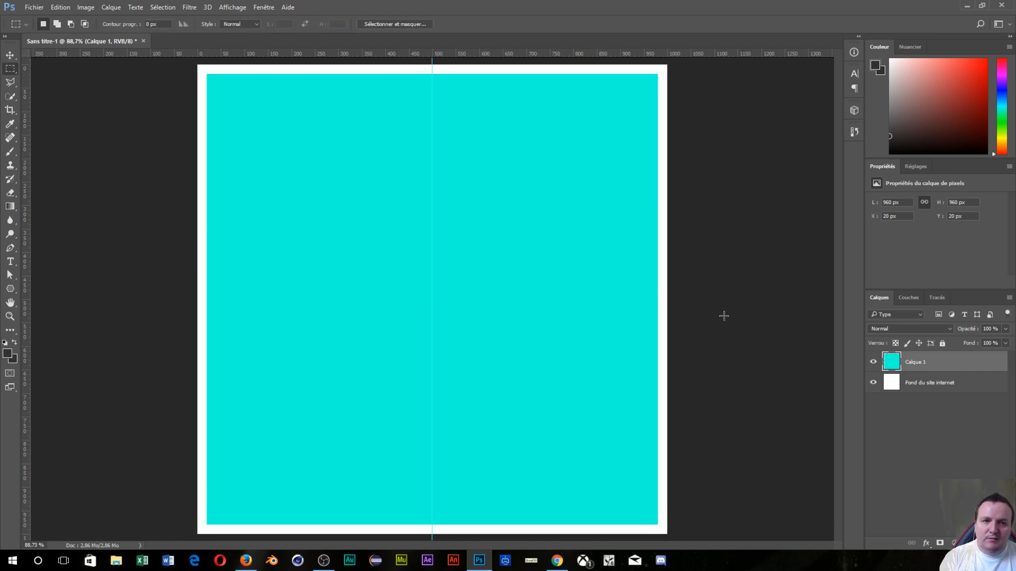
Set the turquoise layer's opacity to 30 % and rename it Conteneur.
left_click(986, 330)
type("30")
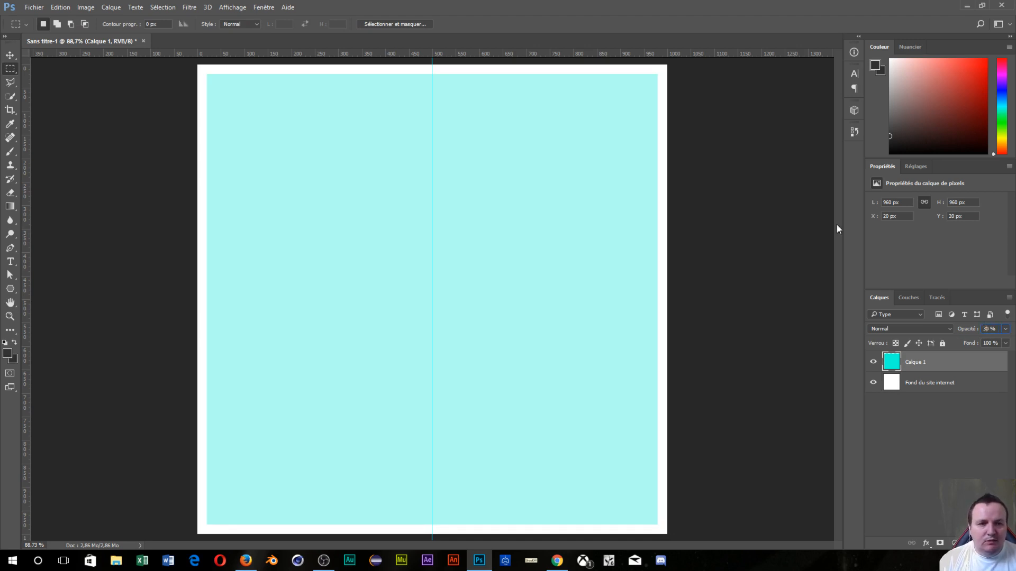
double_click(917, 362)
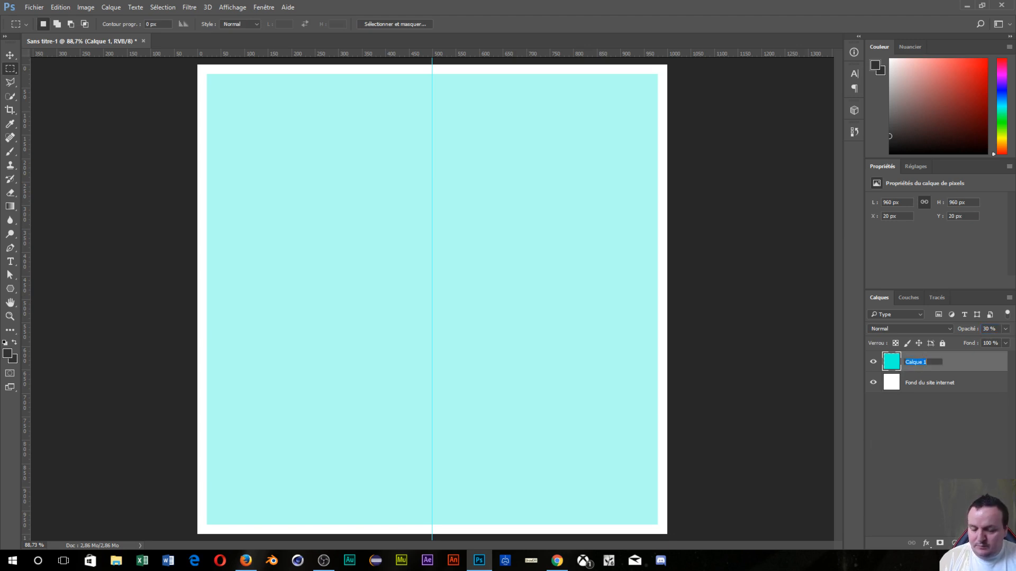
type("Conten")
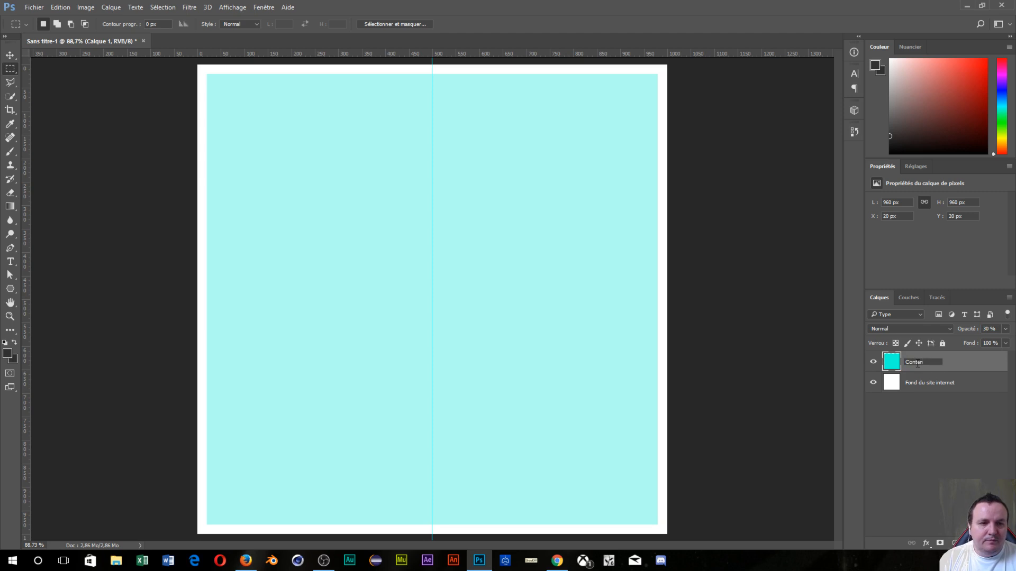
type("eur")
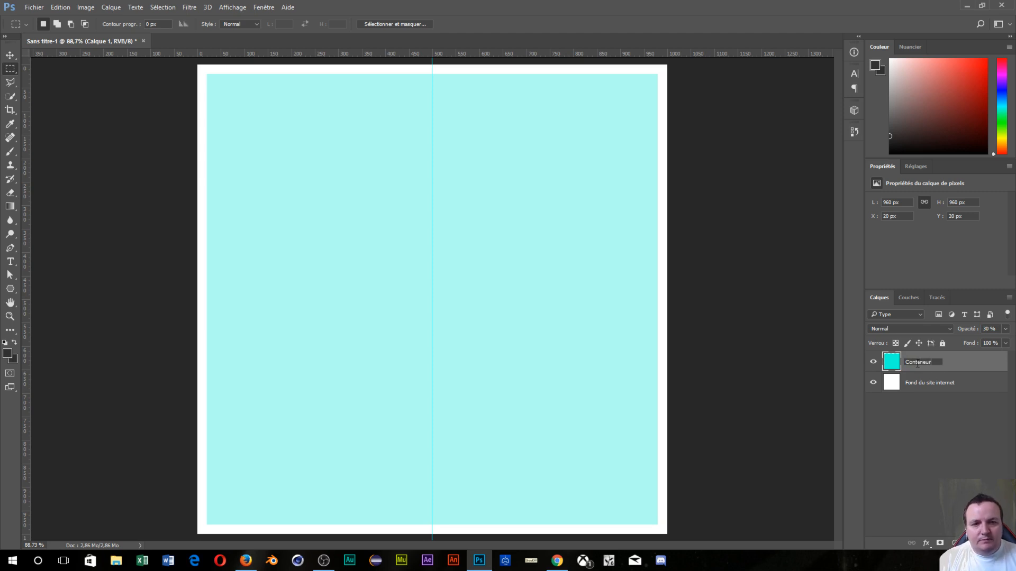
left_click(898, 464)
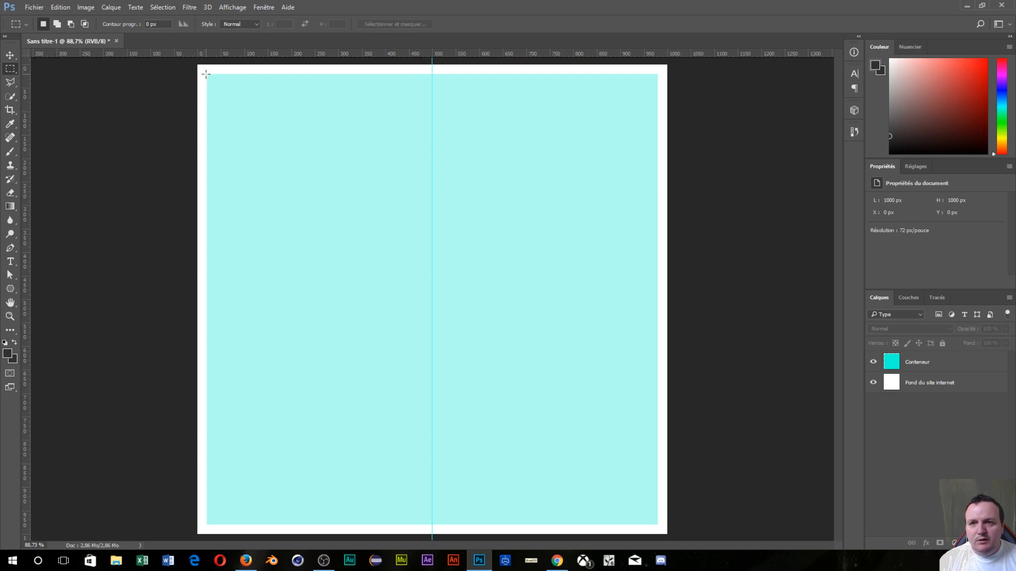
Duplicate the Conteneur layer and shrink the copy's height to about 168 px, keeping its upper edge in place.
left_click(936, 367)
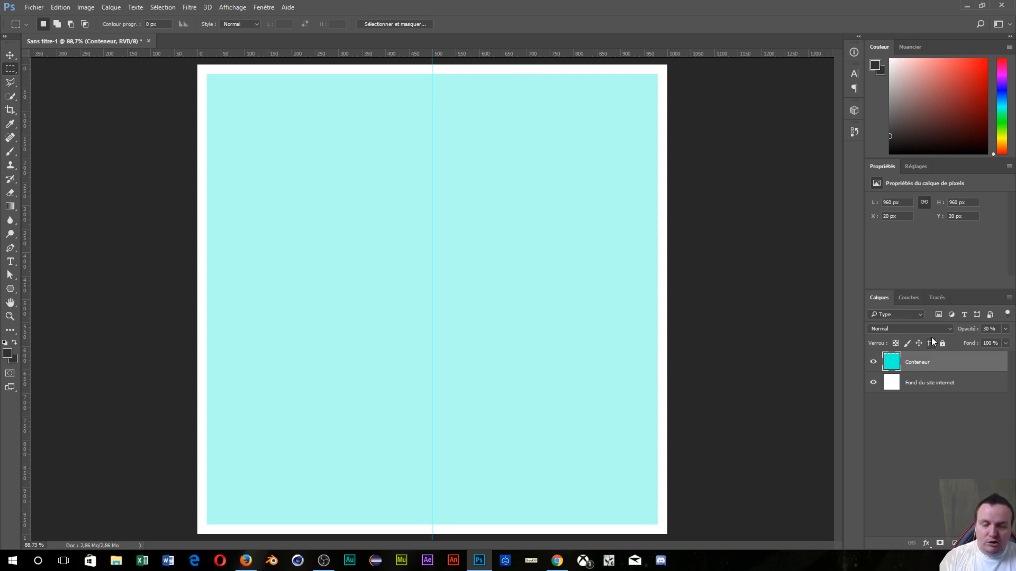
key("ctrl+j")
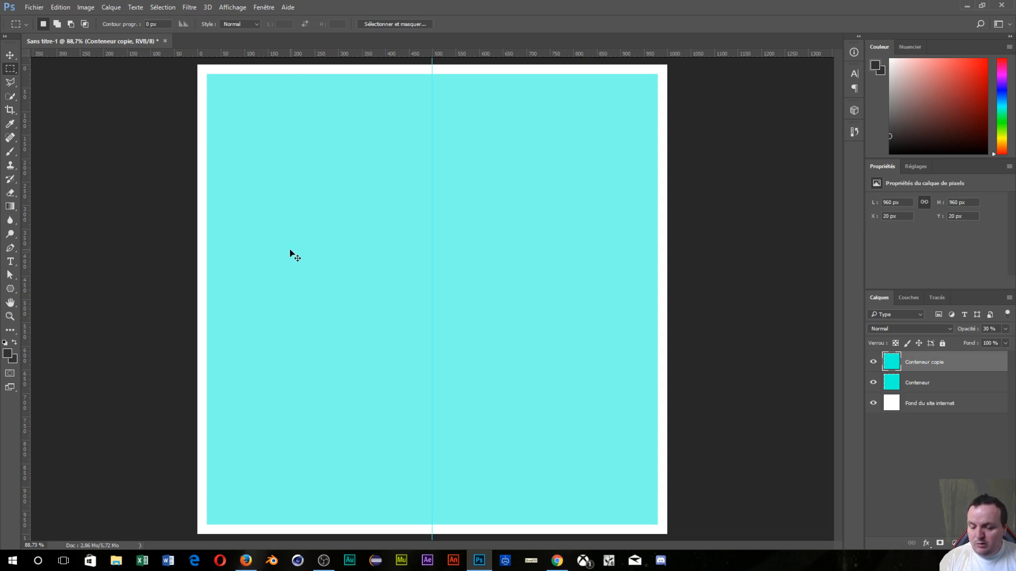
key("ctrl+t")
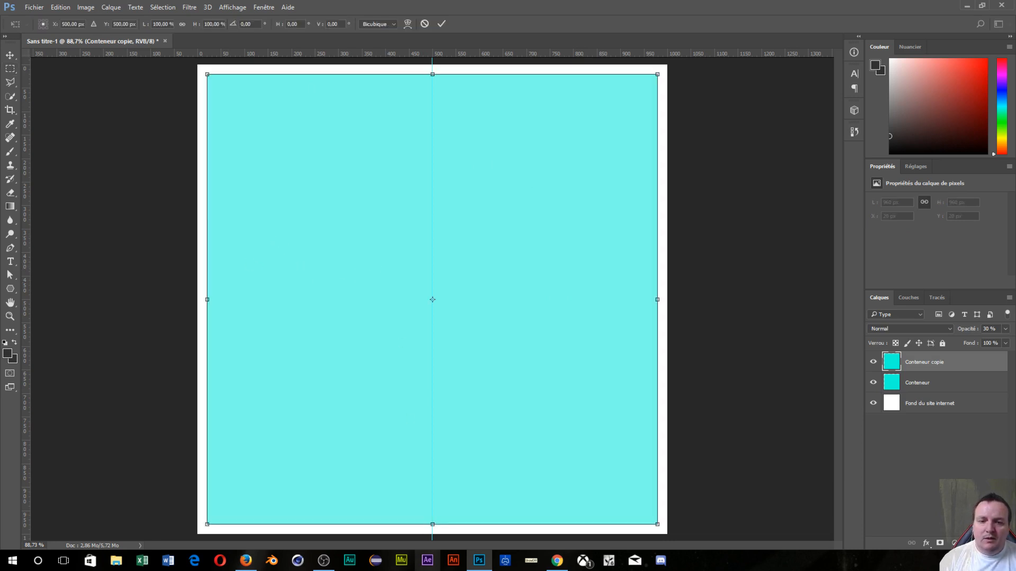
left_click_drag(433, 524, 428, 152)
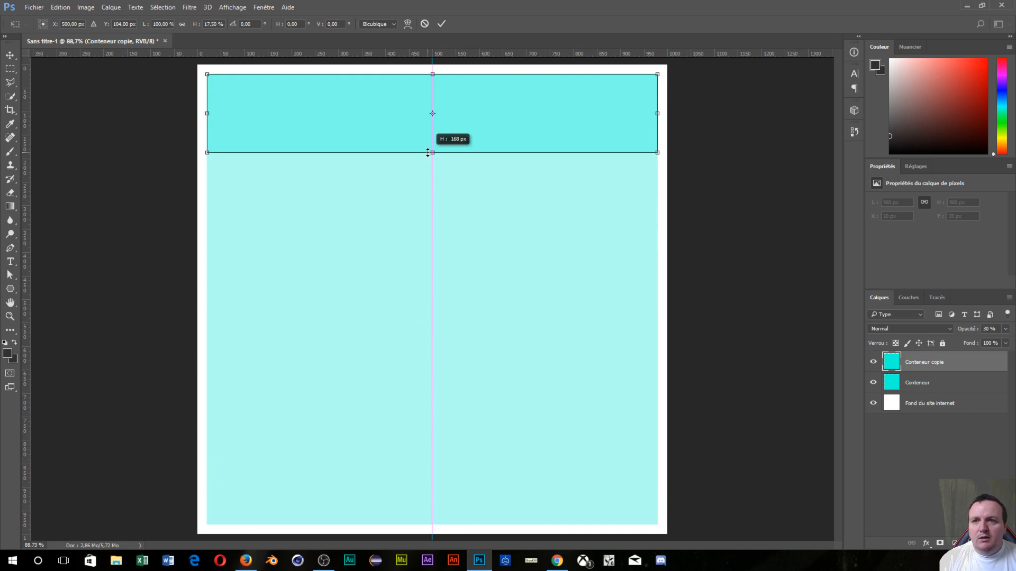
left_click_drag(428, 153, 428, 153)
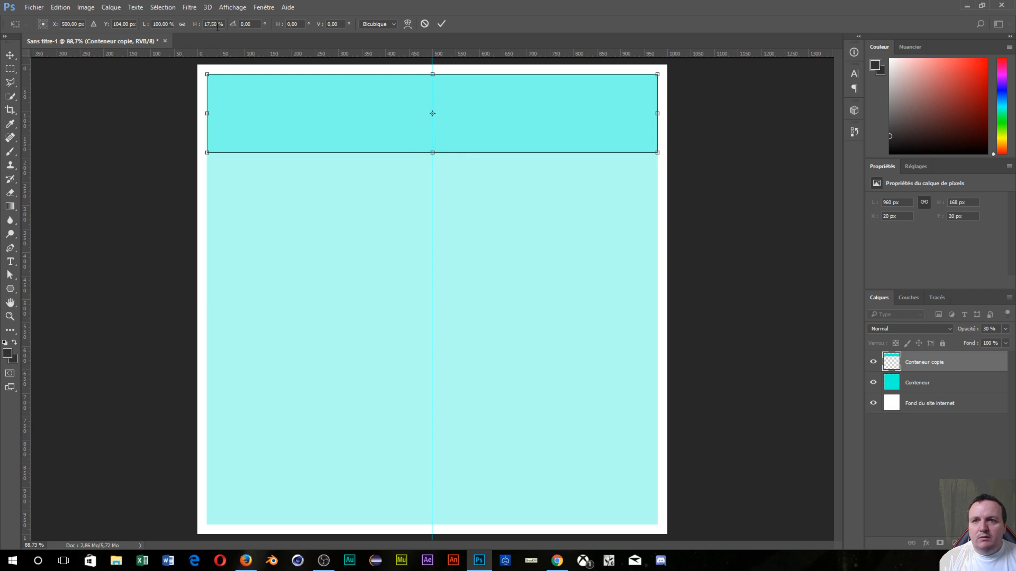
Try heights of 210 % and 21 % for the copied layer.
type("210")
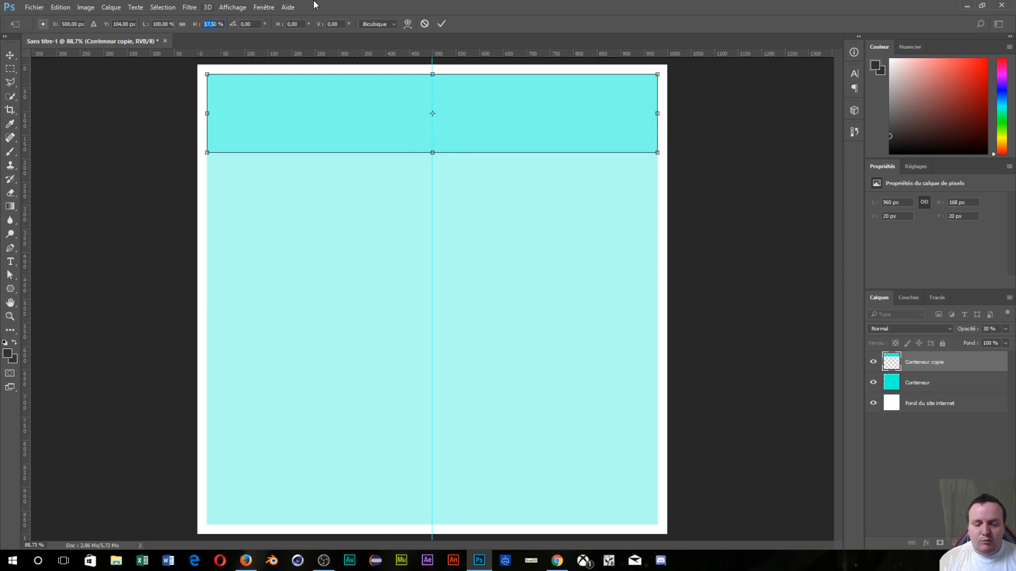
key("Return")
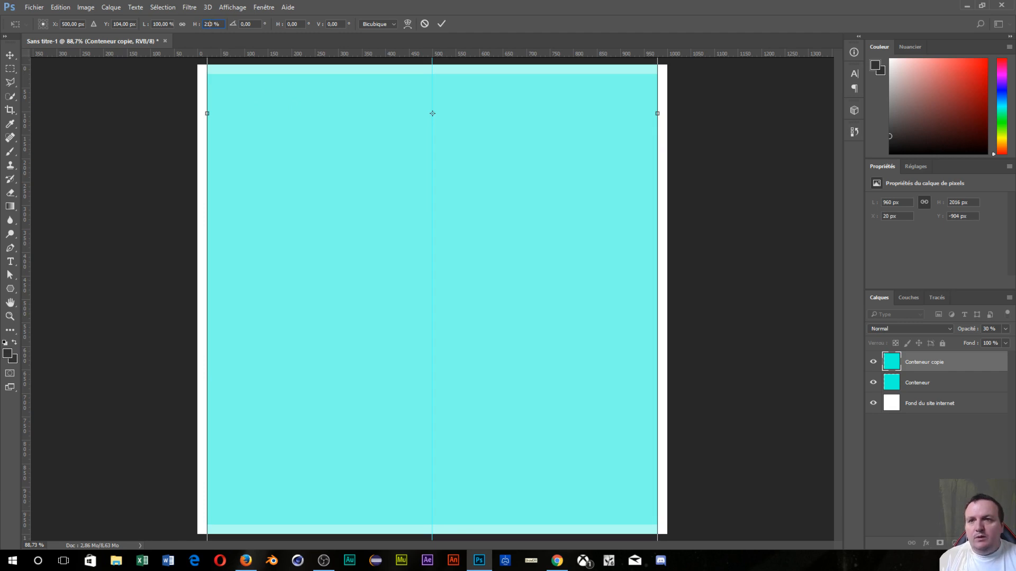
key("BackSpace")
key("Return")
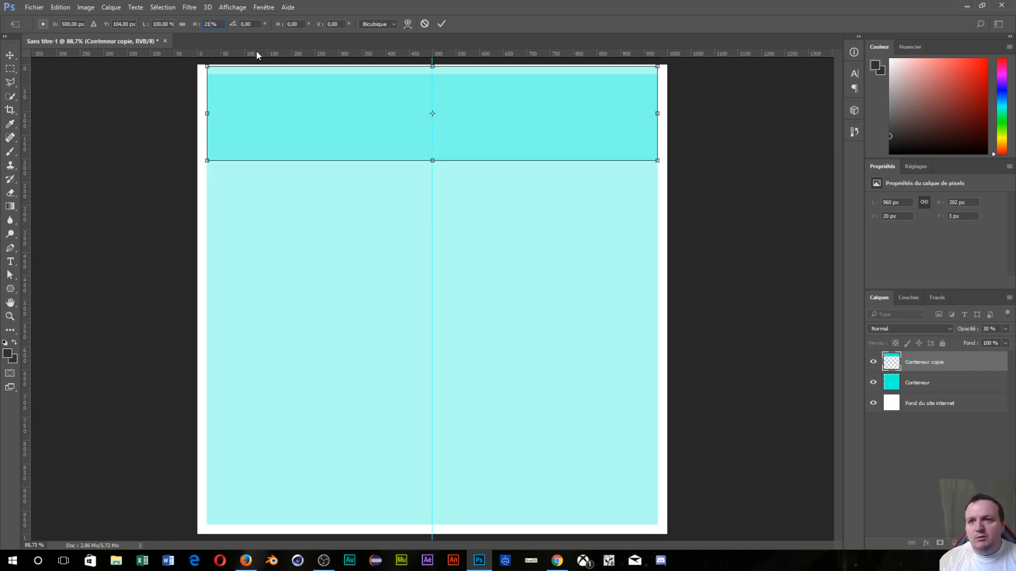
Set the copied layer's height to 250 px and move it flush with the upper edge of the Conteneur square.
left_click_drag(220, 24, 199, 31)
type("0")
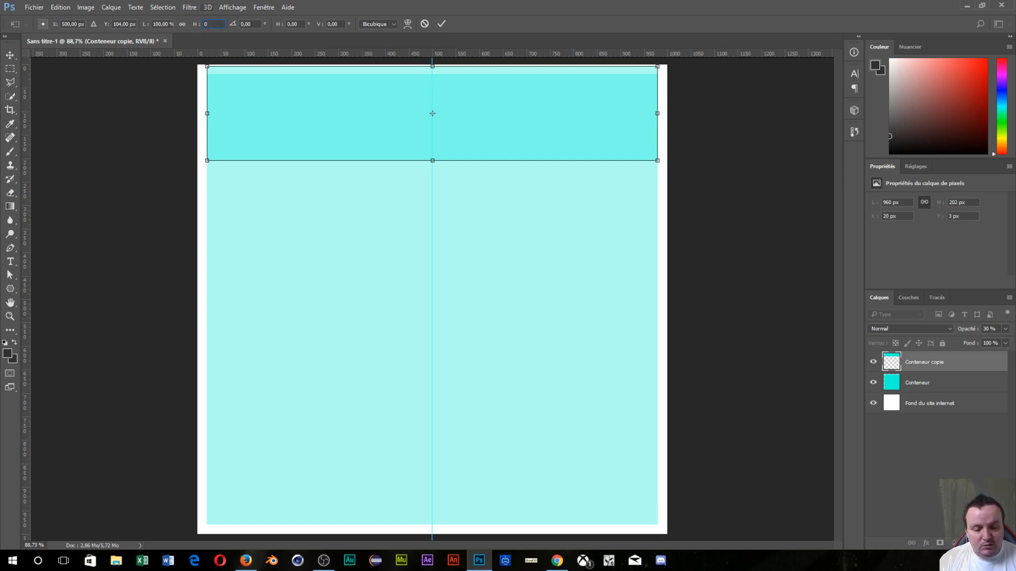
type("250")
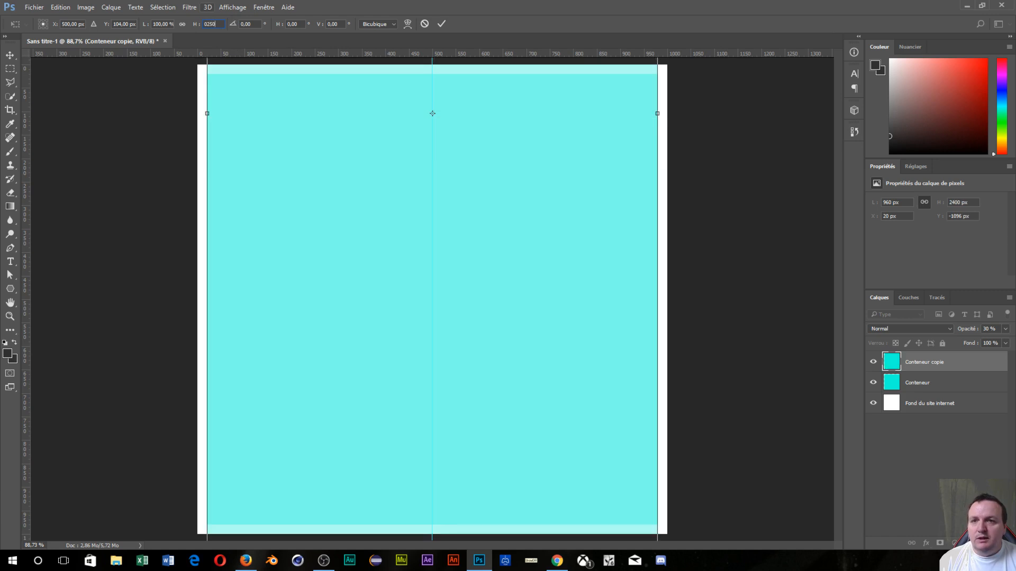
key("BackSpace")
key("BackSpace")
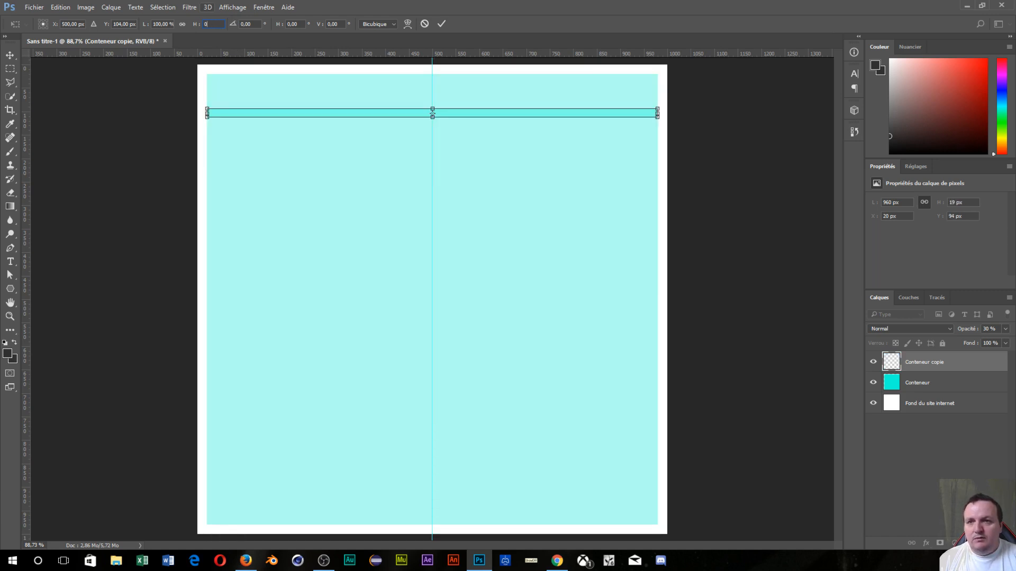
type("250p")
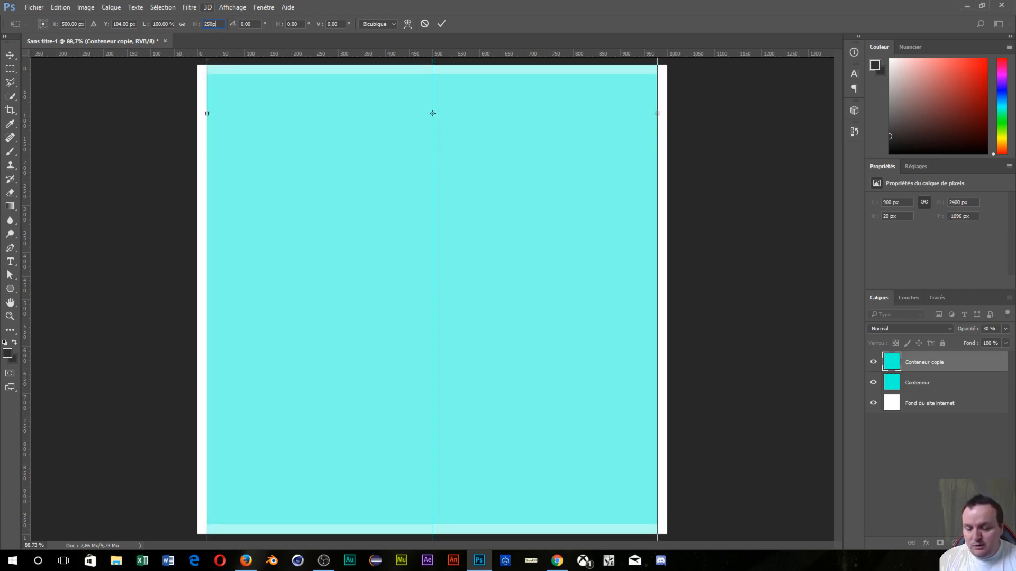
key("BackSpace")
type(",00 px")
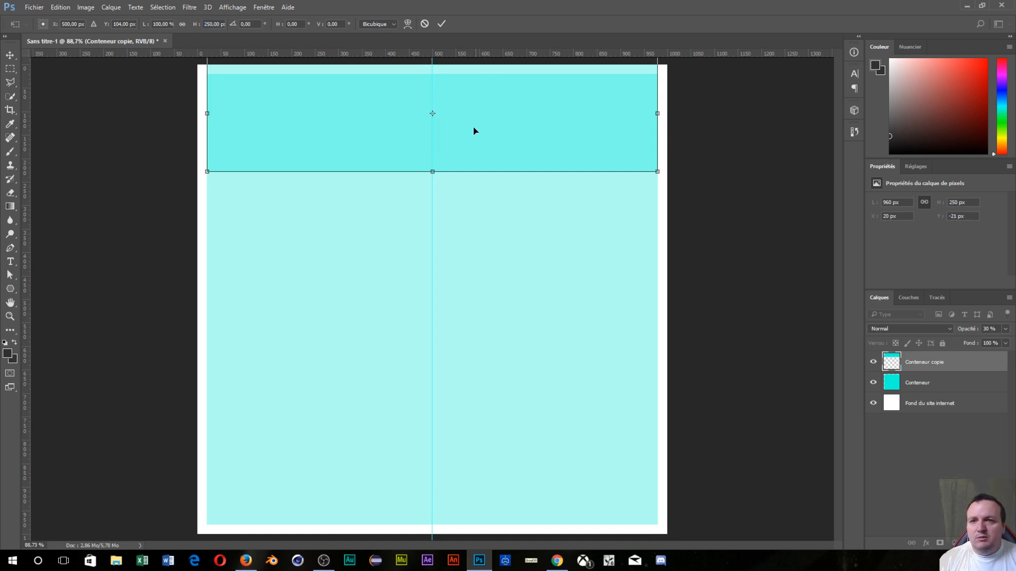
left_click_drag(474, 130, 467, 157)
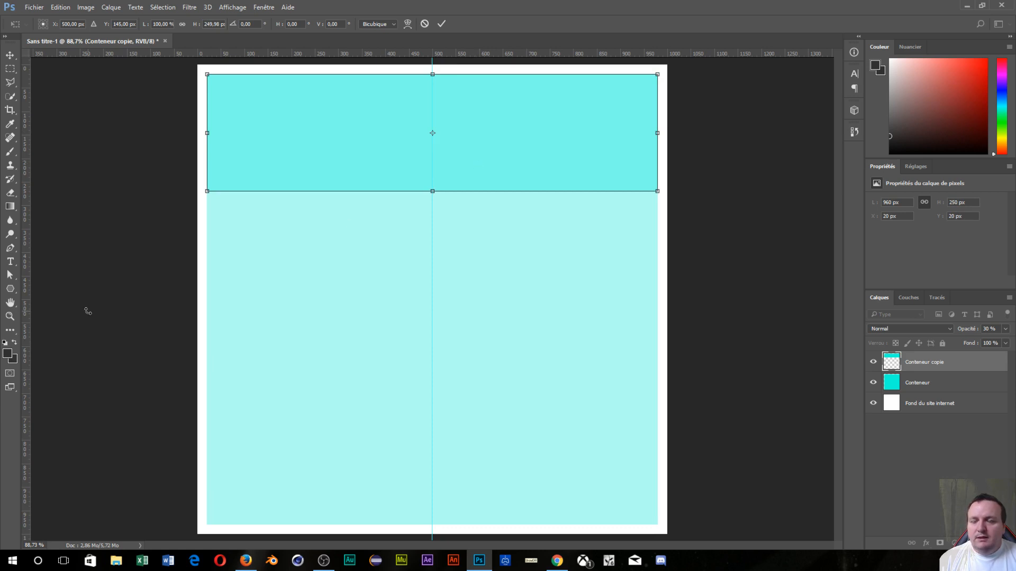
key("Return")
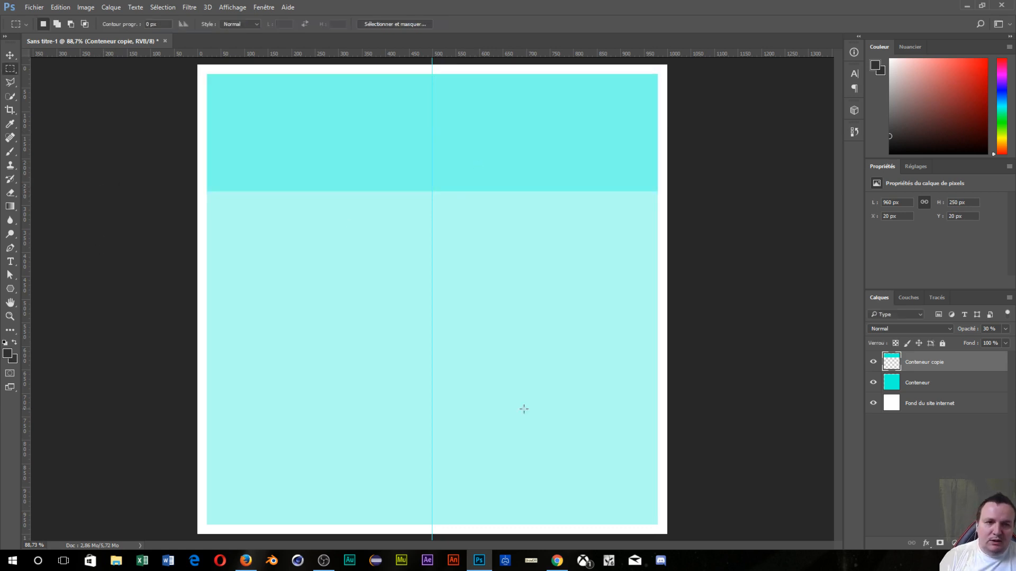
Rename the Conteneur copie layer as header.
double_click(925, 363)
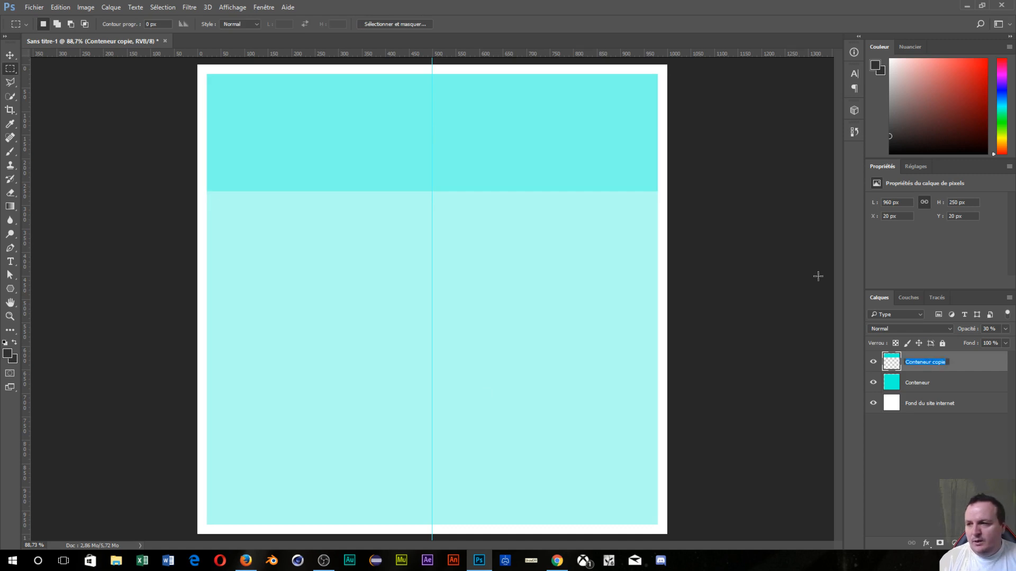
type("header")
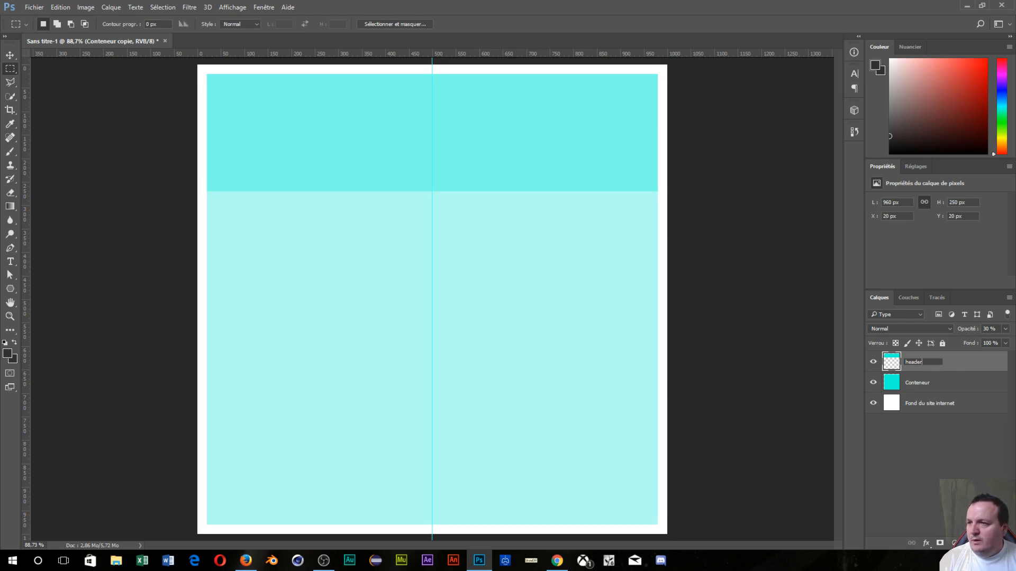
key("Return")
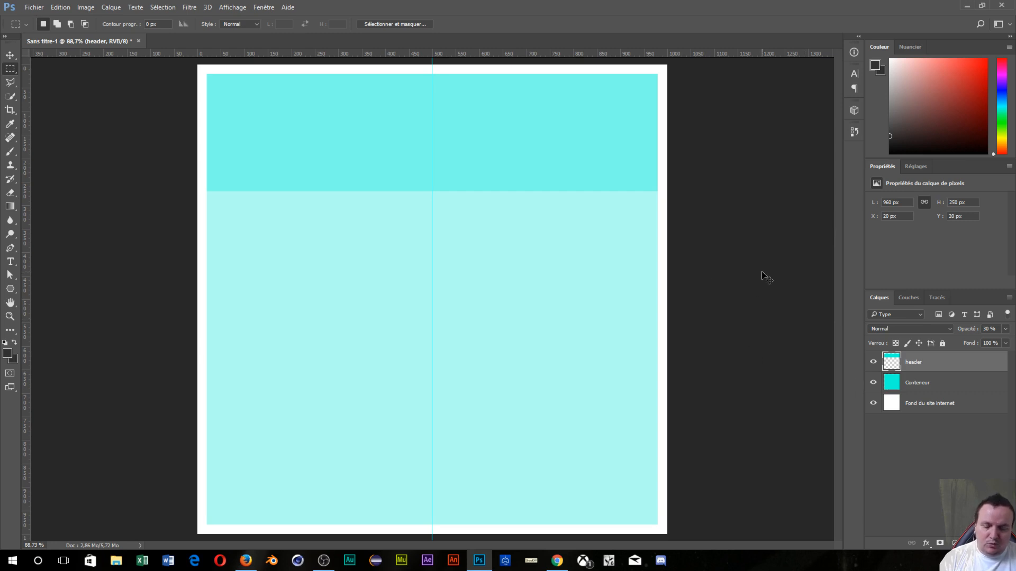
Duplicate the header layer and set the copy's width to 300 px.
key("ctrl+j")
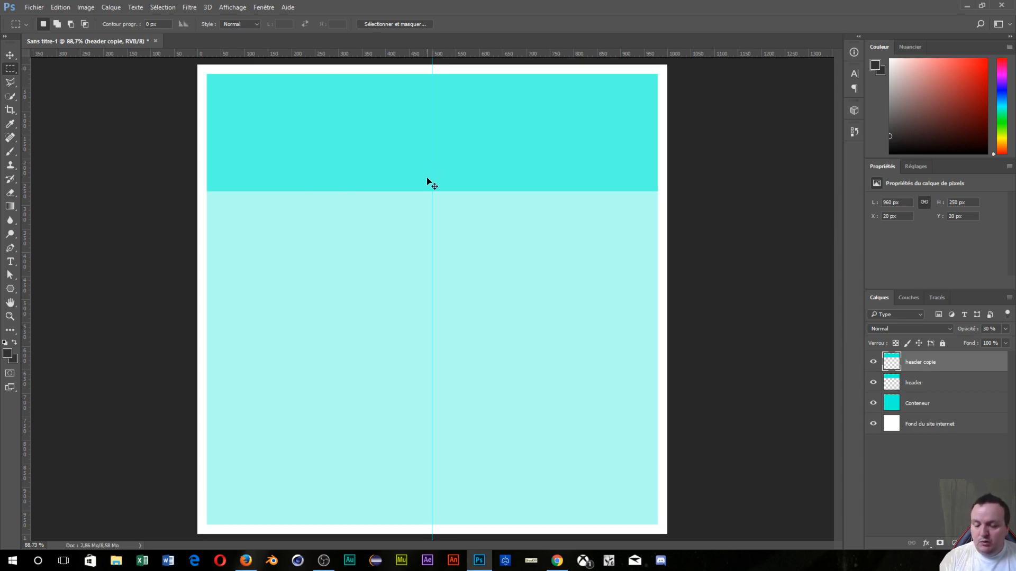
key("ctrl+t")
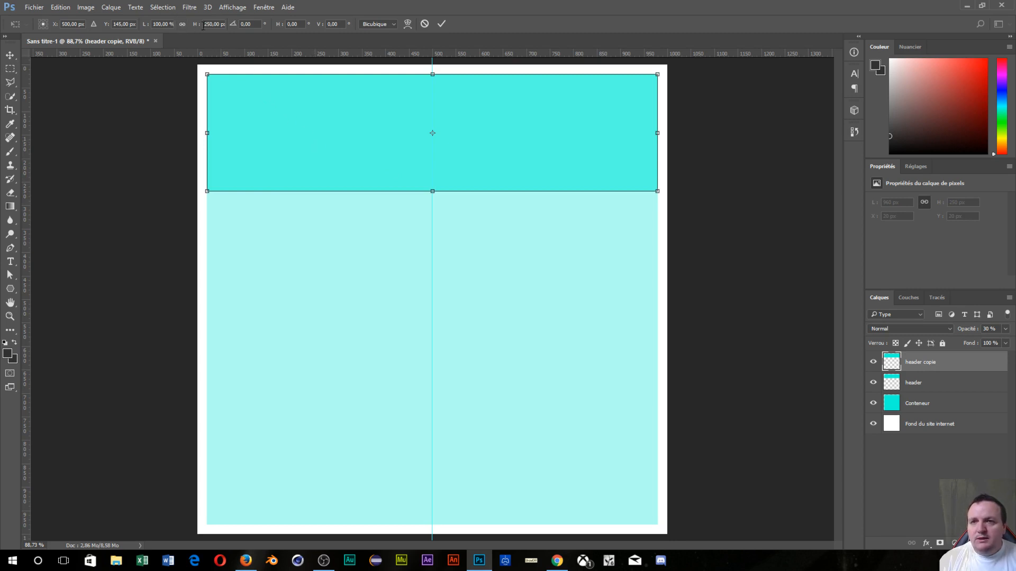
left_click(153, 24)
left_click(162, 25)
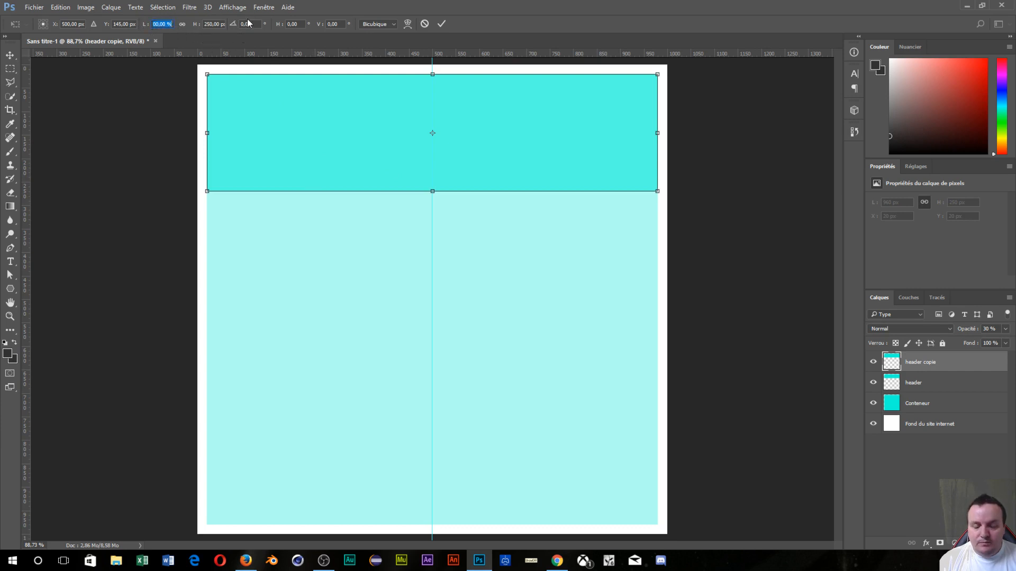
type("300")
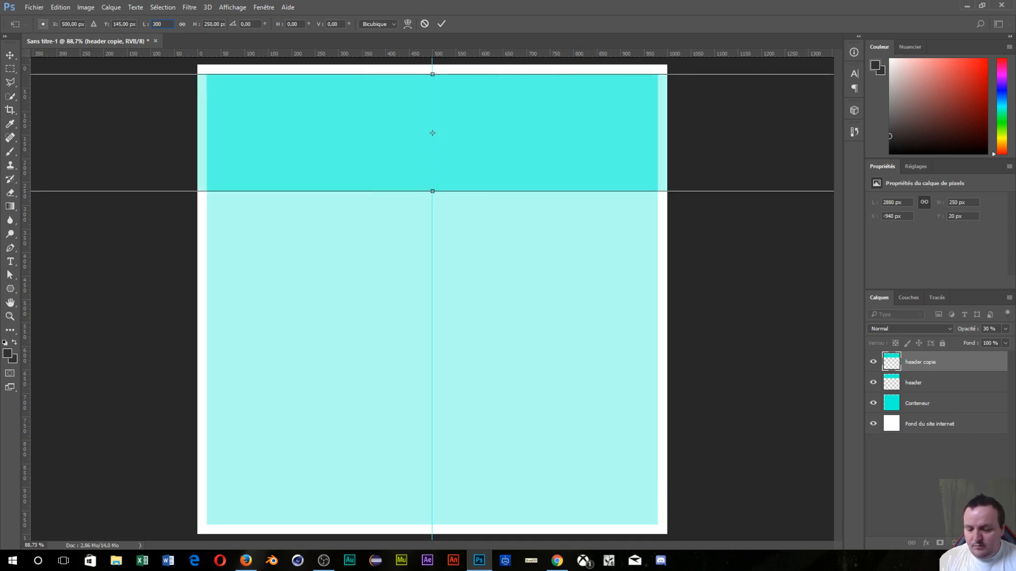
type("px")
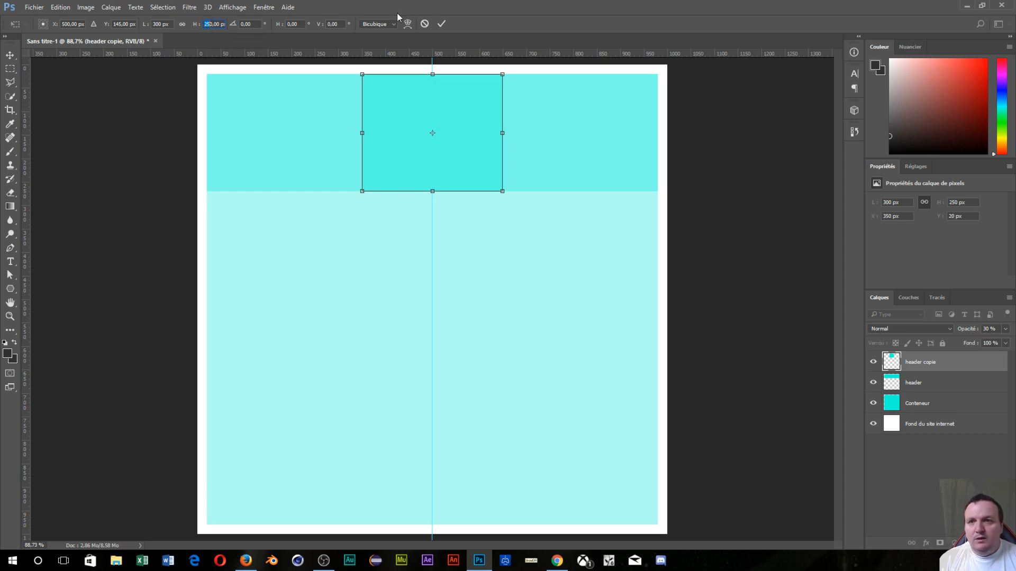
Try heights of 200 px and 20 px for the header copy.
type("200")
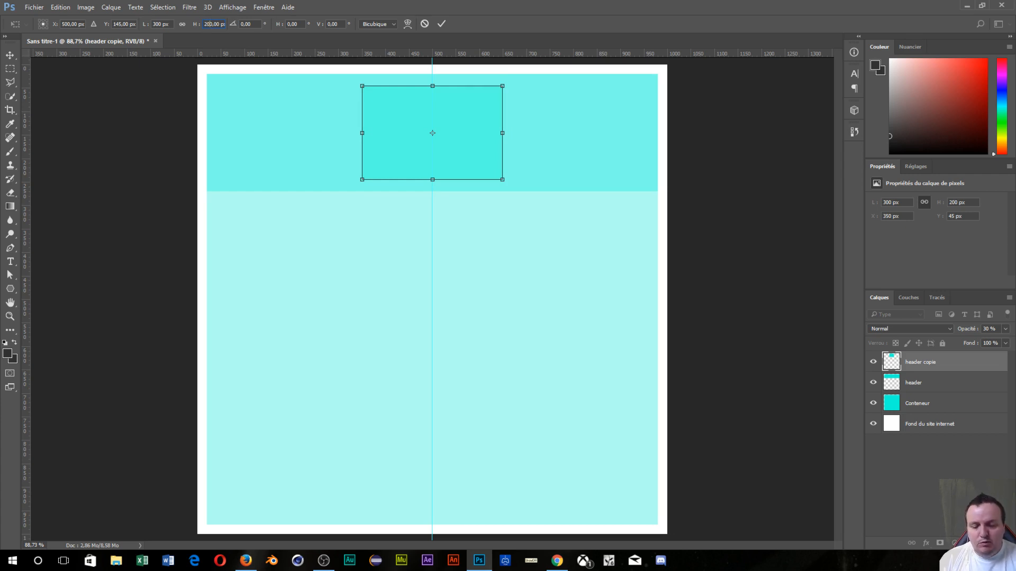
type("20")
key("Return")
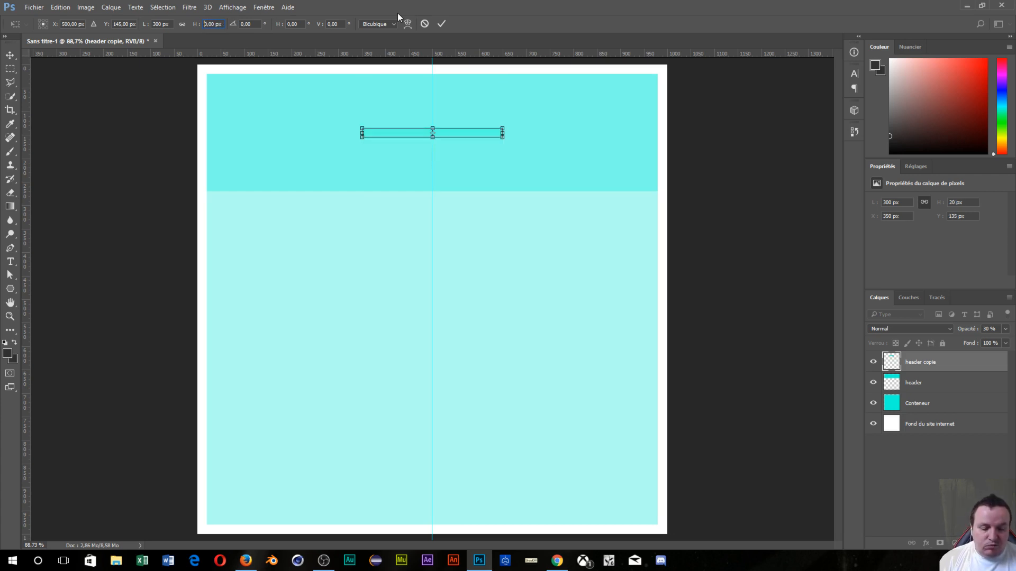
Set the header copy's height to 175 px and move it to the header's left side, at about X 54 px.
key("Delete")
type("175")
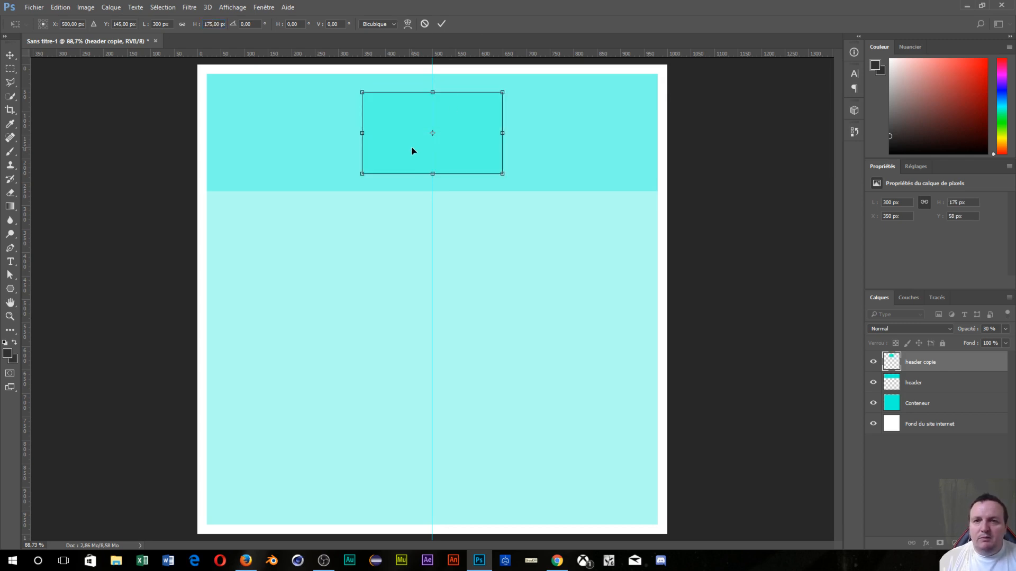
left_click_drag(413, 151, 272, 151)
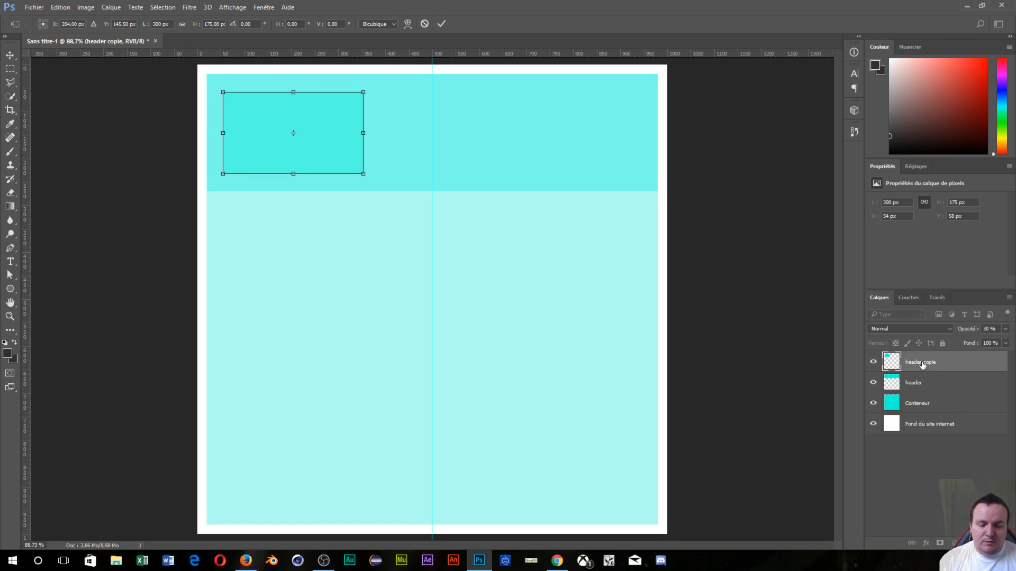
key("m")
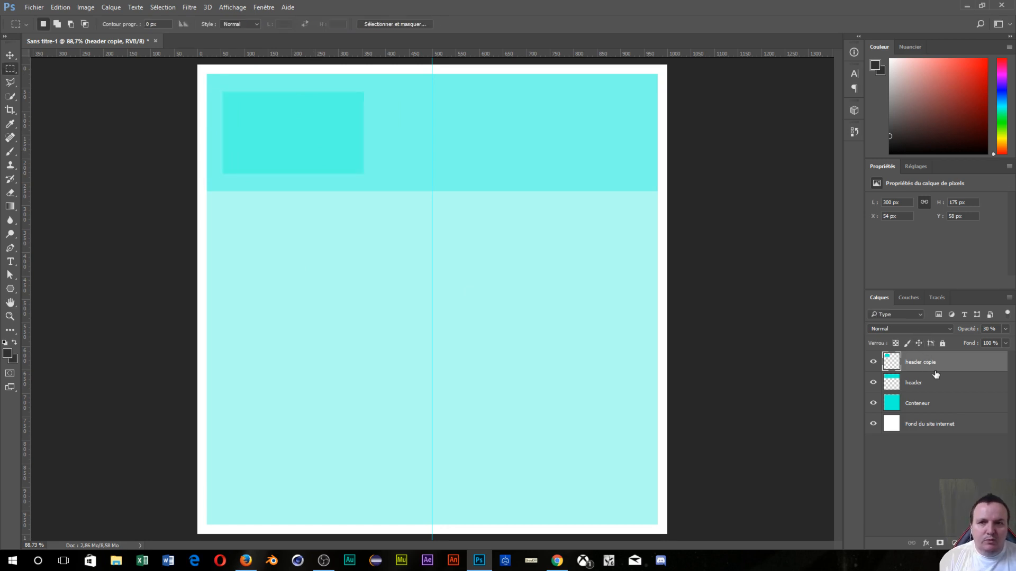
Rename the header copie layer as Logo.
double_click(923, 366)
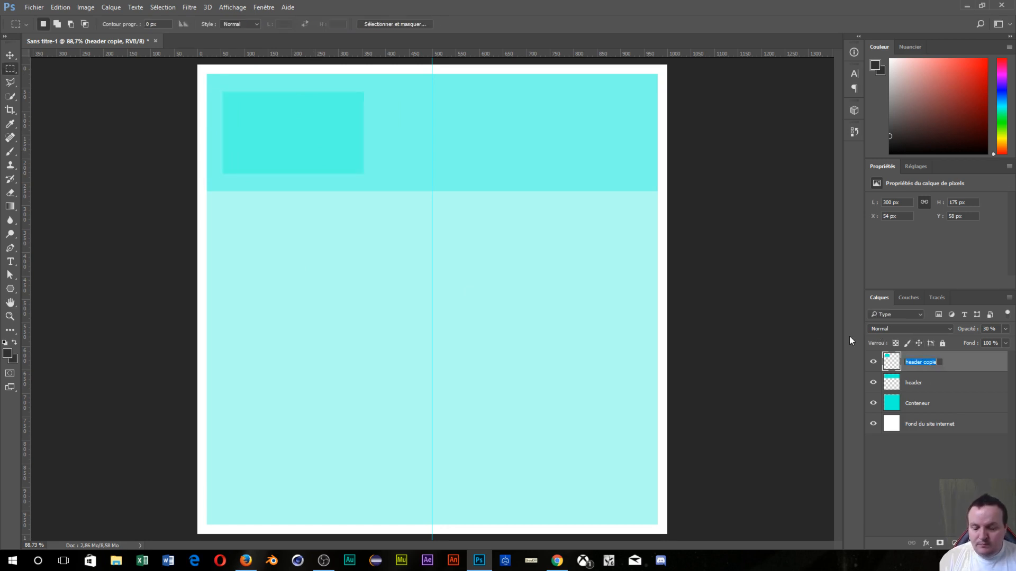
type("Logo")
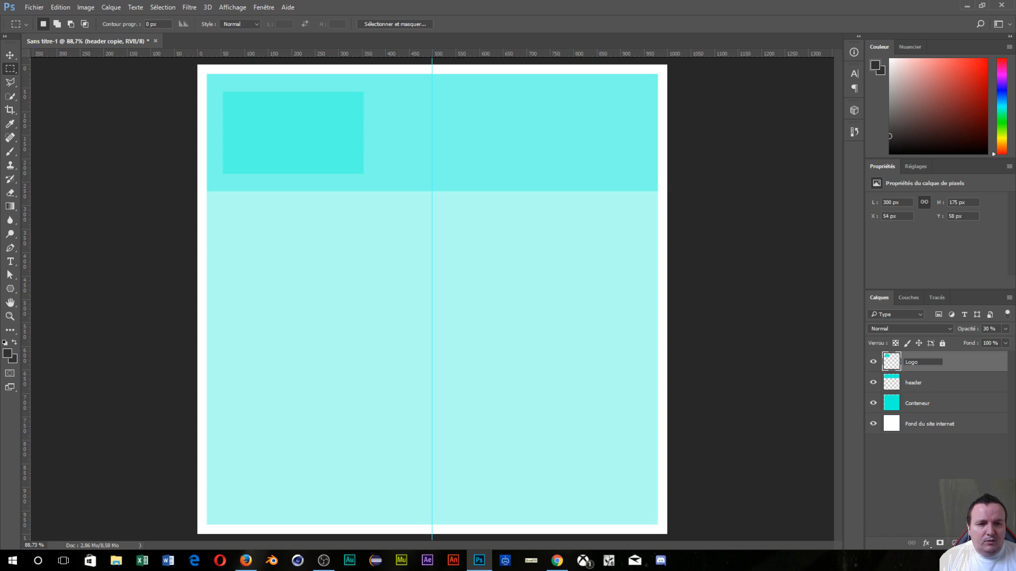
left_click(947, 453)
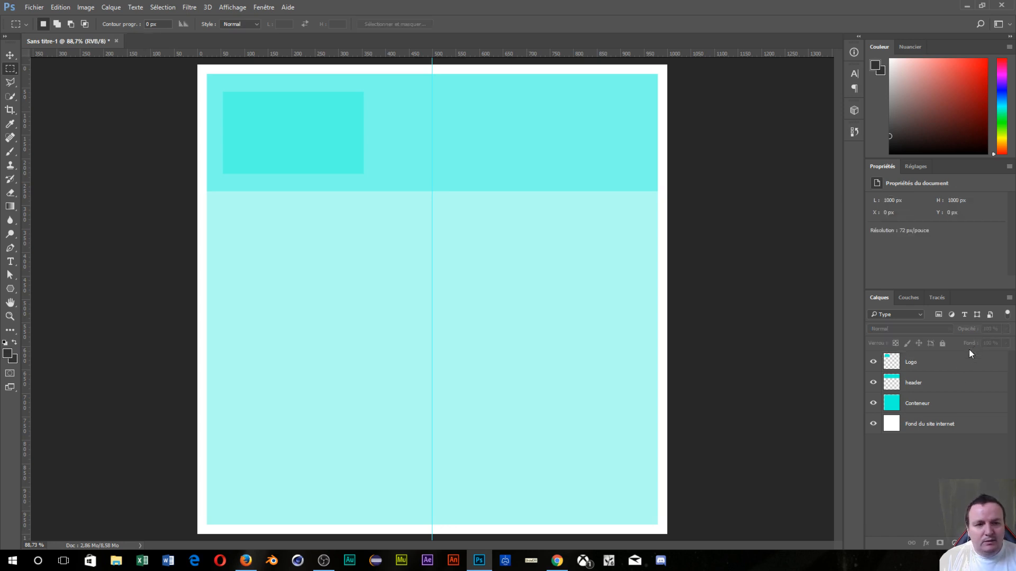
Duplicate the Logo layer and rename the copy as nav.
left_click(951, 364)
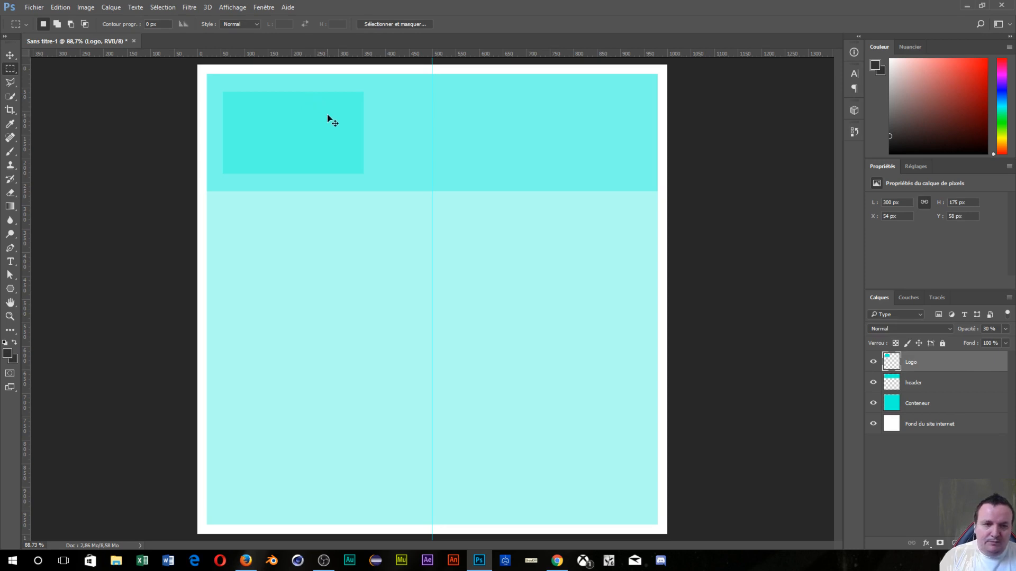
key("ctrl+j")
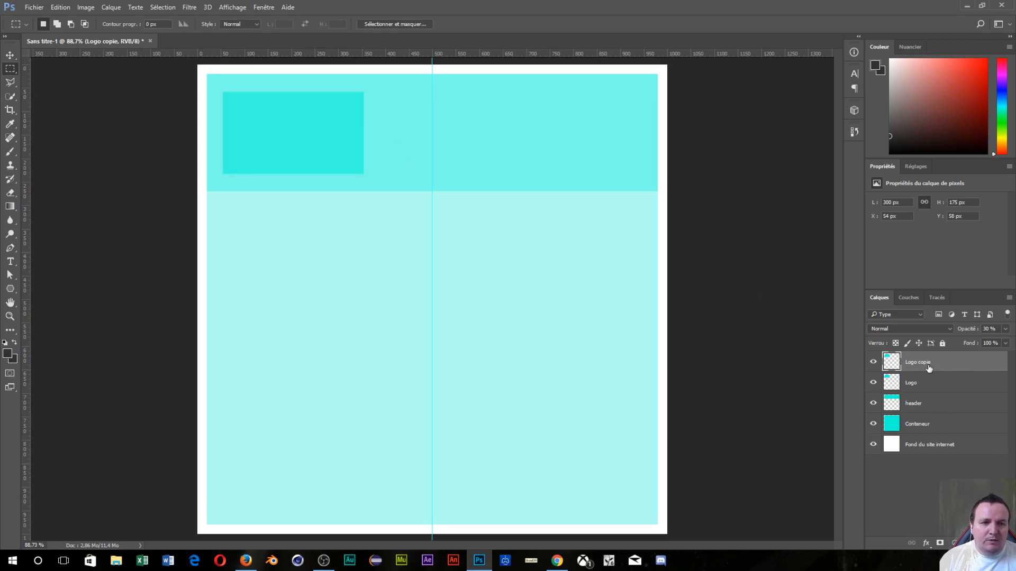
double_click(923, 363)
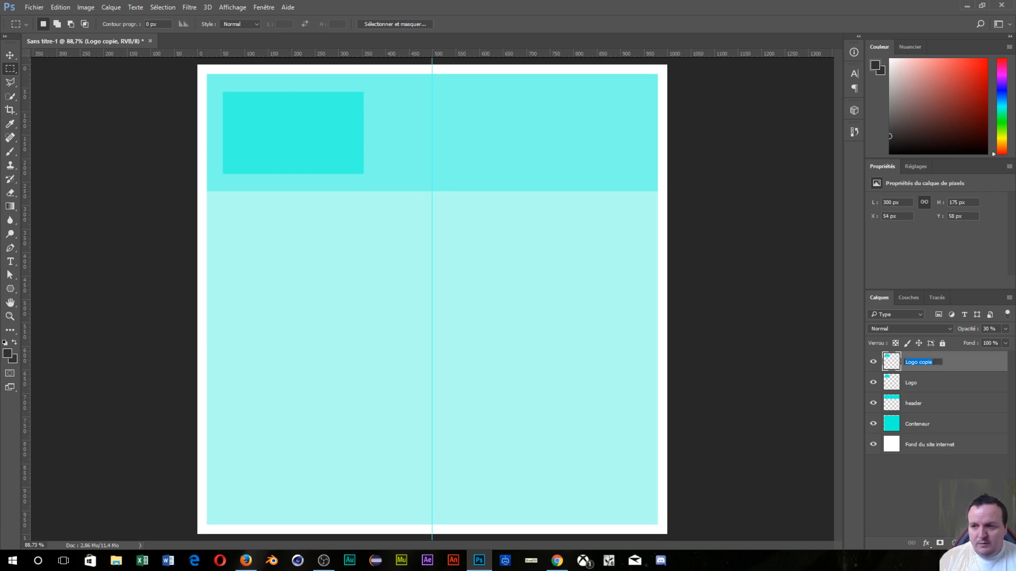
type("n")
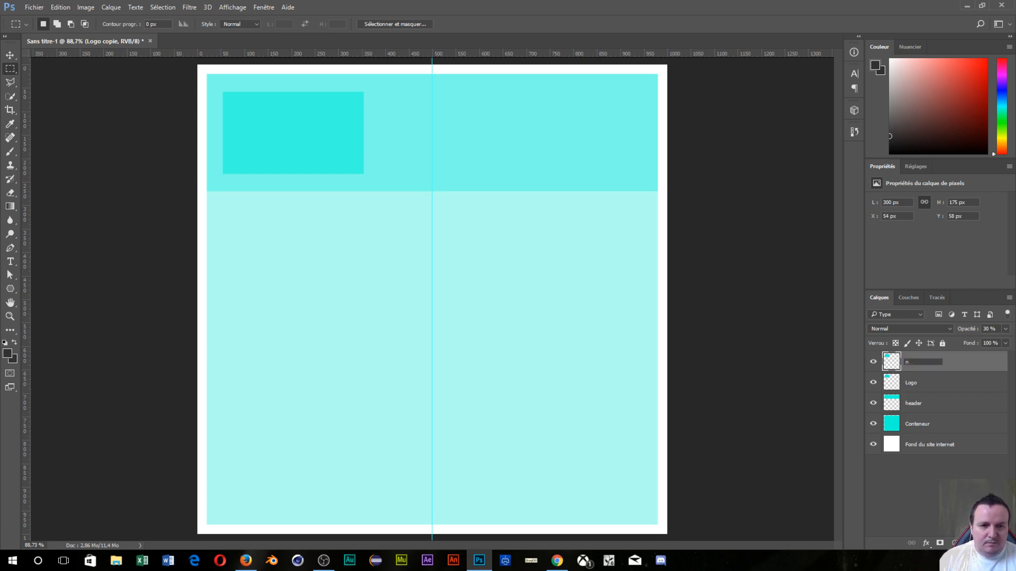
type("av")
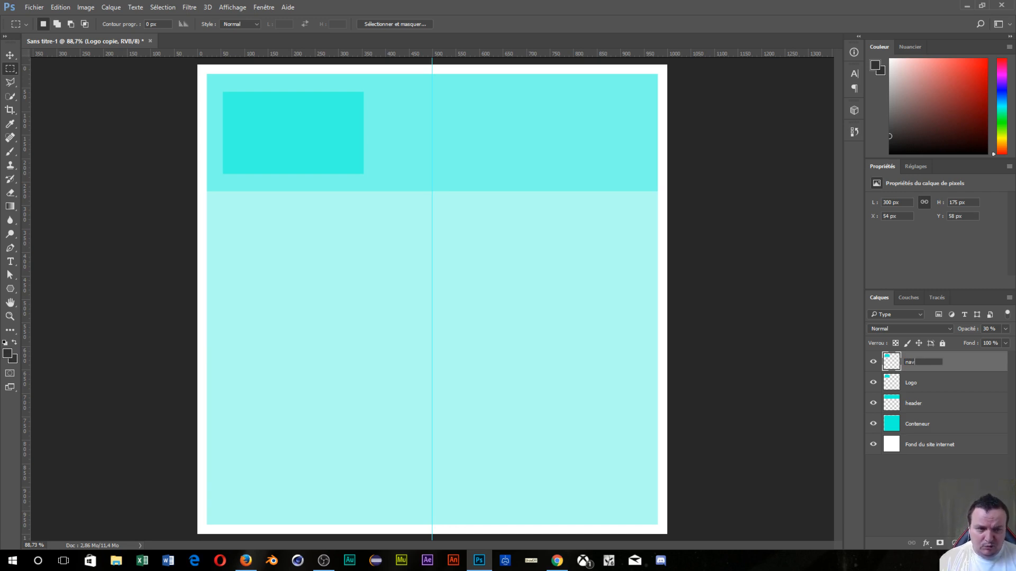
left_click(919, 491)
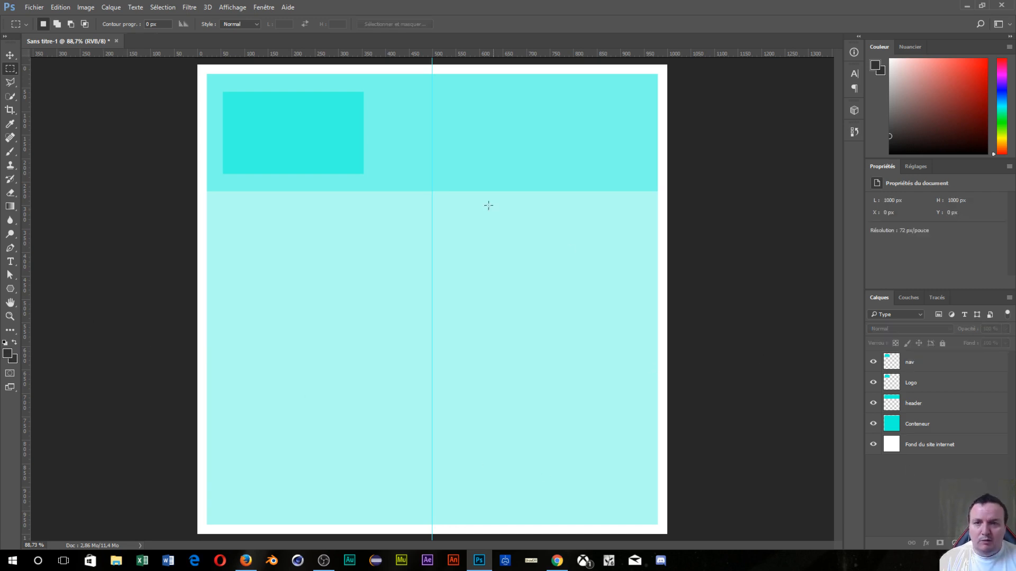
Move the nav rectangle to the right of the Logo rectangle, at about X 369 px and level with it.
left_click(10, 55)
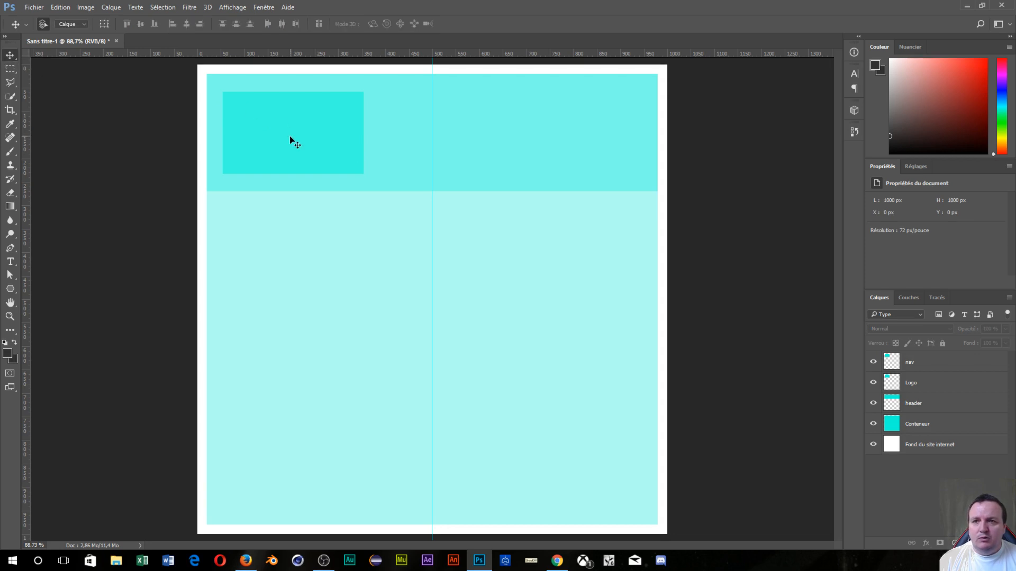
left_click_drag(291, 141, 439, 142)
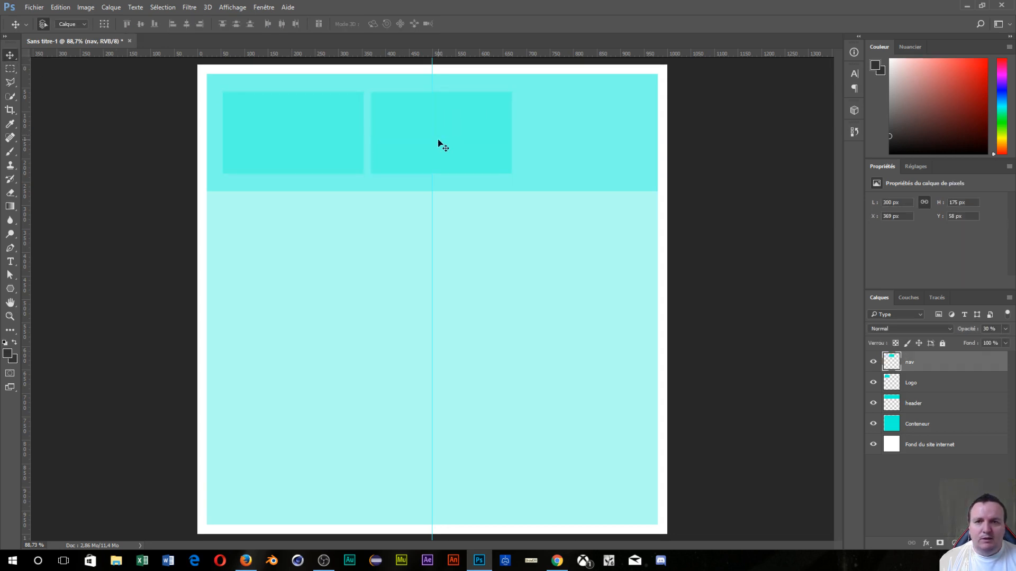
Widen the nav rectangle rightward to about 587 px and set its layer opacity to 60 %.
key("ctrl+t")
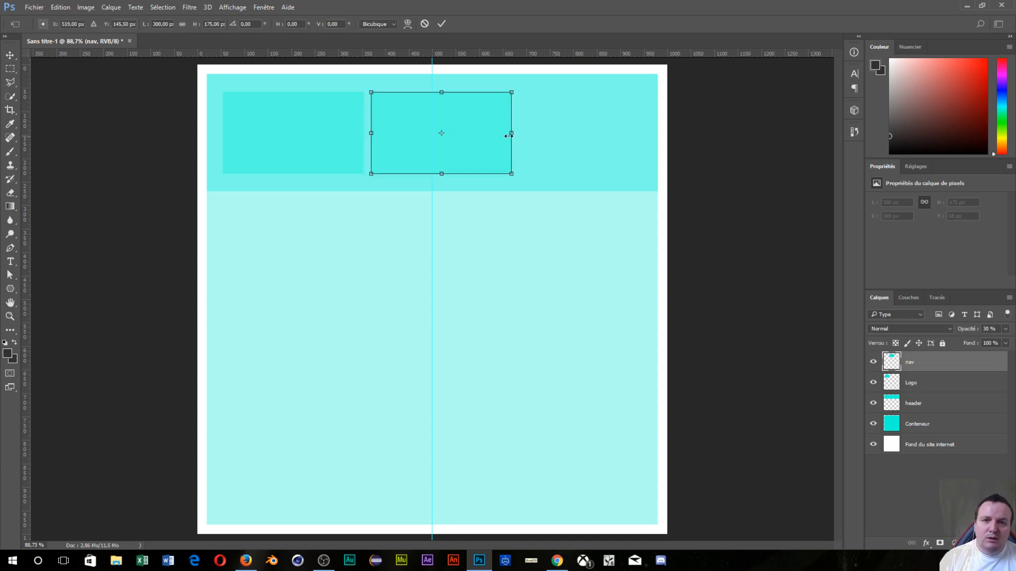
left_click_drag(512, 139, 647, 146)
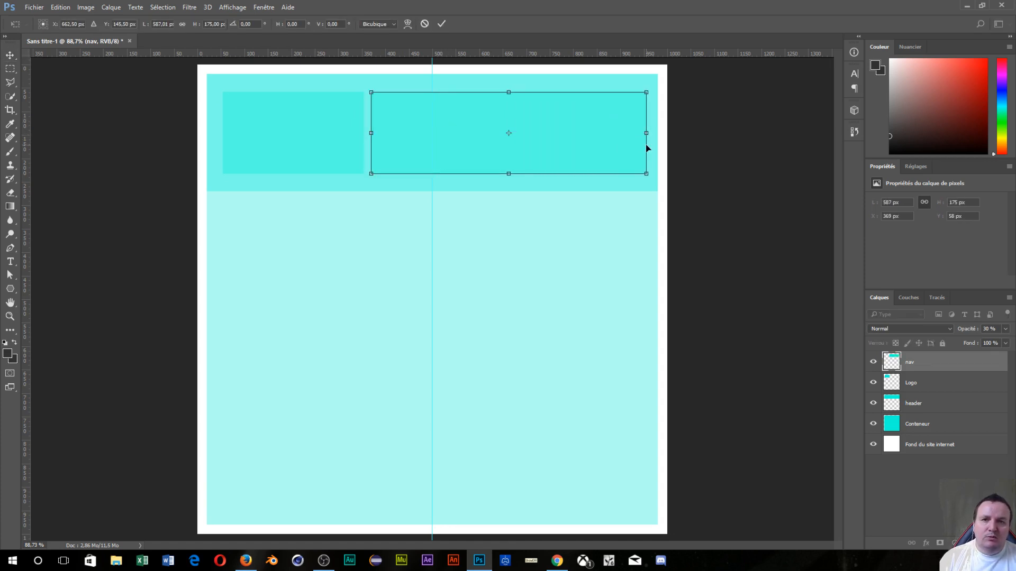
key("Return")
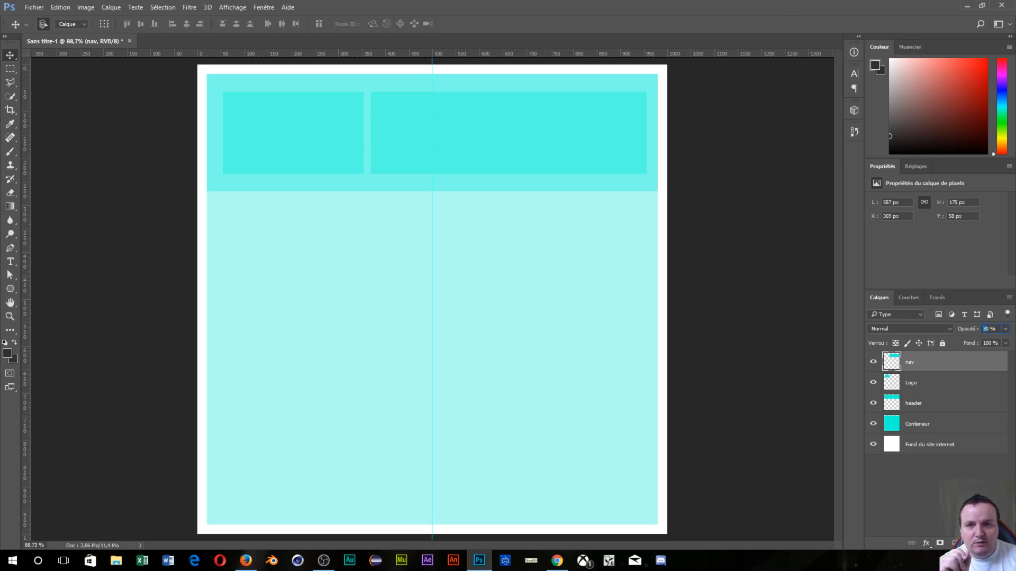
type("60")
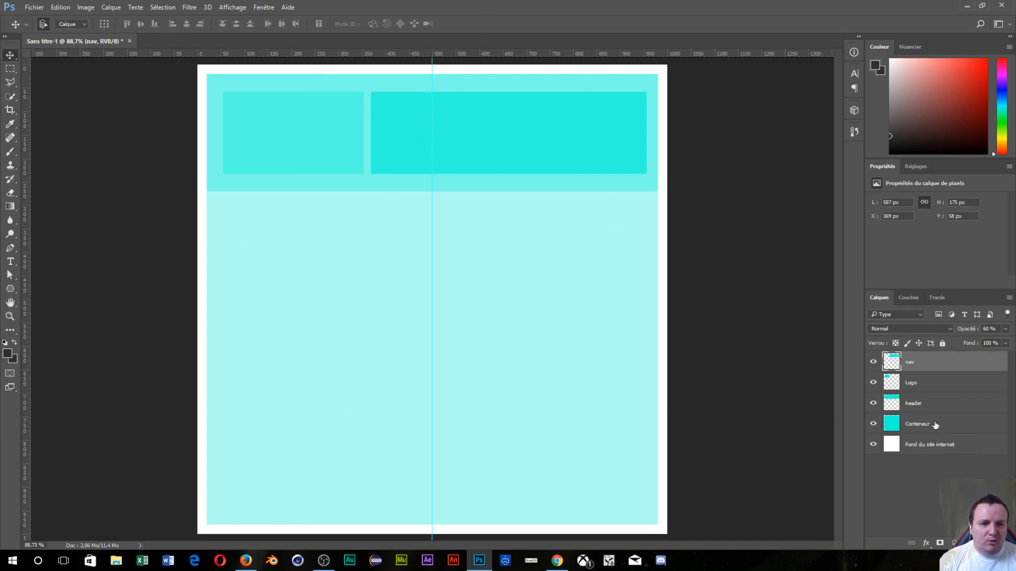
Duplicate the header layer and move the copy just below the header, at about Y 287 px.
left_click(931, 408)
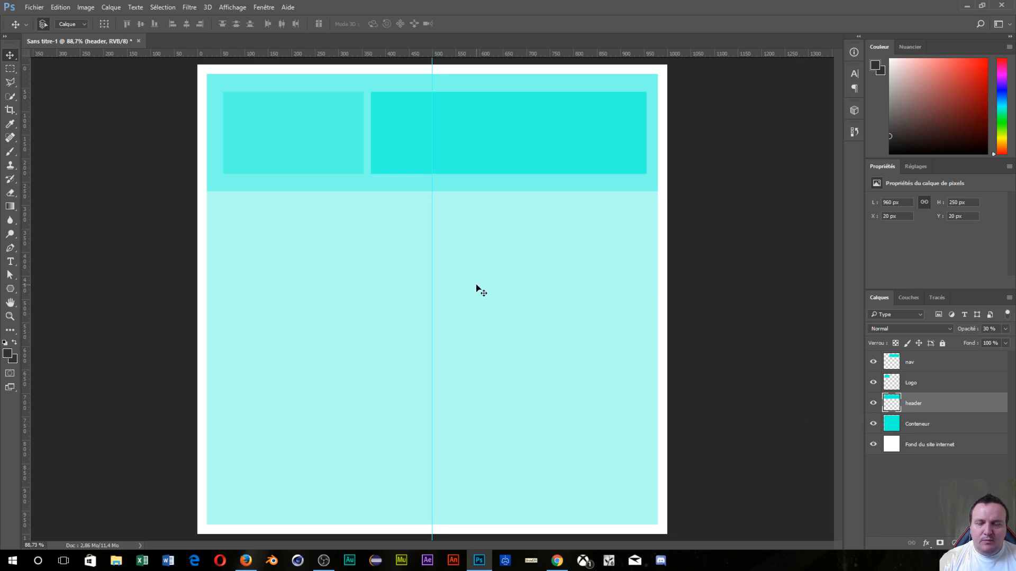
key("ctrl")
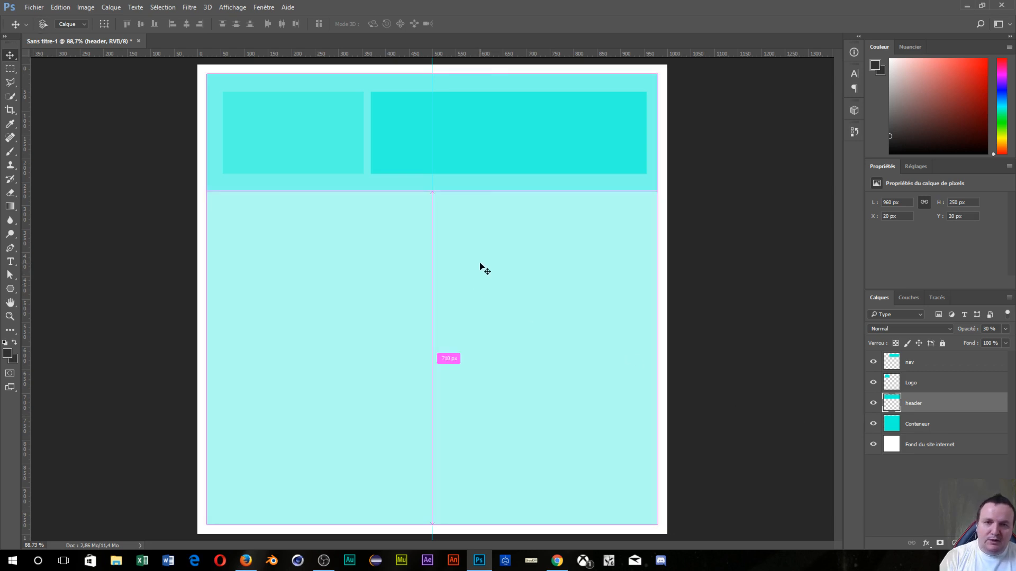
key("ctrl+j")
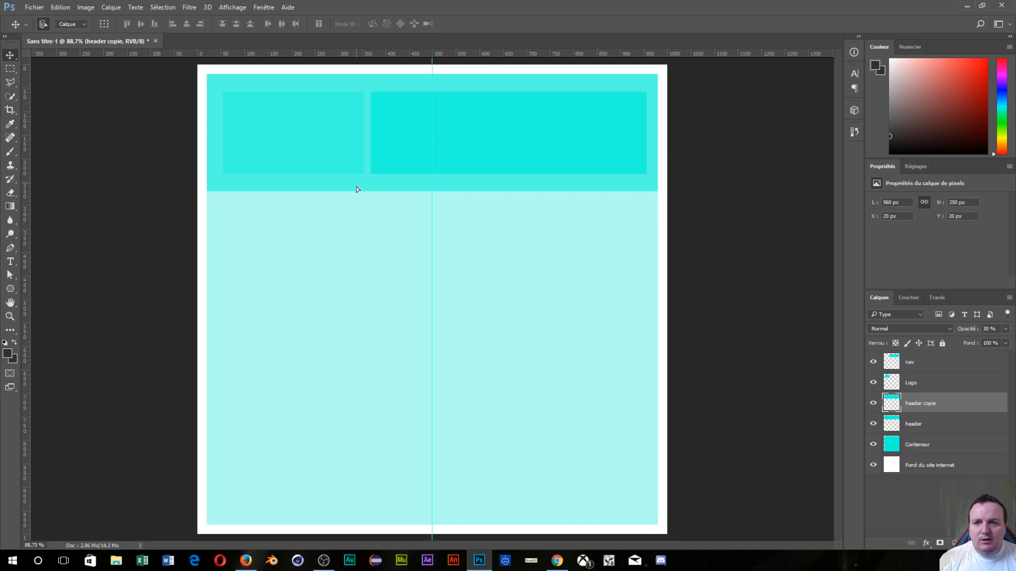
left_click_drag(356, 189, 358, 309)
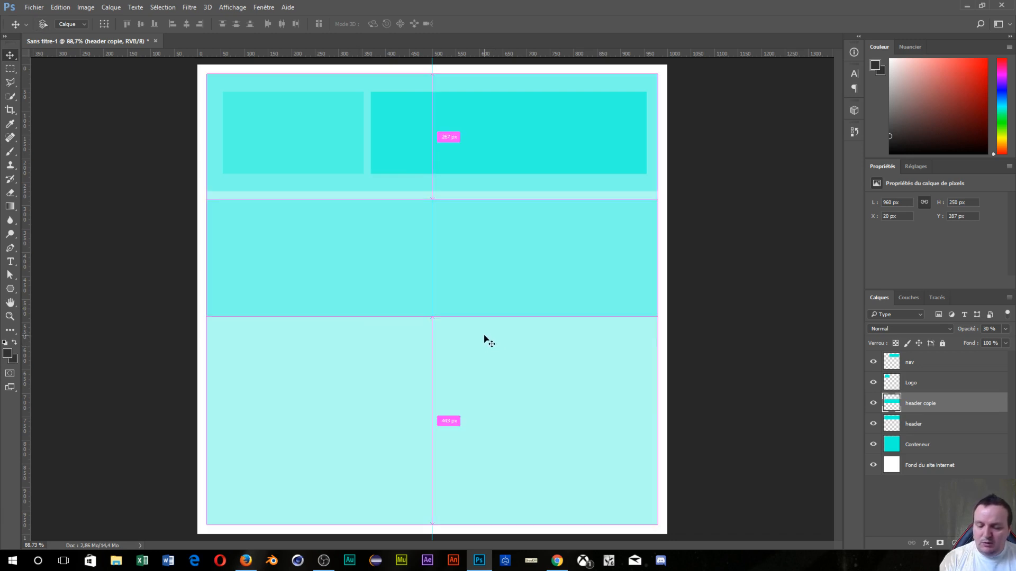
Stretch the header copy downward to a height of about 528 px, keeping its upper edge in place.
key("ctrl+t")
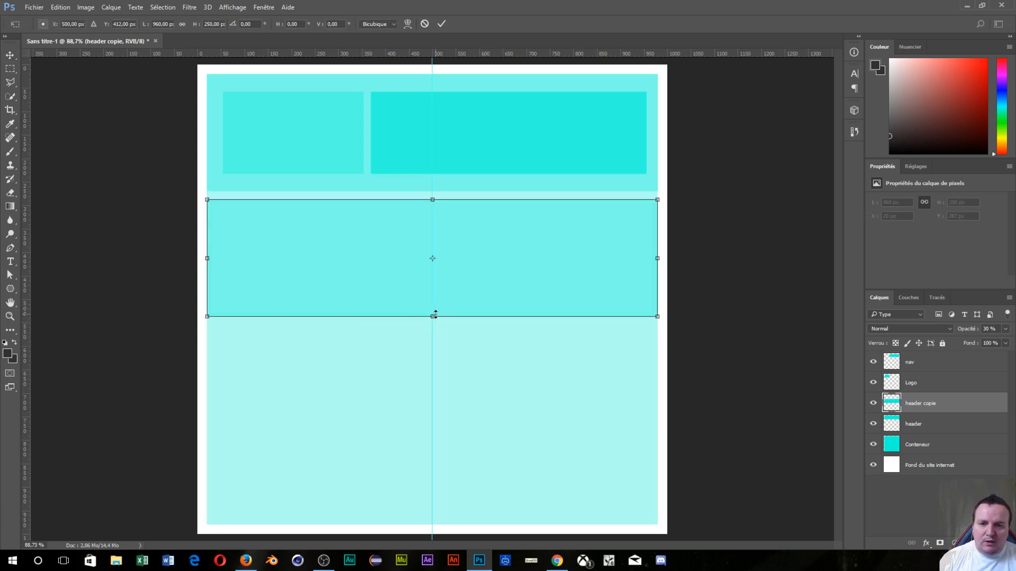
left_click_drag(432, 316, 440, 447)
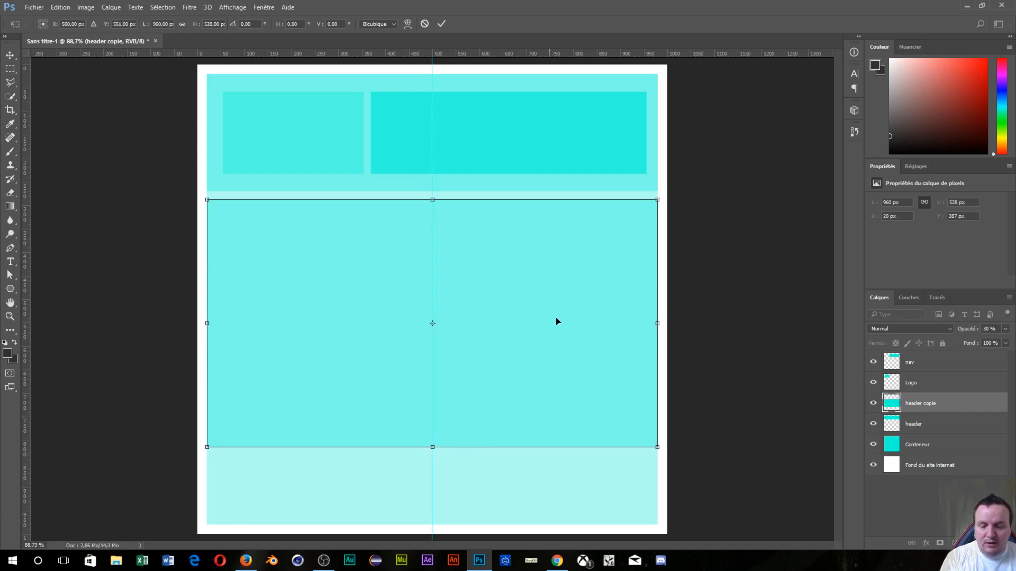
key("Return")
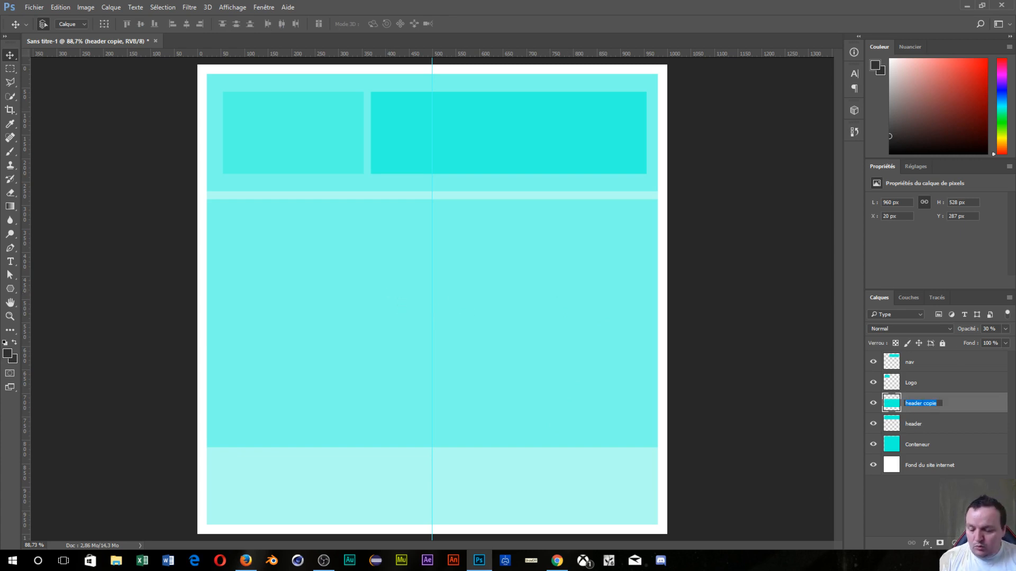
Rename the header copy layer as Contenu and place it above nav in the layer stack.
type("Contenu")
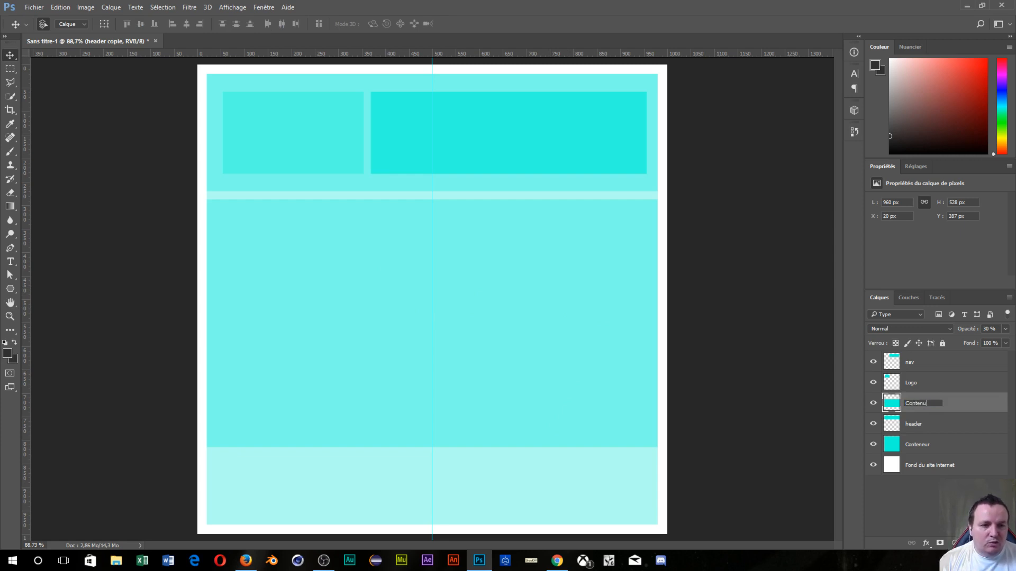
left_click(882, 513)
left_click_drag(925, 404, 942, 355)
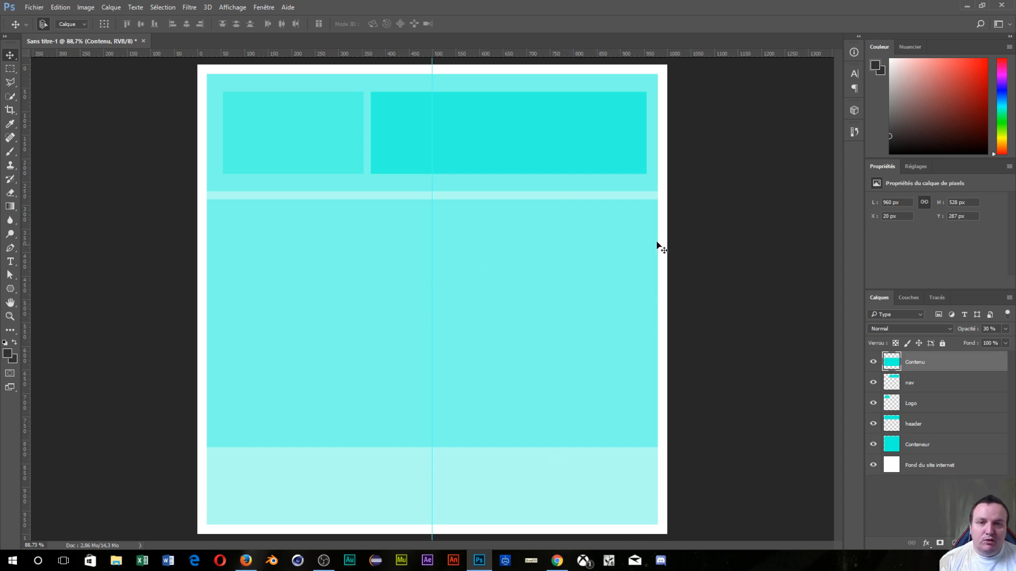
Switch to the YouTube channel page in Opera and collapse the site's navigation sidebar.
left_click(221, 568)
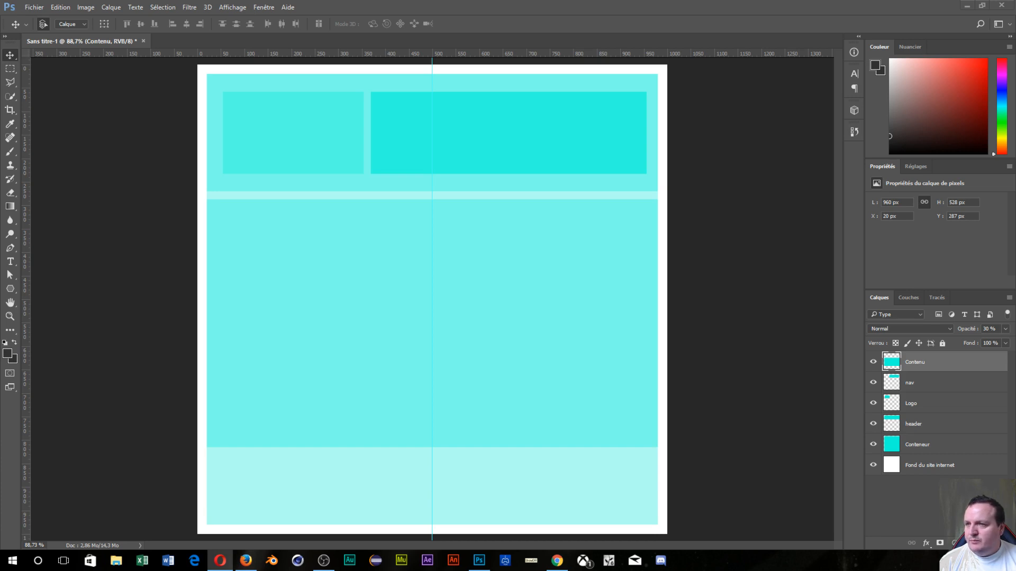
key("alt+Tab")
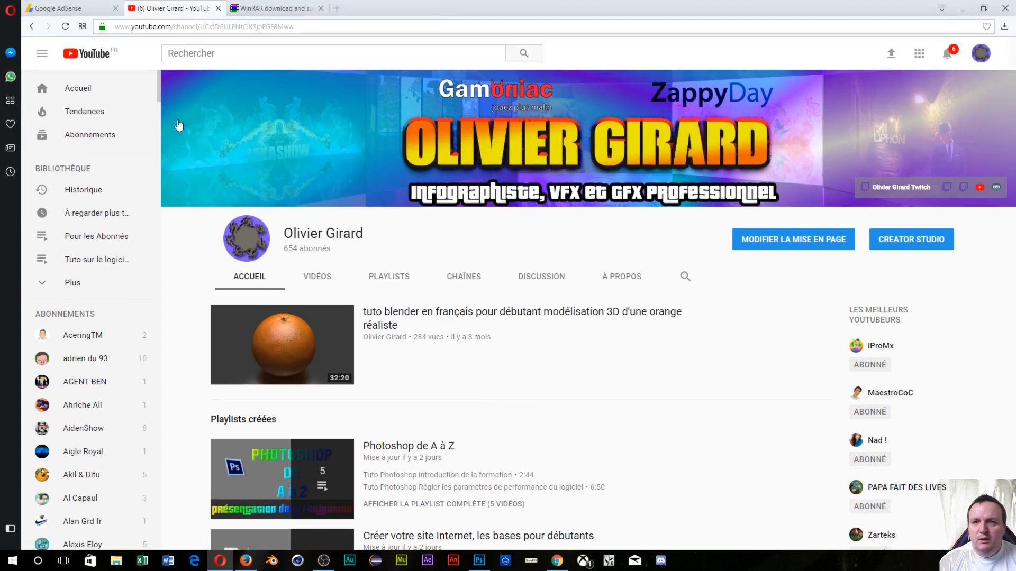
left_click(42, 53)
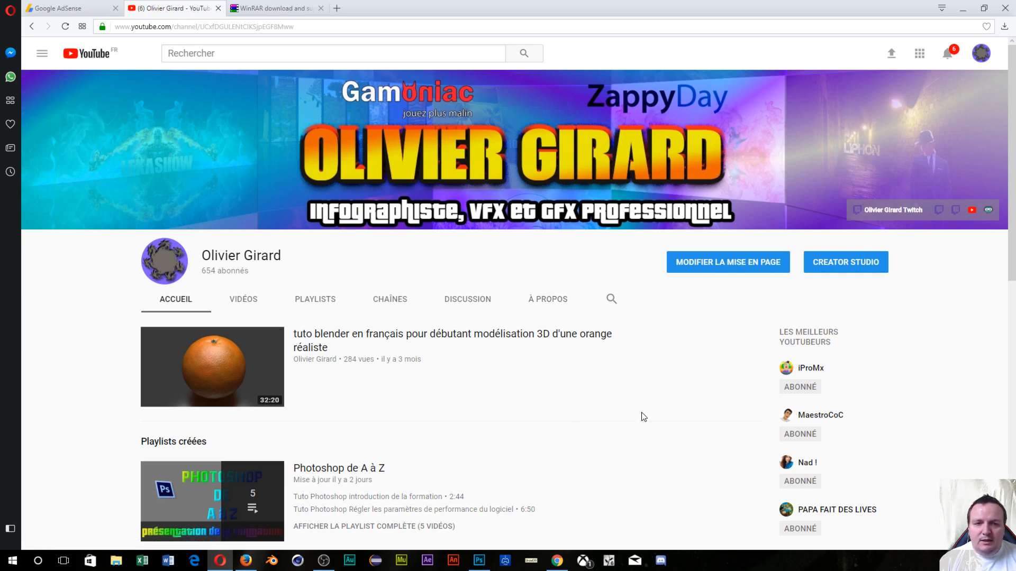
Examine the YouTube channel page's layout, from the banner and channel navigation through the playlists to the related-channels column.
scroll(423, 367, "down", 7)
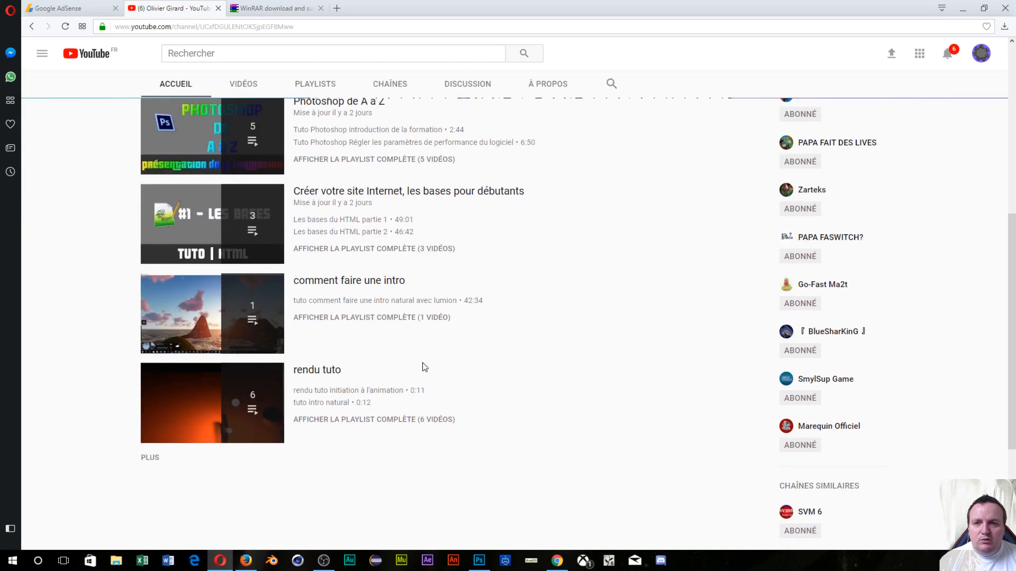
scroll(423, 367, "down", 4)
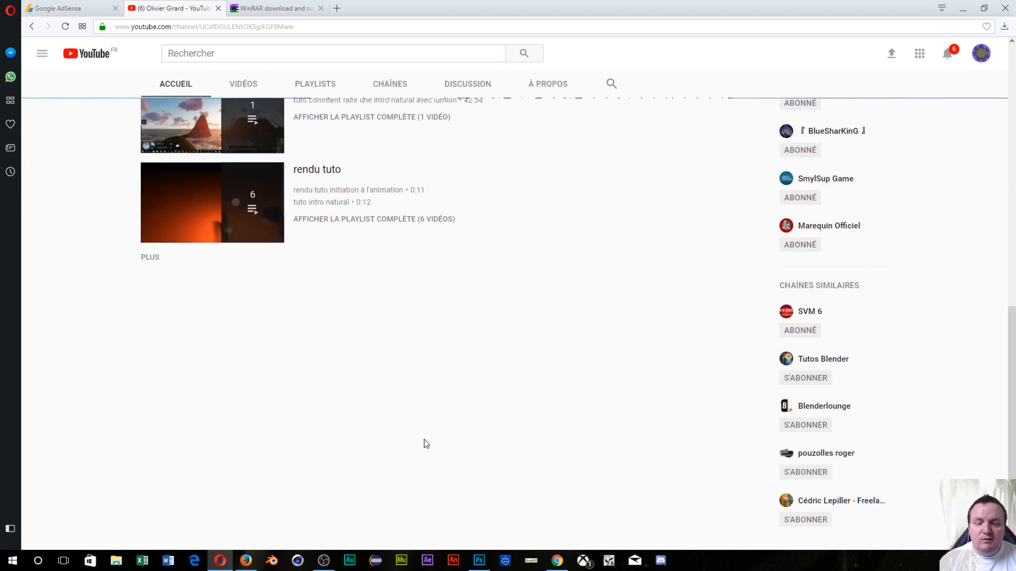
scroll(424, 443, "up", 8)
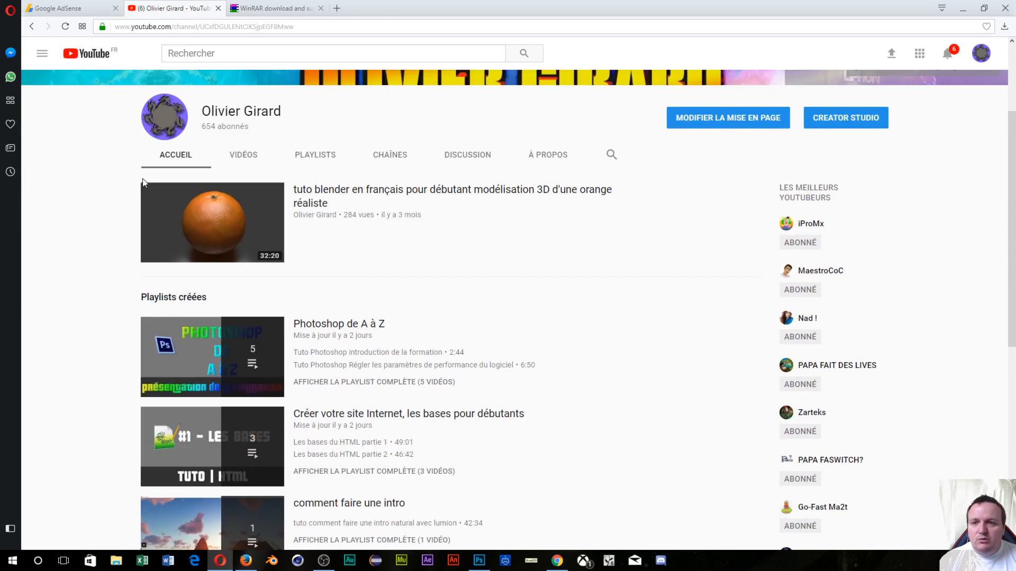
scroll(148, 424, "down", 4)
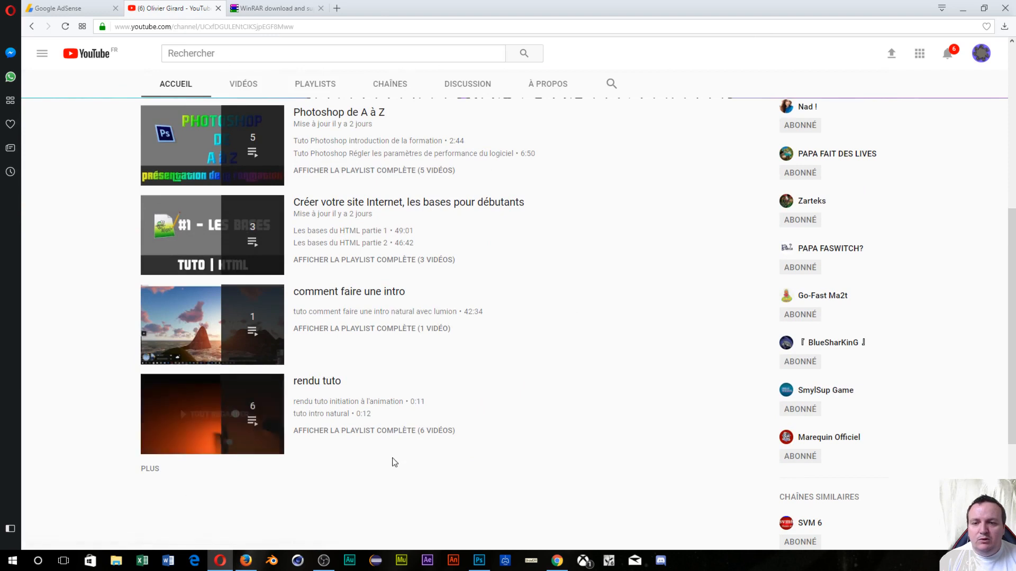
scroll(674, 466, "up", 4)
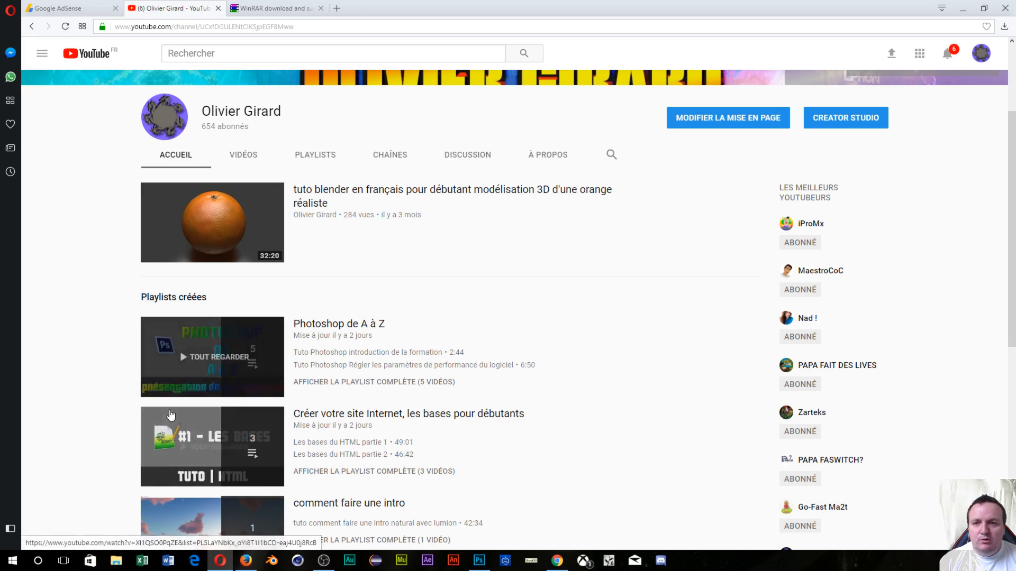
scroll(529, 412, "down", 3)
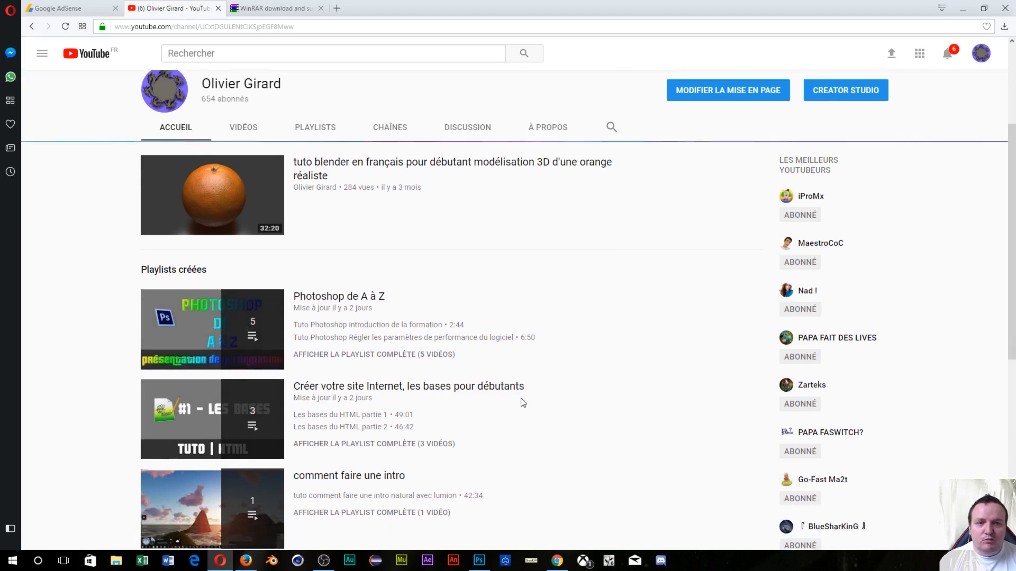
scroll(500, 364, "up", 2)
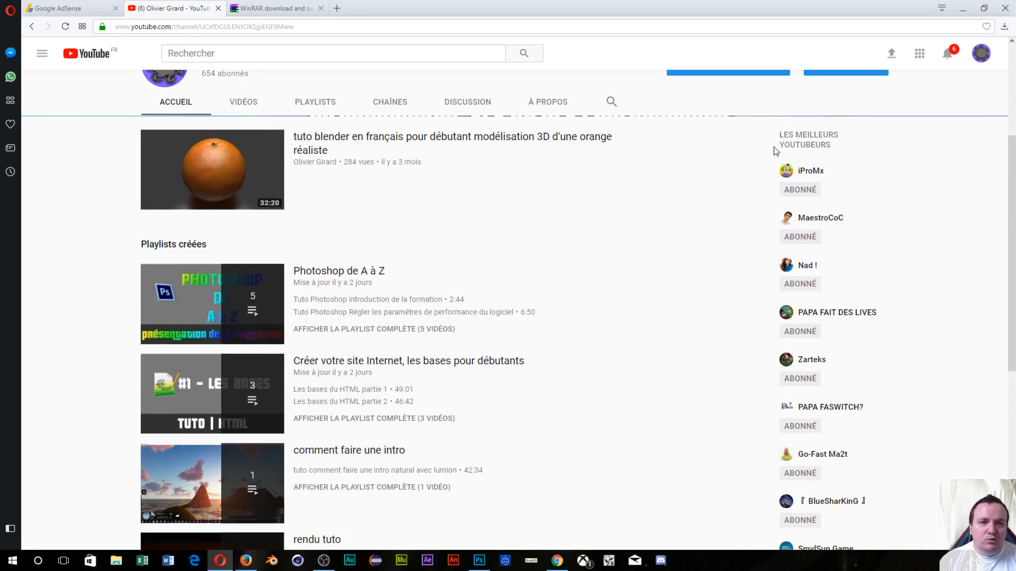
scroll(765, 443, "down", 7)
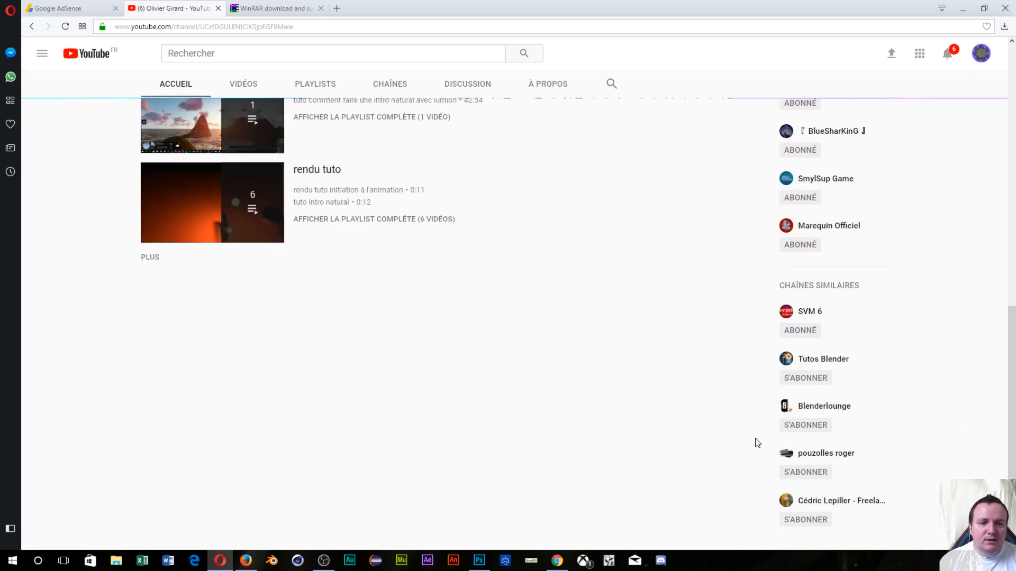
scroll(902, 410, "up", 8)
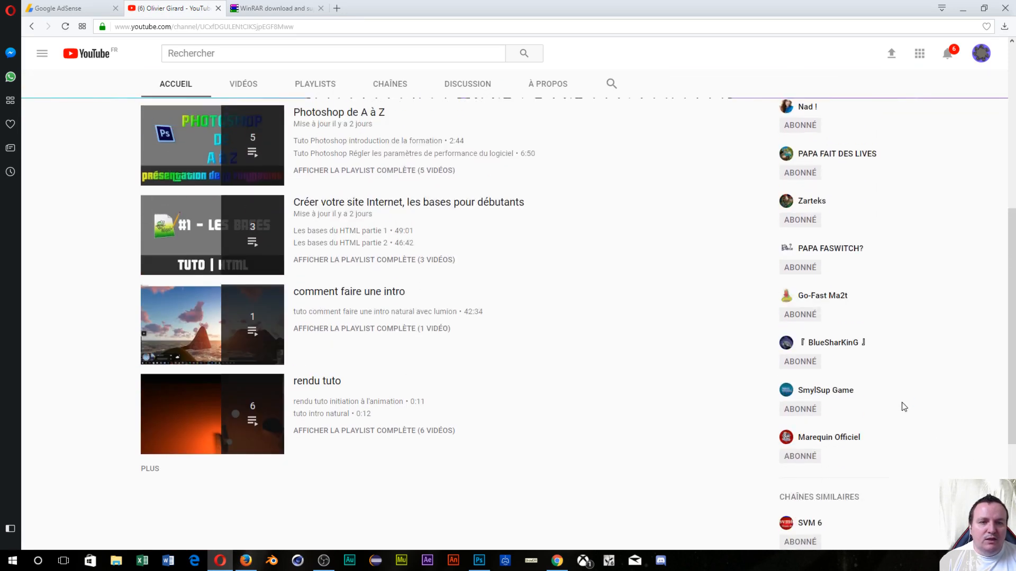
scroll(863, 263, "down", 9)
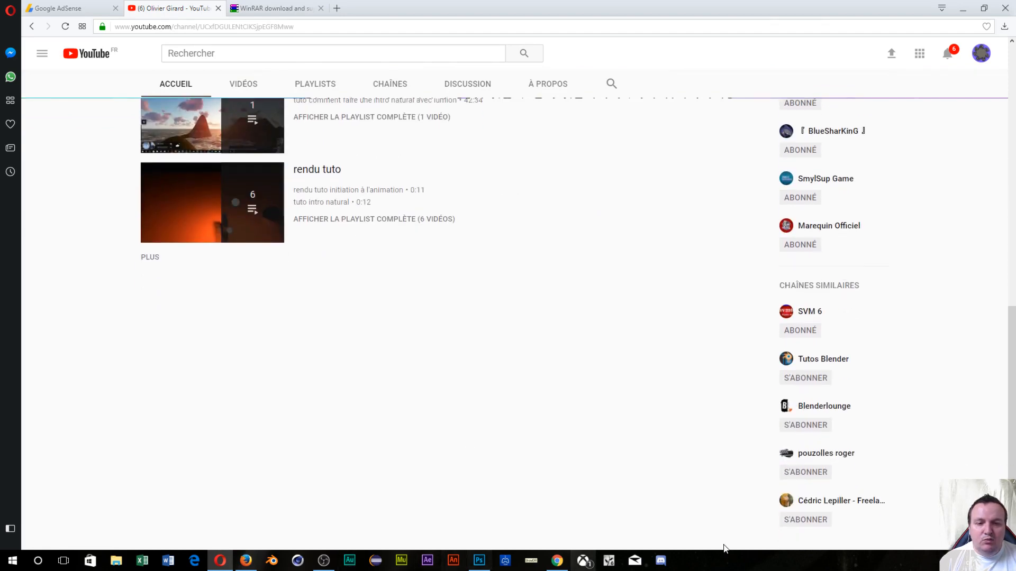
scroll(382, 484, "up", 4)
scroll(384, 487, "up", 4)
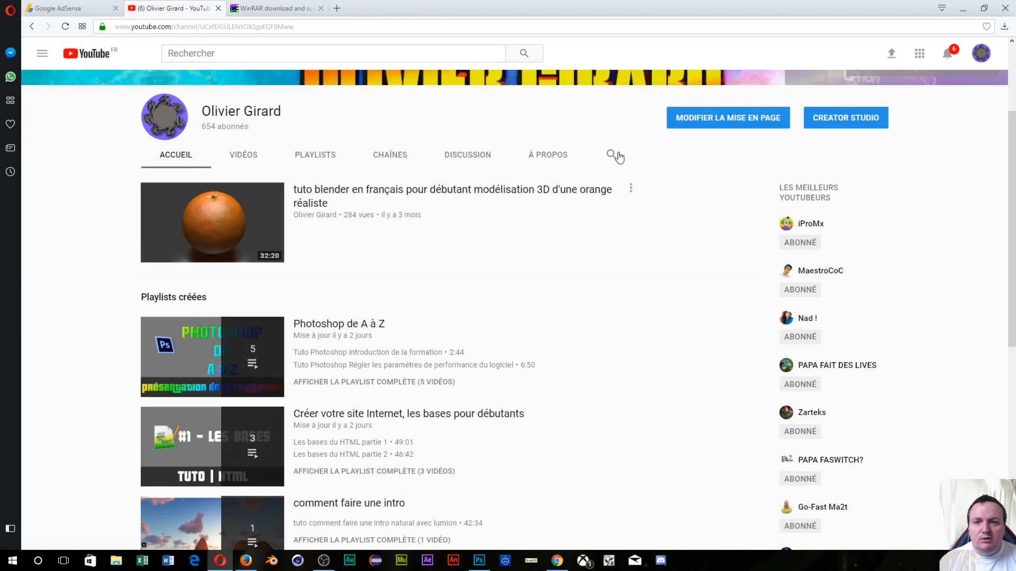
scroll(811, 137, "up", 3)
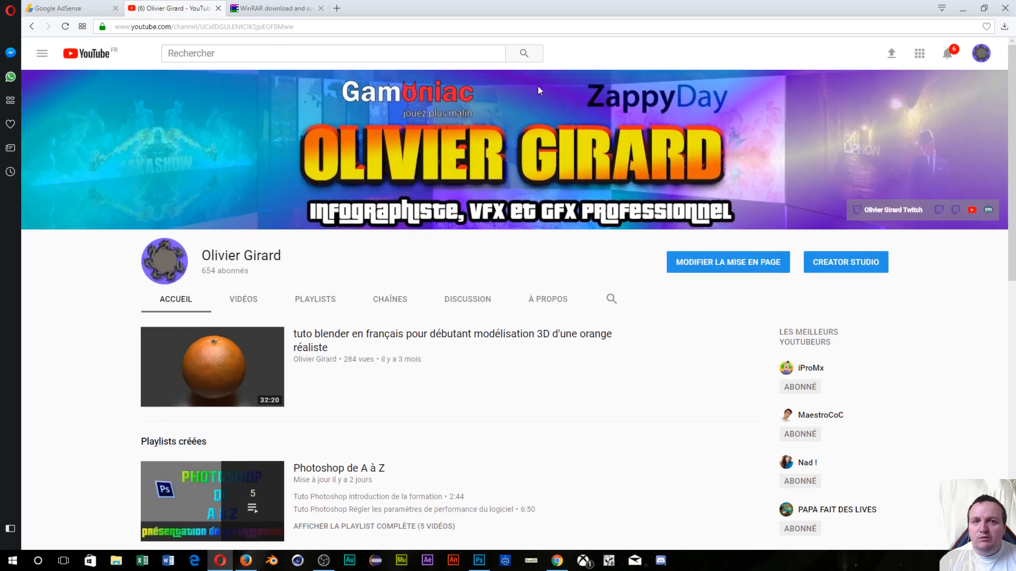
Search YouTube for "panto games" and open the Panto Games channel from the results.
left_click(241, 49)
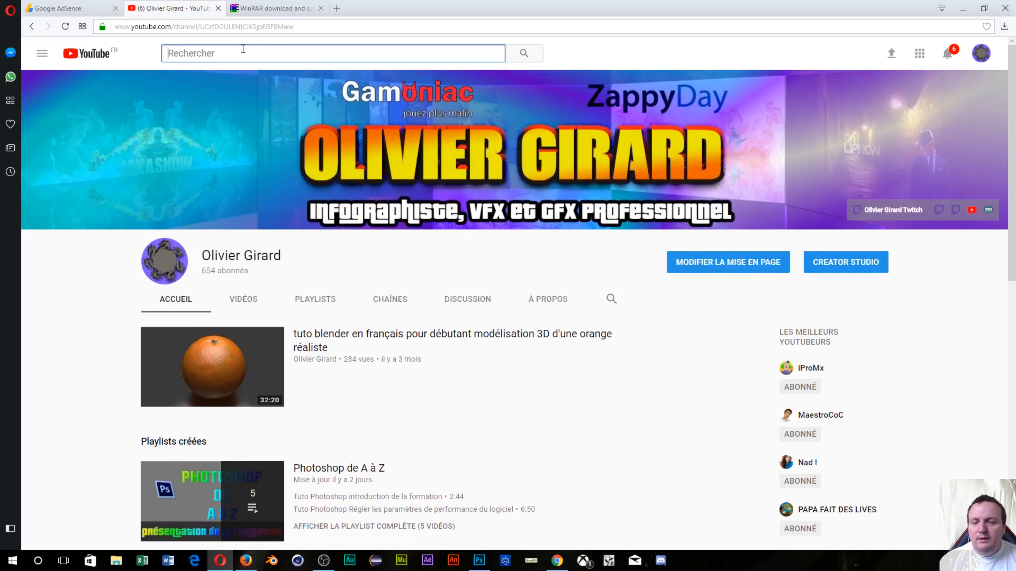
type("panto ga")
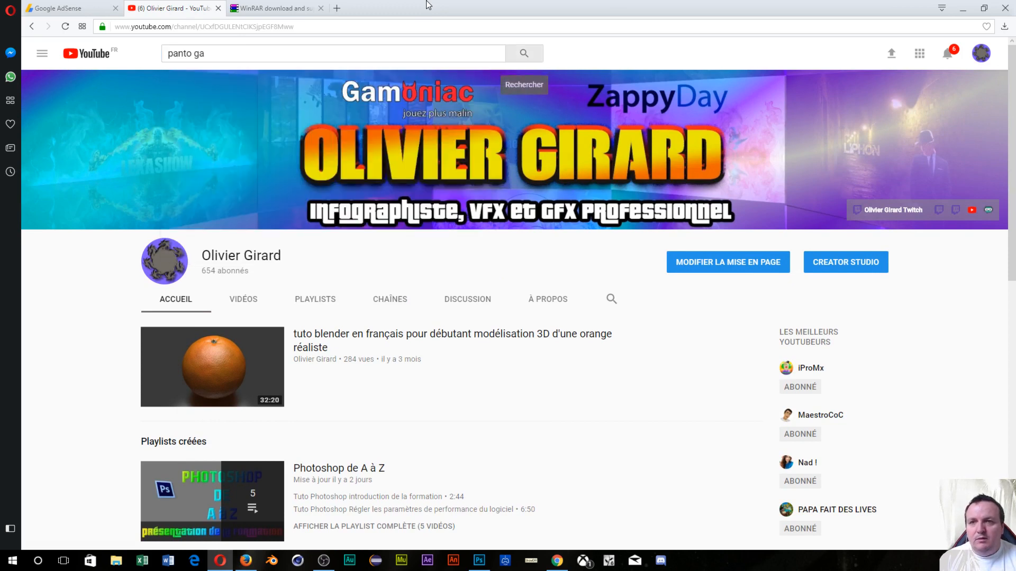
left_click(447, 51)
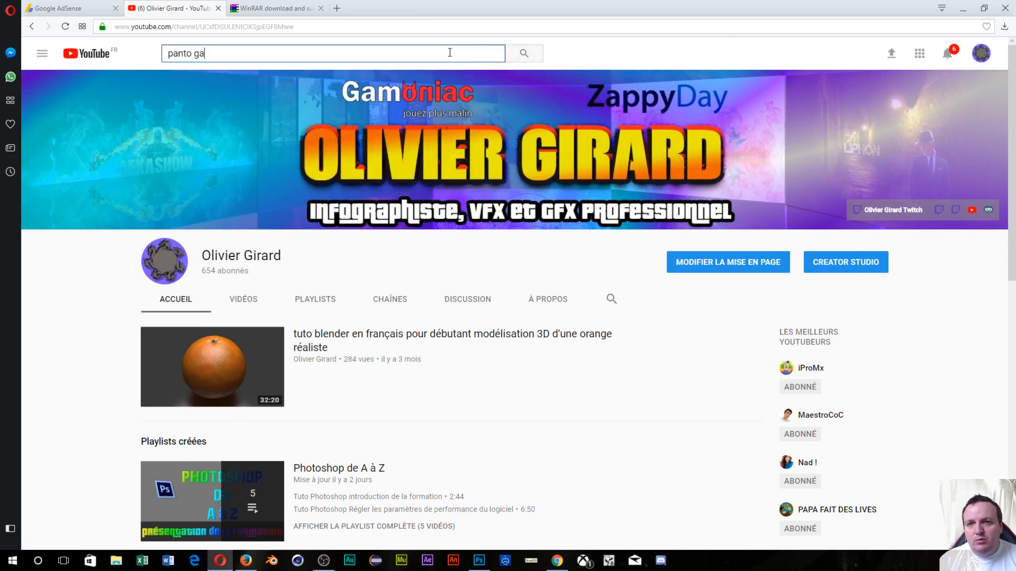
type("mes")
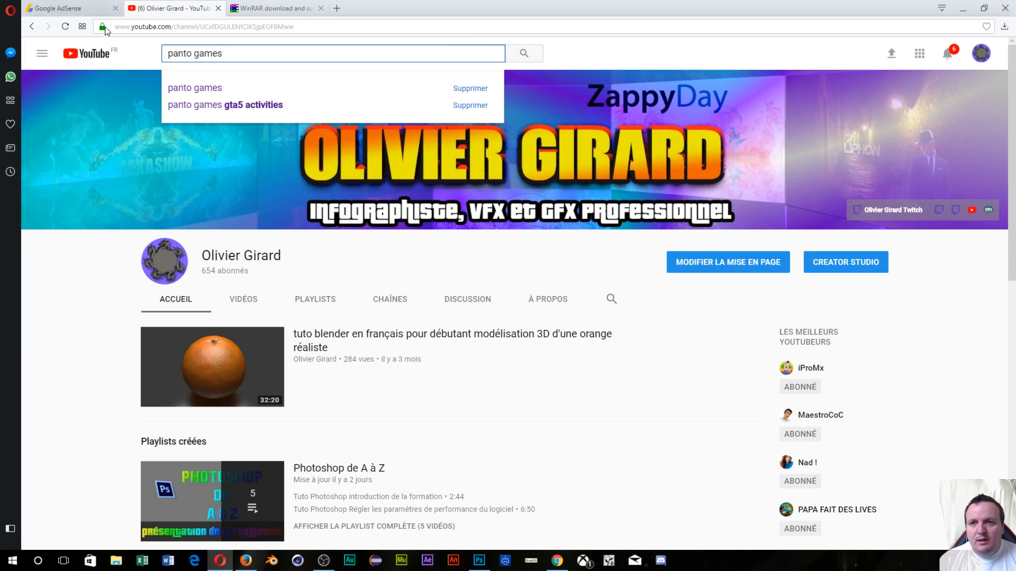
left_click(197, 87)
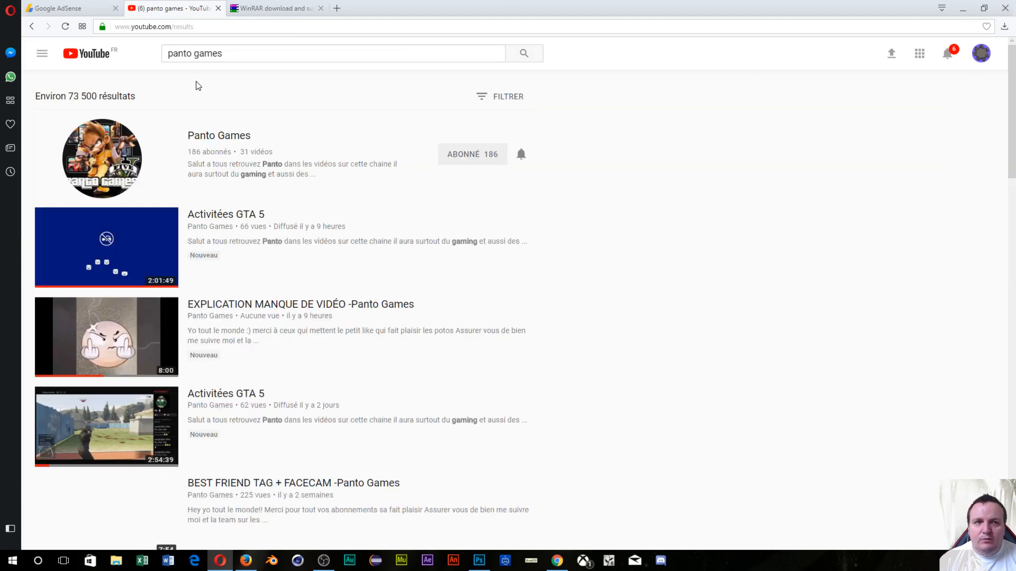
left_click(127, 167)
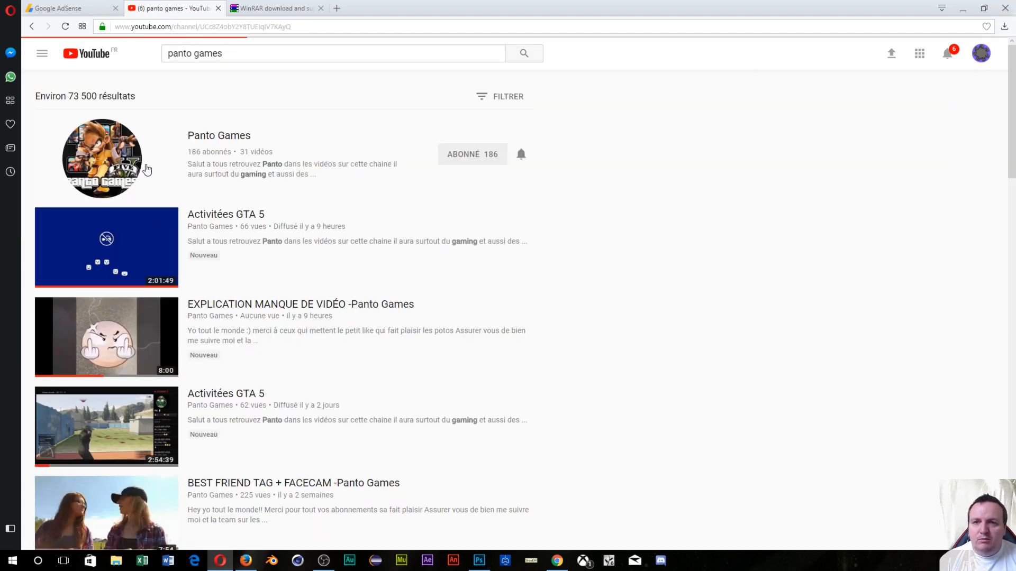
Compare the layout of the Panto Games channel's home page with that of its À propos page.
scroll(355, 320, "down", 4)
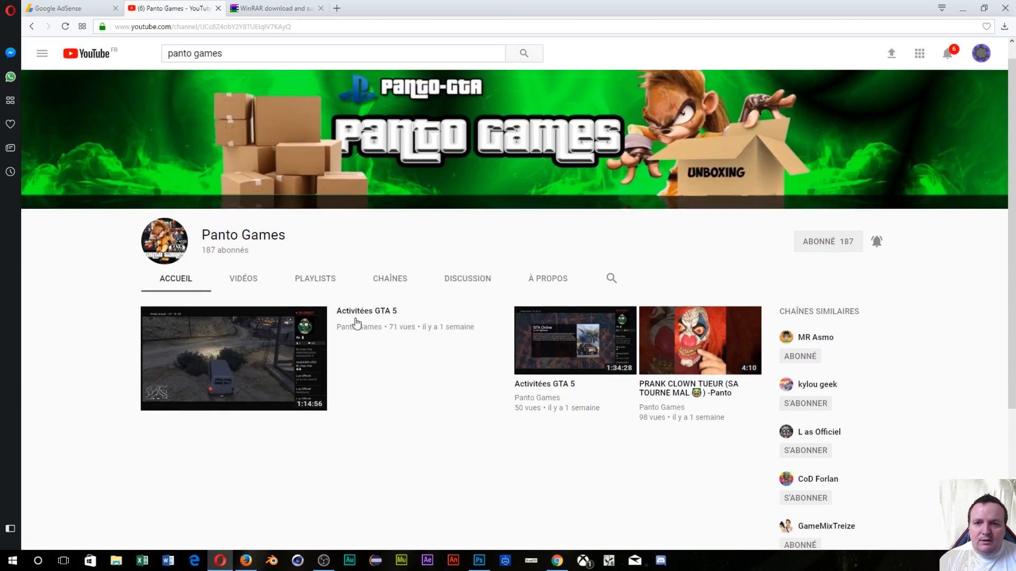
scroll(354, 312, "up", 4)
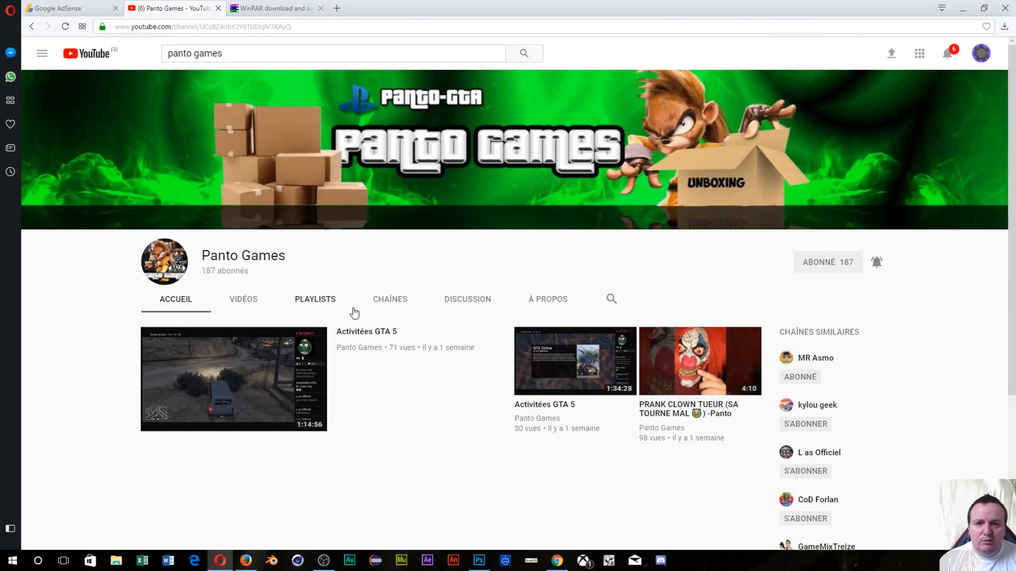
scroll(370, 313, "down", 3)
left_click(549, 142)
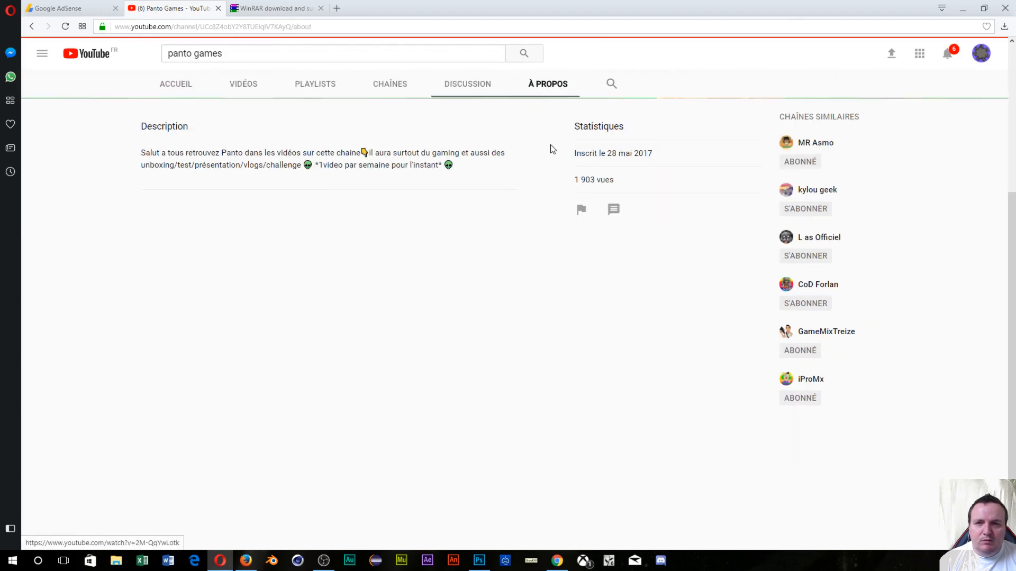
scroll(363, 513, "up", 4)
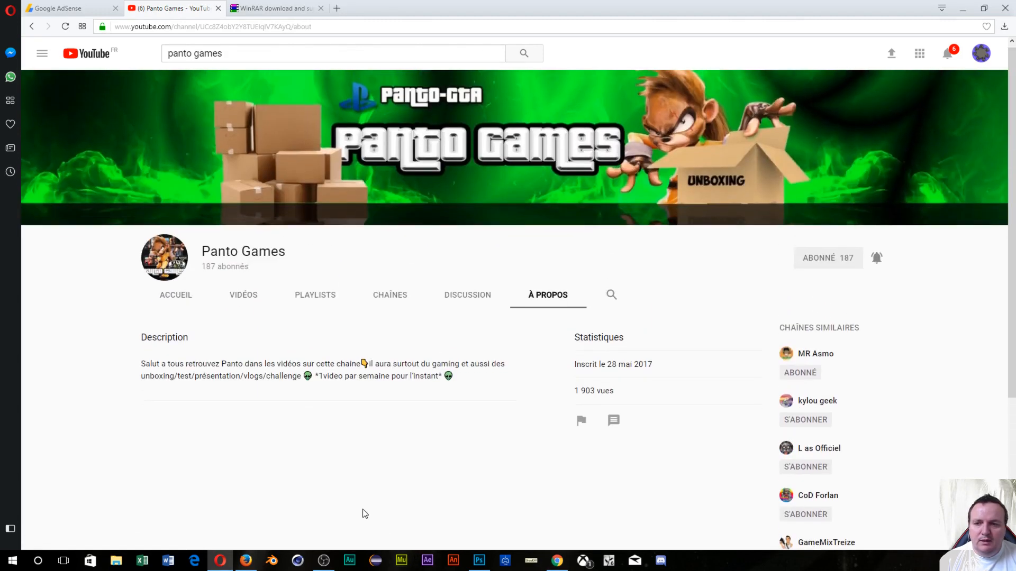
scroll(310, 463, "down", 4)
scroll(240, 112, "up", 4)
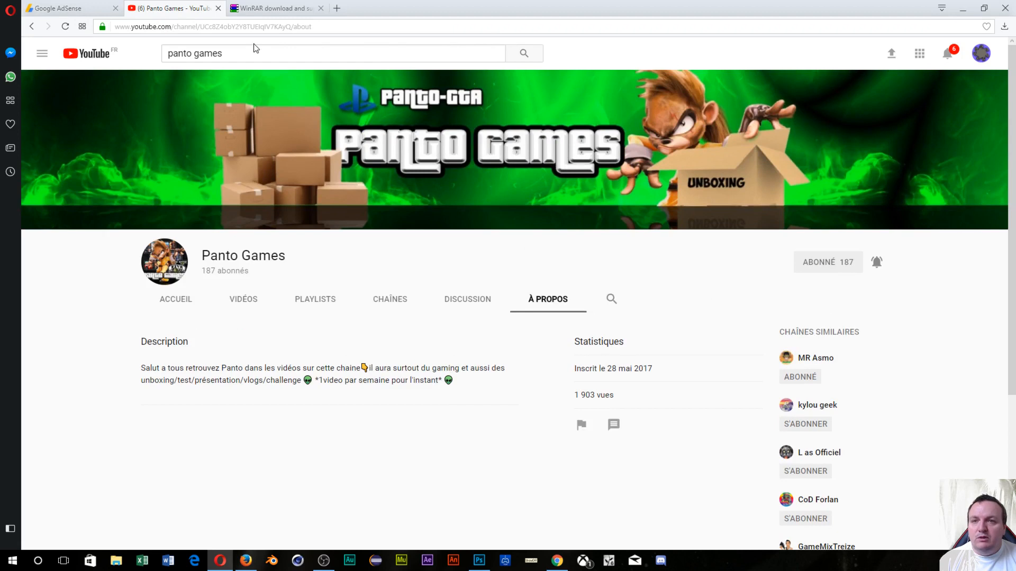
Open the Amazon.fr homepage in a new browser tab.
left_click(337, 8)
left_click(434, 82)
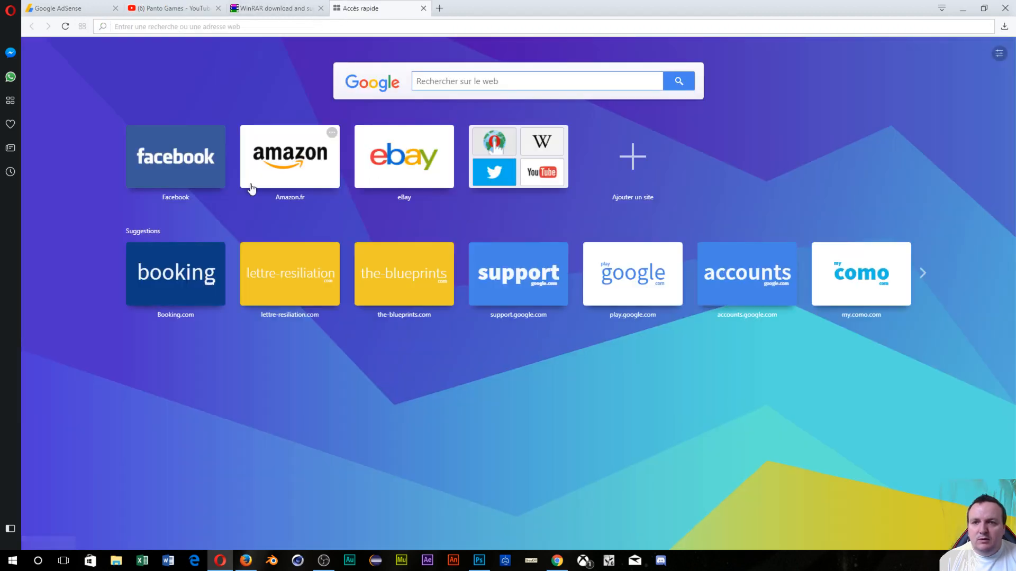
left_click(298, 170)
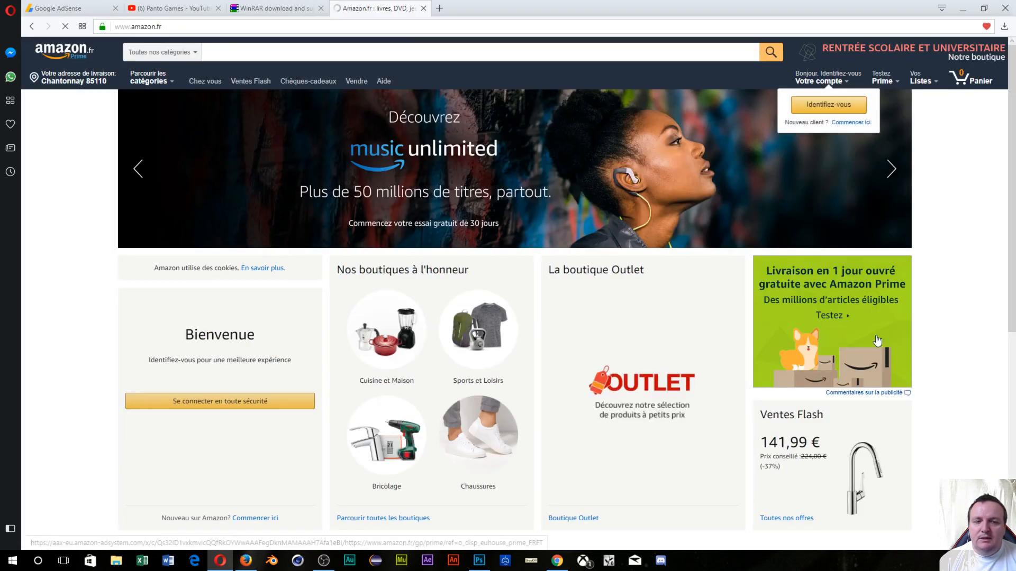
Look over the Amazon.fr homepage and advance its promotional banner carousel through several slides.
scroll(830, 339, "down", 4)
scroll(821, 317, "up", 4)
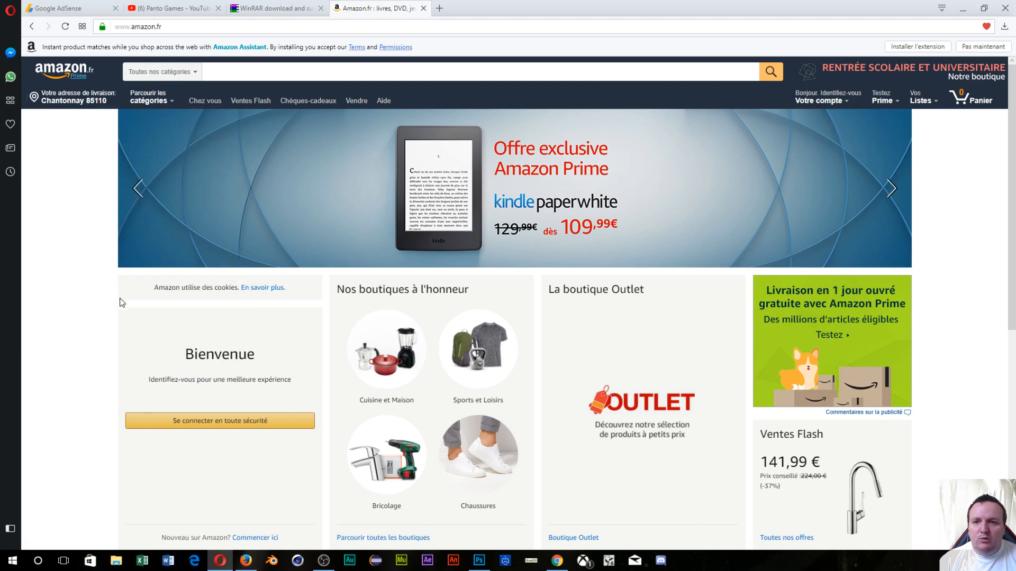
scroll(121, 302, "down", 3)
scroll(738, 252, "up", 3)
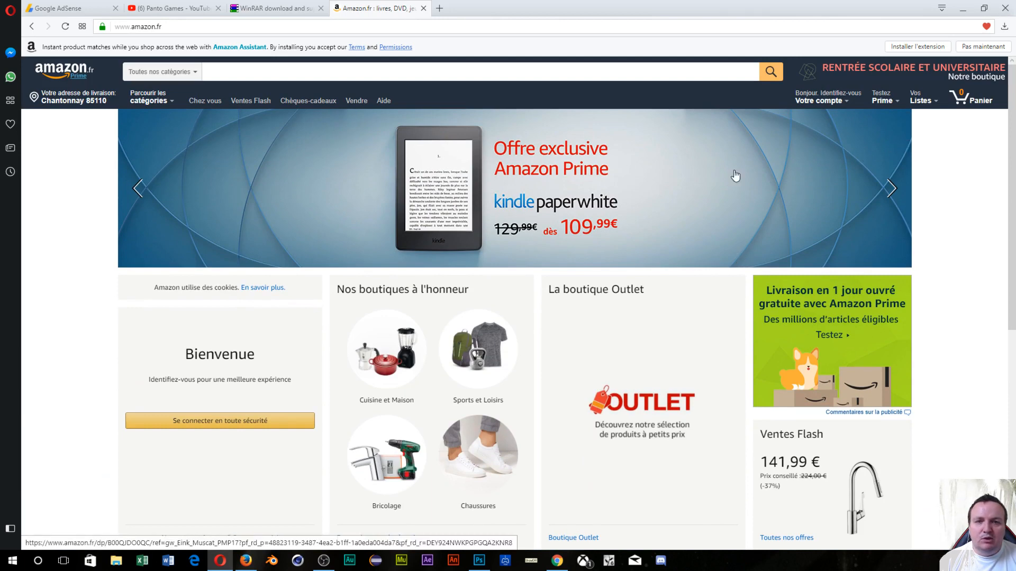
left_click(894, 194)
left_click(894, 194)
left_click(894, 194)
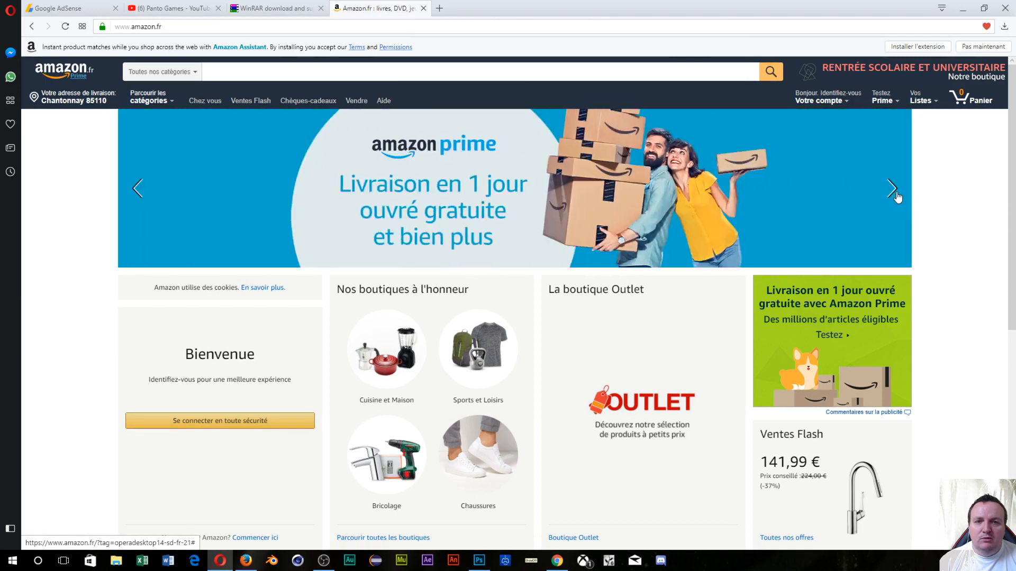
left_click(894, 194)
Examine the arrangement of the Amazon.fr homepage's header, content columns and footer.
scroll(287, 226, "down", 3)
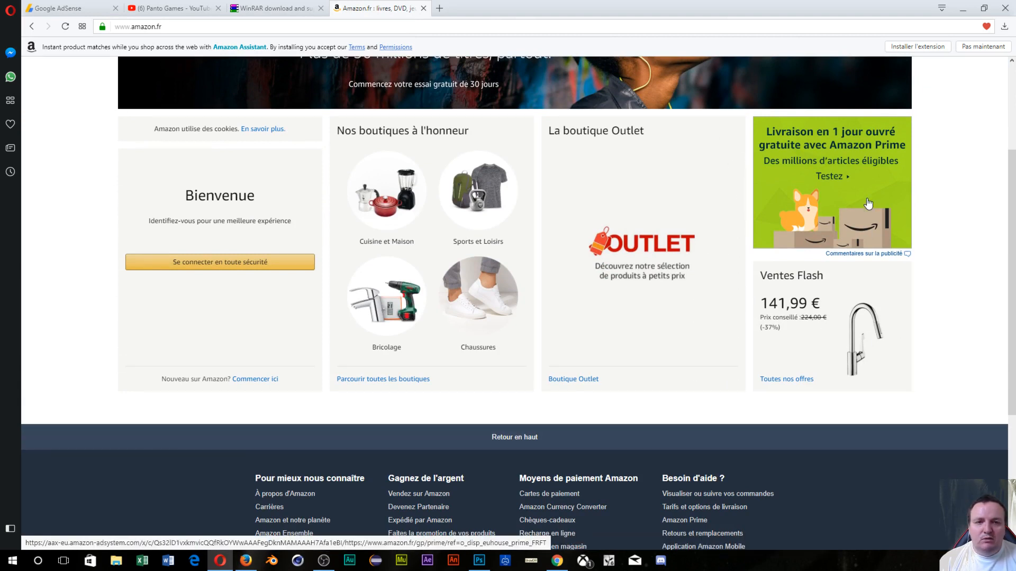
scroll(849, 253, "up", 3)
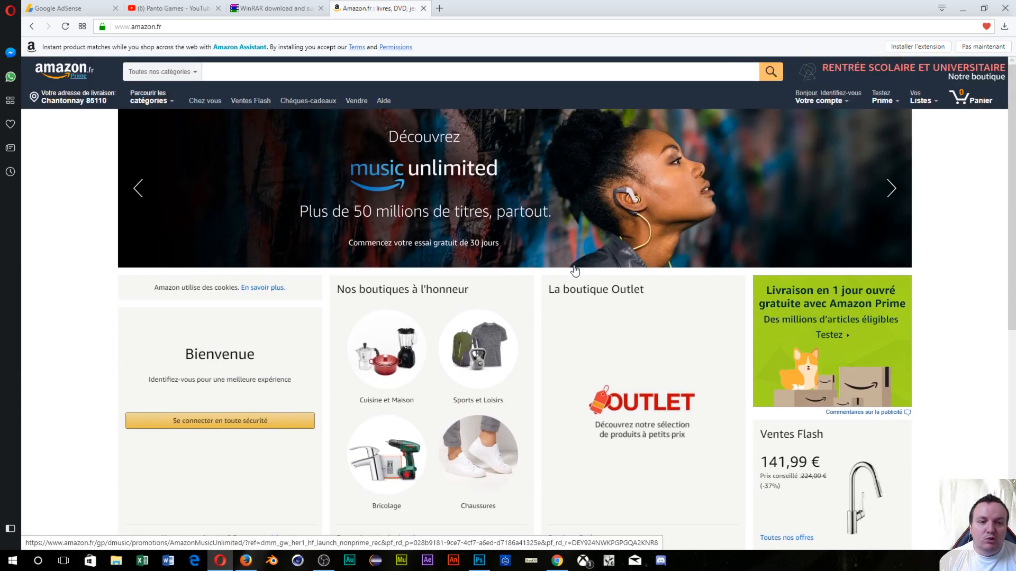
scroll(575, 271, "down", 4)
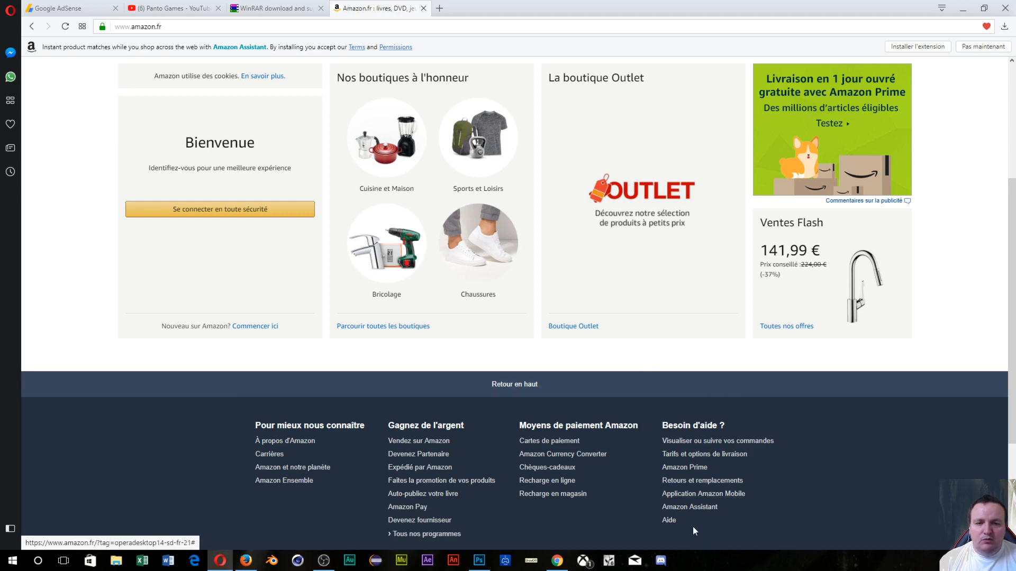
scroll(550, 458, "up", 4)
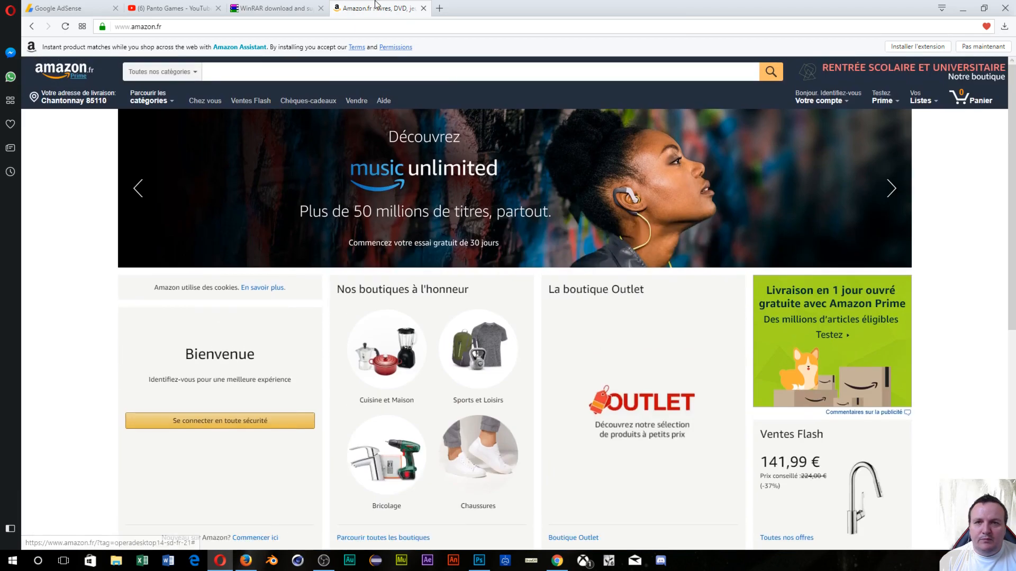
Close the Amazon.fr page, glance over the remaining open pages, and minimize the browser to return to the Photoshop layout.
left_click(424, 10)
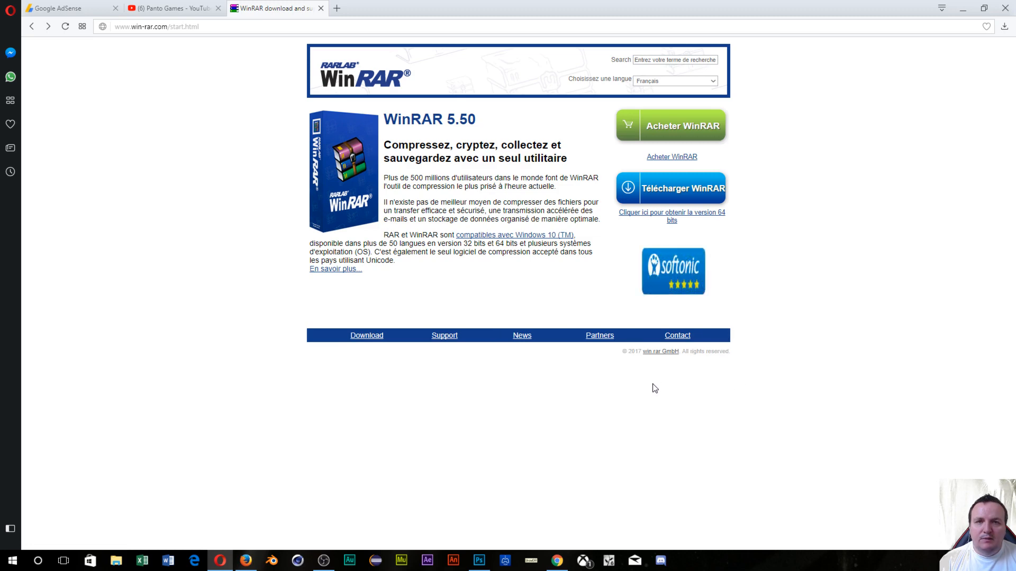
left_click(79, 6)
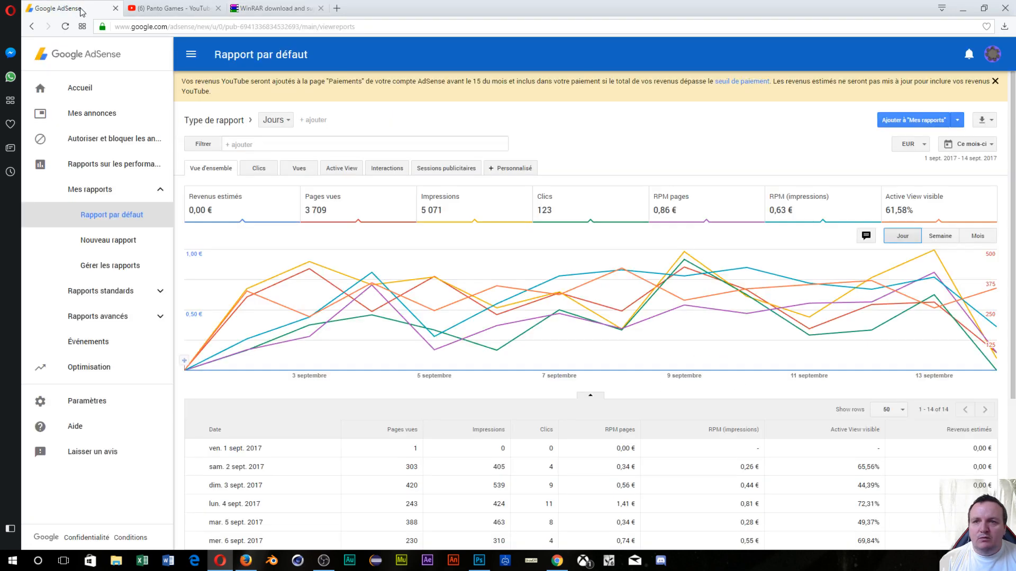
left_click(135, 9)
left_click(286, 10)
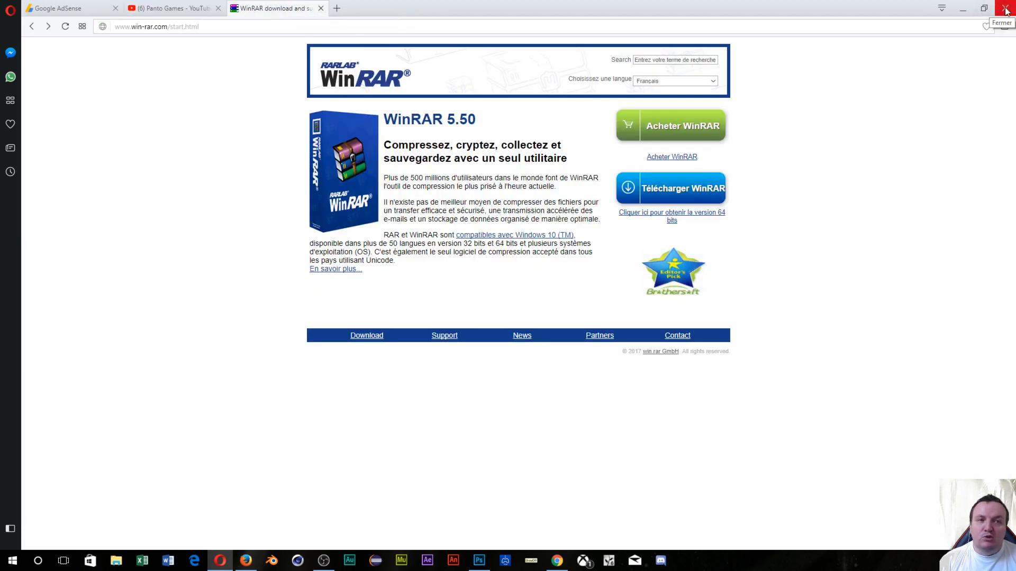
left_click(962, 8)
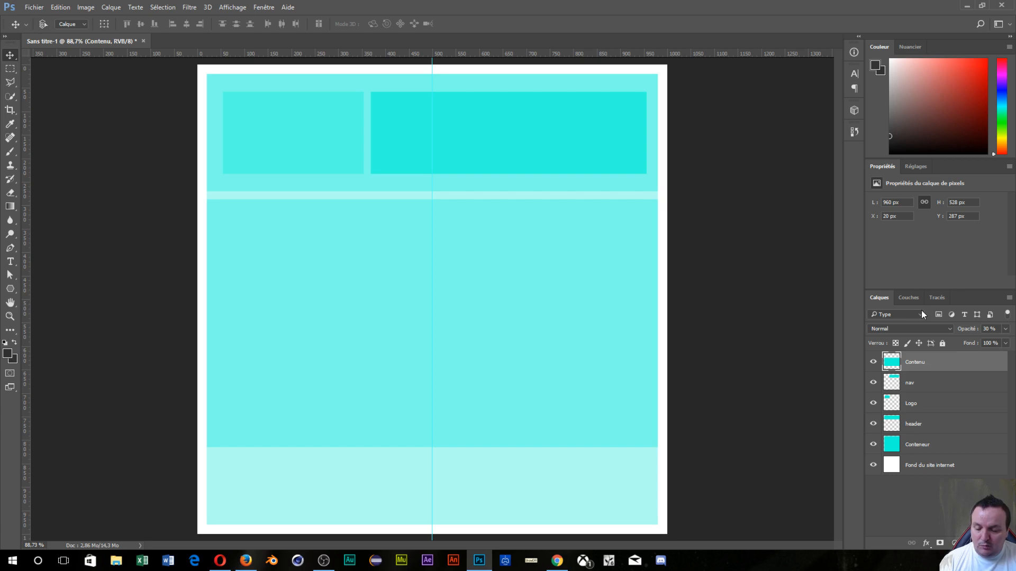
Duplicate the Contenu layer and narrow the copy to 624 px wide, keeping its left edge in place.
key("ctrl+j")
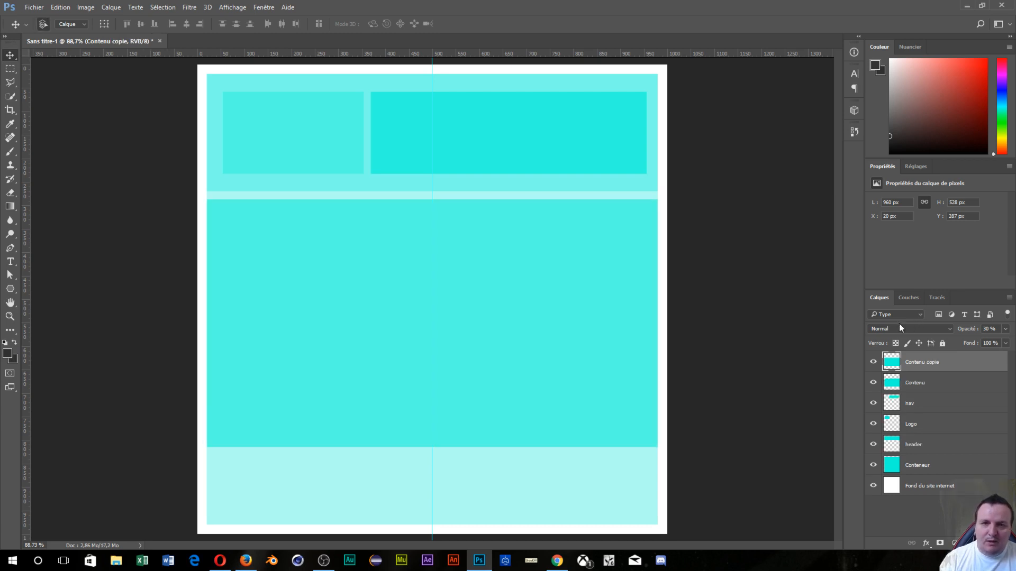
key("ctrl+t")
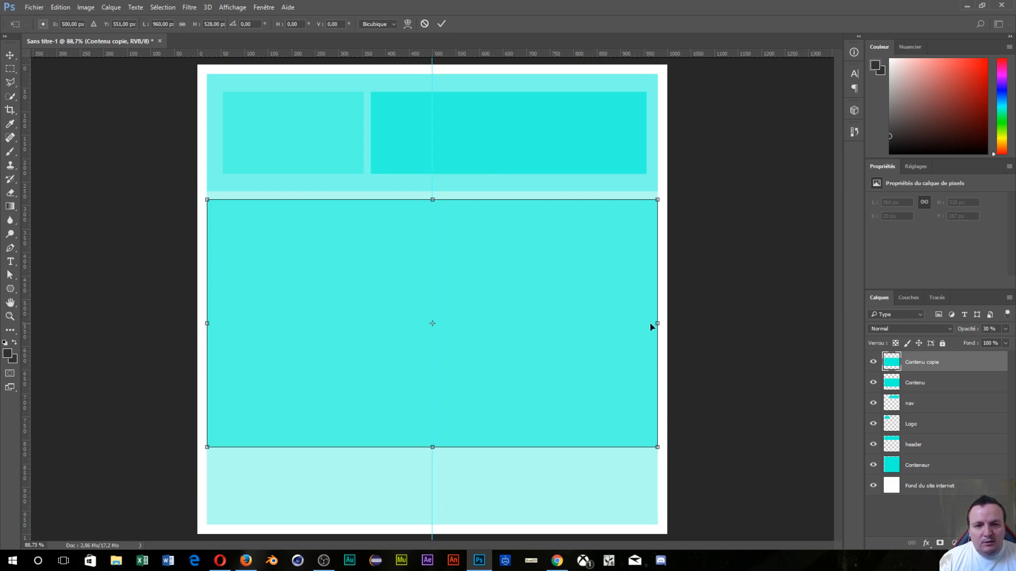
left_click_drag(651, 326, 496, 317)
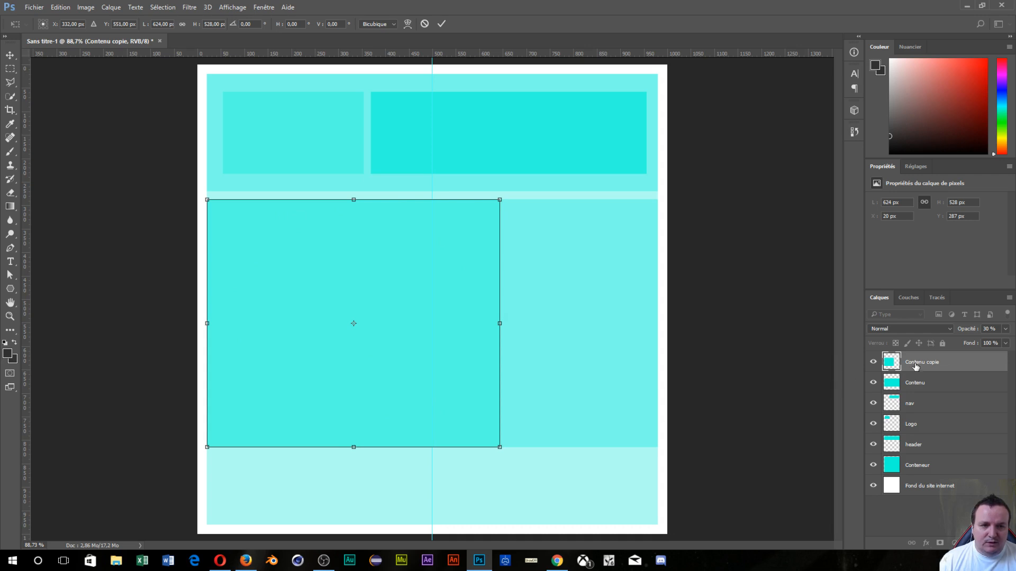
key("Return")
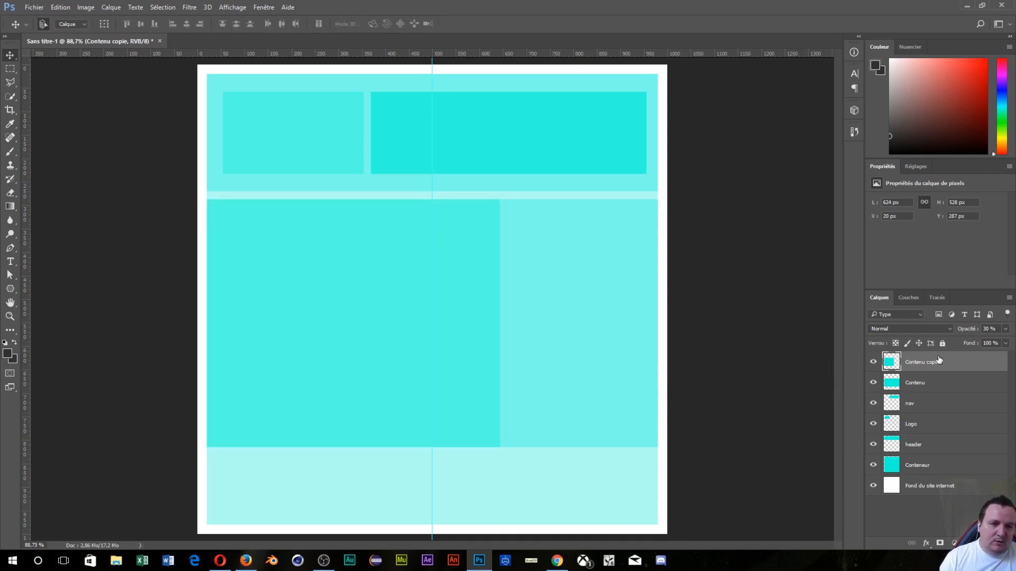
Rename the narrowed copy of the Contenu layer to "Section".
double_click(920, 362)
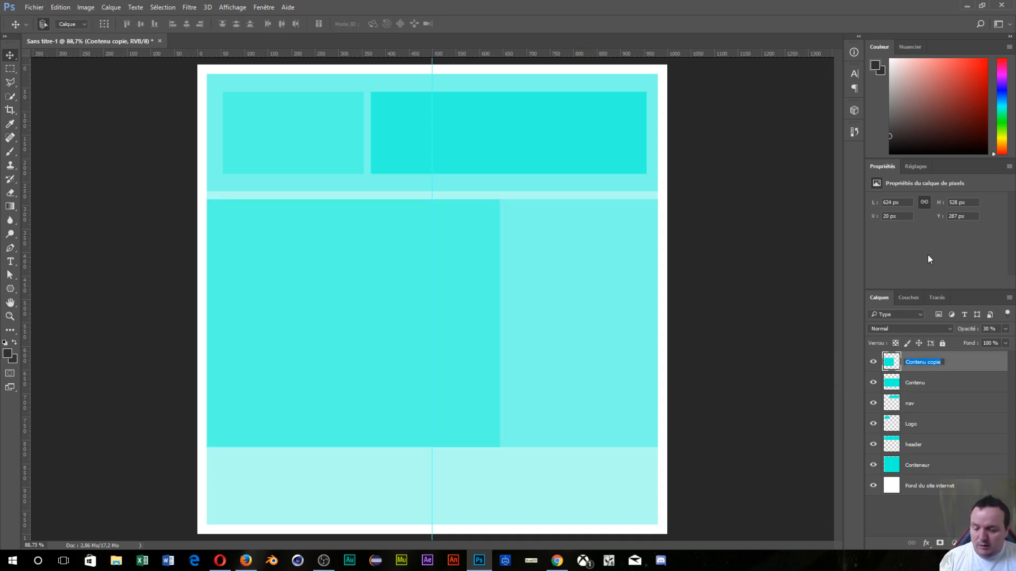
type("Section")
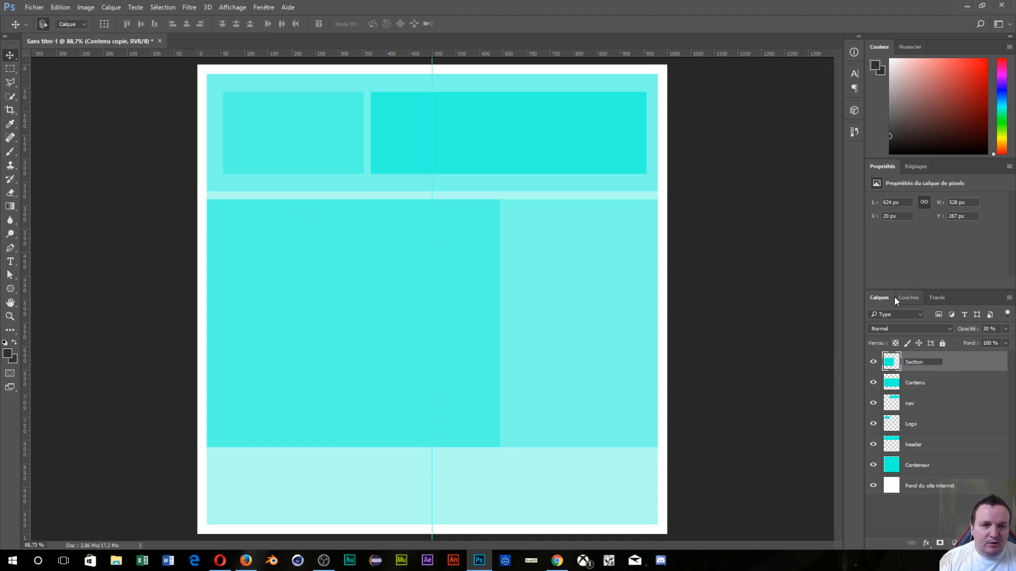
left_click(950, 403)
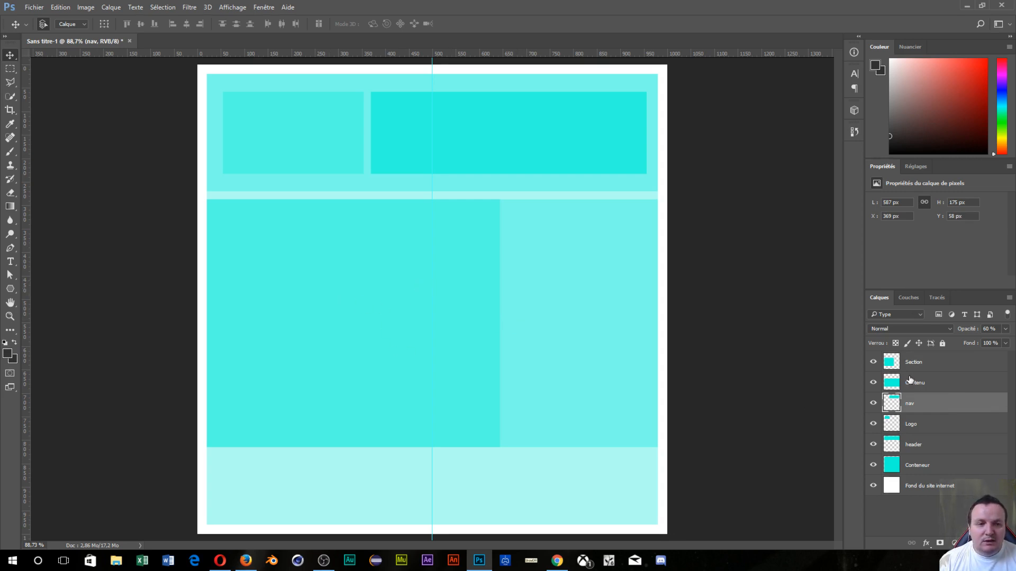
Duplicate the Section layer and transform the copy into a block about 584 x 230 px at X 40 px, Y 321 px.
left_click(944, 370)
left_click_drag(944, 370, 957, 353)
key("ctrl+j")
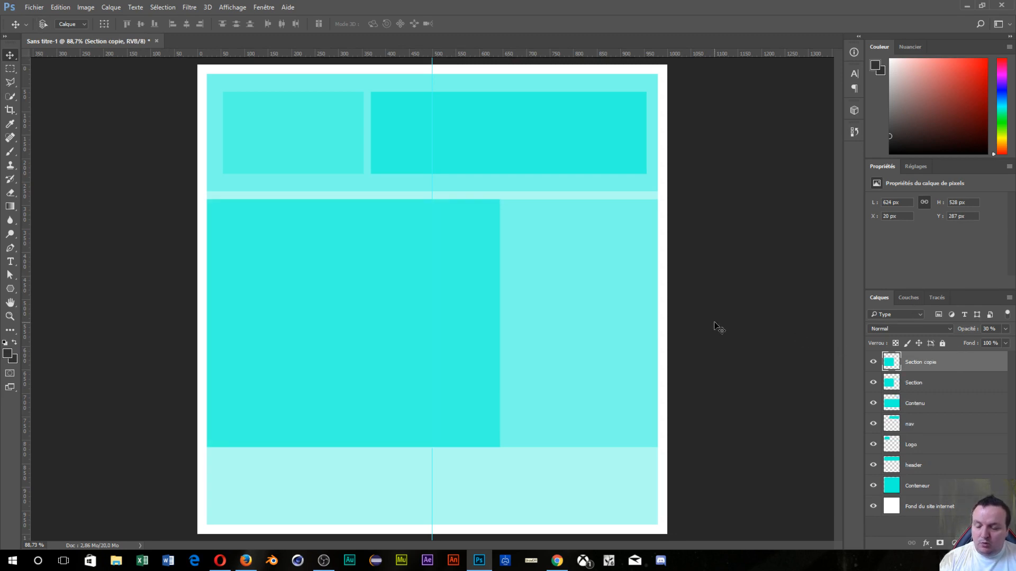
key("ctrl+t")
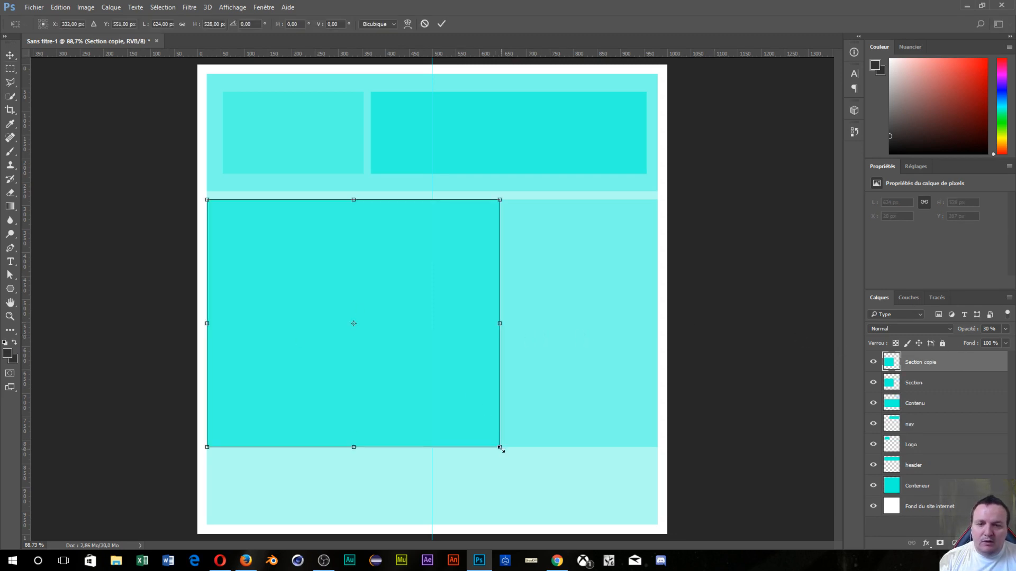
left_click_drag(501, 449, 481, 431)
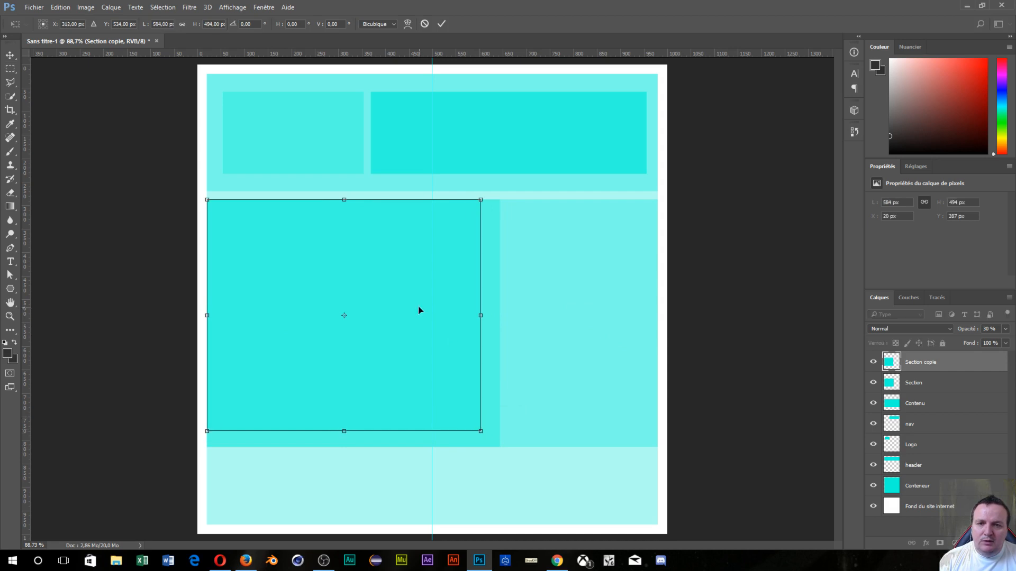
left_click_drag(404, 305, 408, 303)
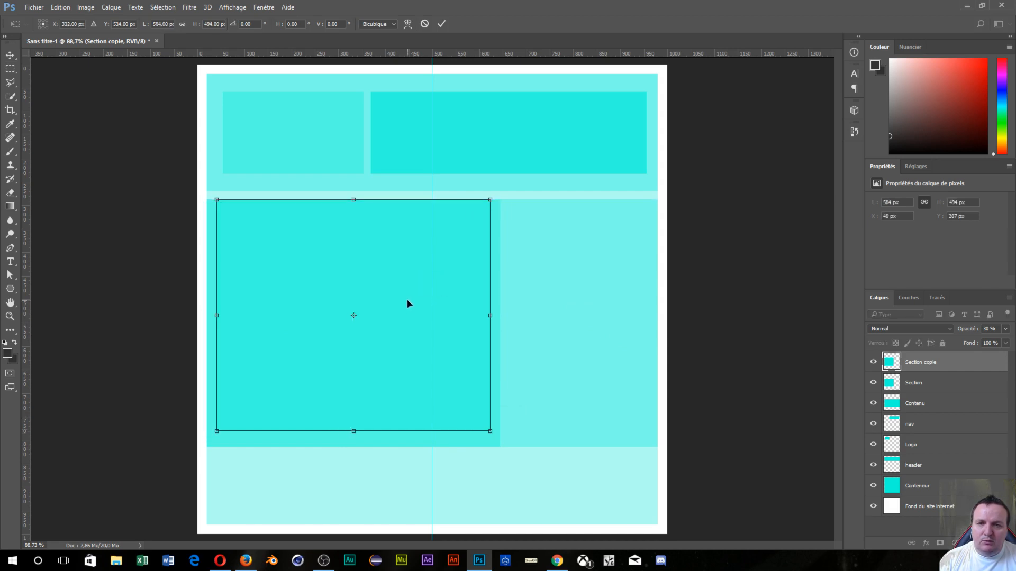
left_click_drag(350, 431, 341, 307)
left_click_drag(389, 234, 389, 246)
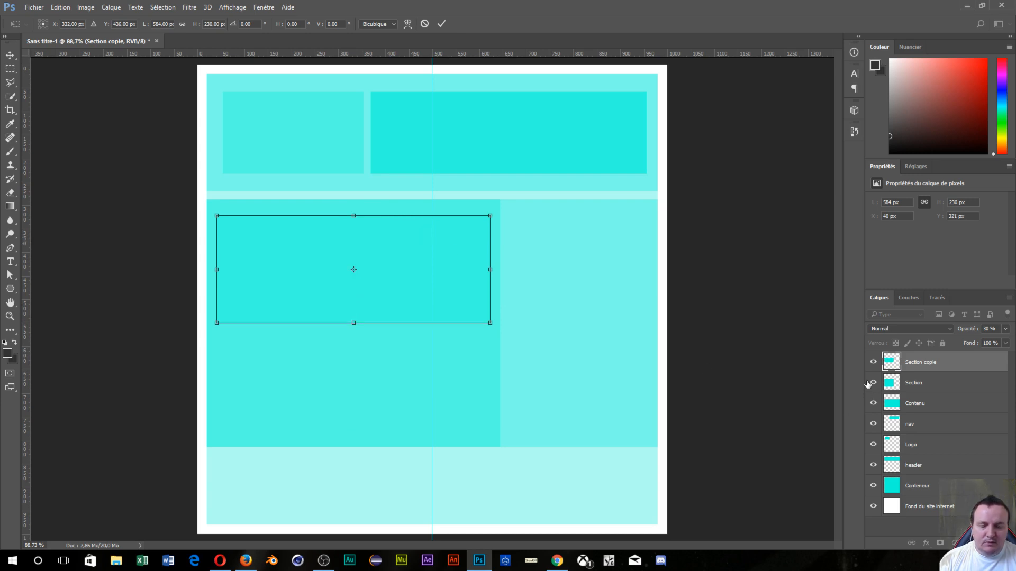
key("Return")
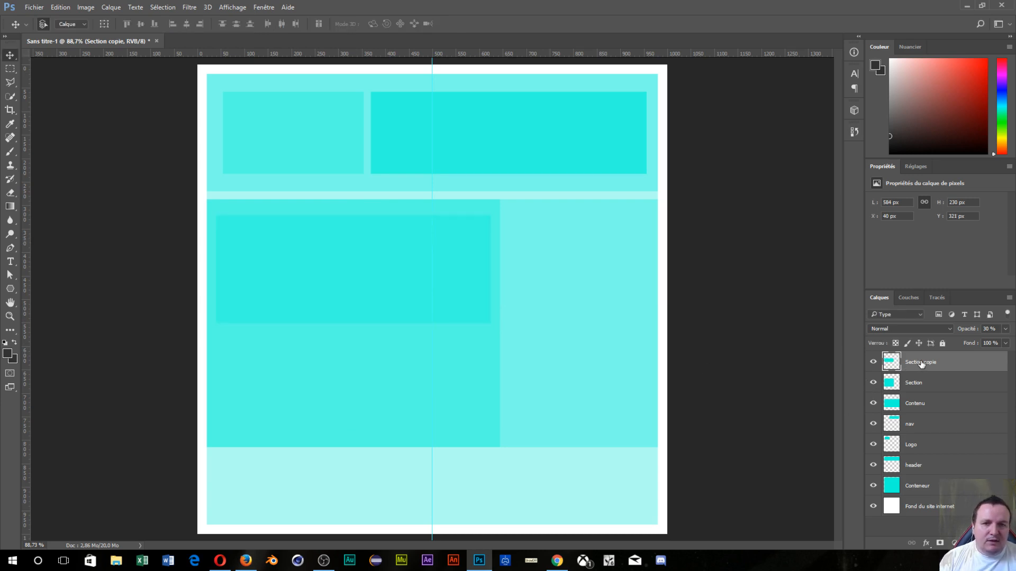
Rename the copy of the Section layer to "Article 1".
double_click(922, 363)
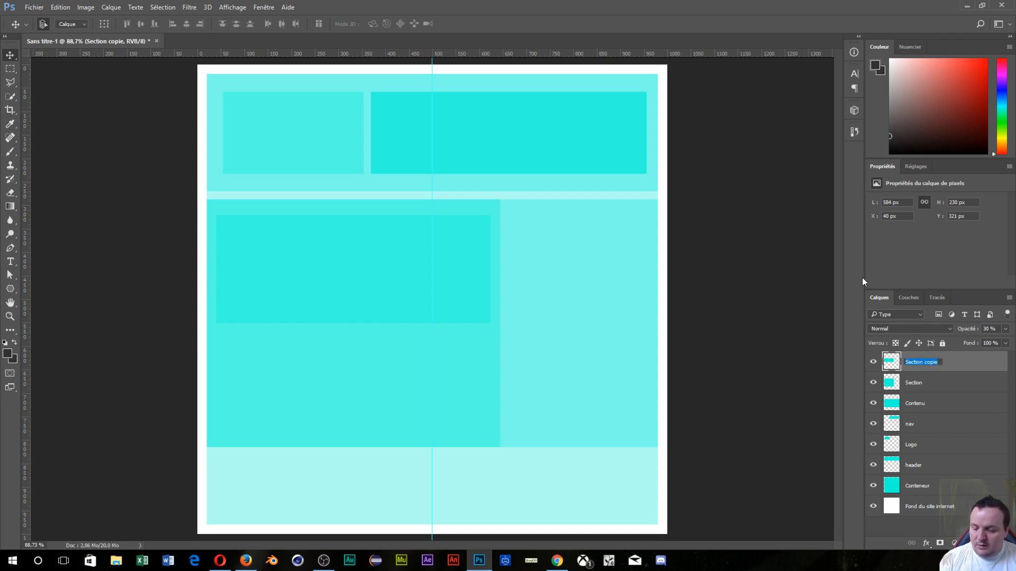
type("Article 1")
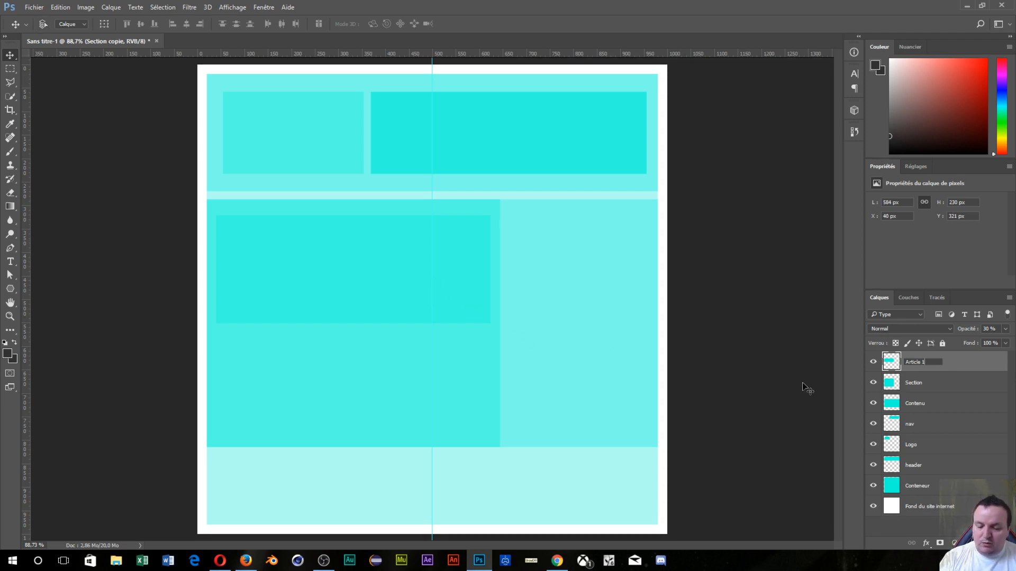
left_click(958, 385)
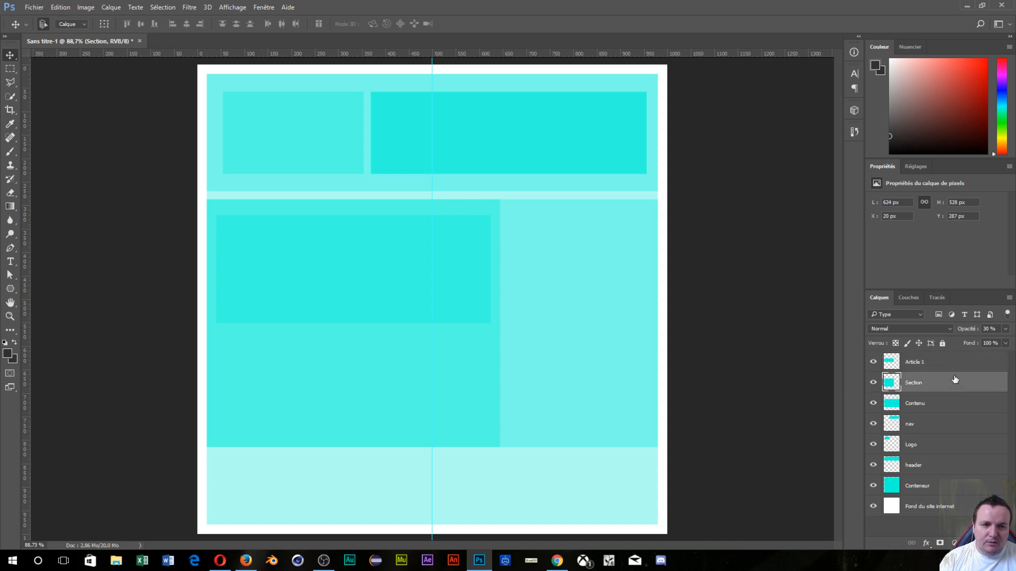
Duplicate the Article 1 layer and move the copy directly beneath the original, to about X 44 px, Y 551 px.
left_click(930, 364)
key("ctrl+j")
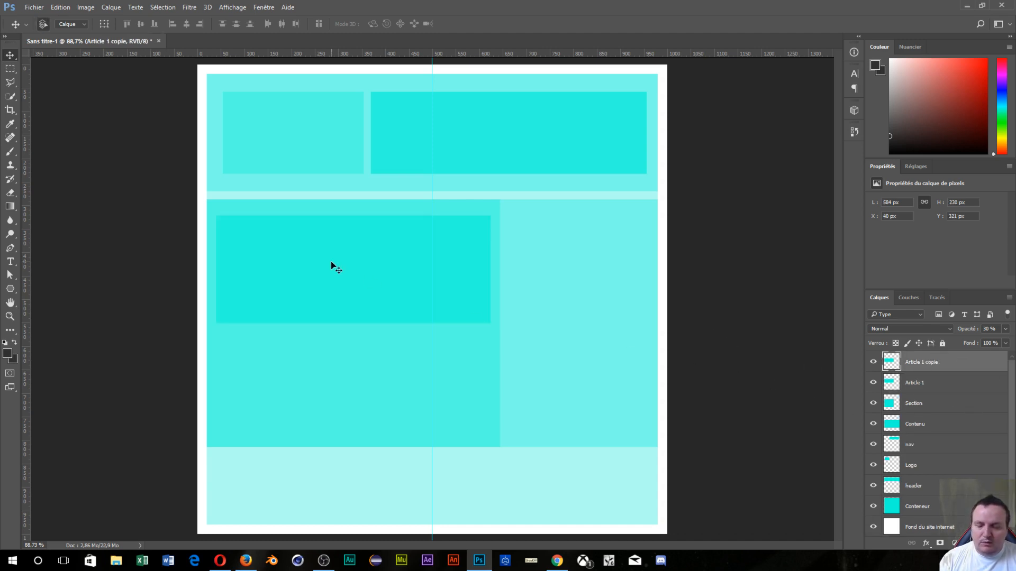
left_click_drag(331, 263, 338, 370)
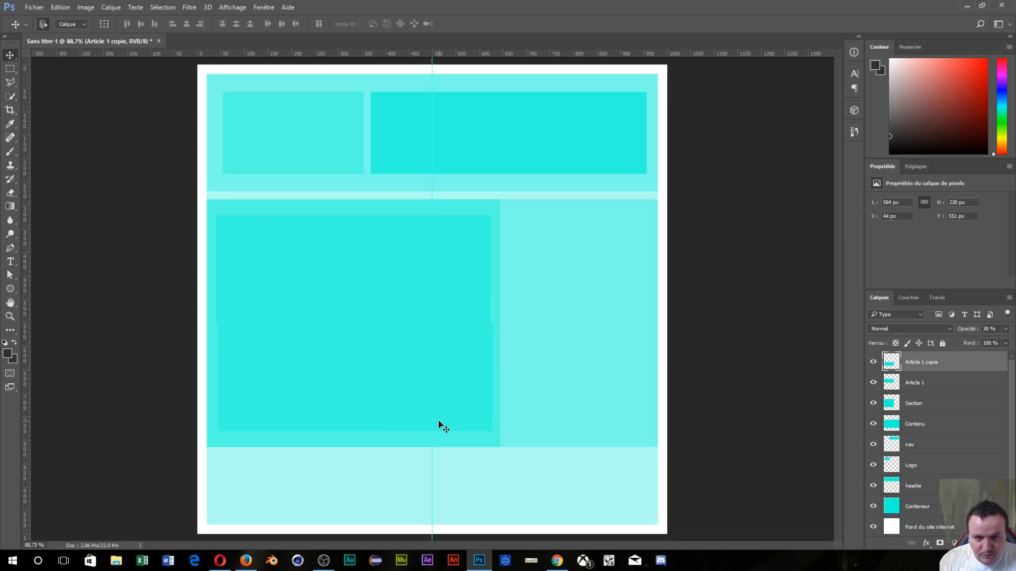
Nudge the Article 1 copy to X 42 px, Y 557 px and shift both article blocks slightly upward within the section.
key("Down")
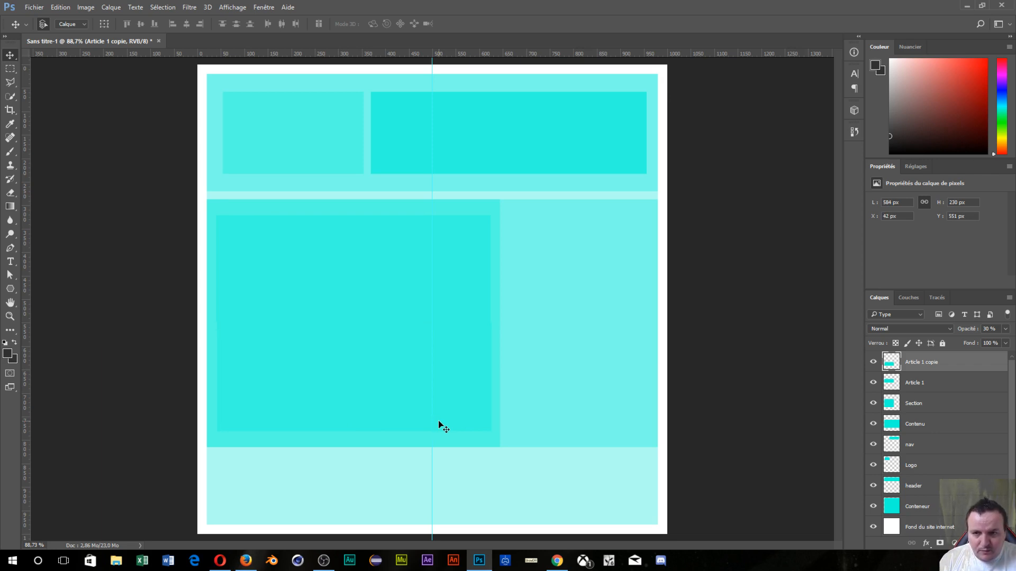
key("Down")
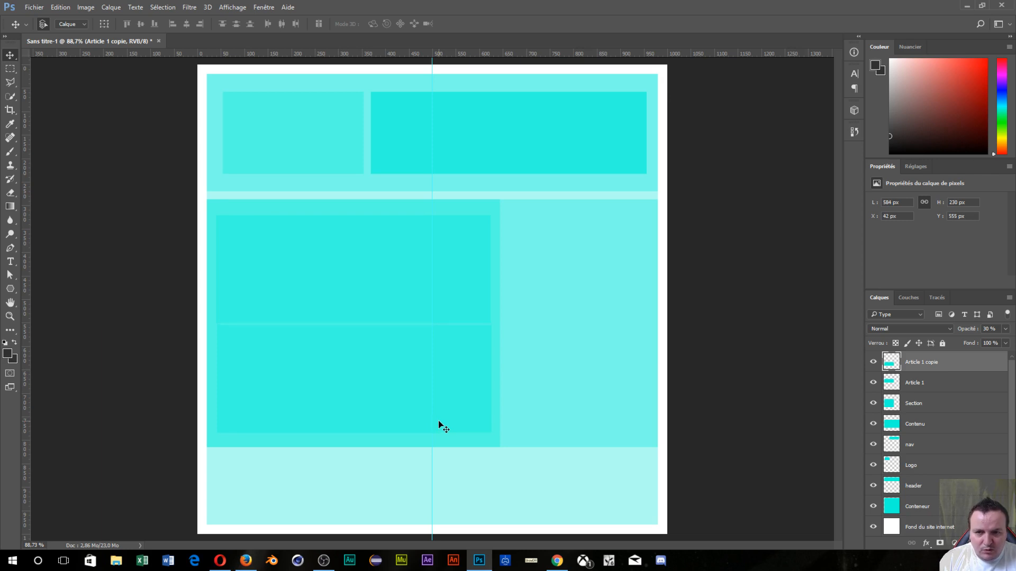
key("Down")
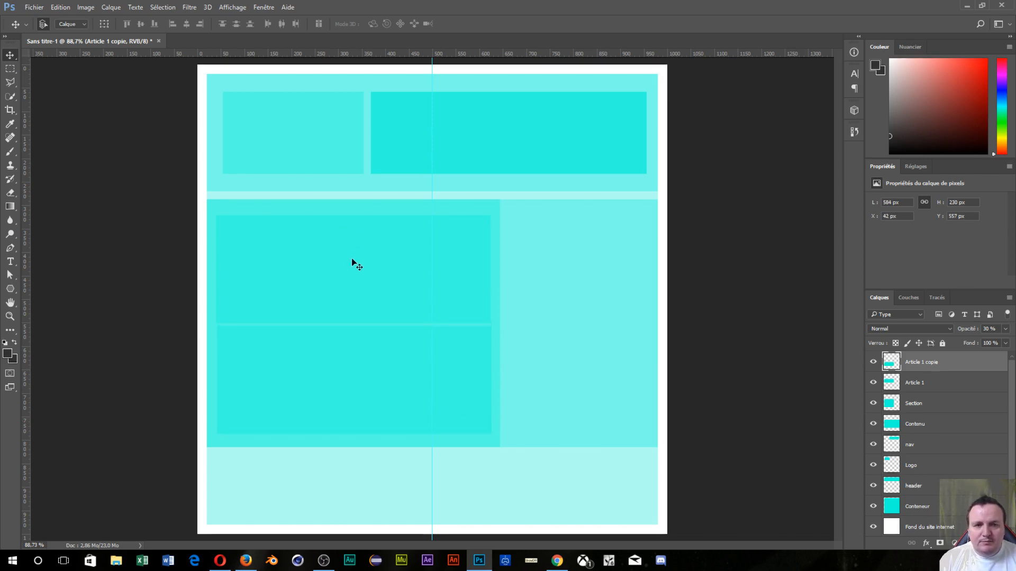
key("ctrl")
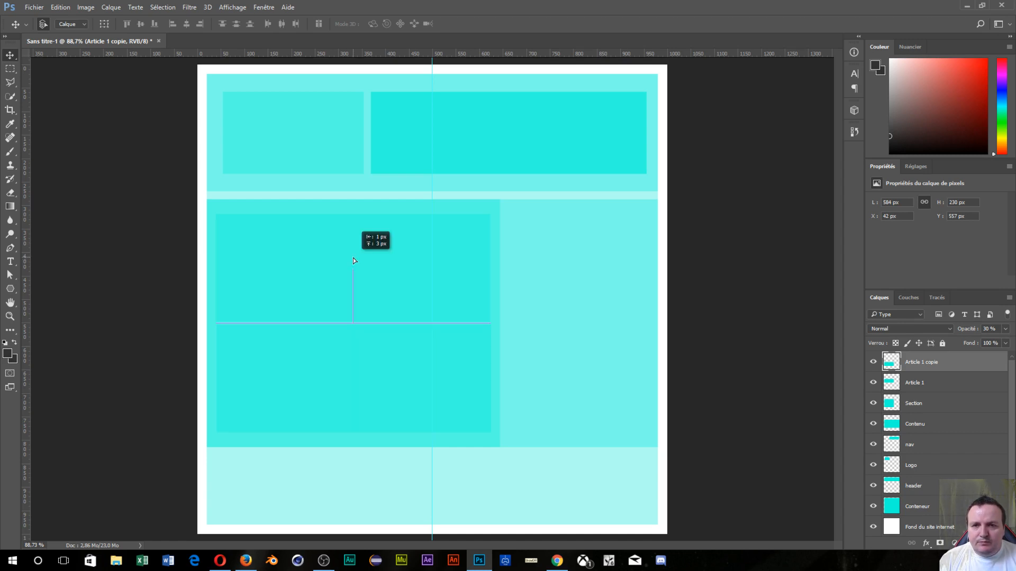
left_click(344, 255, "ctrl+shift")
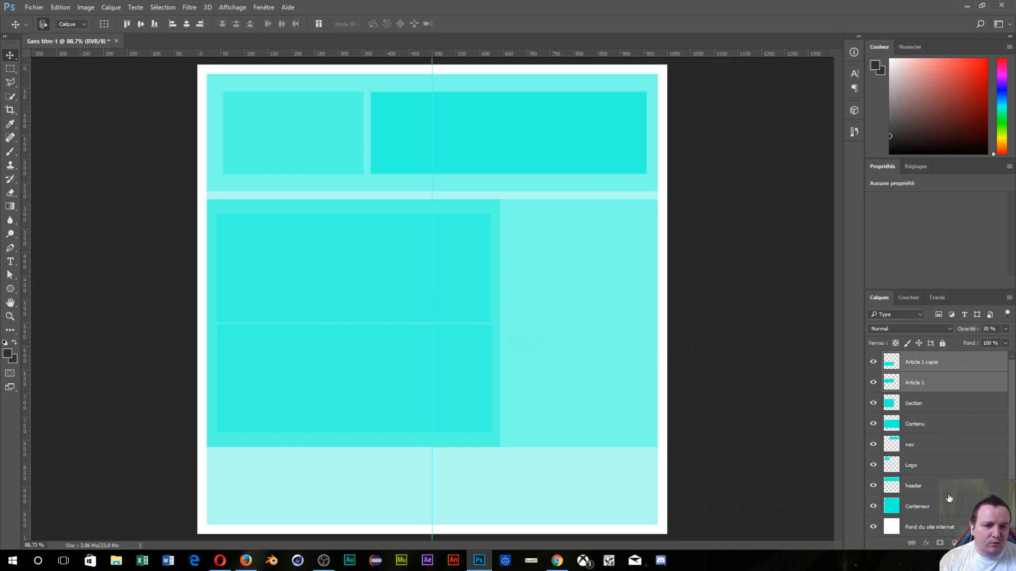
Set the foreground colour to black (#000000) and fill the Conteneur layer with it using the Paint Bucket.
left_click(934, 508)
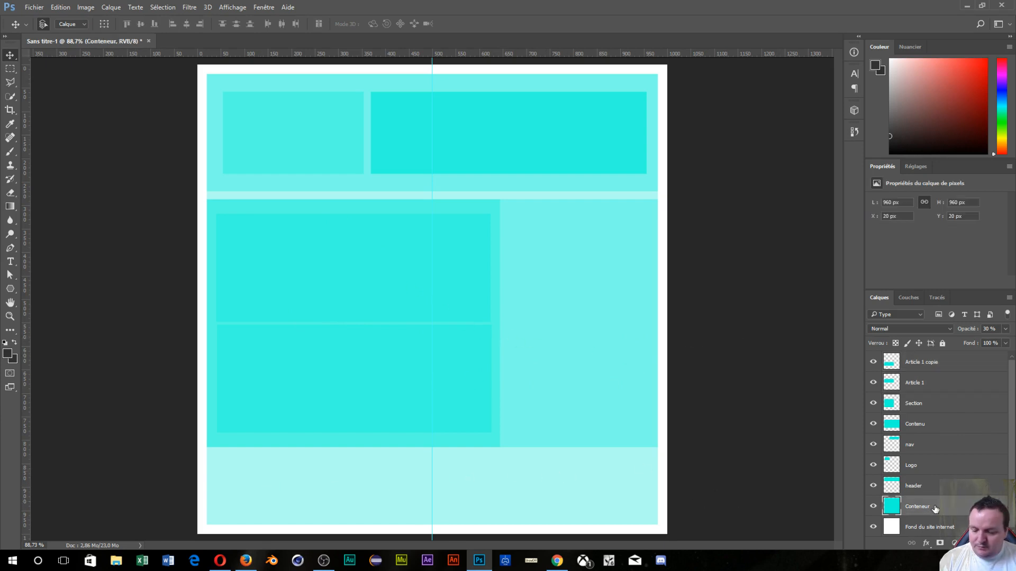
left_click(7, 356)
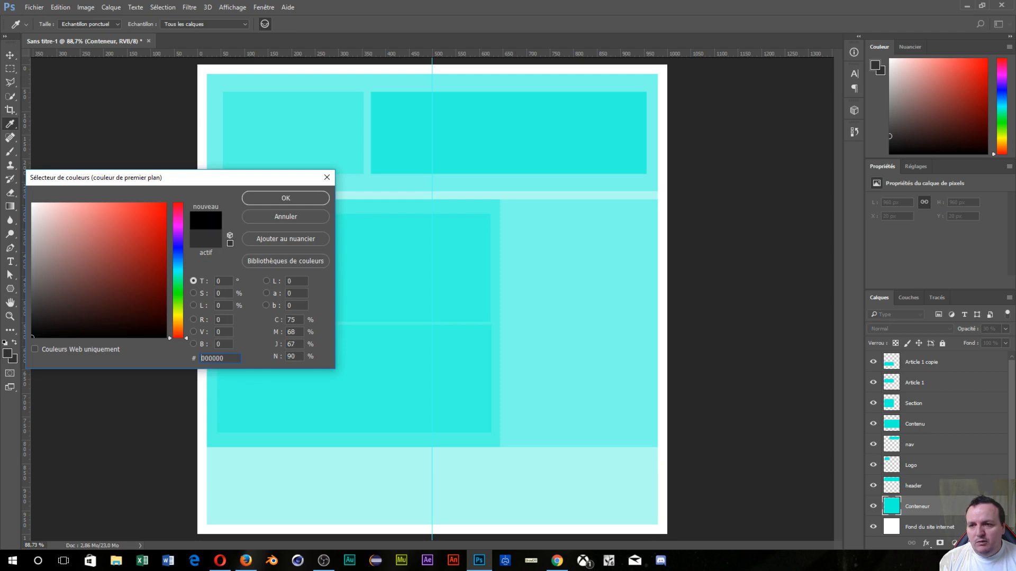
left_click(281, 200)
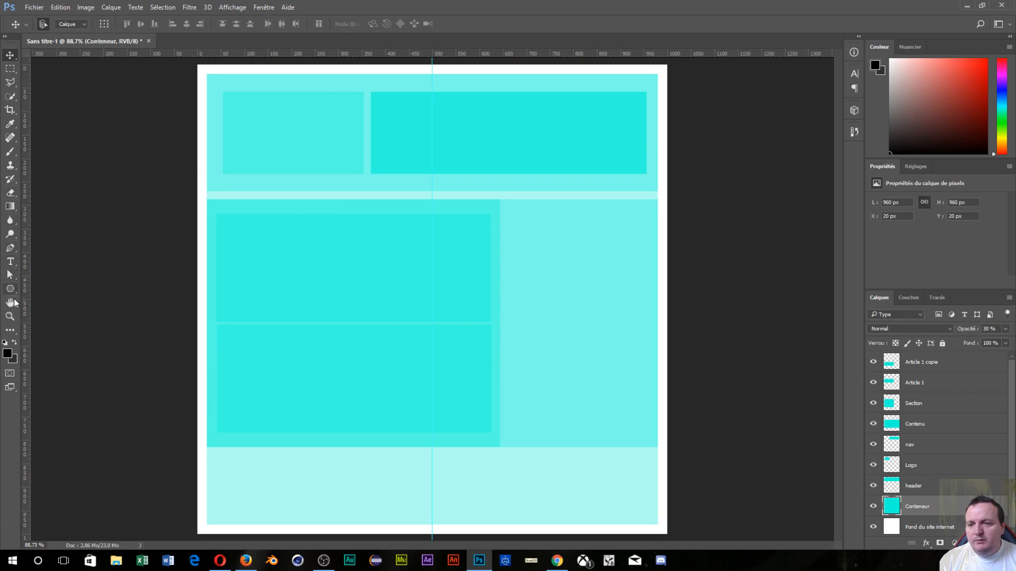
right_click(8, 212)
left_click(36, 217)
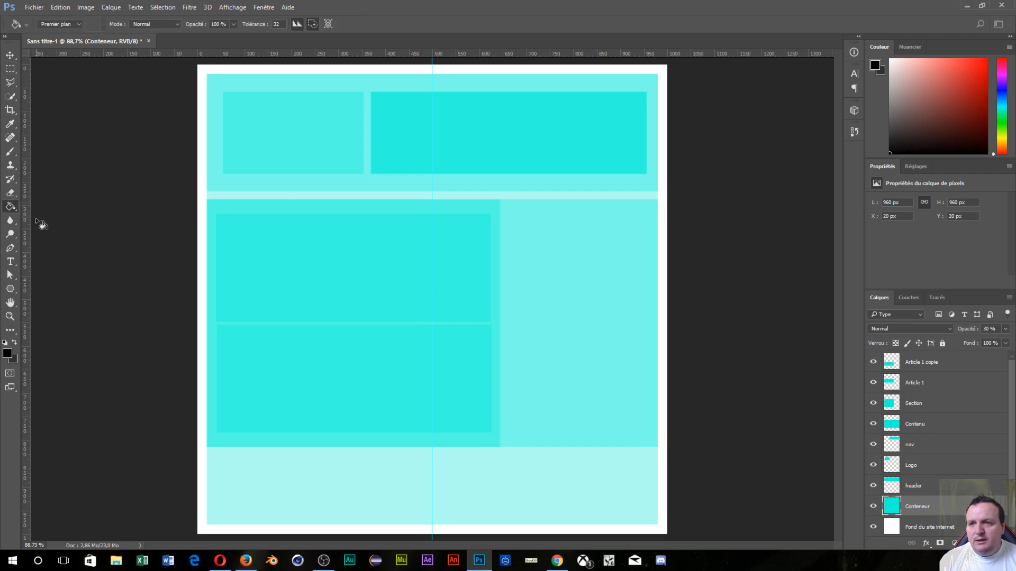
left_click(546, 492)
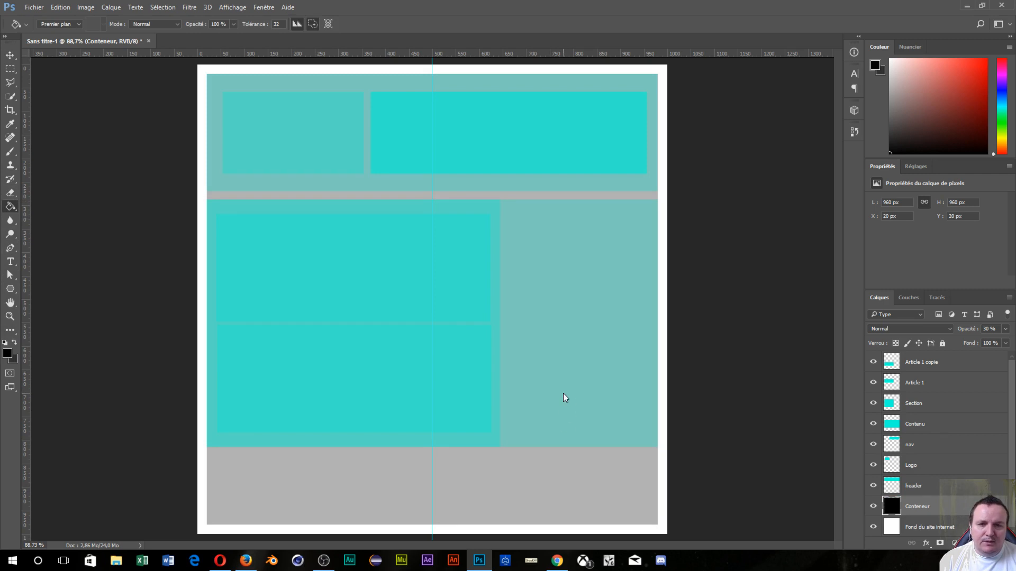
Fill the header and Logo layers with black using the Paint Bucket.
left_click(940, 486)
left_click(569, 177)
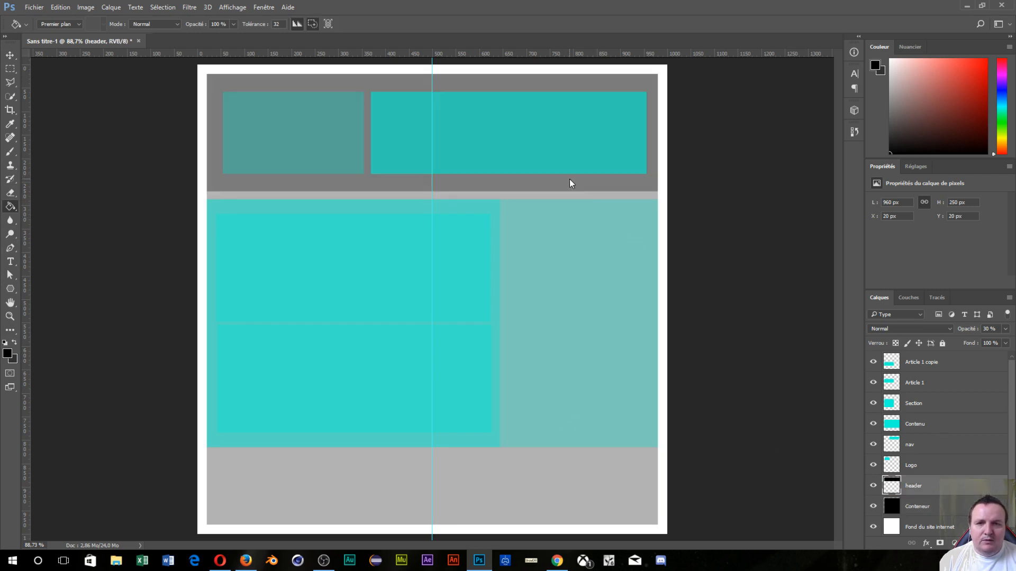
left_click(923, 465)
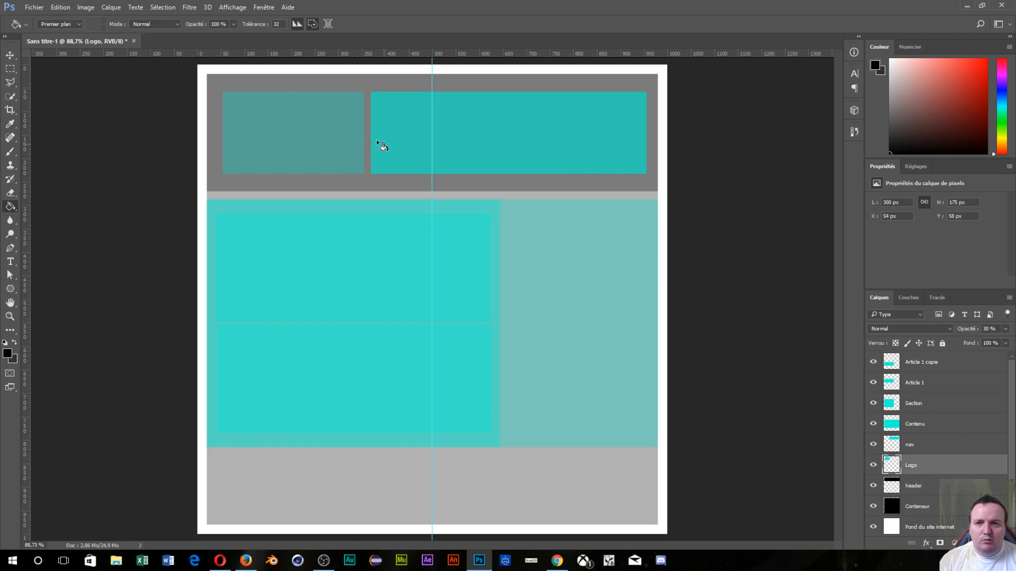
left_click(342, 139)
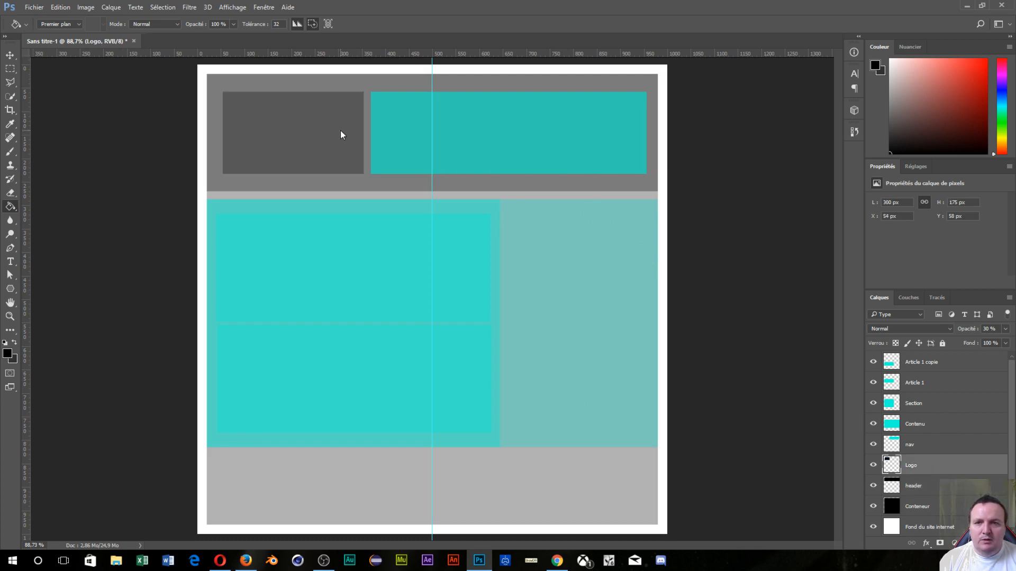
Fill the nav and Contenu layers with black using the Paint Bucket.
left_click(939, 445)
left_click(548, 167)
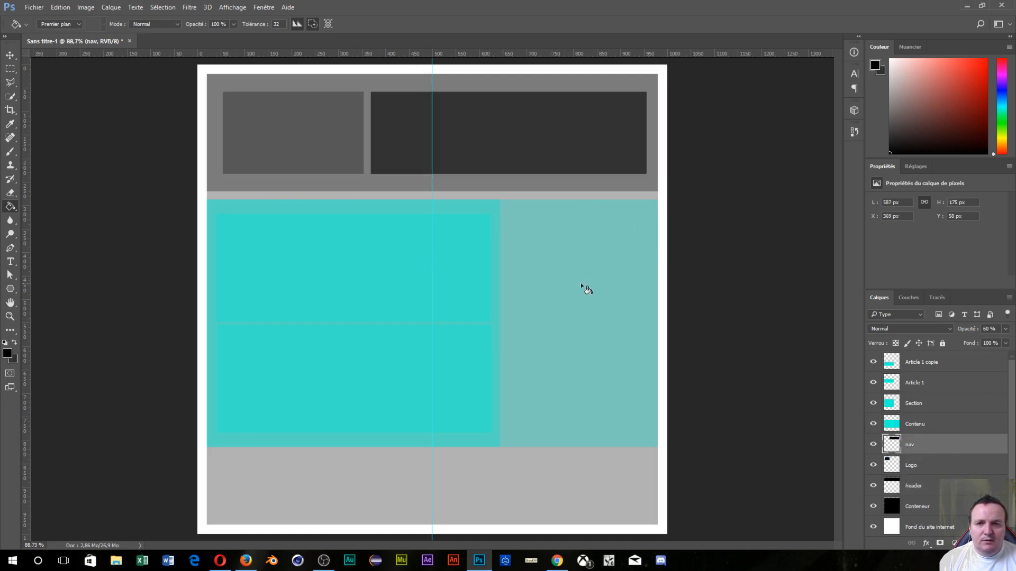
left_click(924, 423)
left_click(637, 354)
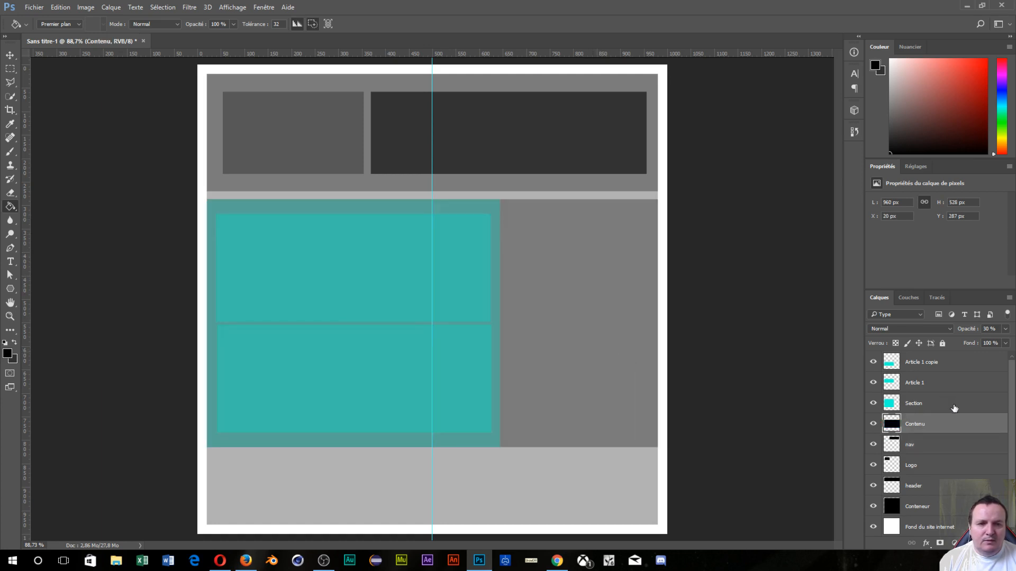
Fill the Section, Article 1 and Article 1 copie layers with black using the Paint Bucket.
left_click(934, 406)
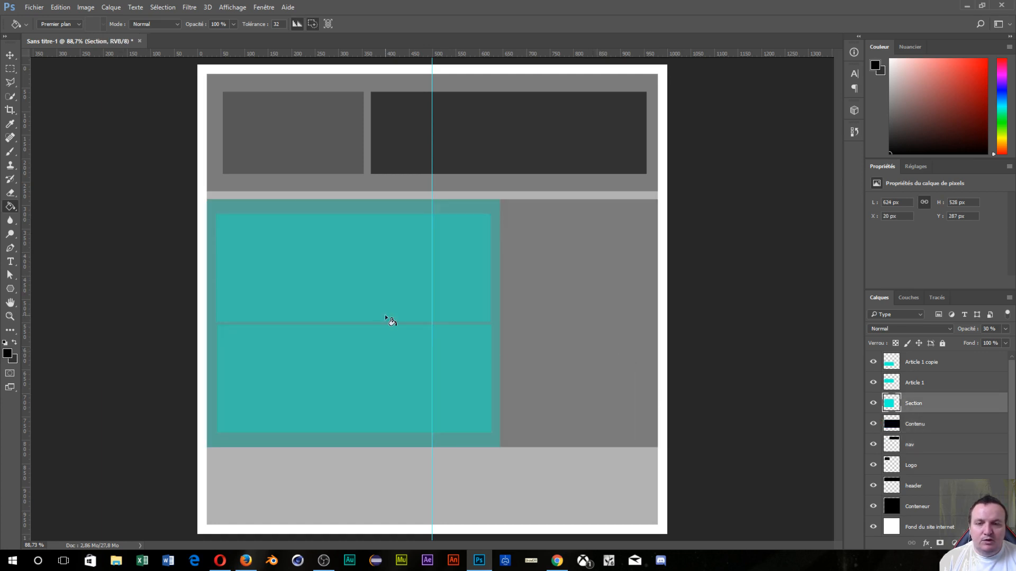
left_click(279, 205)
left_click(958, 383)
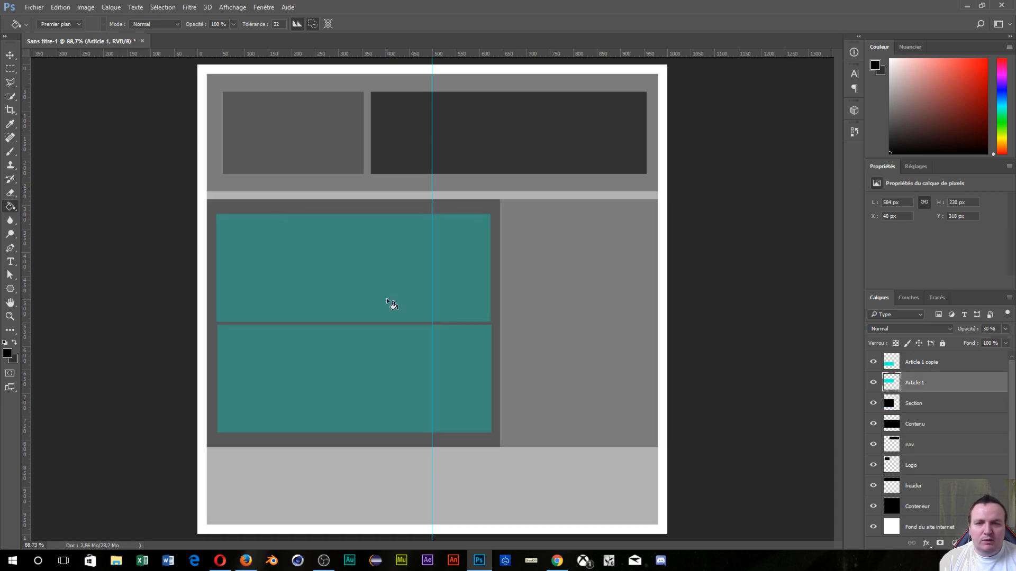
left_click(391, 305)
left_click(971, 364)
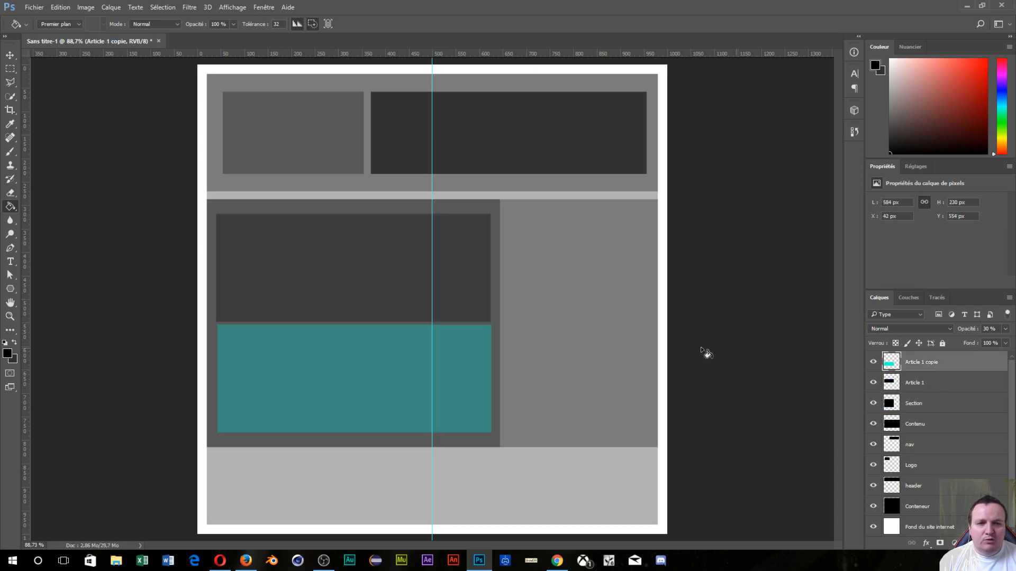
left_click(441, 369)
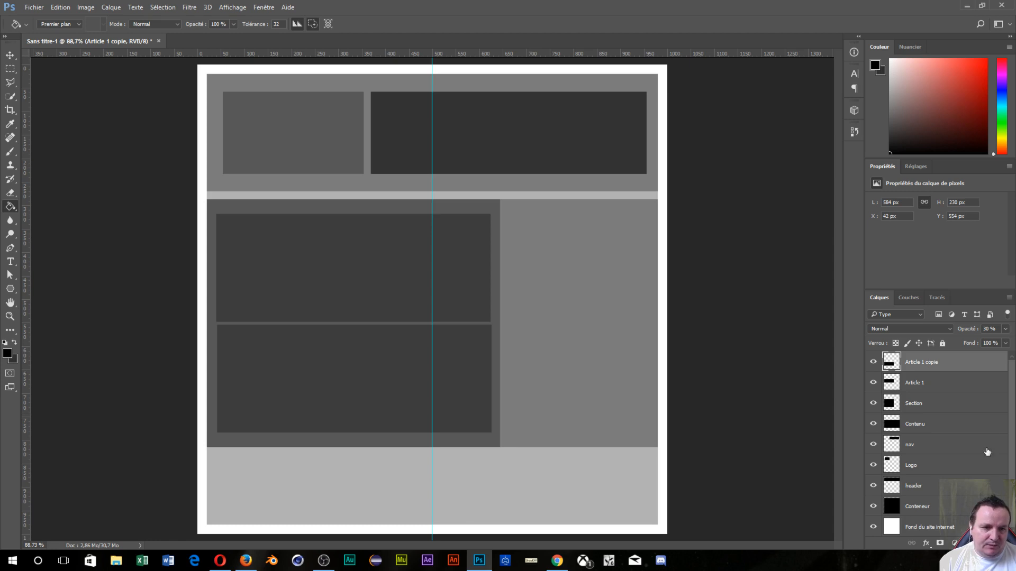
Duplicate the Section layer, and shift the lower article block down to Y 565 px with the Move tool.
left_click(939, 410)
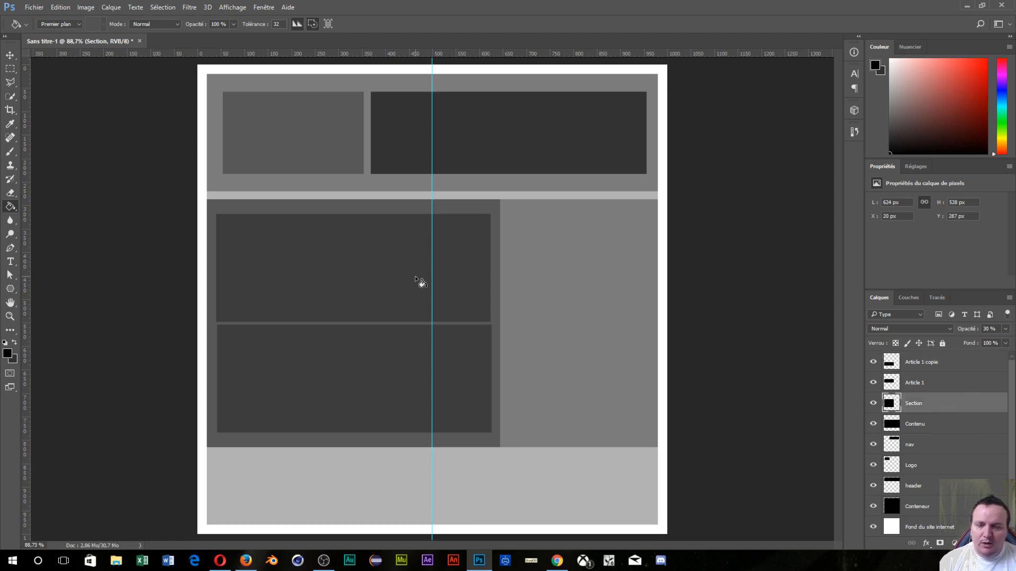
key("ctrl+j")
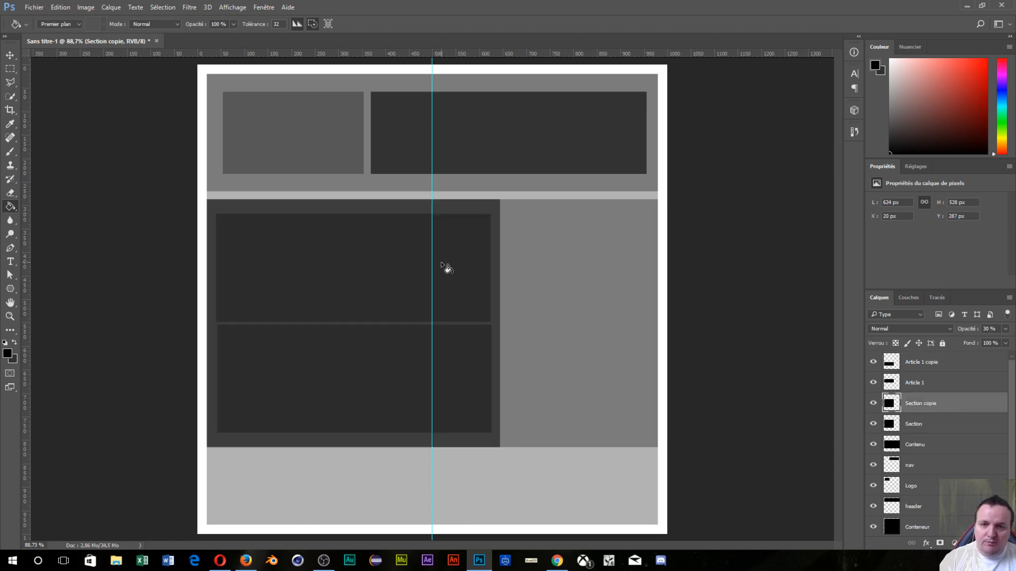
left_click(17, 55)
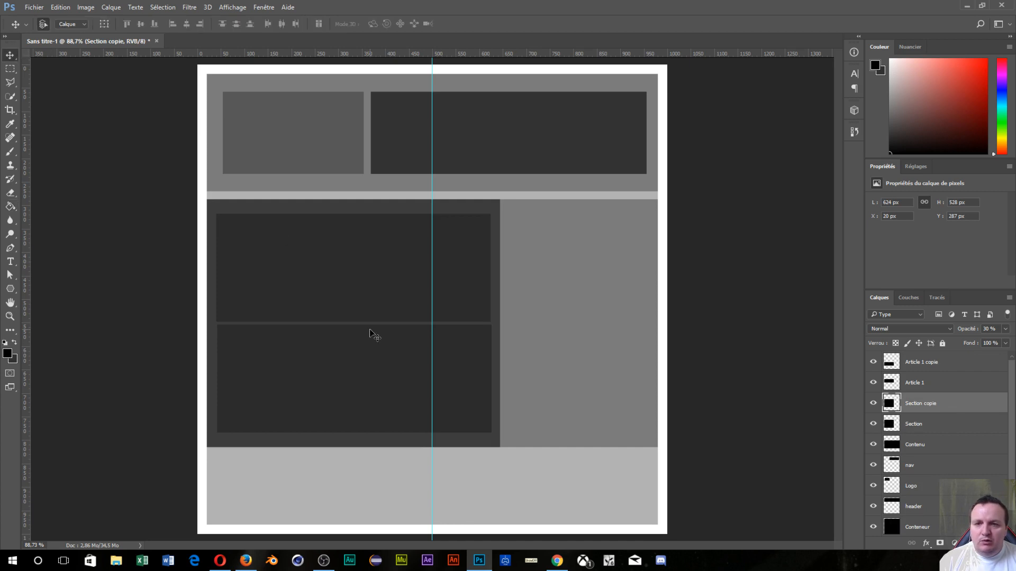
mouse_move(366, 333)
left_mouse_down()
mouse_move(401, 338)
mouse_move(365, 339)
left_mouse_up()
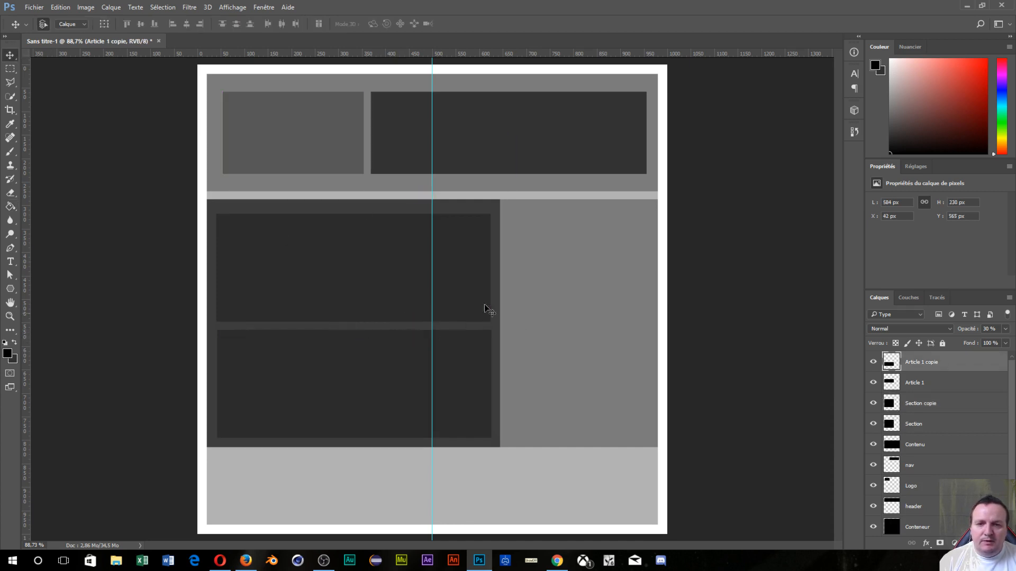
Move the Section copy against the content area's right edge and narrow it from its left side to 316 px wide, at X 663 px.
left_click_drag(439, 208, 595, 209)
key("ctrl")
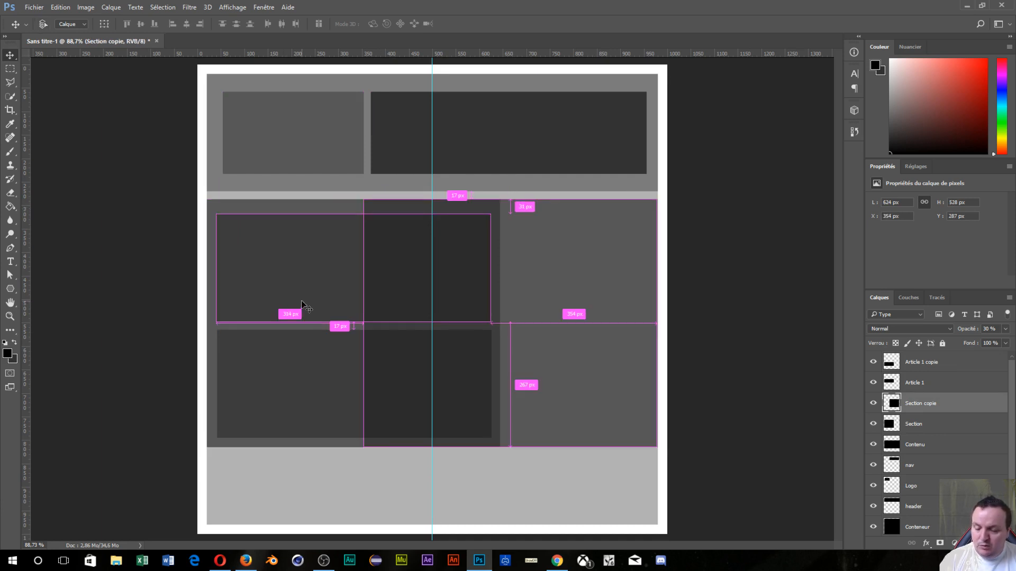
key("ctrl+t")
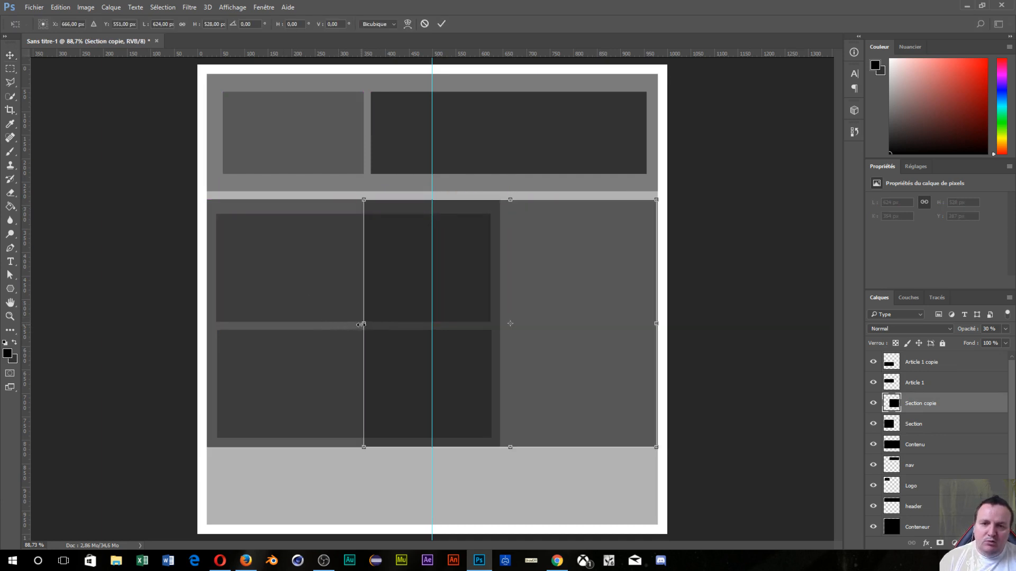
left_click_drag(361, 324, 511, 342)
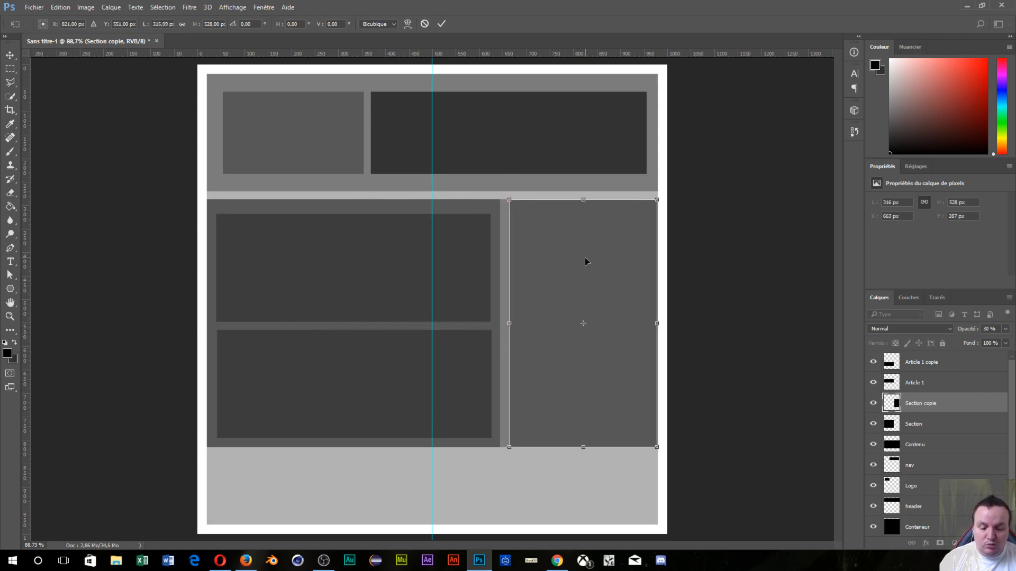
key("Return")
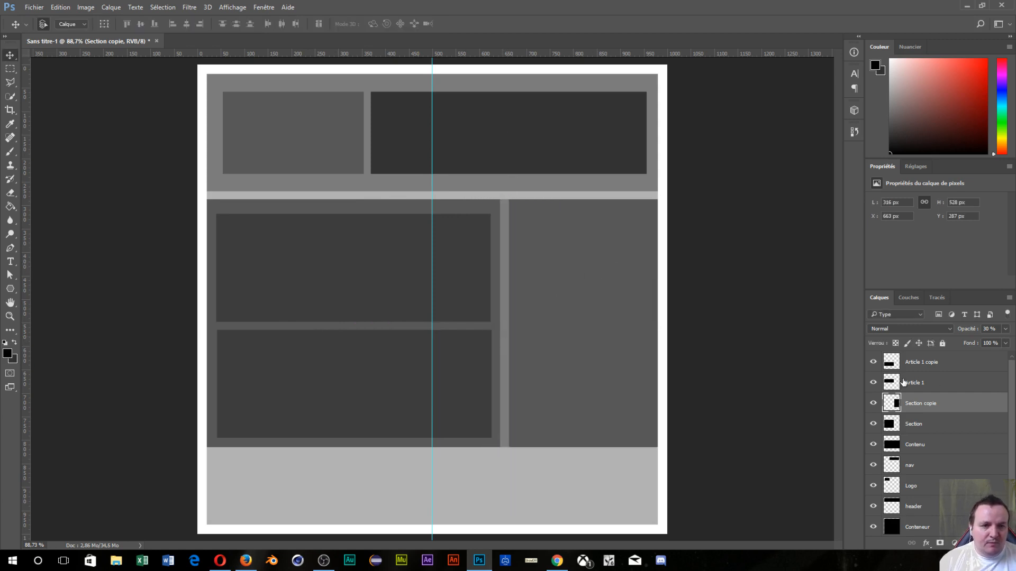
Rename the Section copie layer as Aside and keep it selected.
double_click(920, 404)
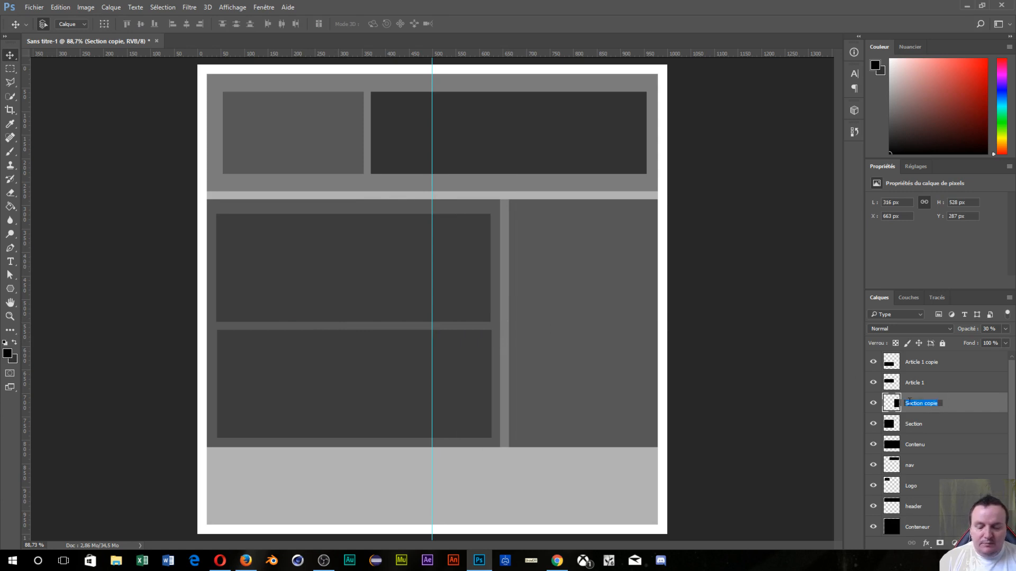
type("Aside")
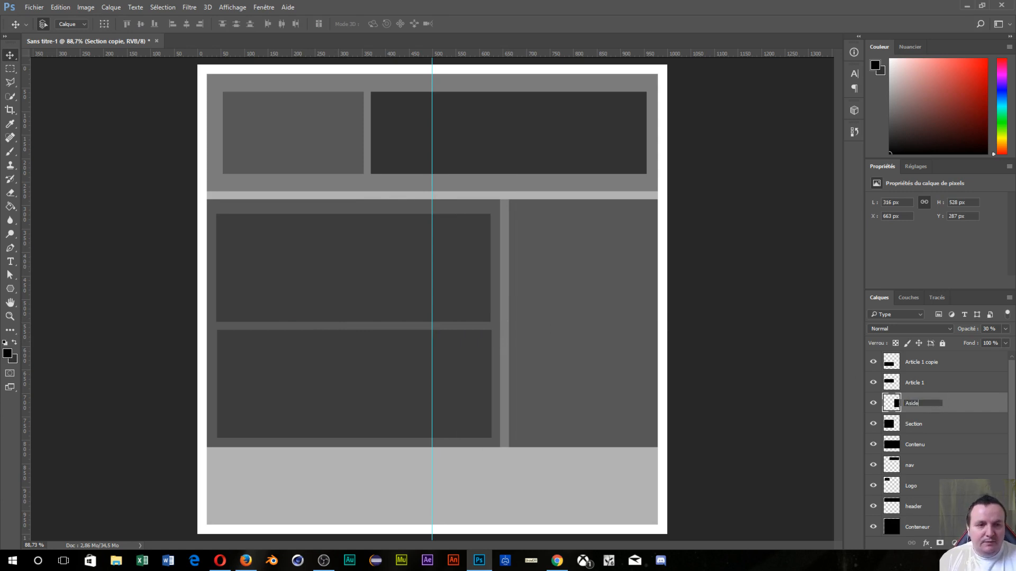
left_click(962, 440)
left_click(939, 409)
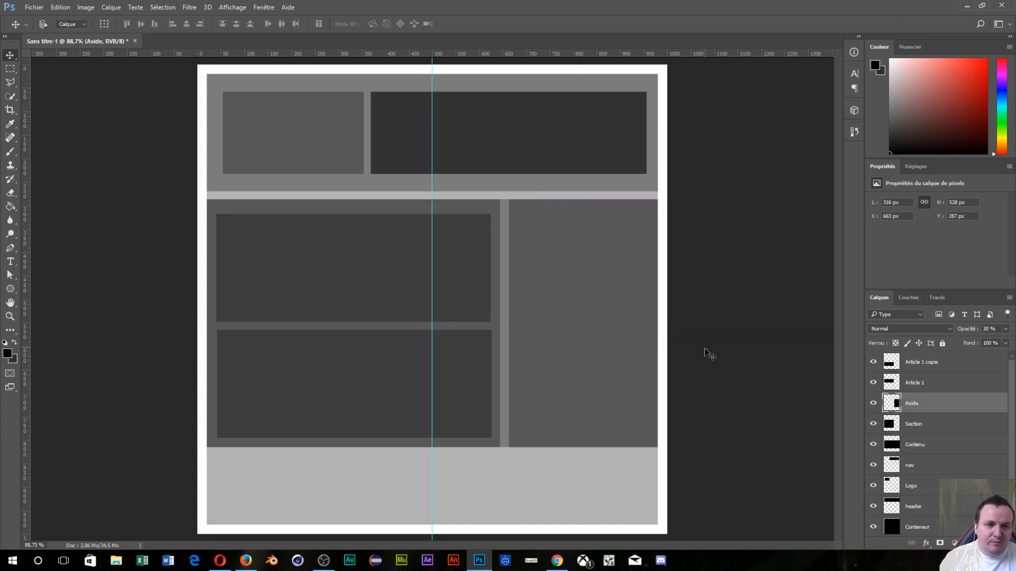
Duplicate the Aside layer and transform the copy into a 296 x 75 px block at X 673 px, Y 318 px inside the sidebar.
key("ctrl+j")
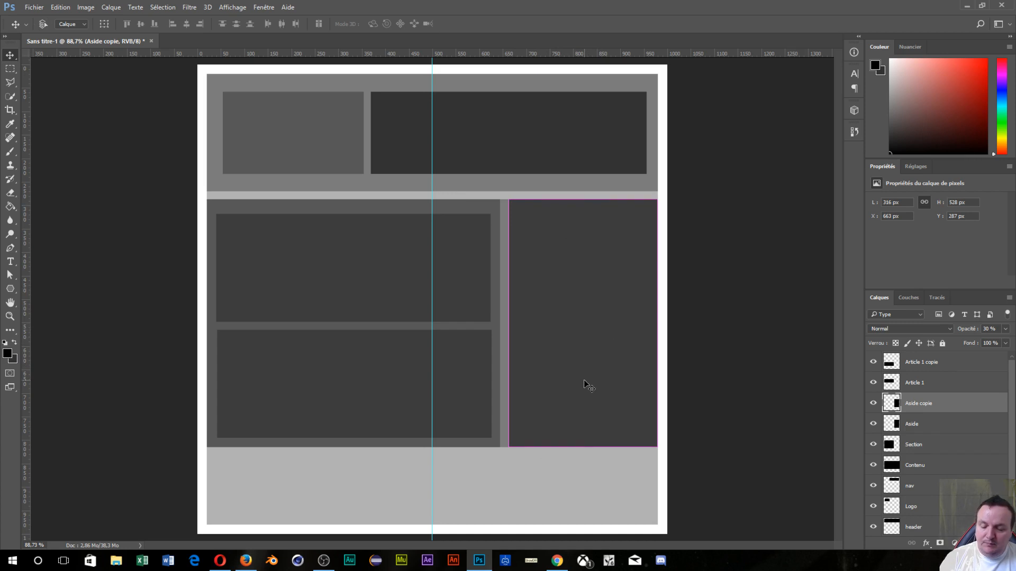
key("ctrl+t")
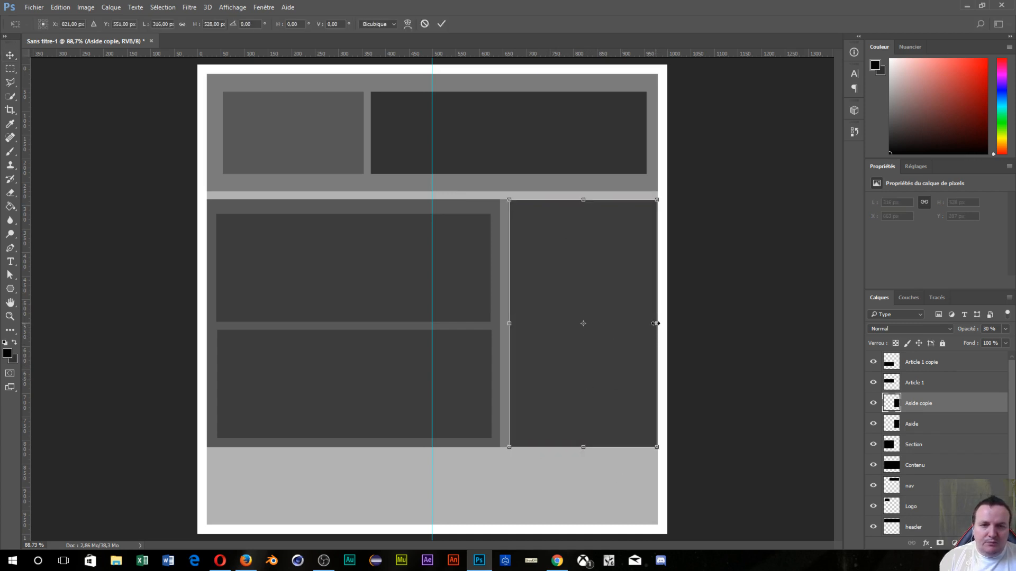
left_click_drag(655, 323, 652, 324)
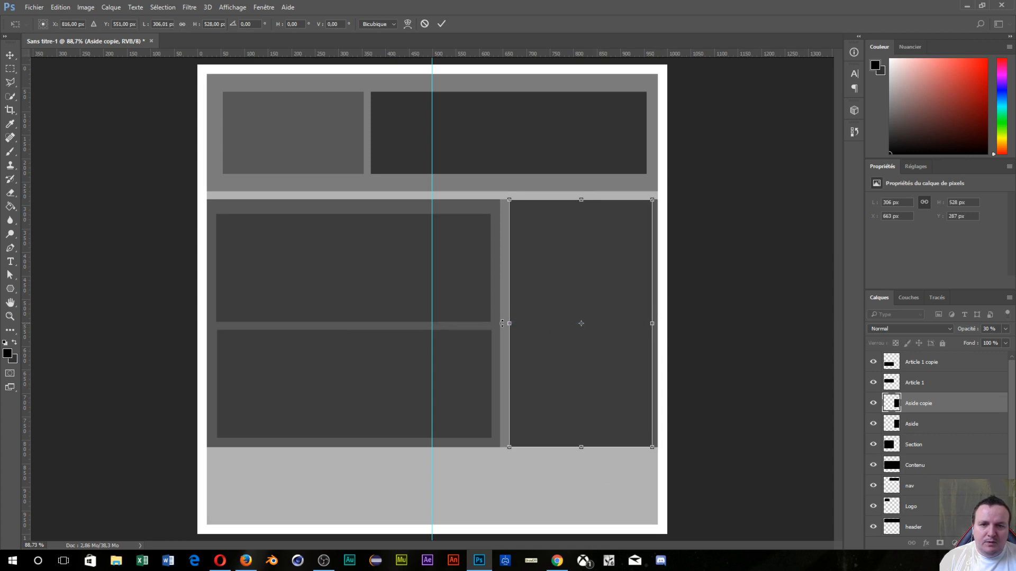
left_click_drag(512, 325, 516, 327)
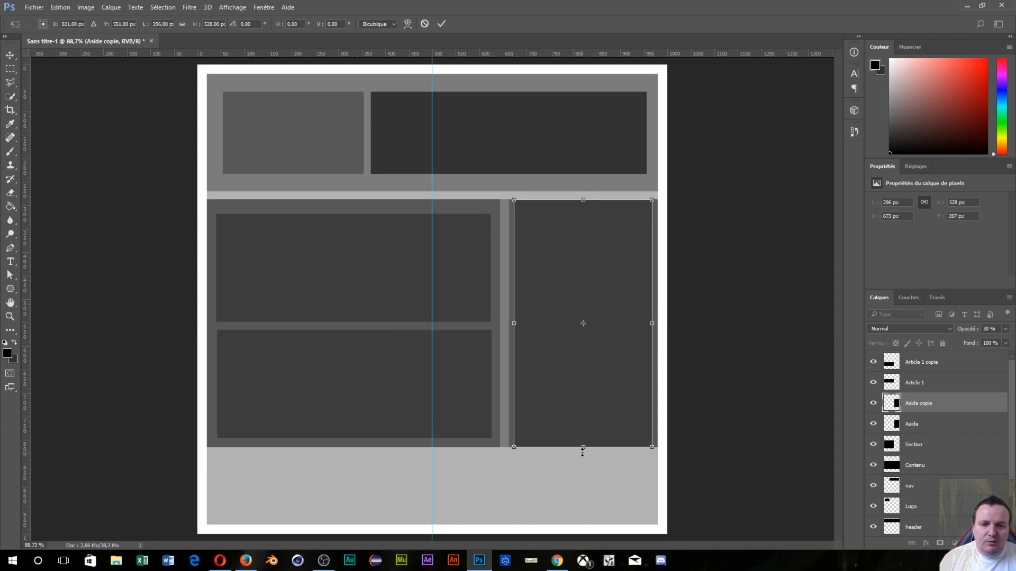
left_click_drag(584, 448, 591, 237)
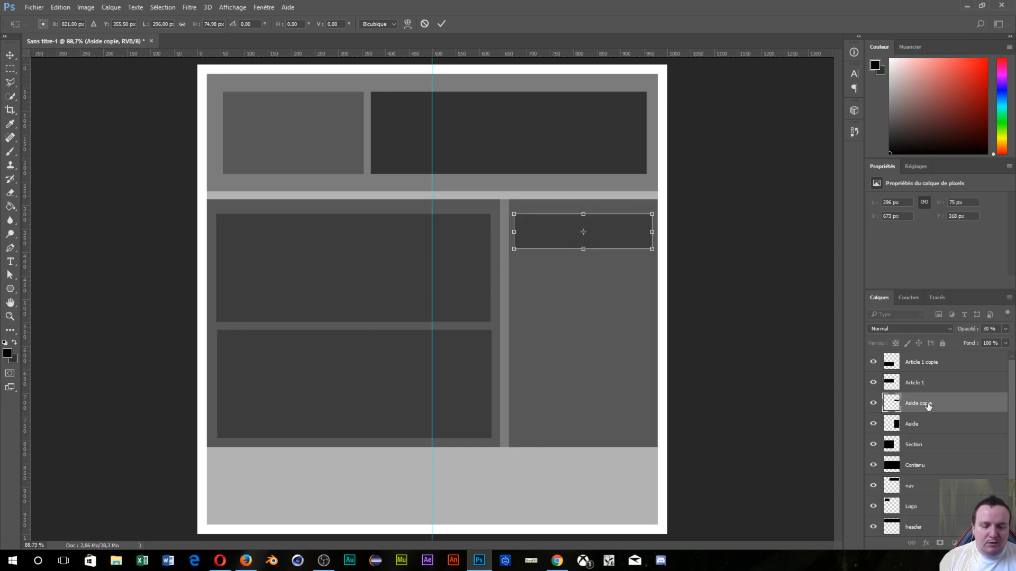
key("Return")
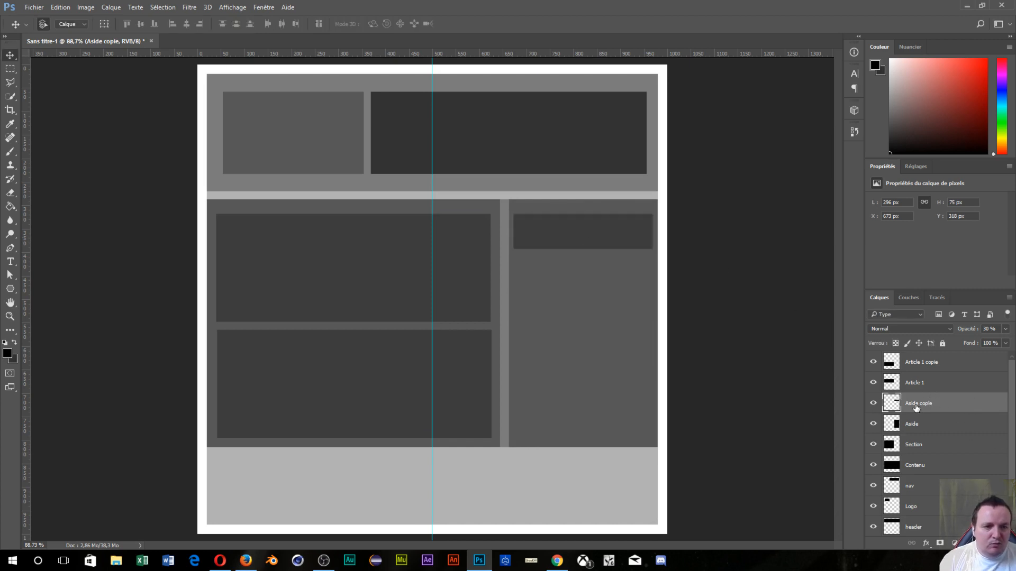
Rename the Aside copie layer as H1.
double_click(915, 404)
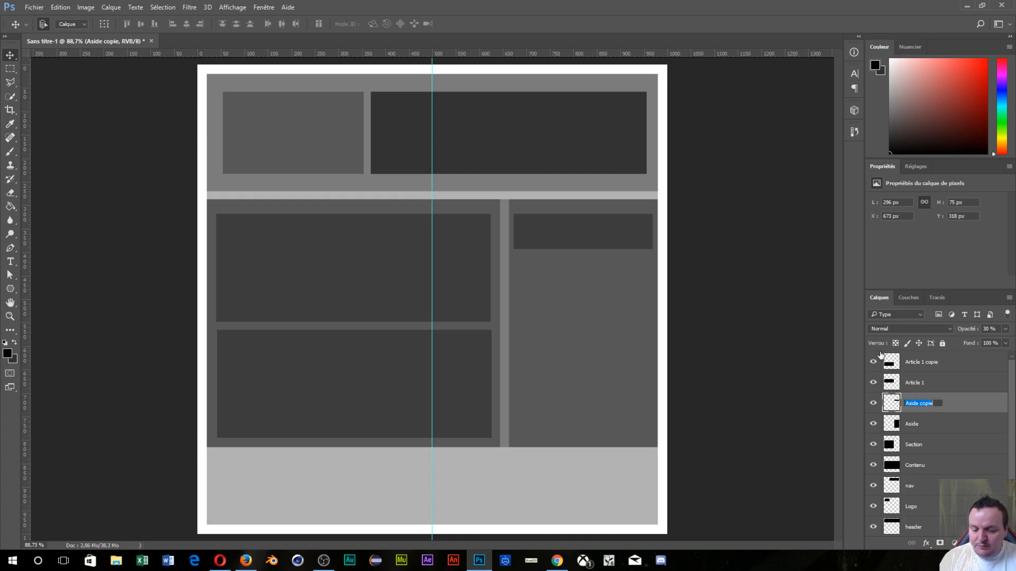
type("H1")
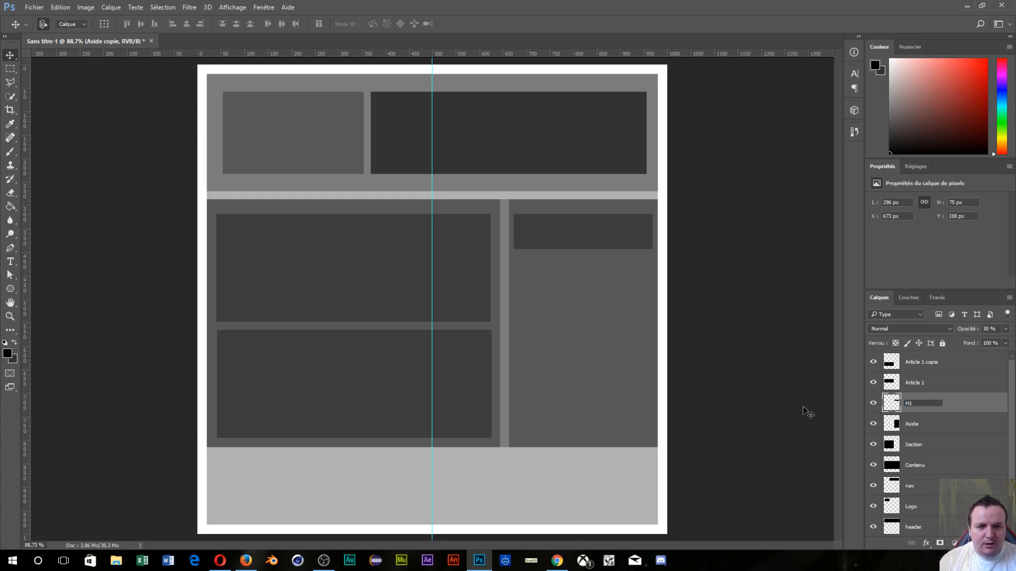
key("Return")
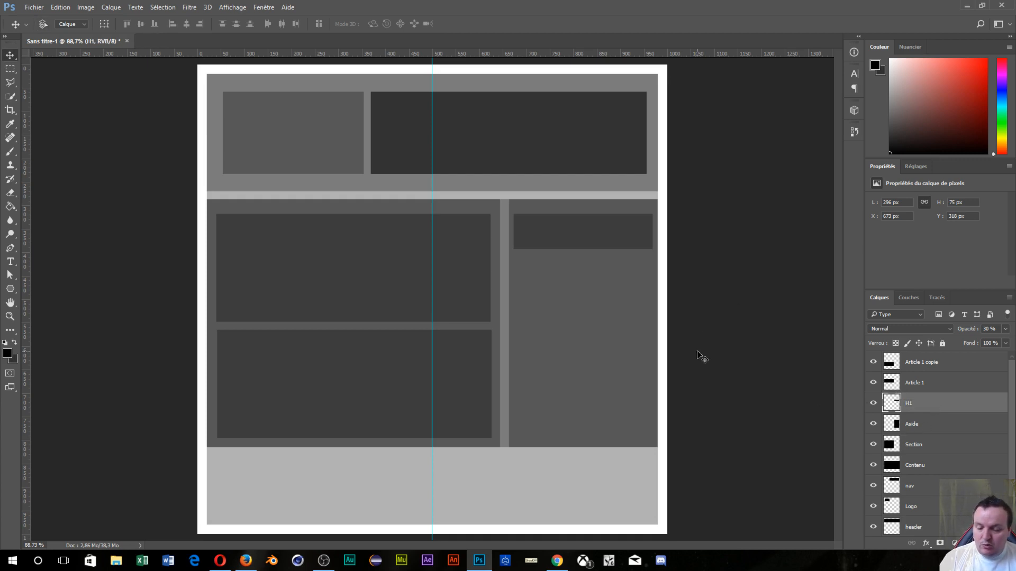
Duplicate the H1 layer, place the copy beneath the original at X 673 px, Y 407 px, and increase its height to 158 px.
key("ctrl+j")
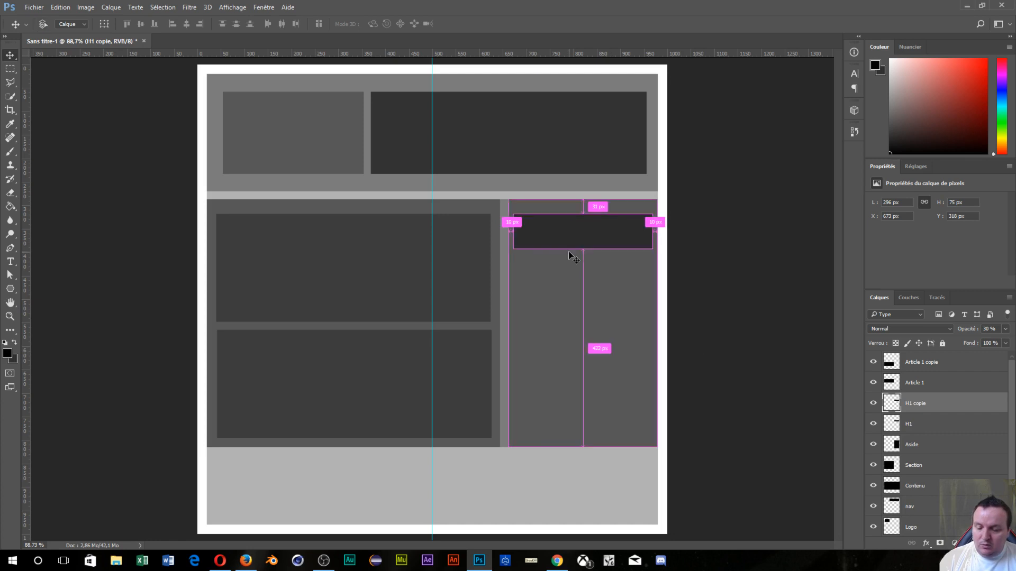
key("ctrl+t")
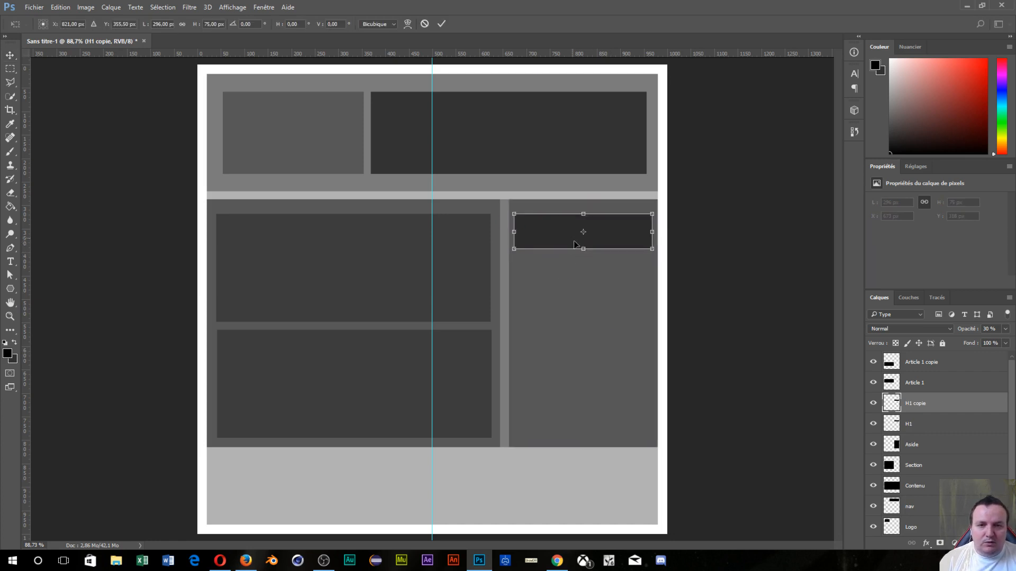
left_click_drag(575, 244, 582, 334)
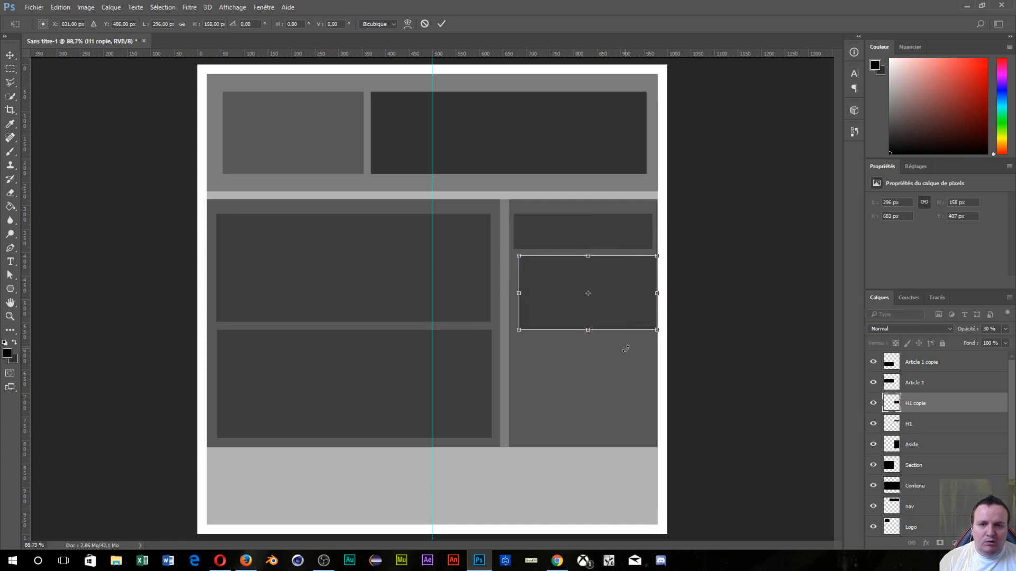
key("Return")
key("Left")
key("Left")
key("Left")
key("Left")
key("Left")
key("Left")
key("Left")
key("Left")
key("Left")
key("Left")
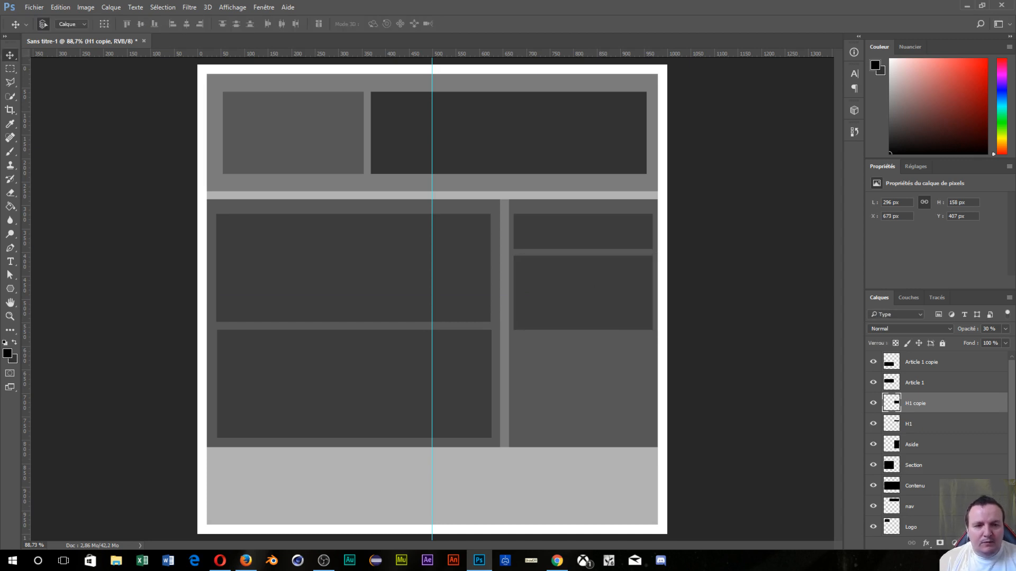
Rename the H1 copie layer as Facebook.
left_click(946, 444)
left_click(937, 423)
double_click(919, 403)
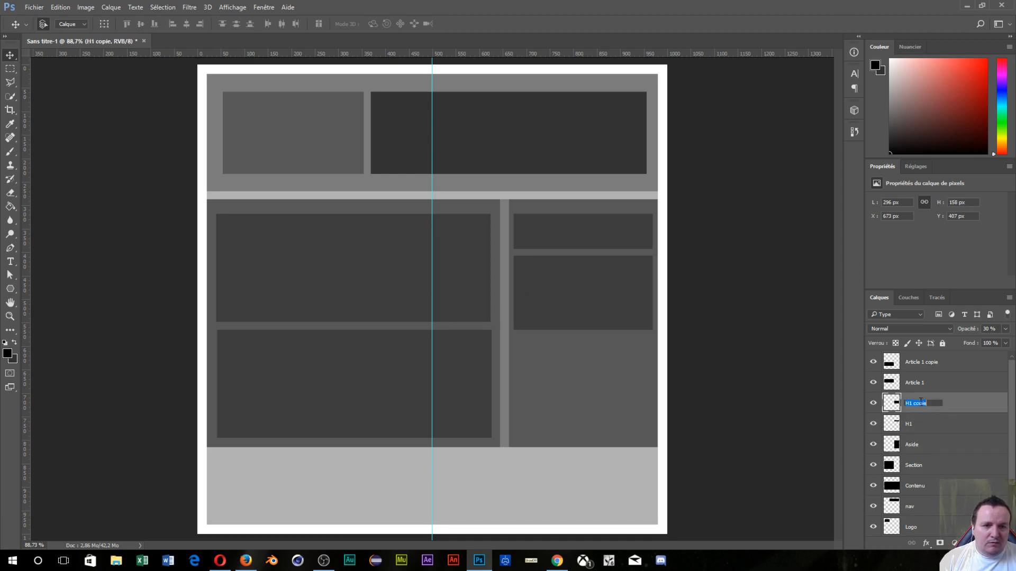
type("Facebook")
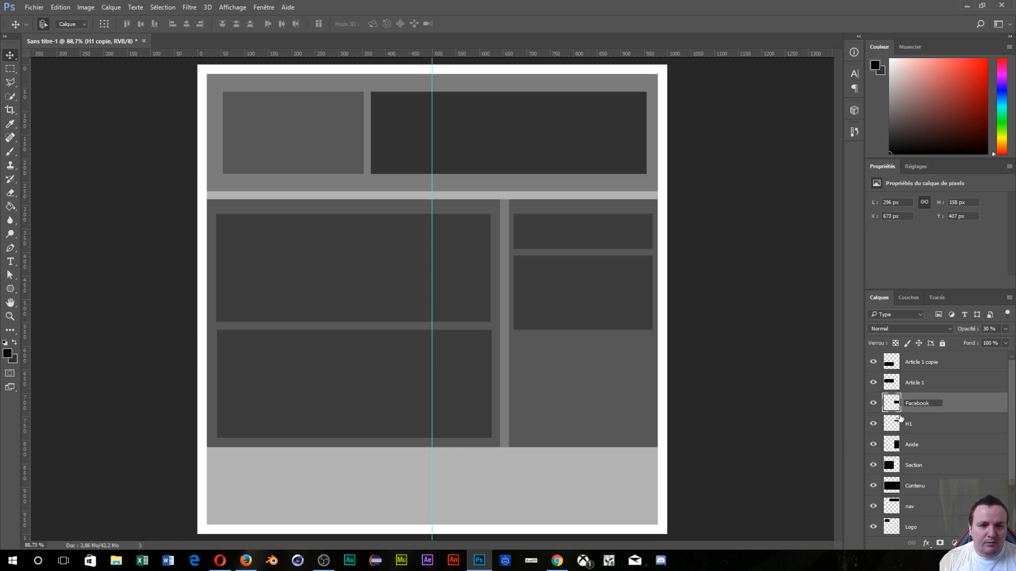
Duplicate the H1 layer again and move the copy beneath the Facebook block, to X 673 px, Y 582 px.
left_click(923, 423)
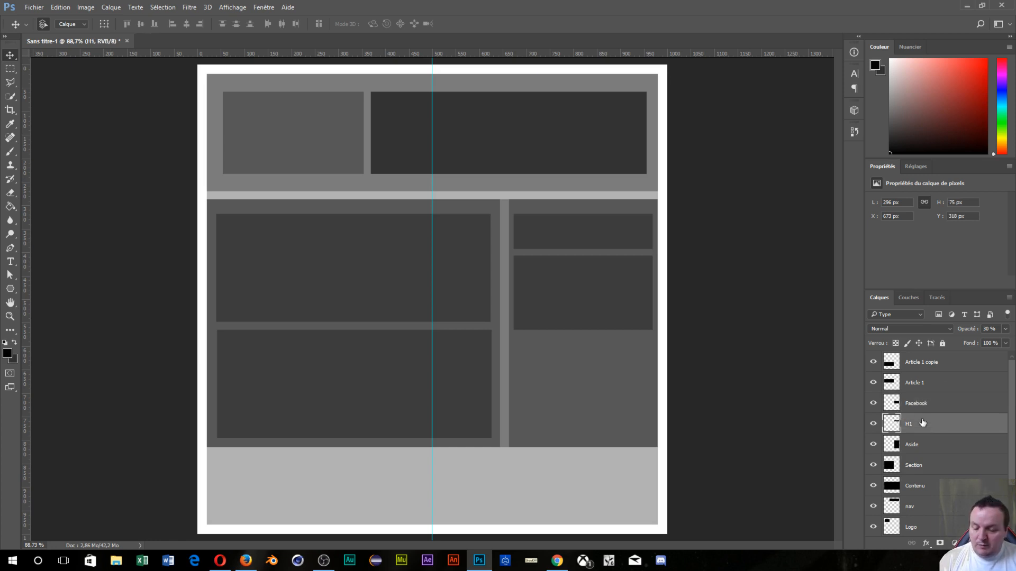
key("ctrl+j")
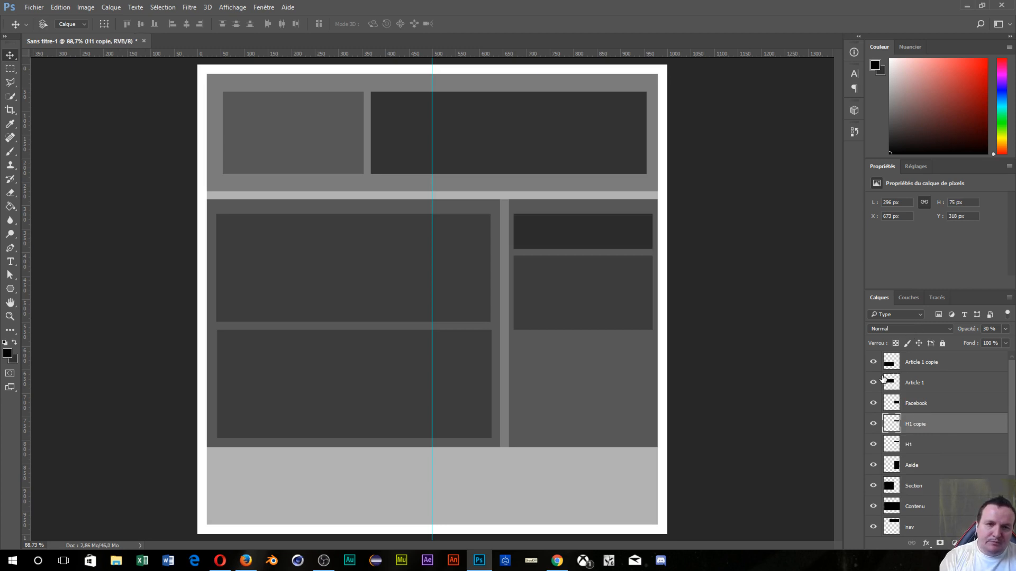
left_click_drag(588, 228, 590, 353)
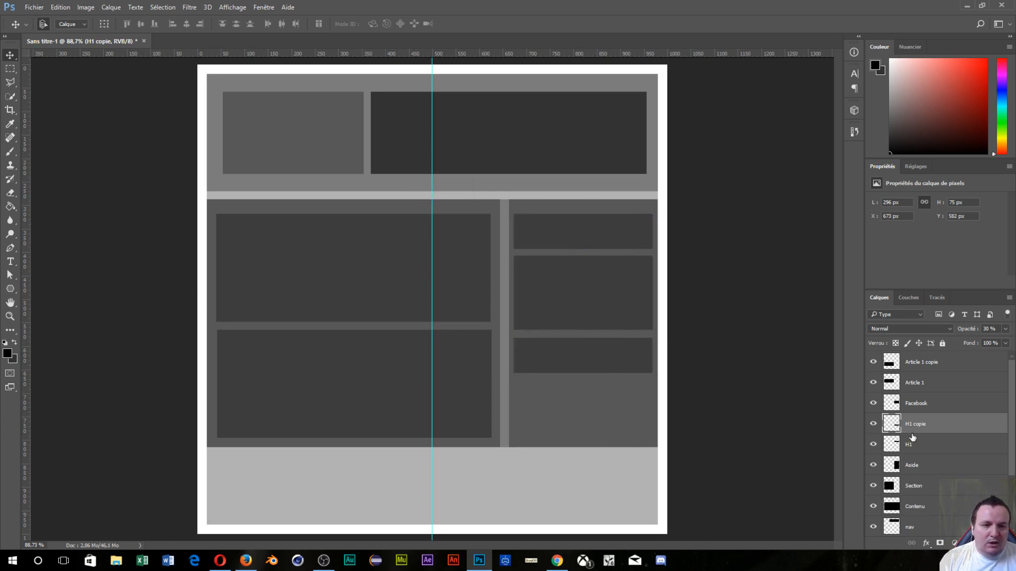
Duplicate the H1 copie layer, move the copy beneath it to X 673 px, Y 674 px, and increase its height to 121 px.
key("ctrl")
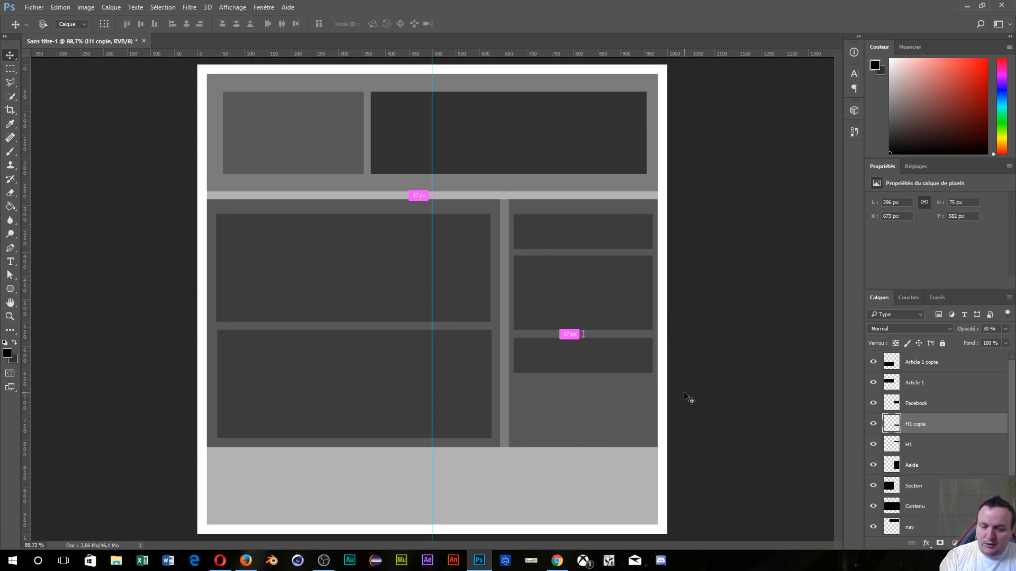
key("ctrl+j")
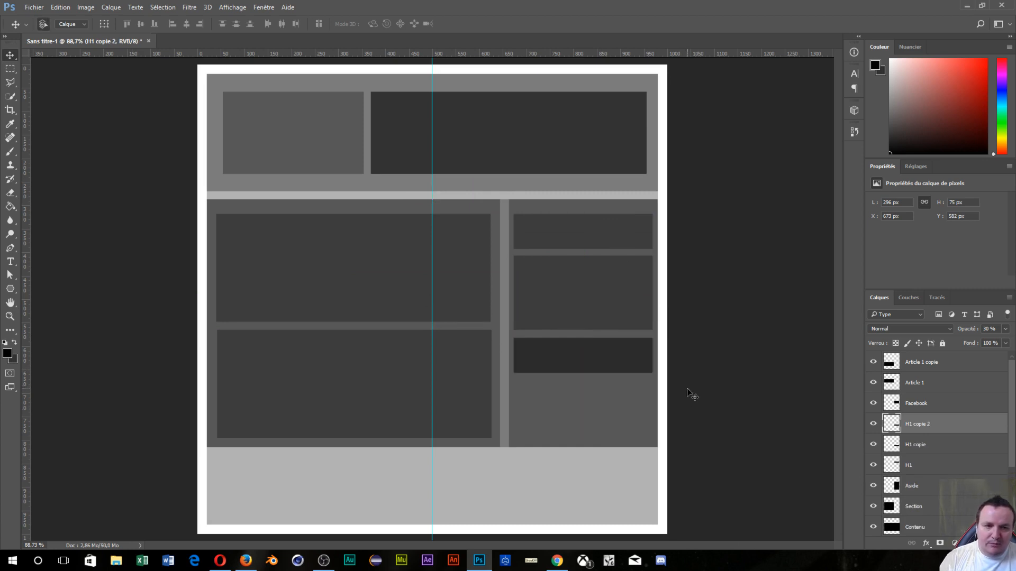
left_click_drag(589, 356, 588, 396)
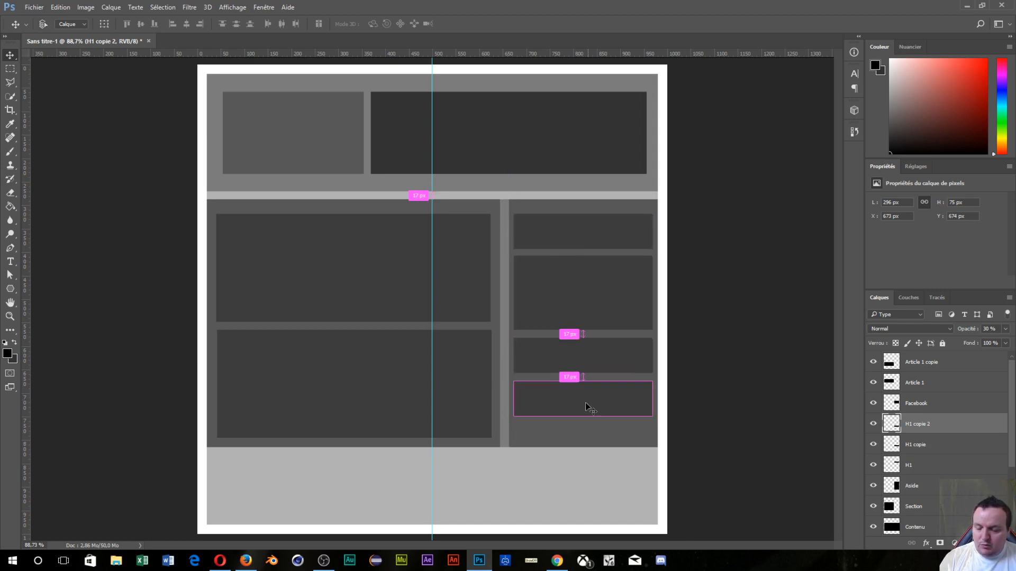
key("ctrl+t")
left_click_drag(580, 416, 580, 437)
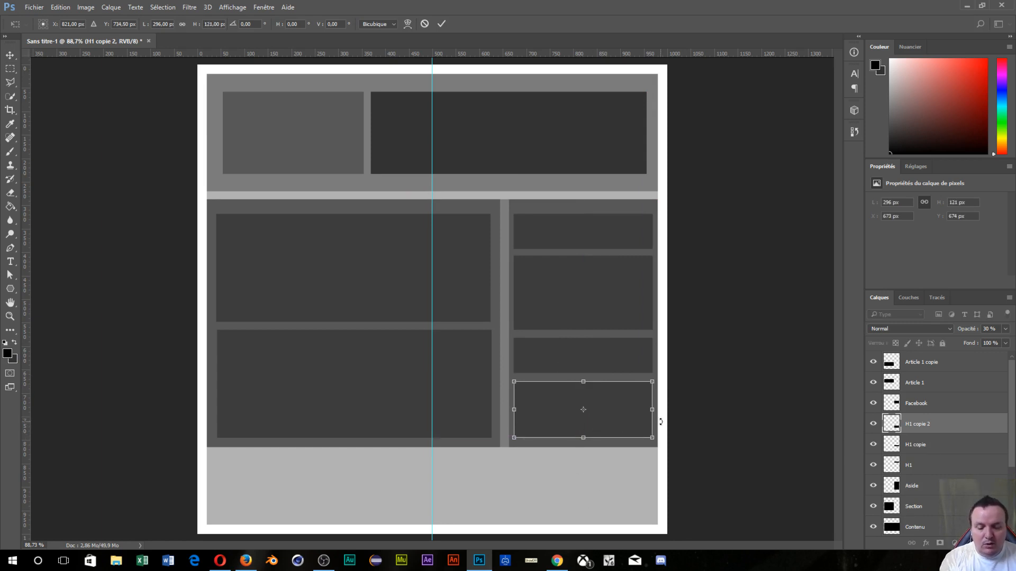
key("Return")
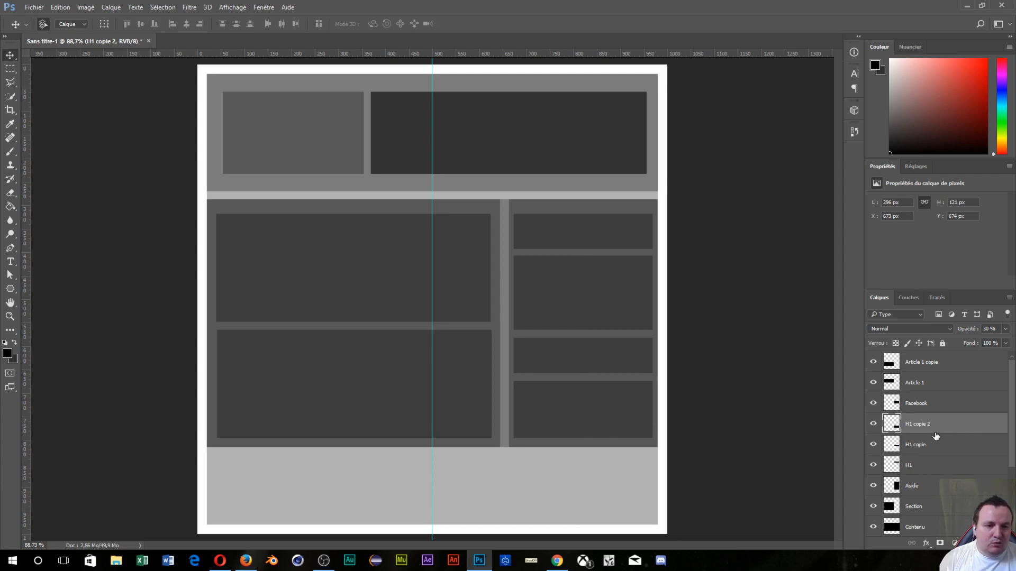
Rename the H1 copie 2 layer as Liens and the Article 1 copie layer as Article 2.
double_click(917, 425)
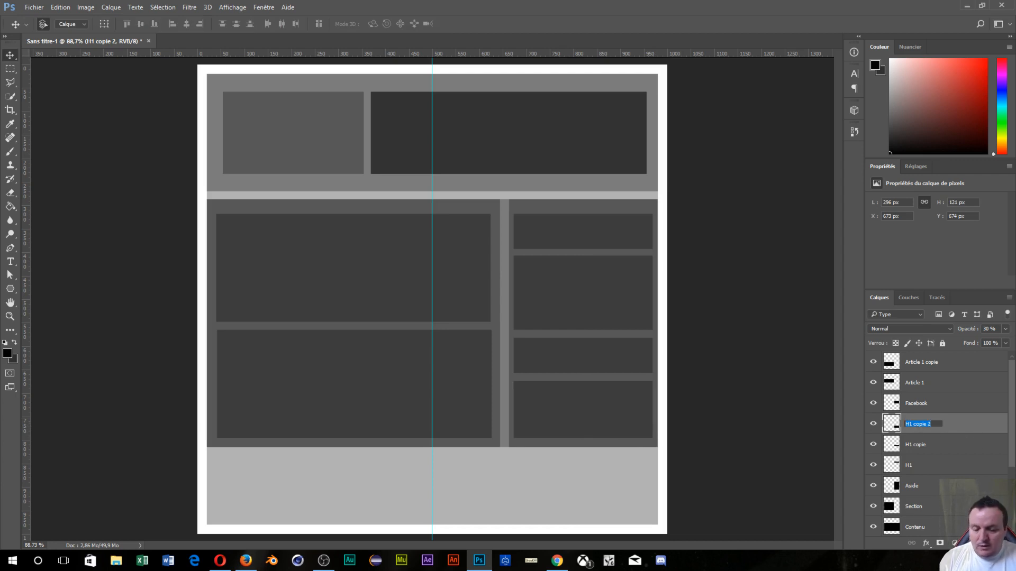
type("Liens")
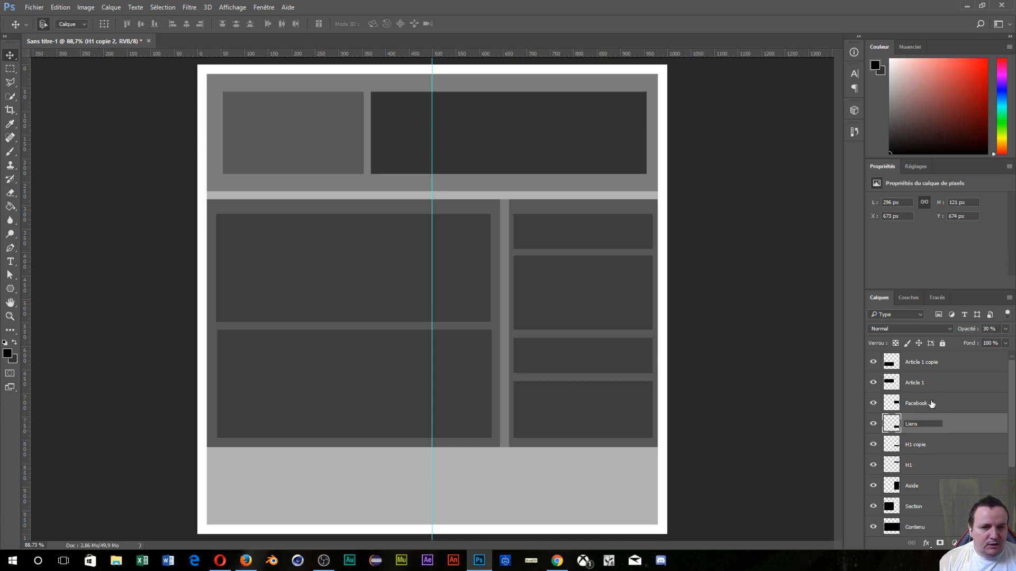
left_click(927, 363)
double_click(928, 363)
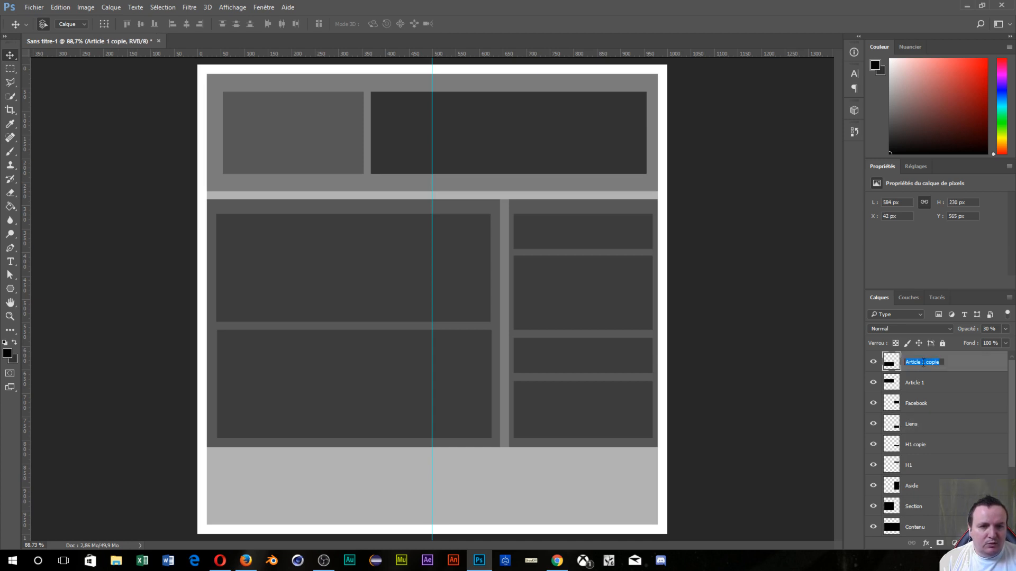
left_click_drag(921, 362, 940, 363)
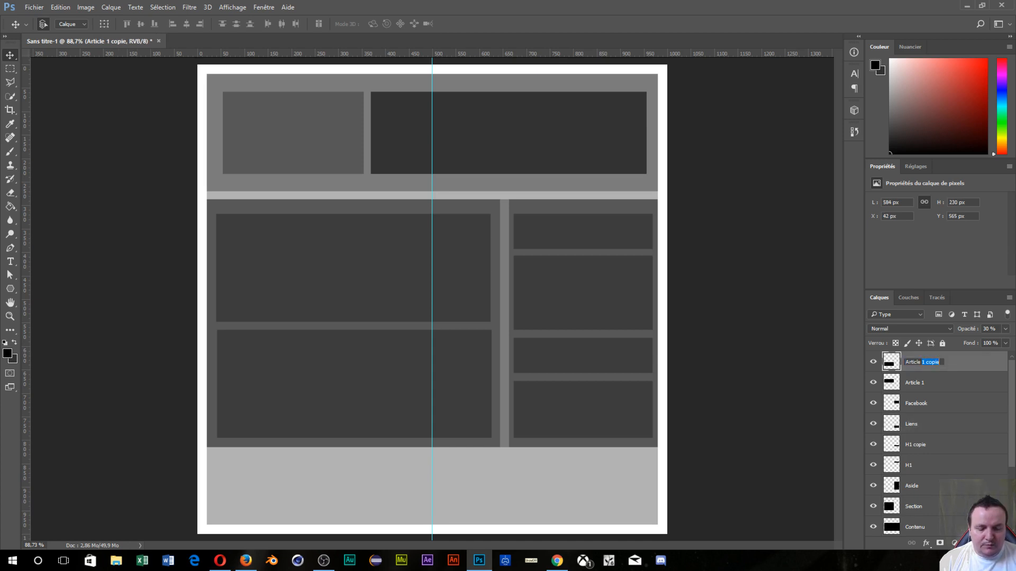
type("2")
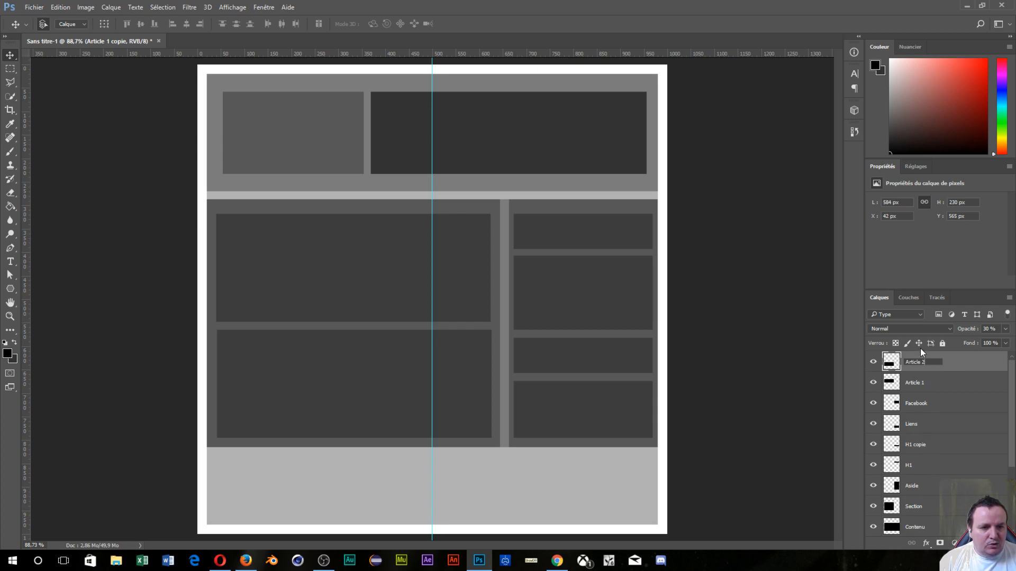
Reorder the layers so Article 1 sits directly above Section, Article 2 above Article 1, and Facebook above H1.
left_click_drag(922, 385, 940, 501)
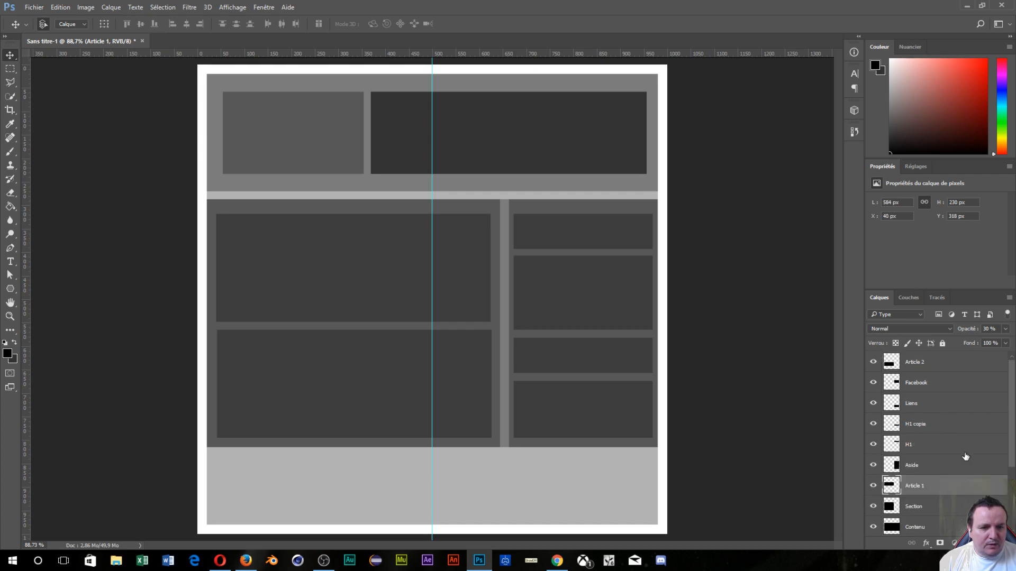
left_click_drag(912, 364, 941, 472)
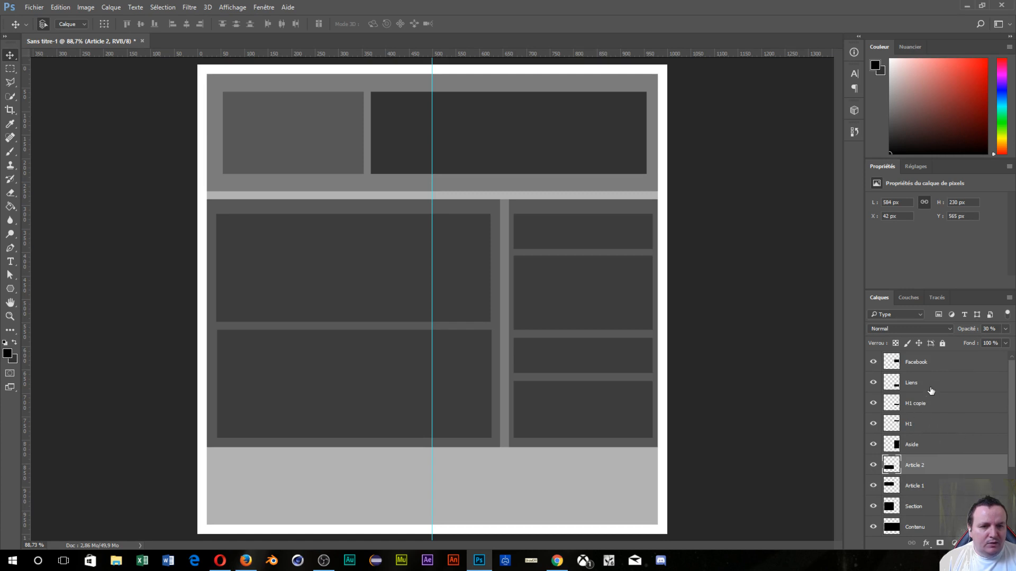
left_click_drag(923, 365, 937, 418)
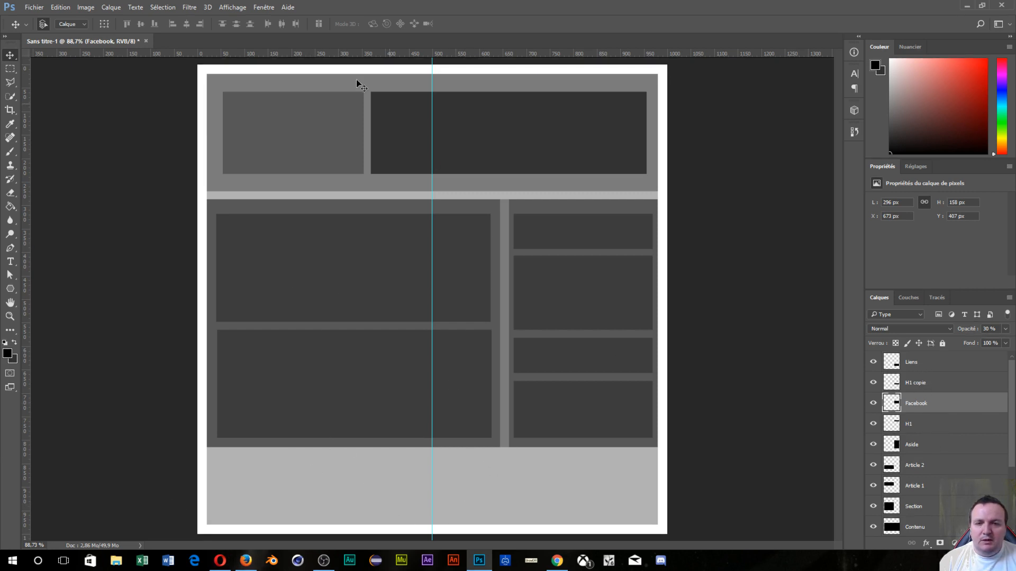
Duplicate the Contenu layer and reshape the copy into a 960 x 154 px block beneath the content area at X 19 px, Y 826 px.
left_click(505, 394)
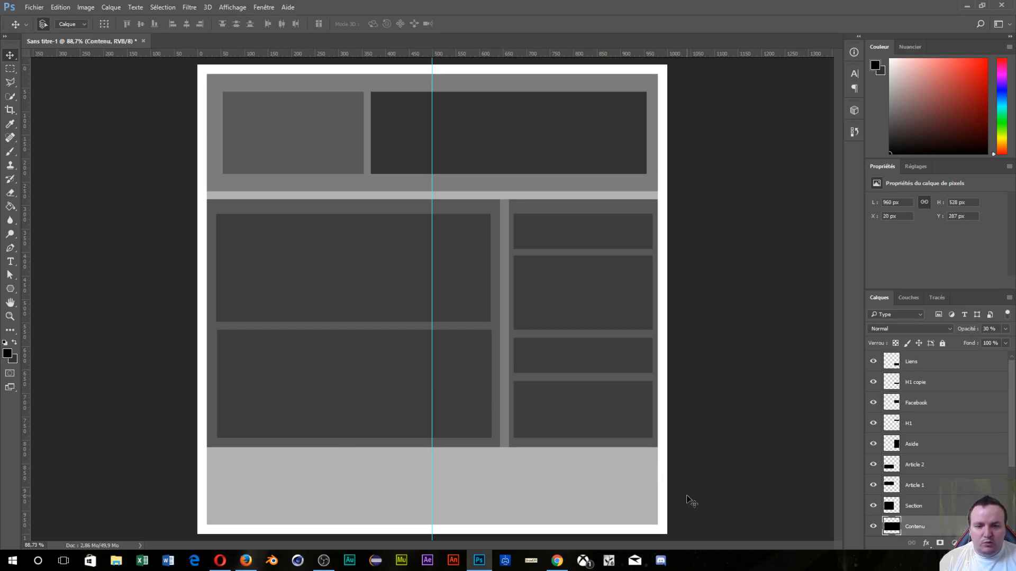
key("ctrl")
key("ctrl+j")
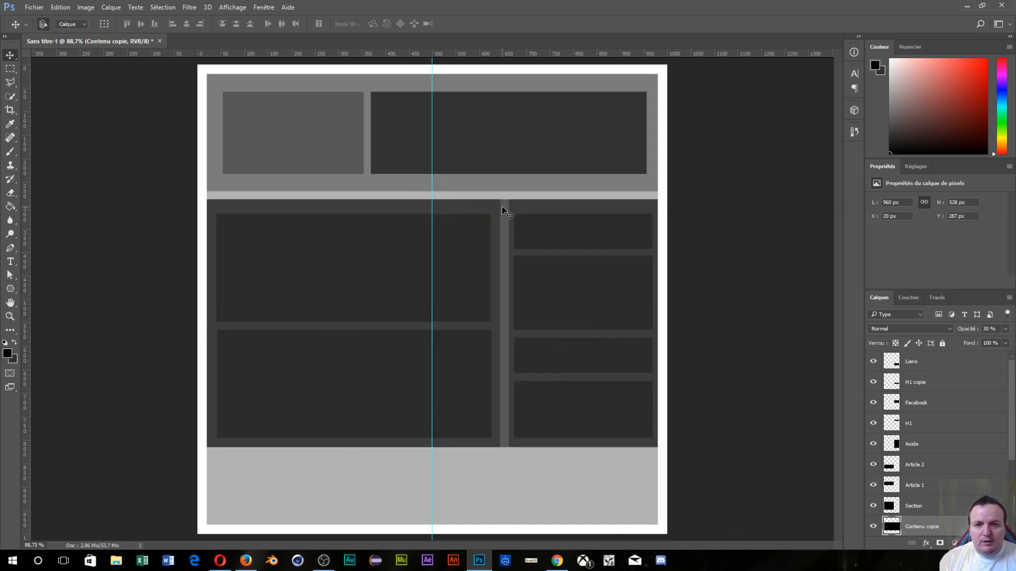
left_click_drag(505, 207, 503, 289)
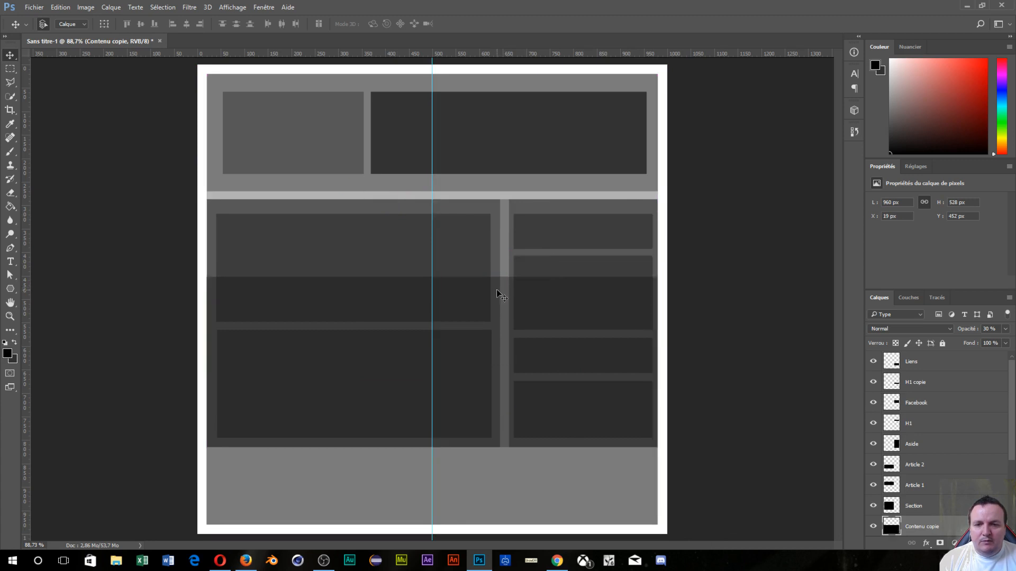
key("ctrl+t")
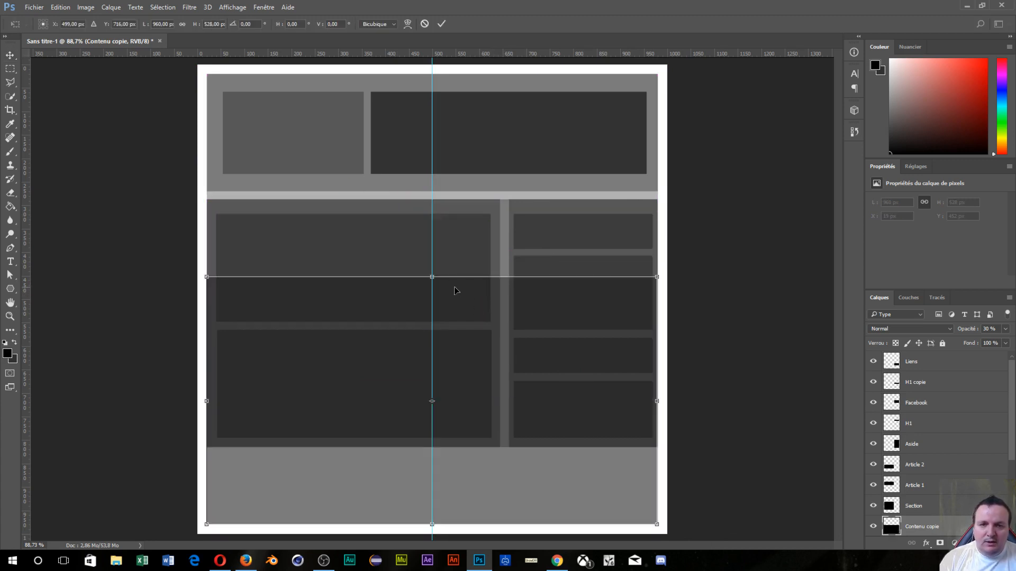
left_click_drag(433, 276, 424, 452)
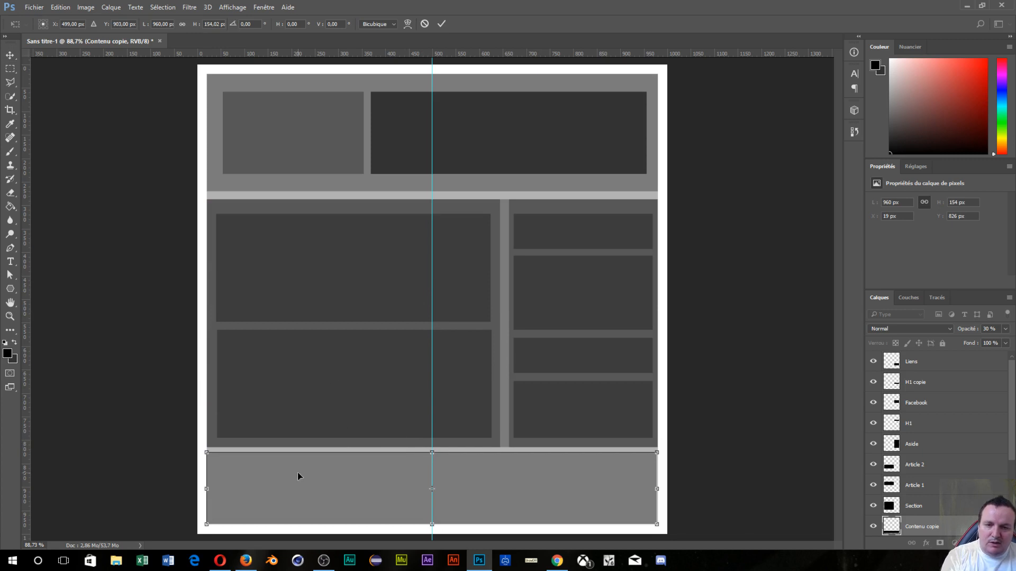
key("Return")
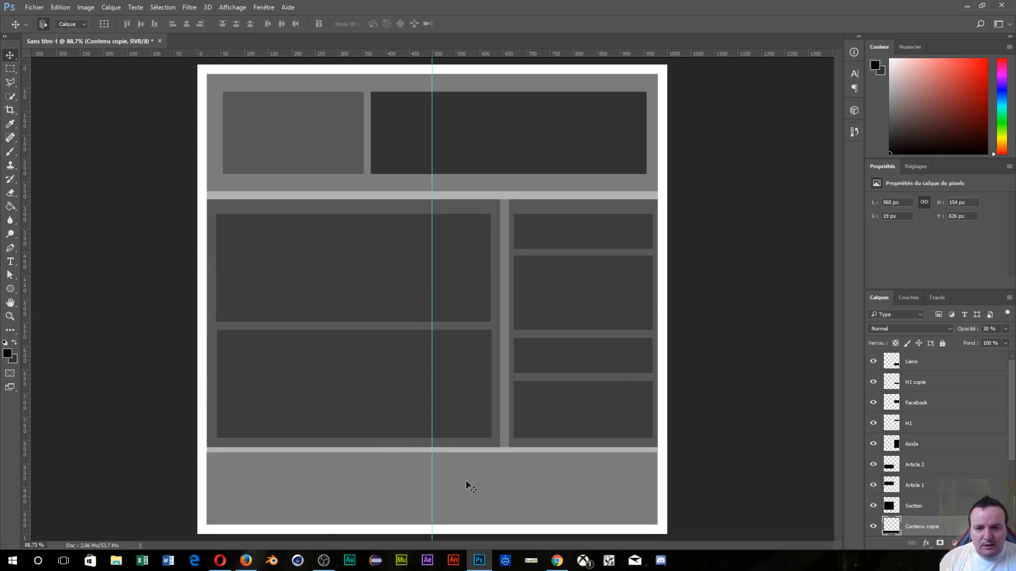
Rename the Contenu copie layer as footer and move it to the top of the layer stack.
left_click_drag(926, 531, 926, 534)
double_click(922, 527)
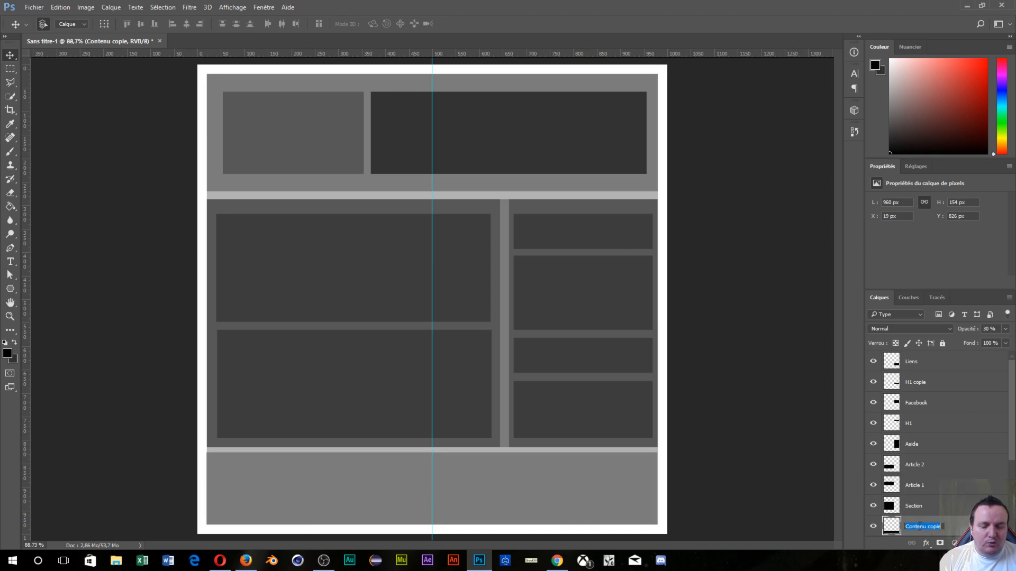
type("footer")
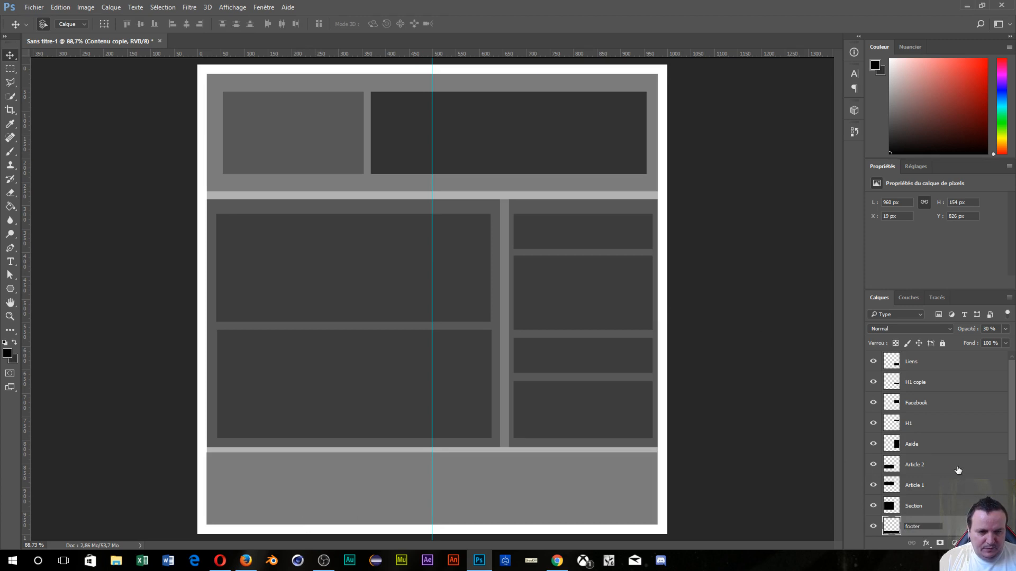
key("Return")
left_click_drag(930, 528, 930, 357)
Examine the whole page layout and the lower part of the layer stack.
scroll(808, 416, "down", 3)
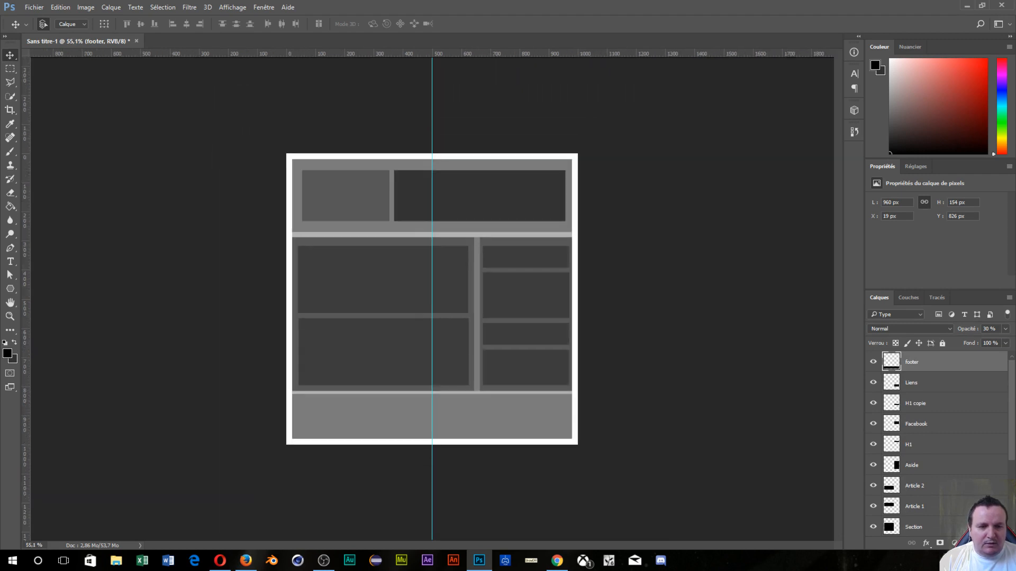
scroll(931, 440, "down", 6)
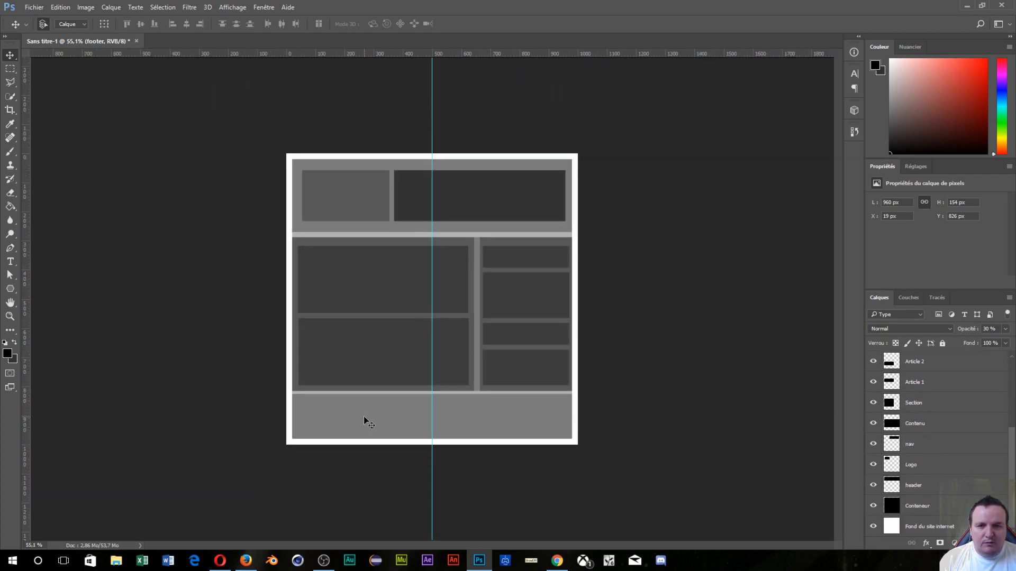
scroll(364, 418, "up", 3)
scroll(364, 430, "up", 2)
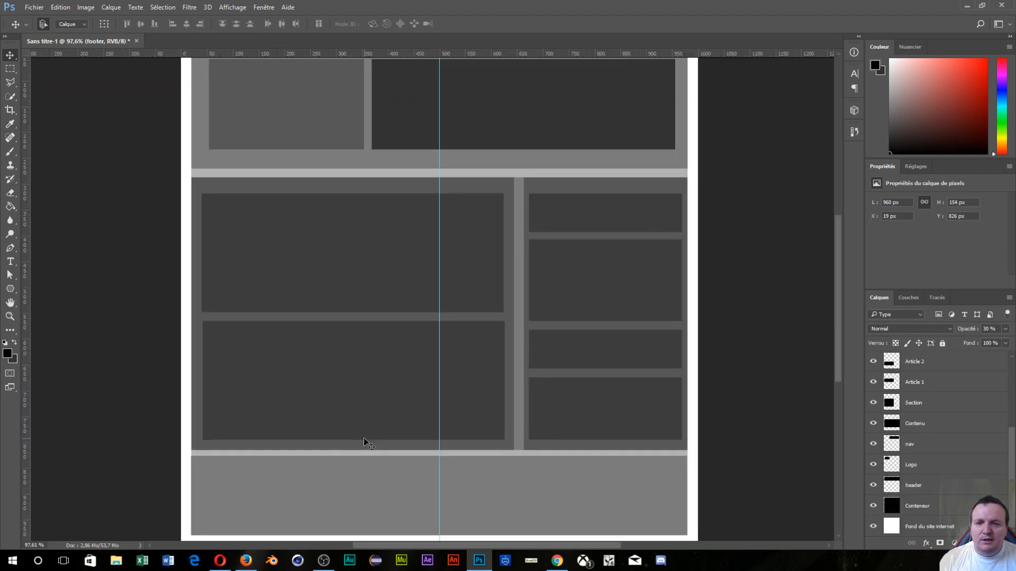
scroll(364, 437, "down", 2)
scroll(363, 437, "up", 1)
scroll(364, 437, "up", 2)
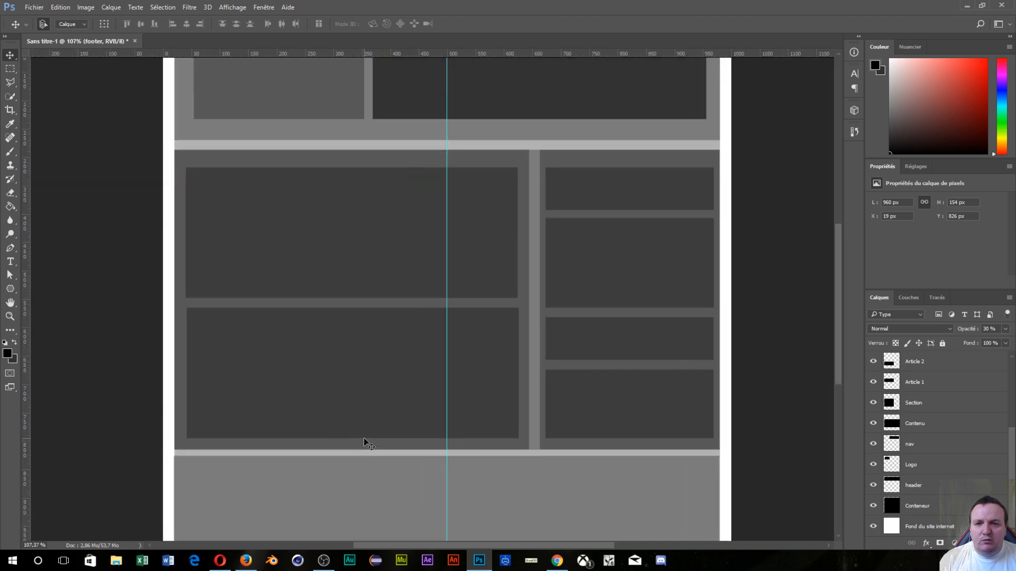
scroll(363, 437, "down", 3)
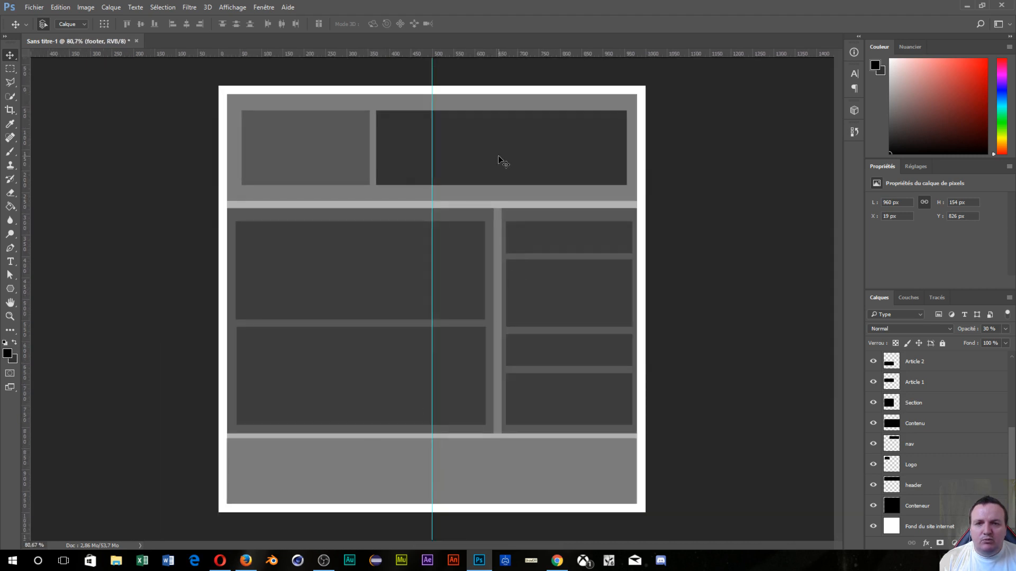
Select the H1 and Facebook blocks in the sidebar together and set their opacity to 15 %.
left_click(556, 234)
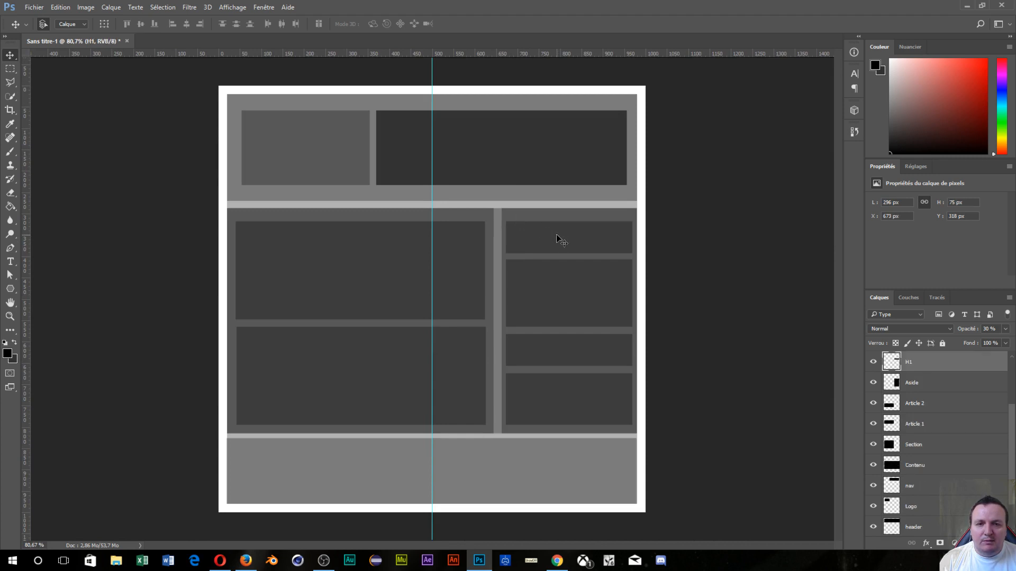
left_click(556, 318)
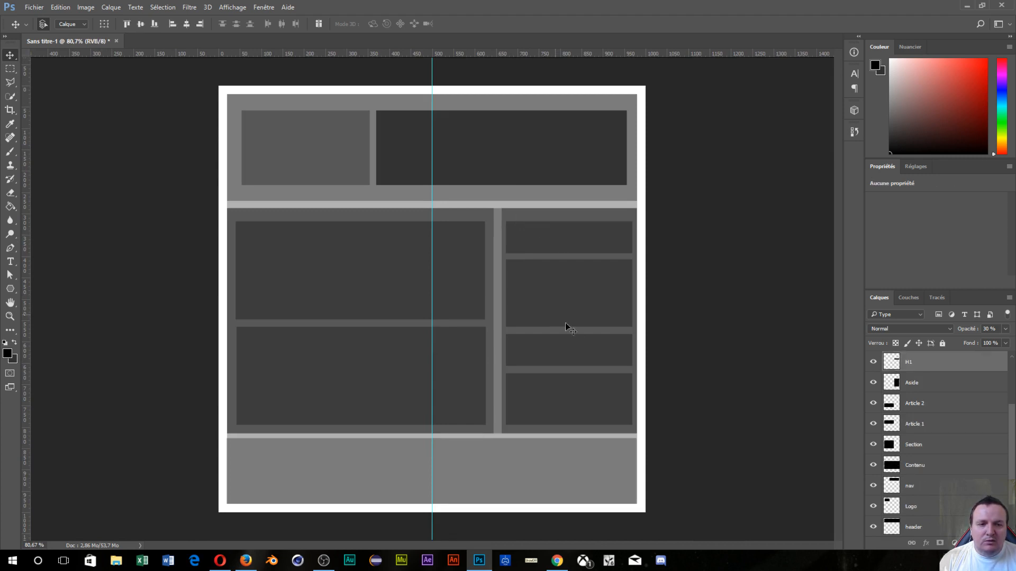
scroll(982, 449, "down", 1)
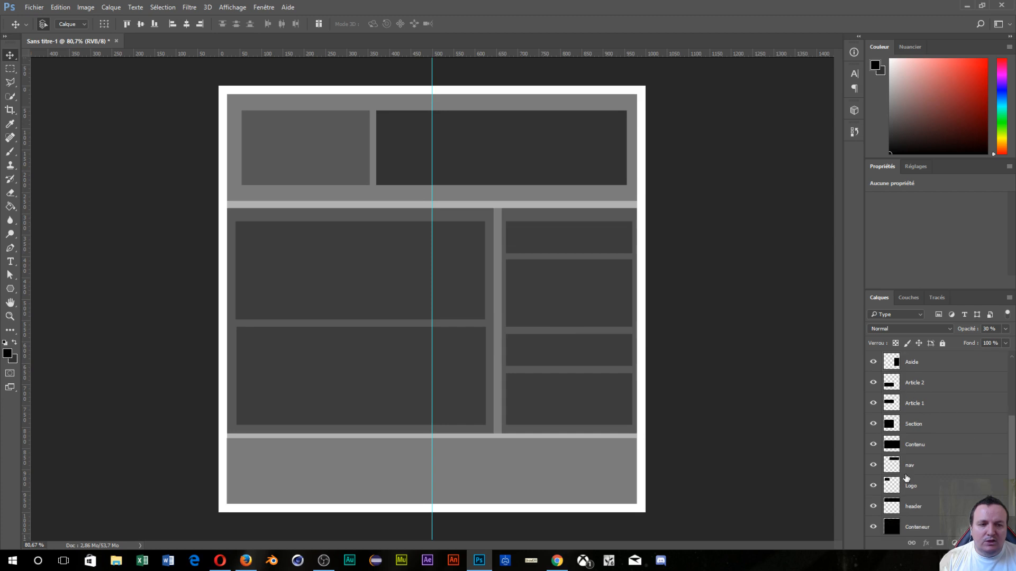
scroll(907, 477, "up", 4)
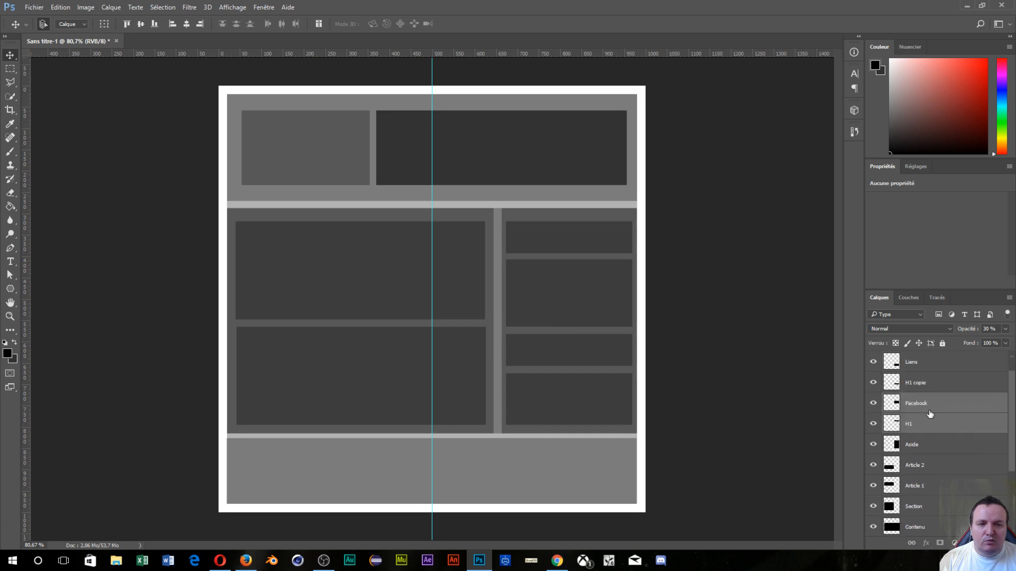
left_click(986, 329)
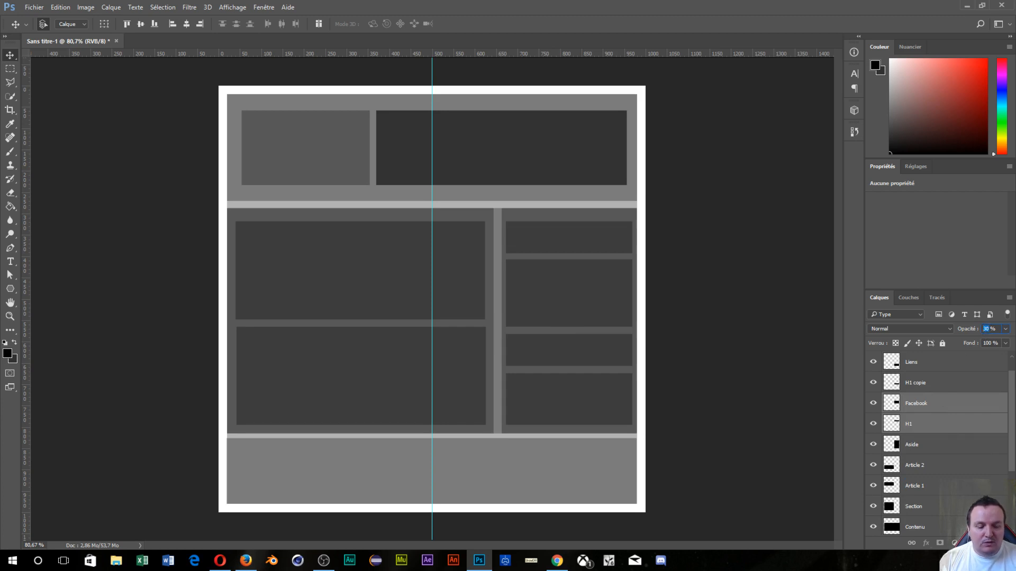
type("15")
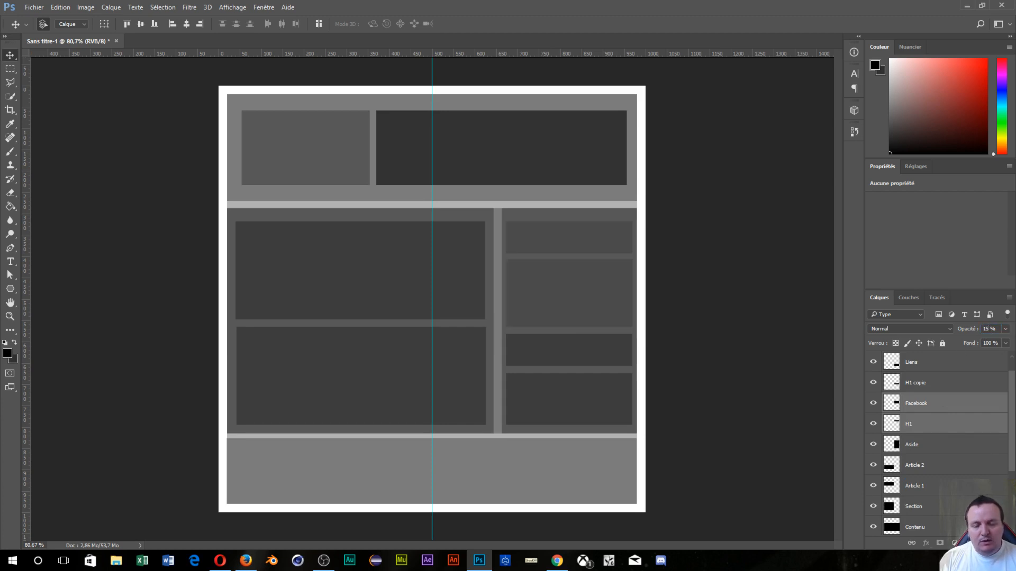
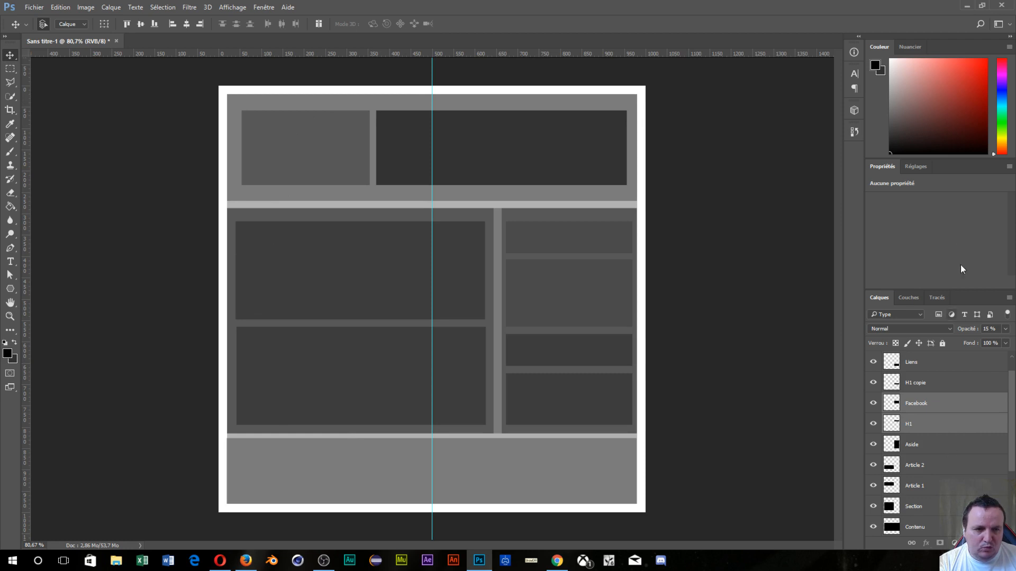
Toggle the Conteneur layer's visibility repeatedly to examine the area it covers behind the layout blocks.
scroll(983, 392, "down", 3)
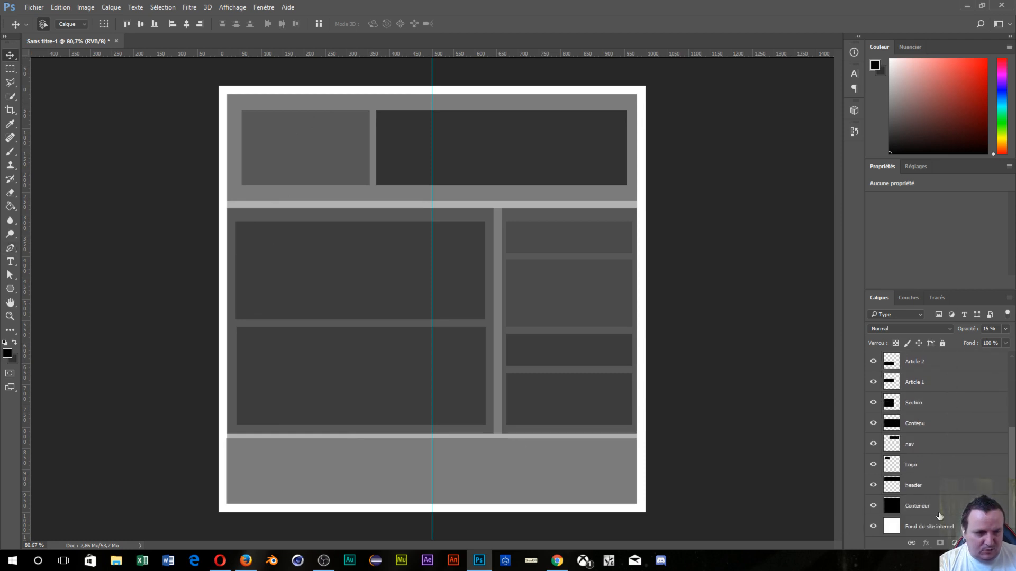
left_click(955, 511)
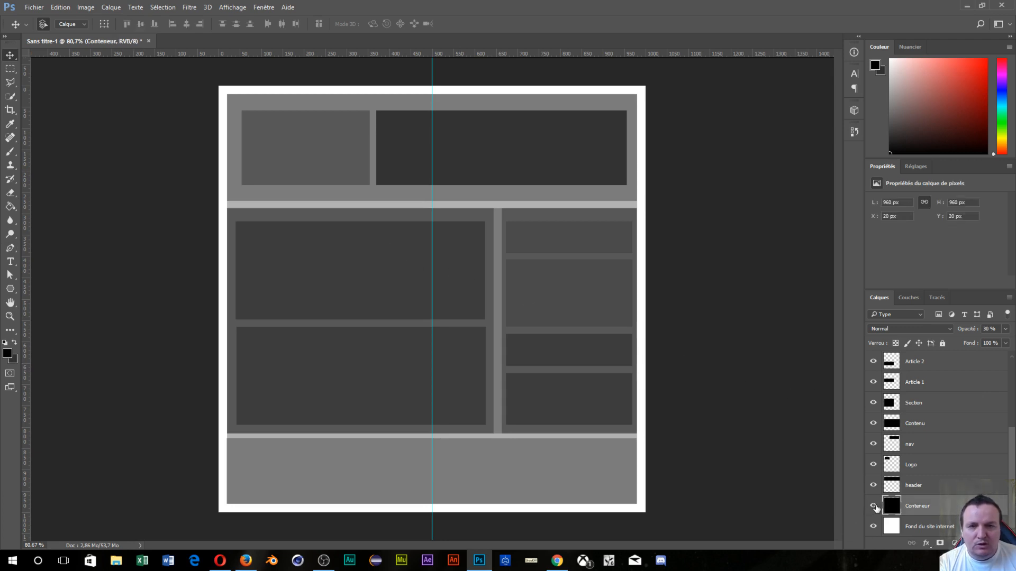
left_click(873, 508)
left_click(873, 508)
left_click(874, 508)
left_click(874, 509)
left_click(873, 508)
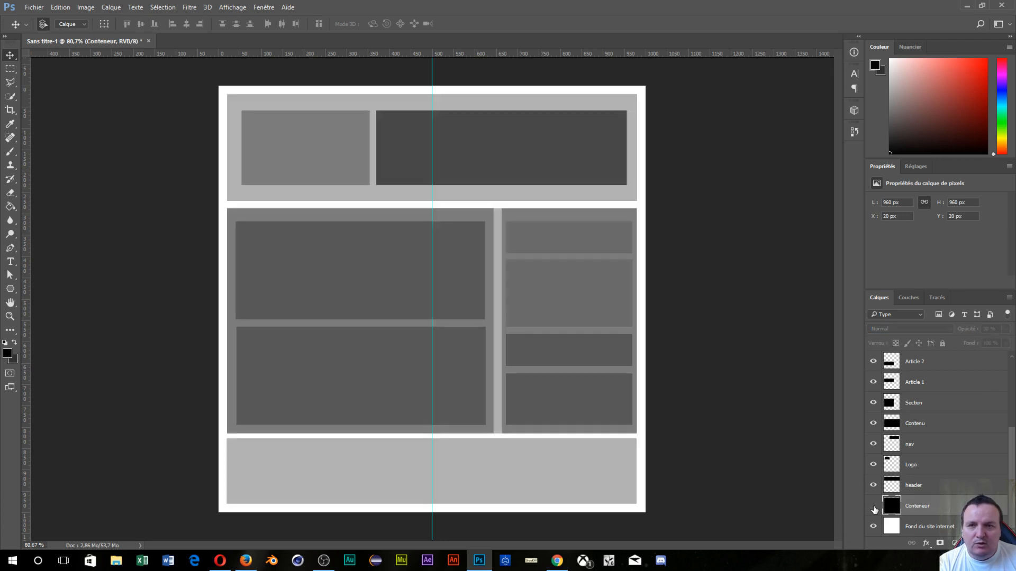
left_click(873, 508)
left_click(873, 509)
left_click(874, 509)
left_click(874, 509)
left_click(875, 509)
left_click(875, 509)
left_click(874, 509)
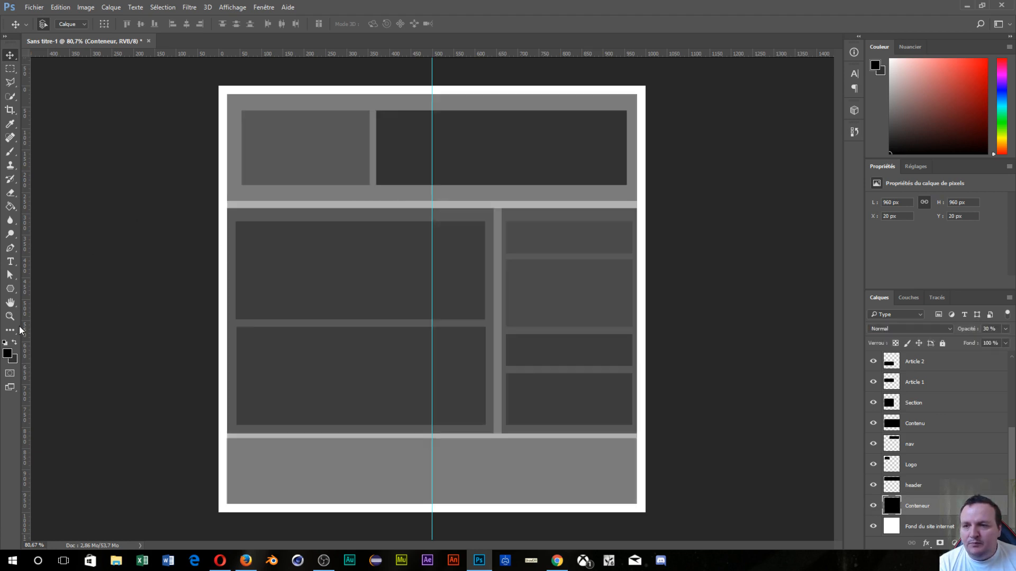
Add a text box about 312 x 48 px just above the Conteneur layer, beneath the header block, reading "conteneur 960px".
left_click(12, 261)
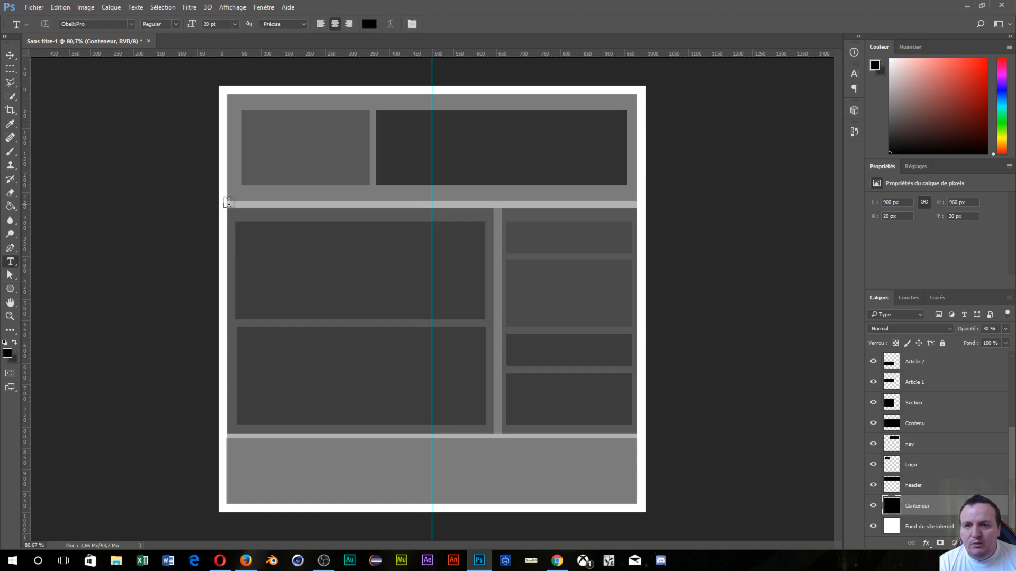
left_click_drag(228, 203, 360, 222)
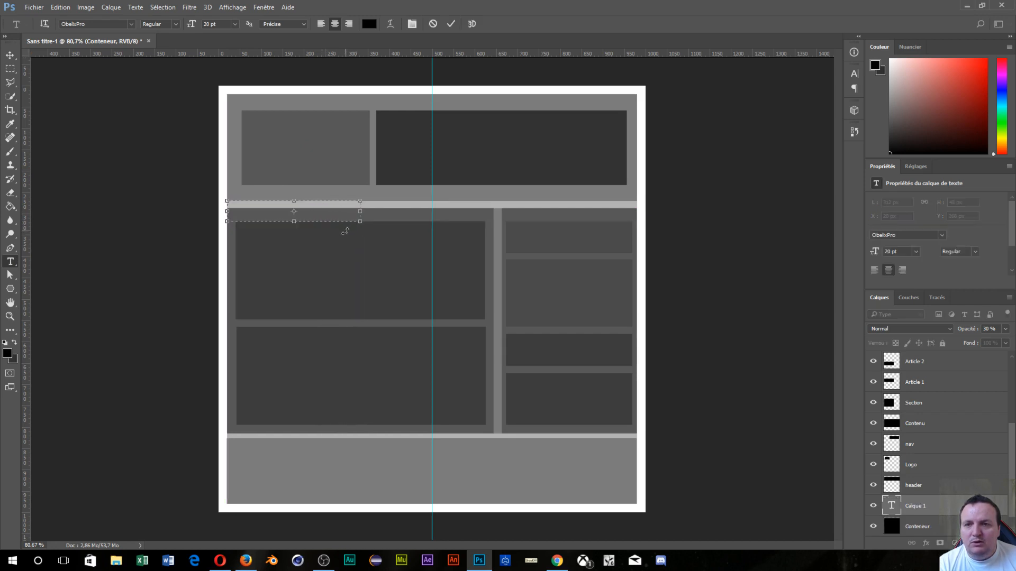
type("C")
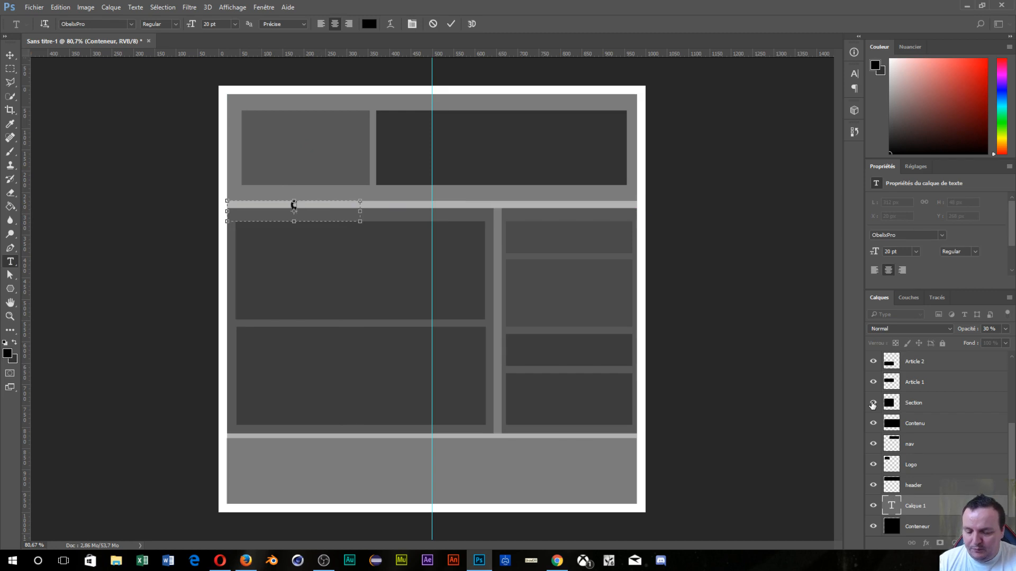
type("ONT")
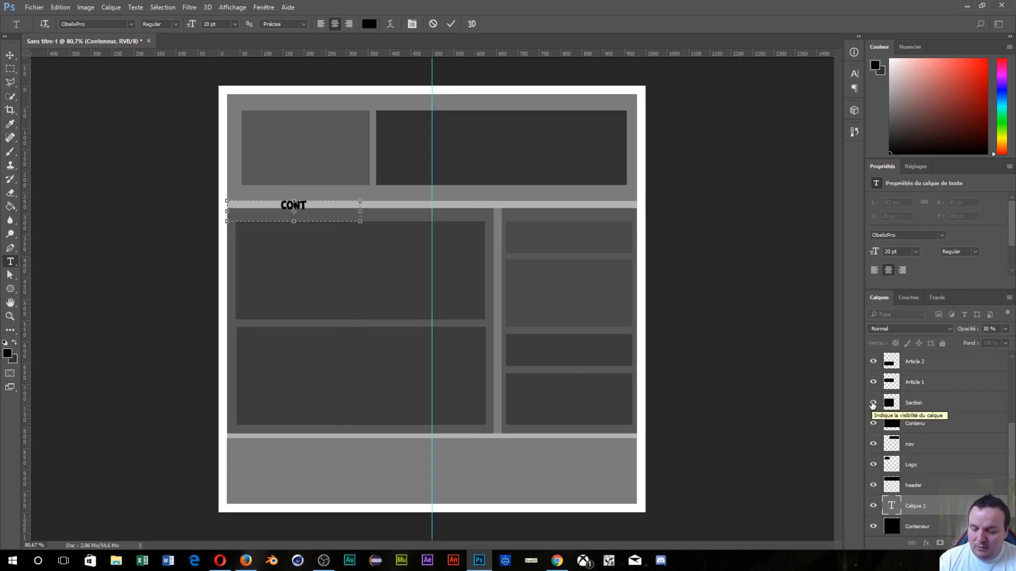
type("ENEUR")
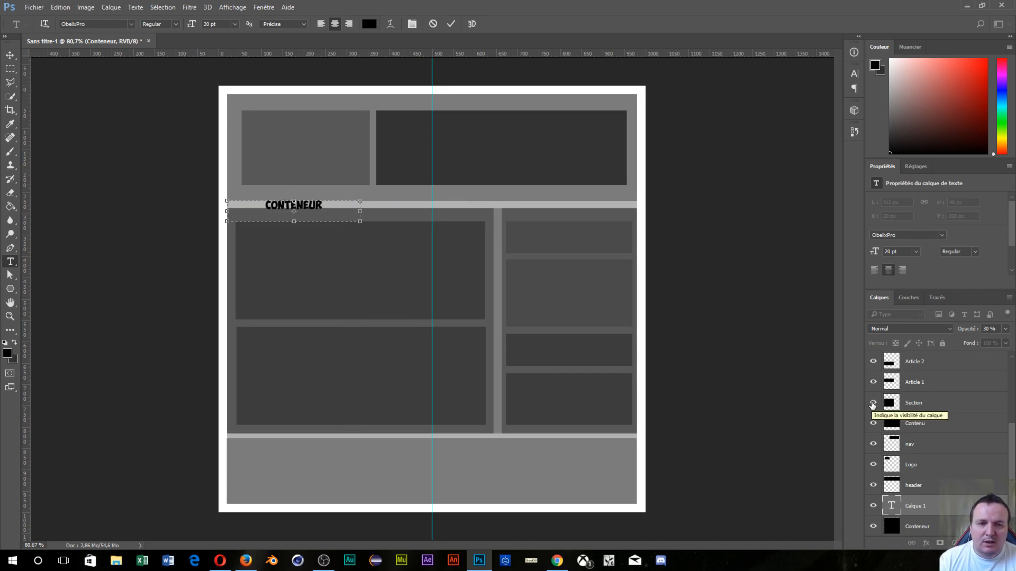
type(" 96")
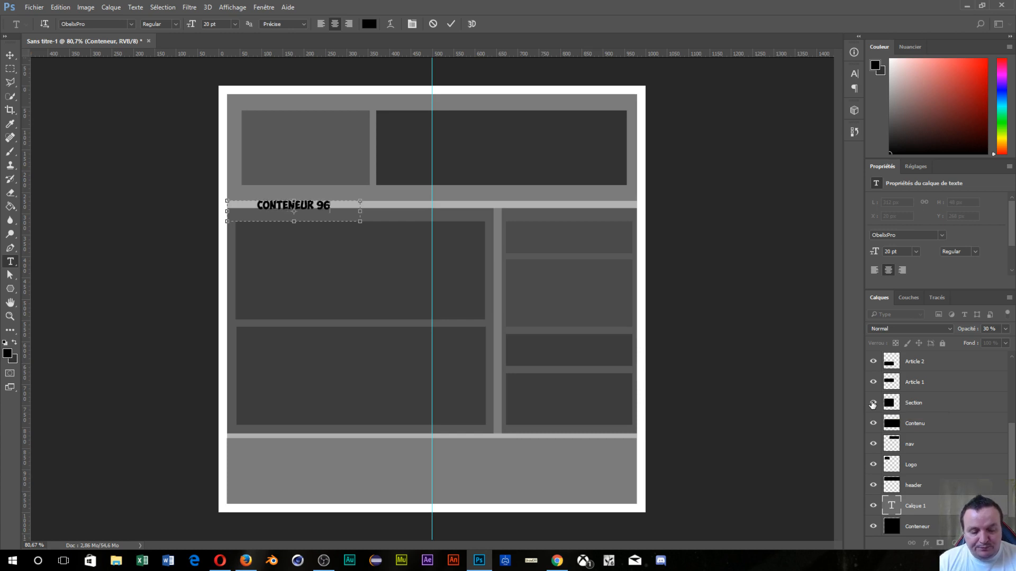
type("0PX")
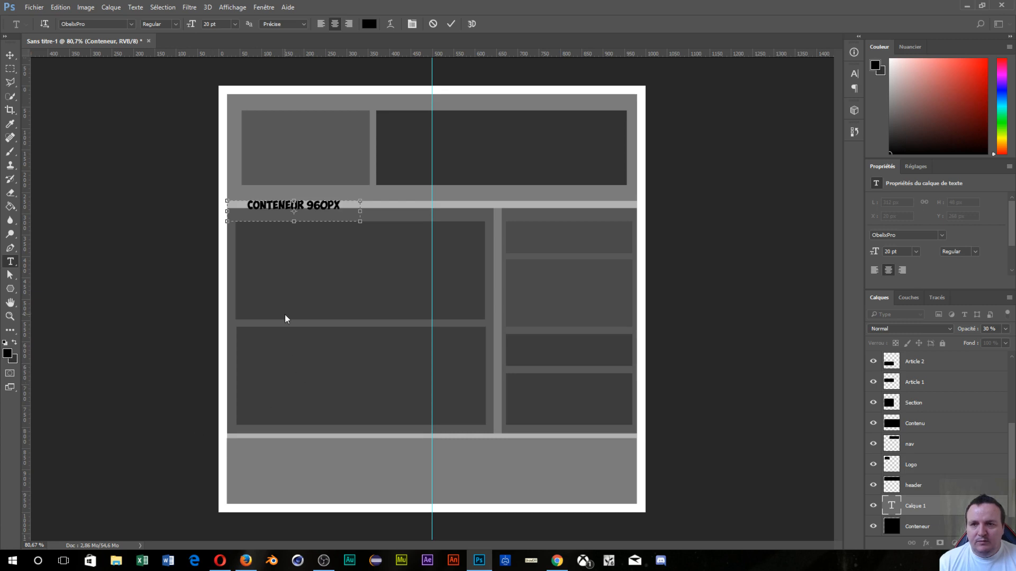
Set the "conteneur 960px" label to Arial at 31 pt and align its text with the container's left edge.
left_click_drag(338, 208, 238, 173)
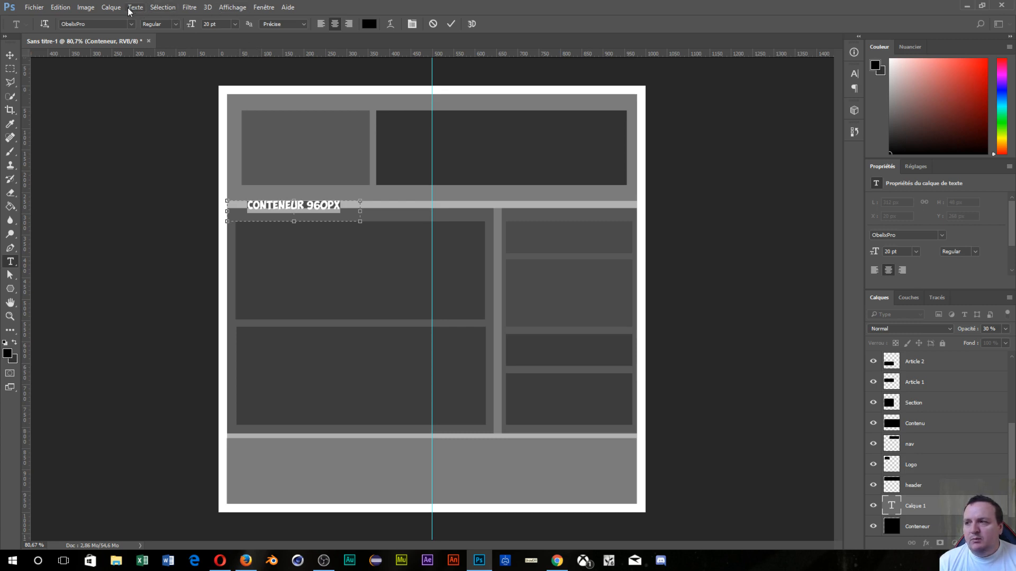
left_click(129, 24)
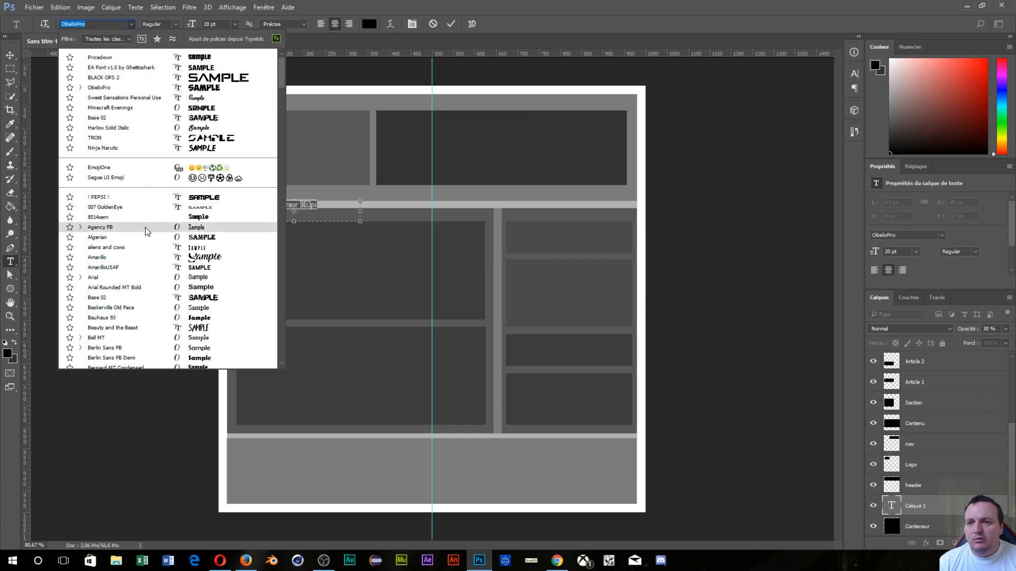
scroll(154, 212, "down", 2)
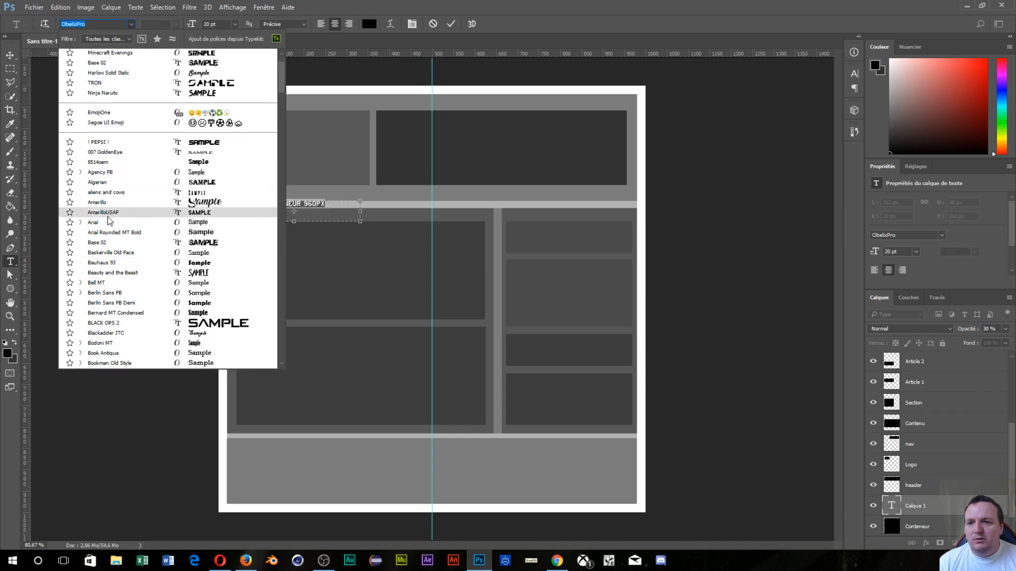
left_click(108, 223)
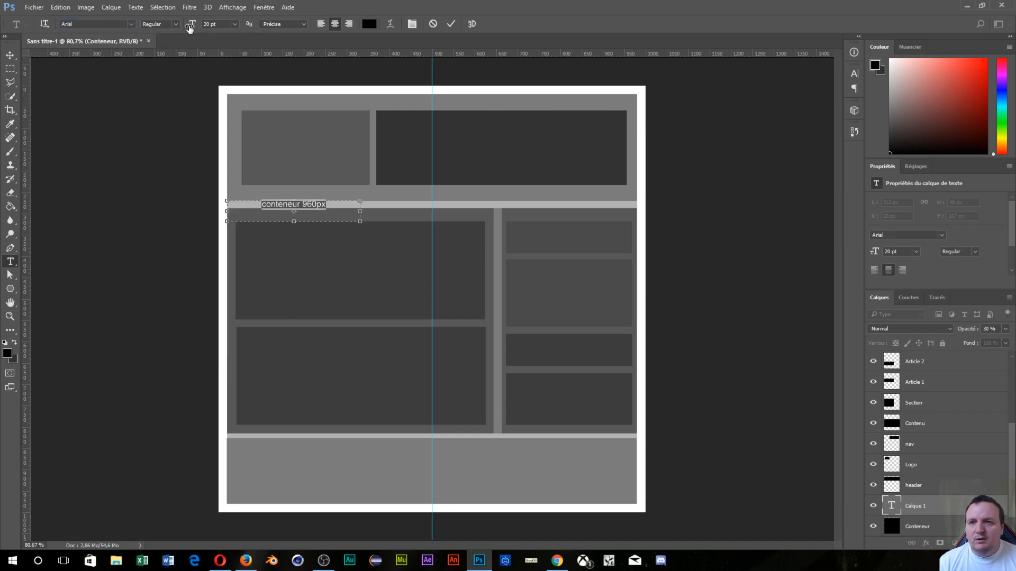
left_click_drag(189, 28, 198, 28)
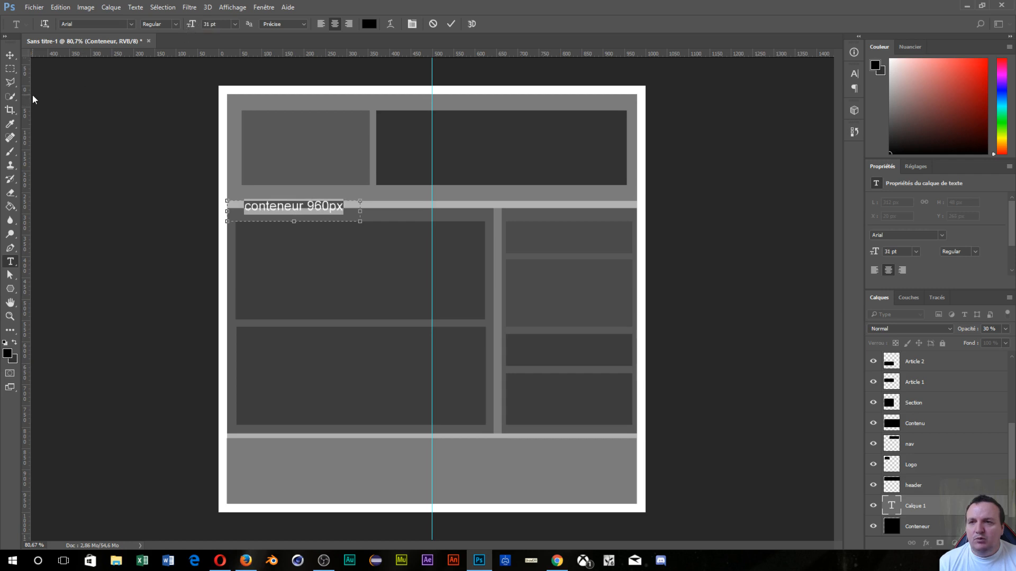
left_click(53, 110)
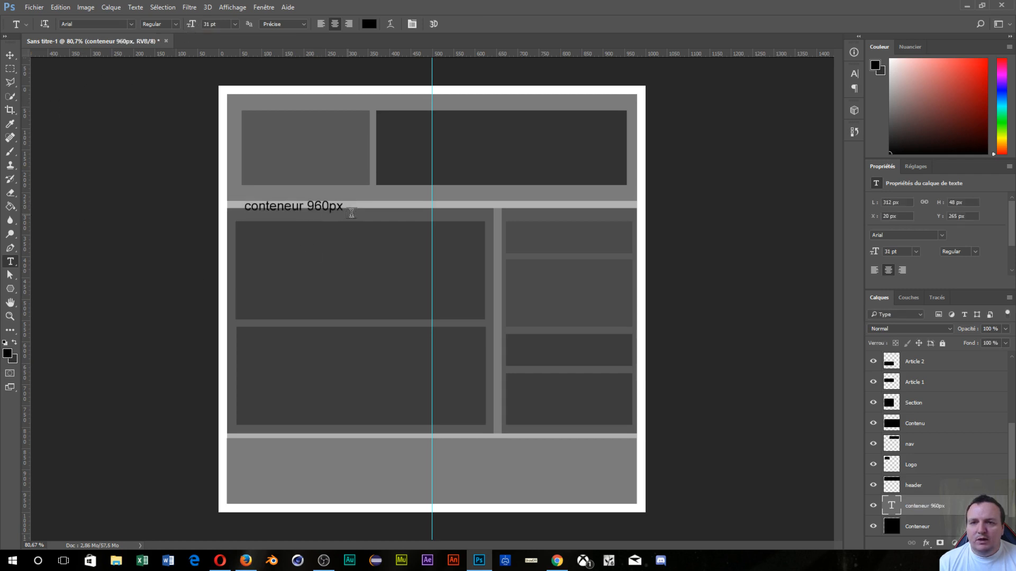
left_click(10, 55)
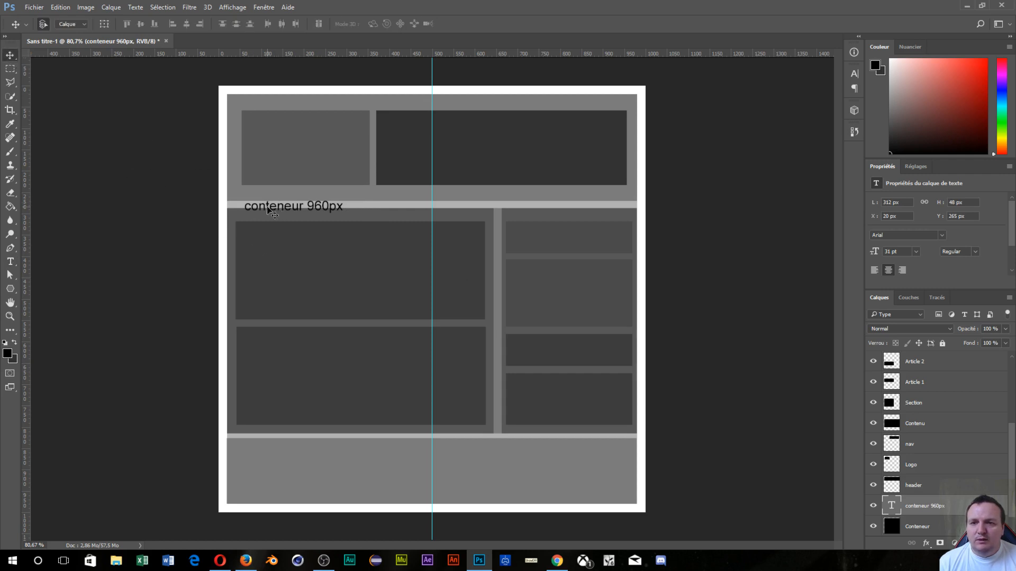
left_click_drag(268, 206, 254, 209)
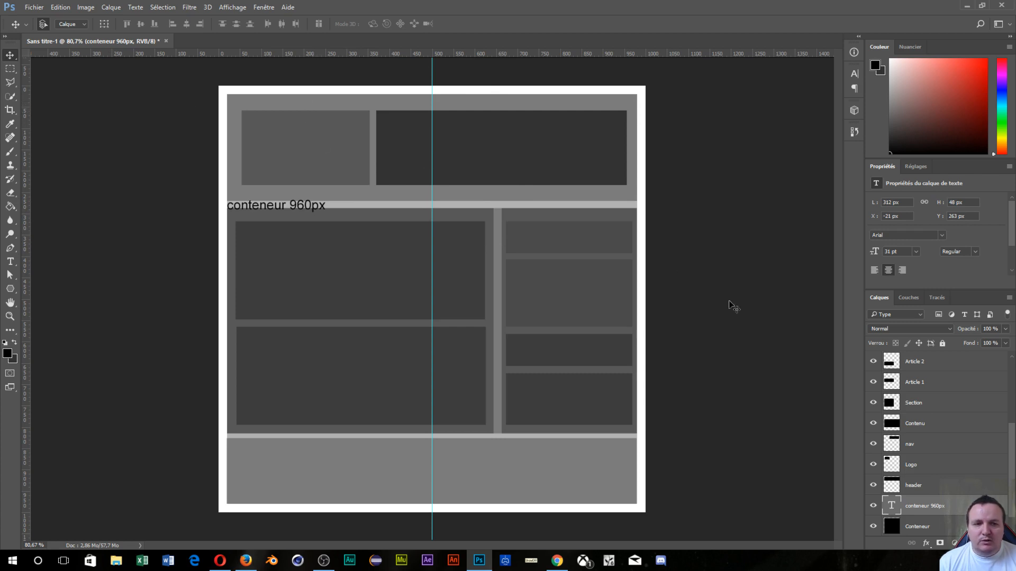
Add the text label "Header" in a box about 251 x 38 px along the header block's upper edge, directly above the header layer.
left_click(928, 486)
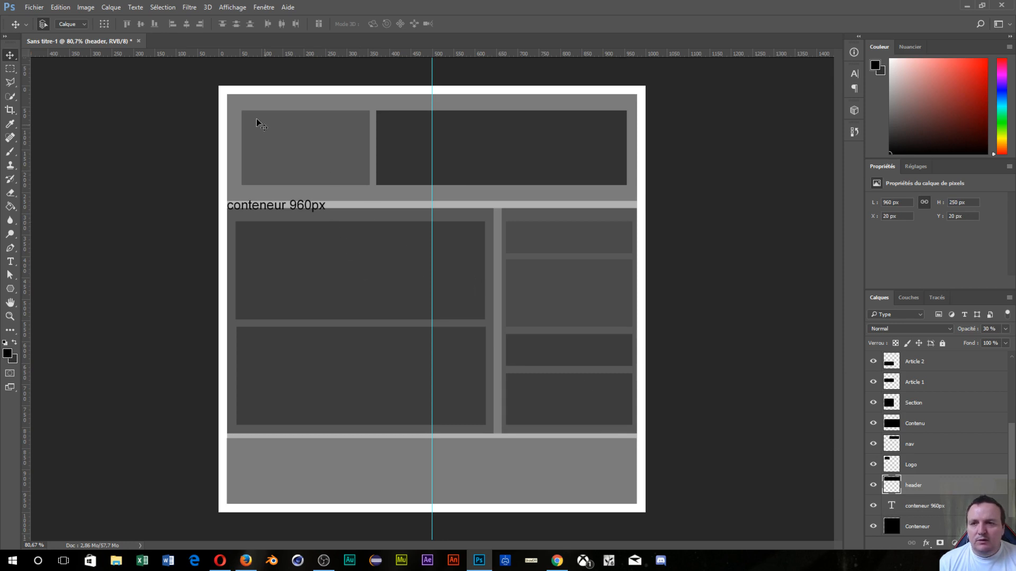
left_click(11, 262)
left_click_drag(233, 94, 343, 110)
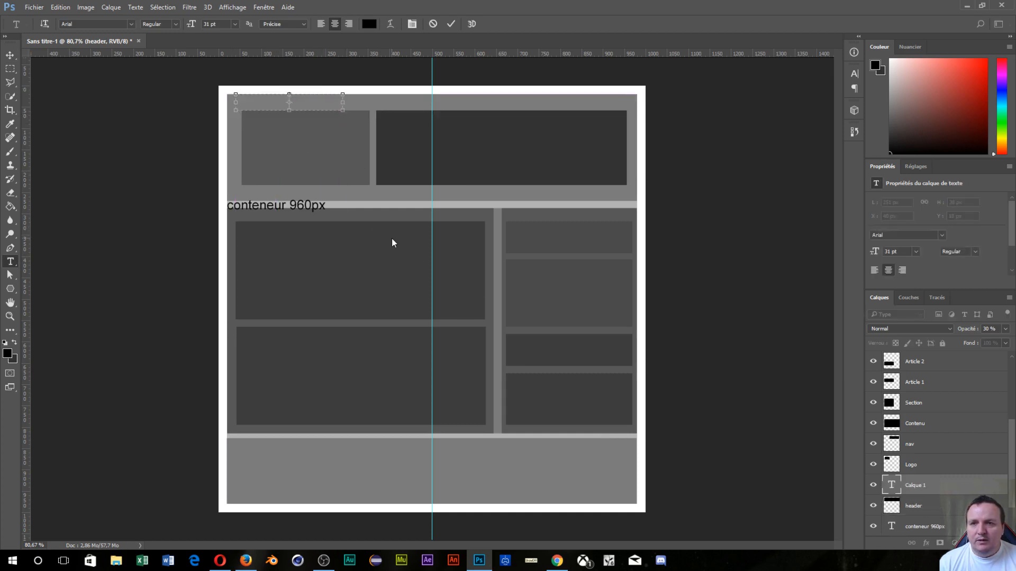
type("Hea")
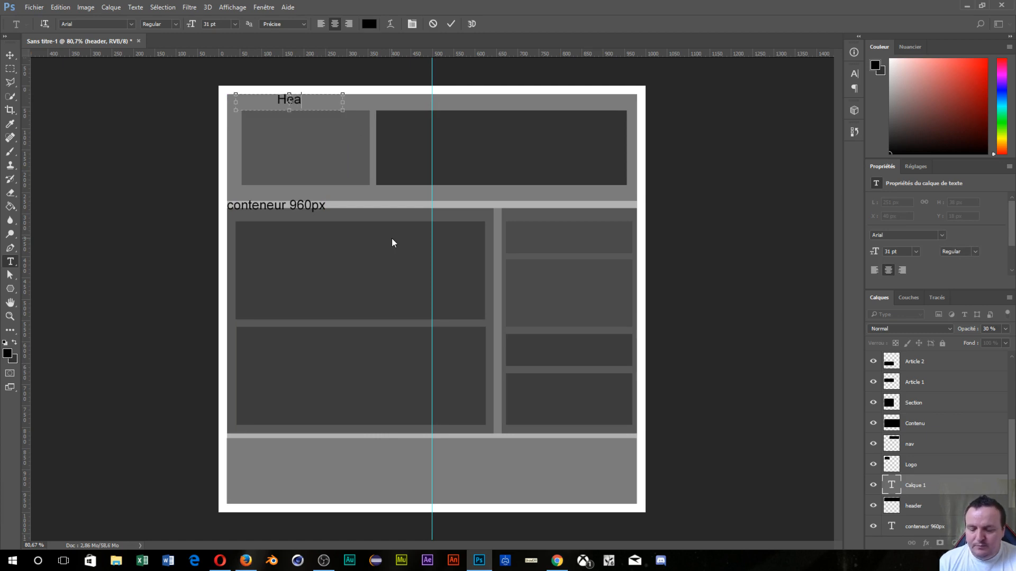
type("der")
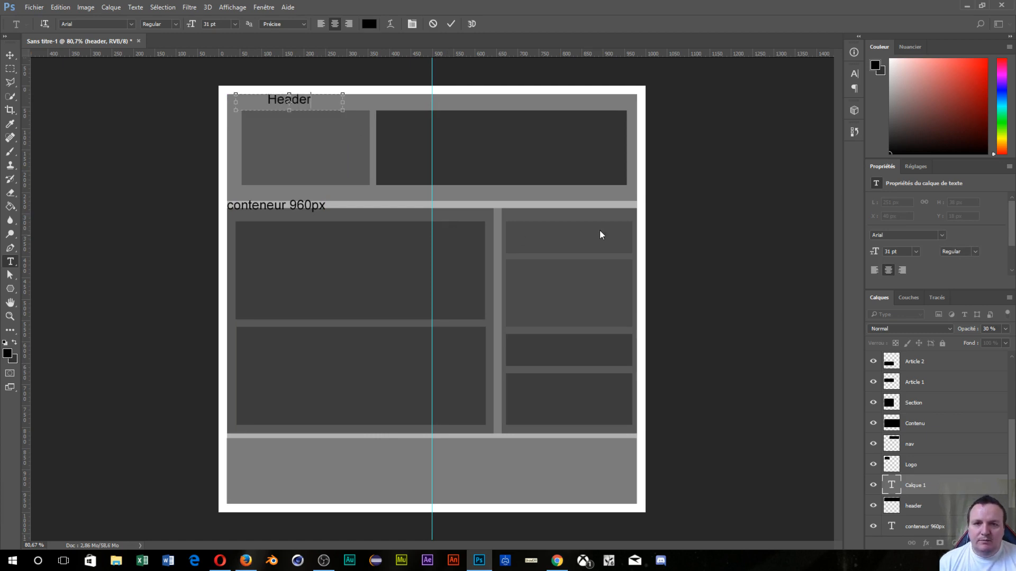
left_click(678, 209)
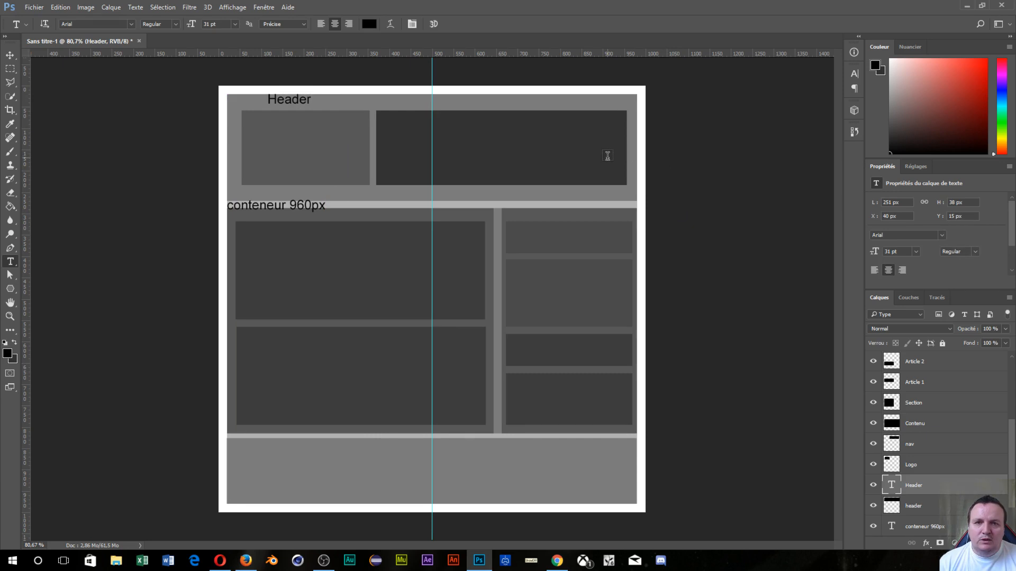
Add the text label "Logo" in a box about 162 x 79 px inside the logo block and move it above the Logo block layer.
left_click_drag(268, 135, 336, 166)
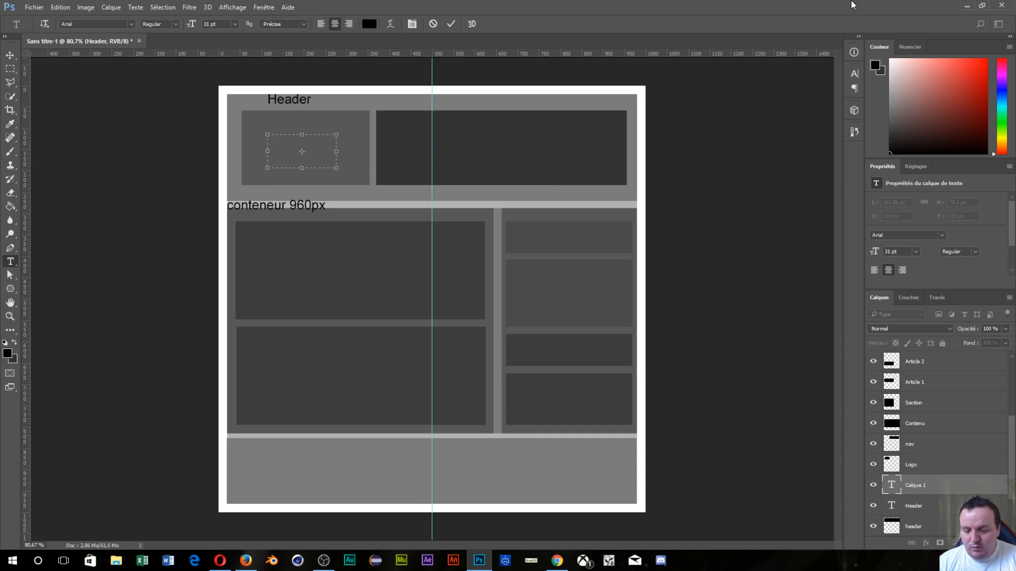
type("Logo")
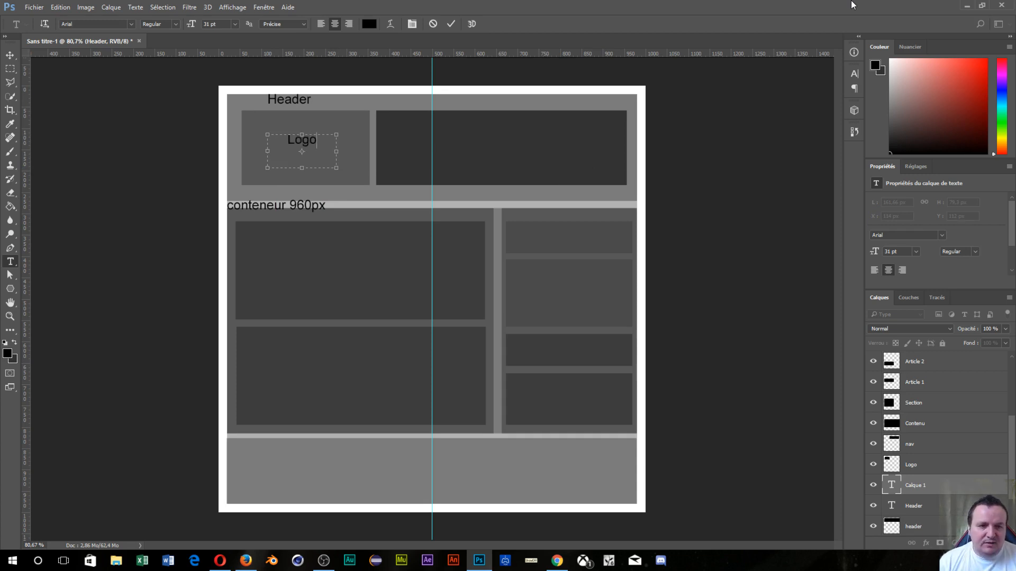
left_click(965, 485)
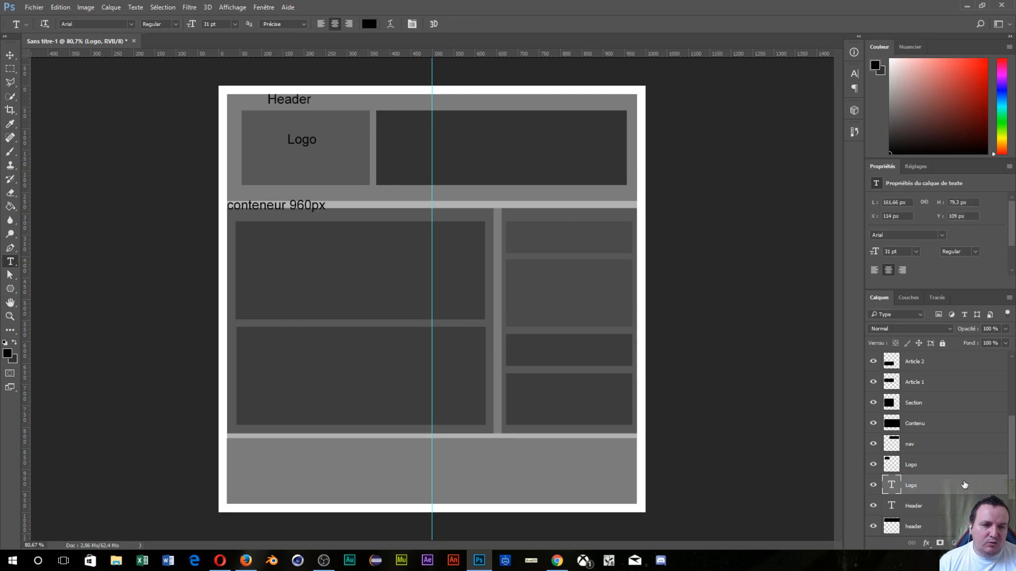
left_click_drag(961, 485, 952, 447)
Add the text label "nav" inside the dark navigation block, directly above the nav layer.
left_click(951, 447)
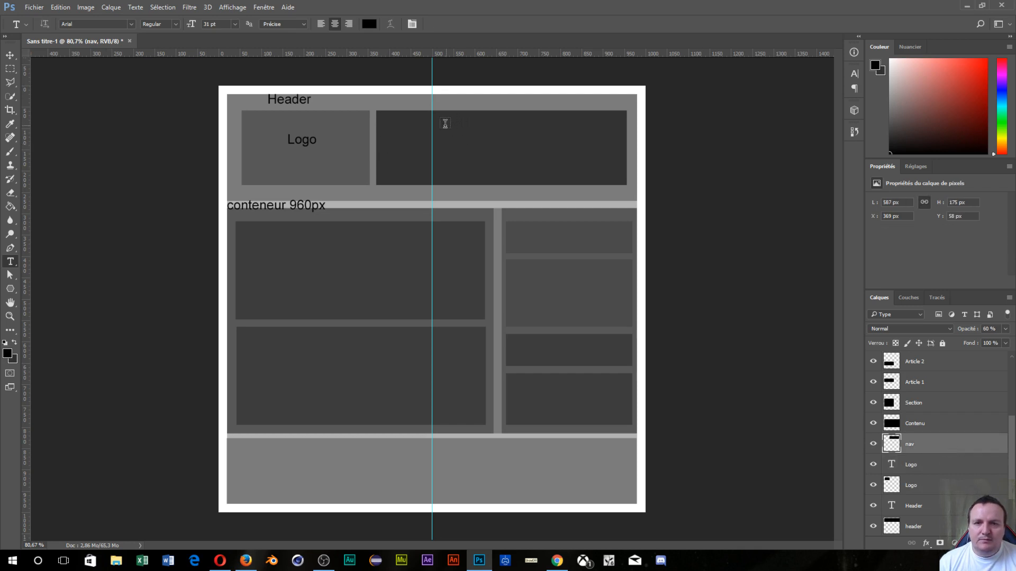
left_click_drag(443, 127, 562, 169)
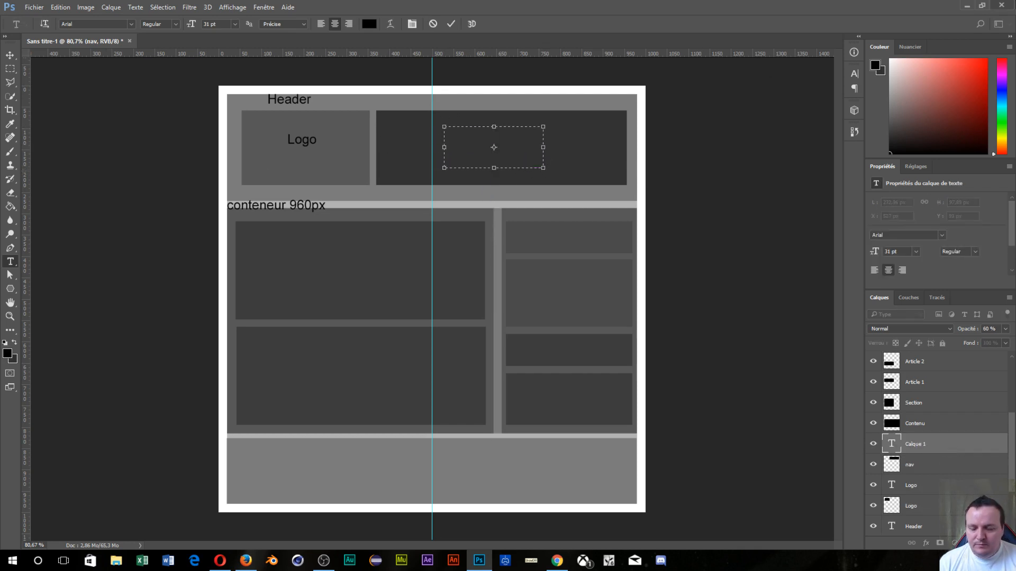
type("nav")
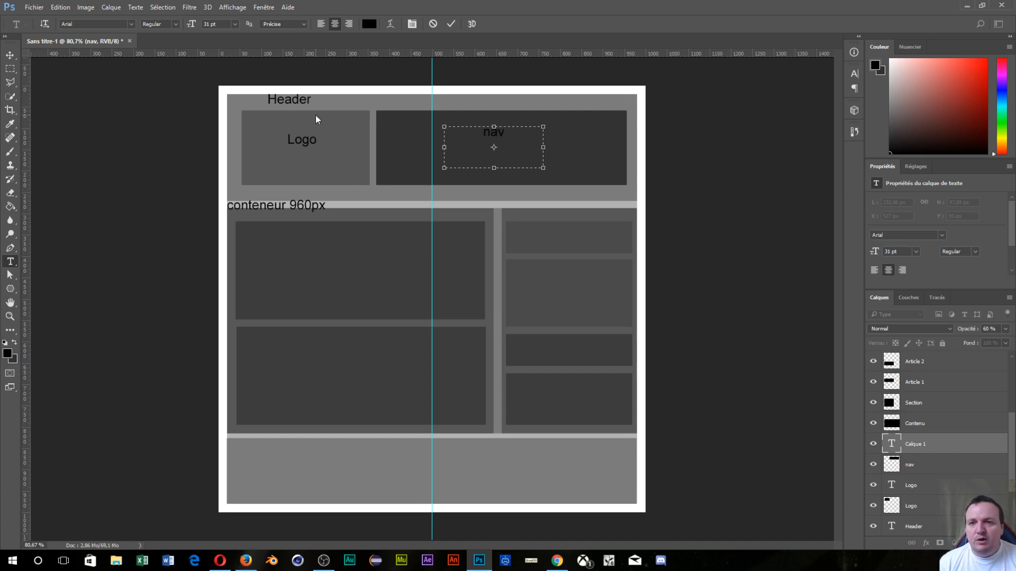
left_click(300, 99)
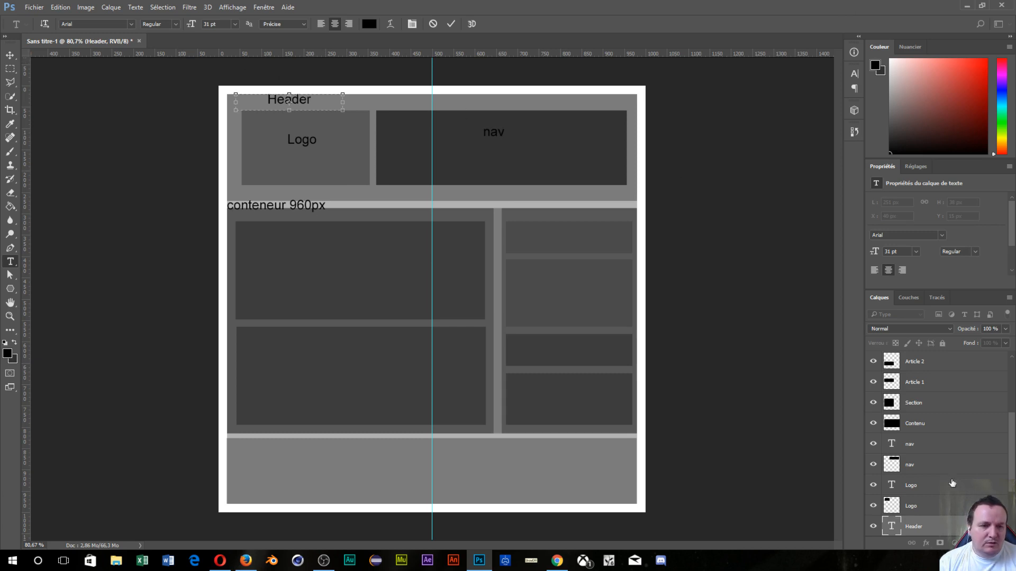
Check the header block's dimensions with Free Transform, leaving the block unaltered.
scroll(932, 497, "down", 3)
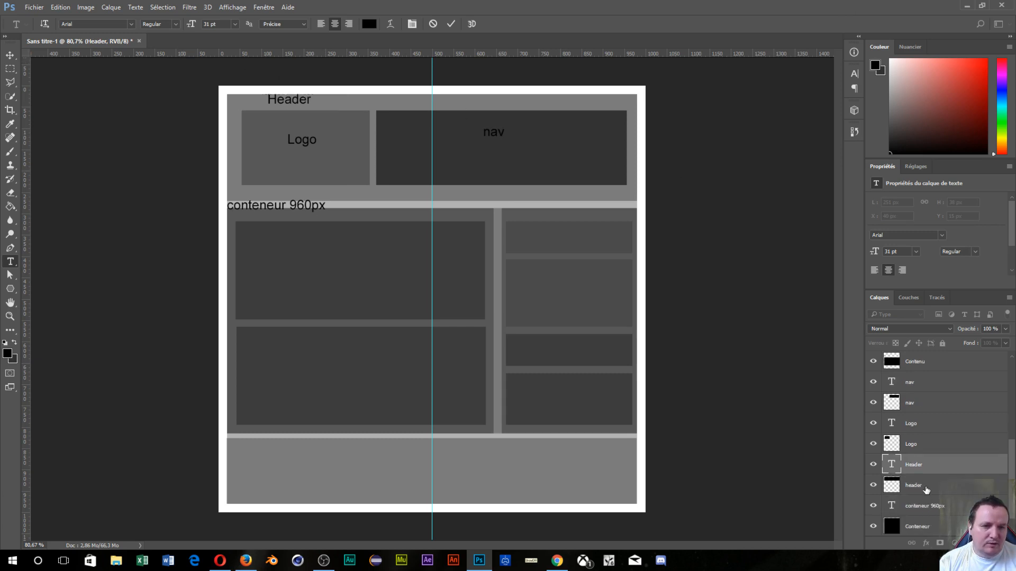
left_click(925, 487)
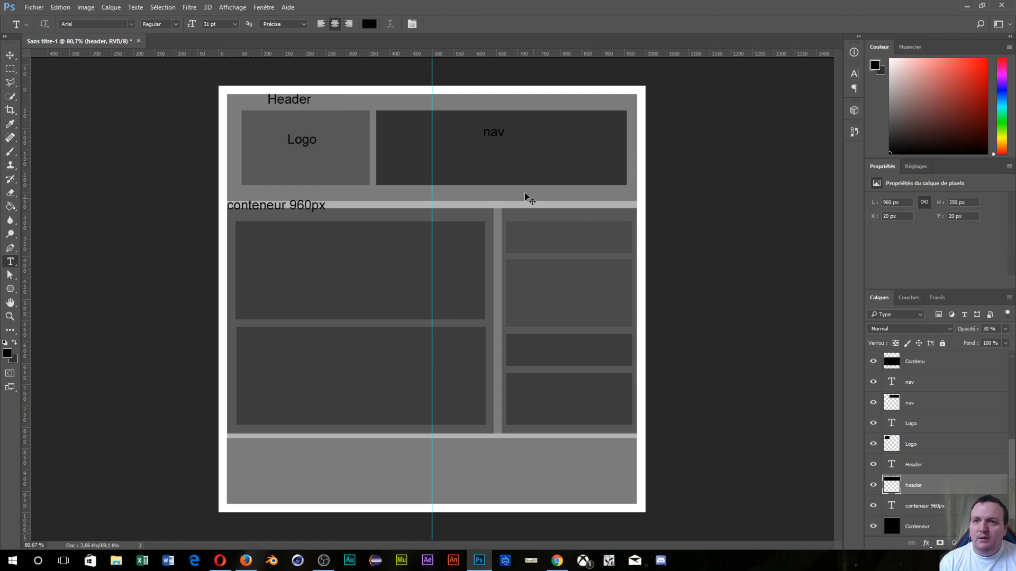
key("ctrl+t")
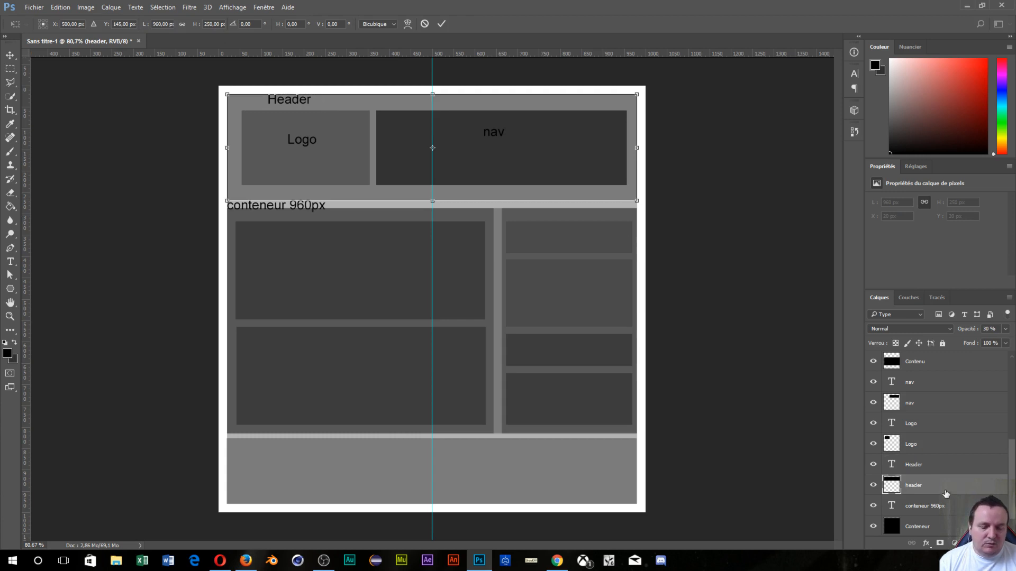
key("Return")
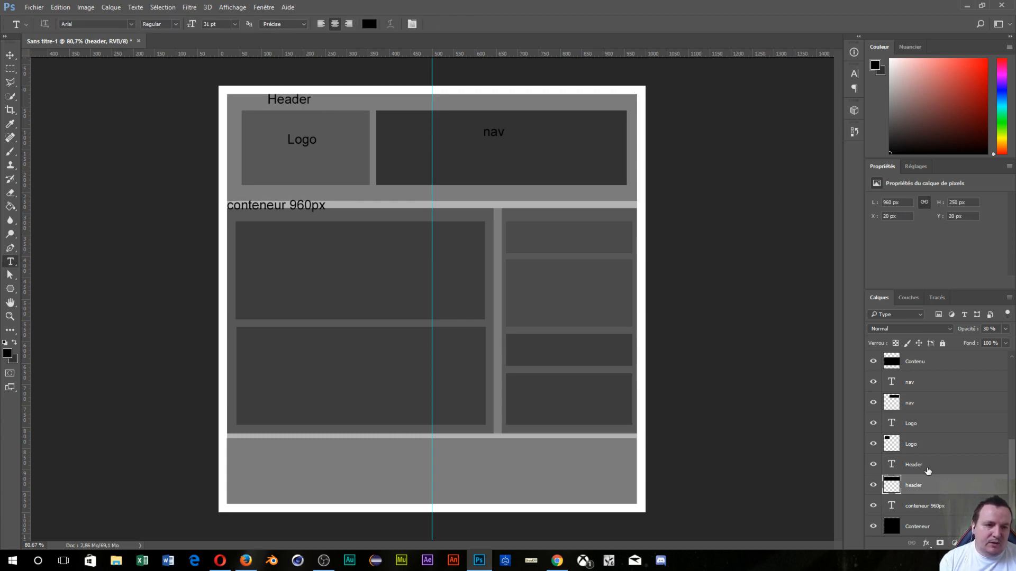
Extend the Header text label with its block's dimensions so it reads "Header 960 px 250 px".
left_click(927, 470)
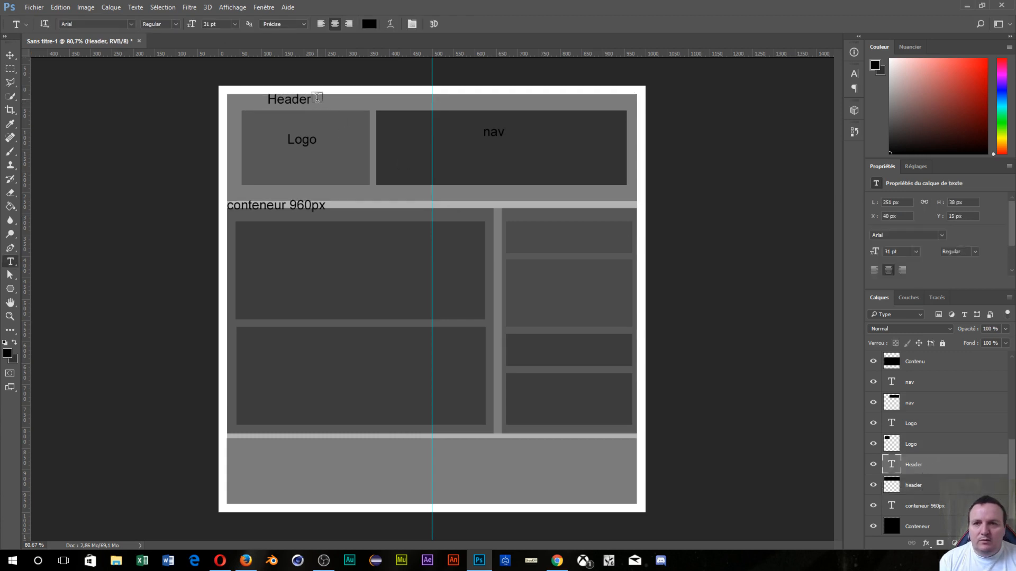
left_click(310, 99)
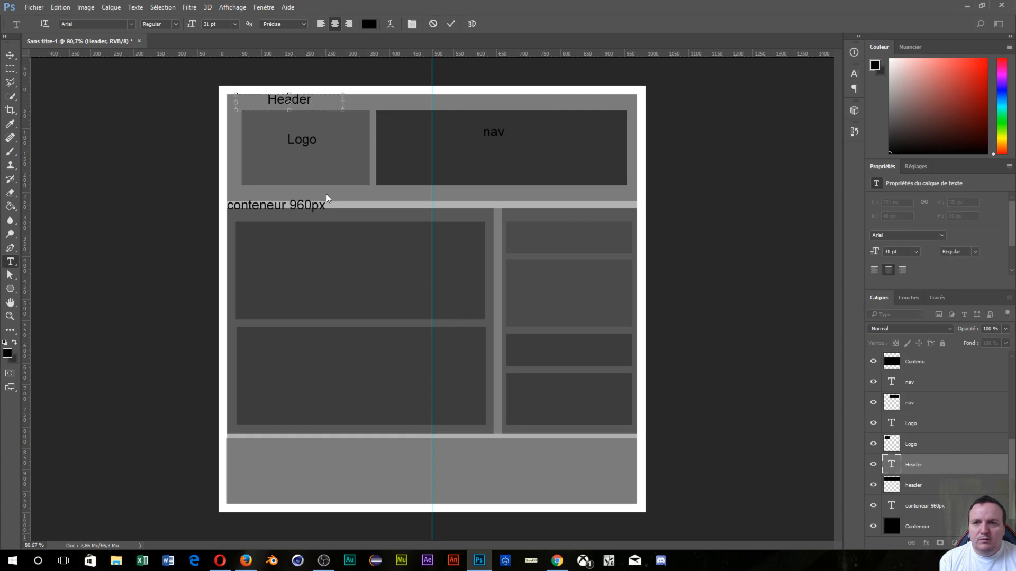
type("9")
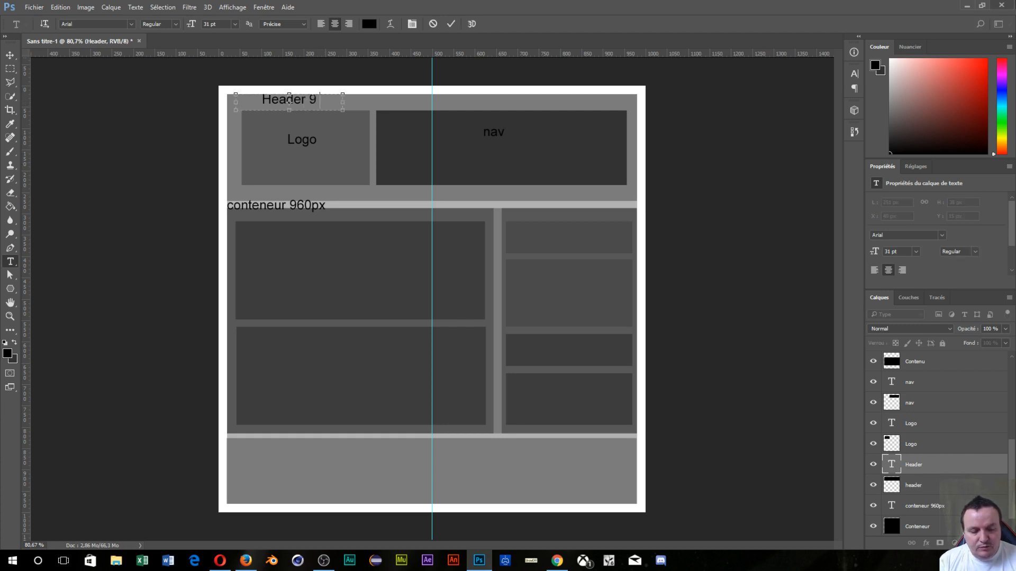
type("60")
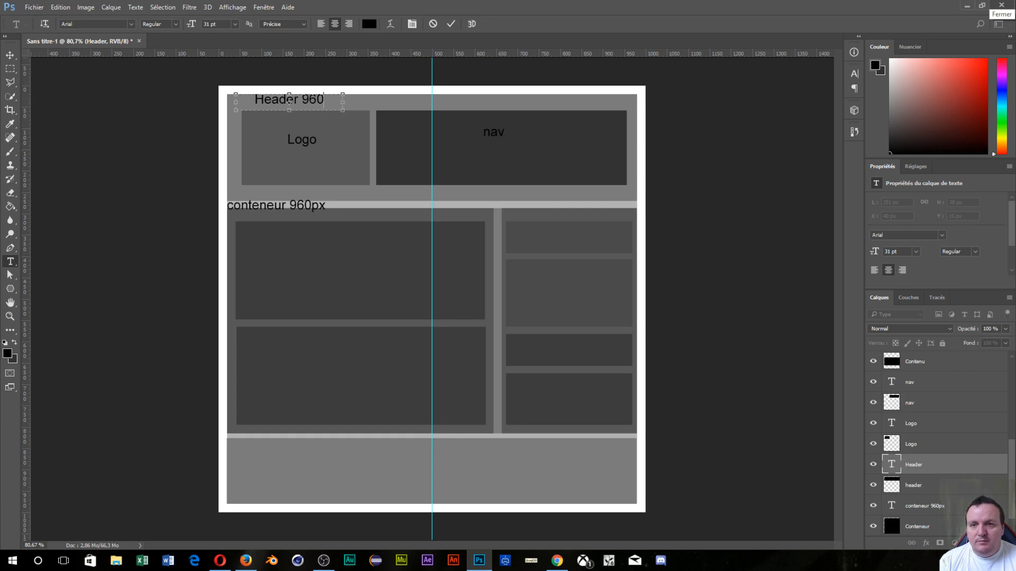
type(" px 2")
key("BackSpace")
key("BackSpace")
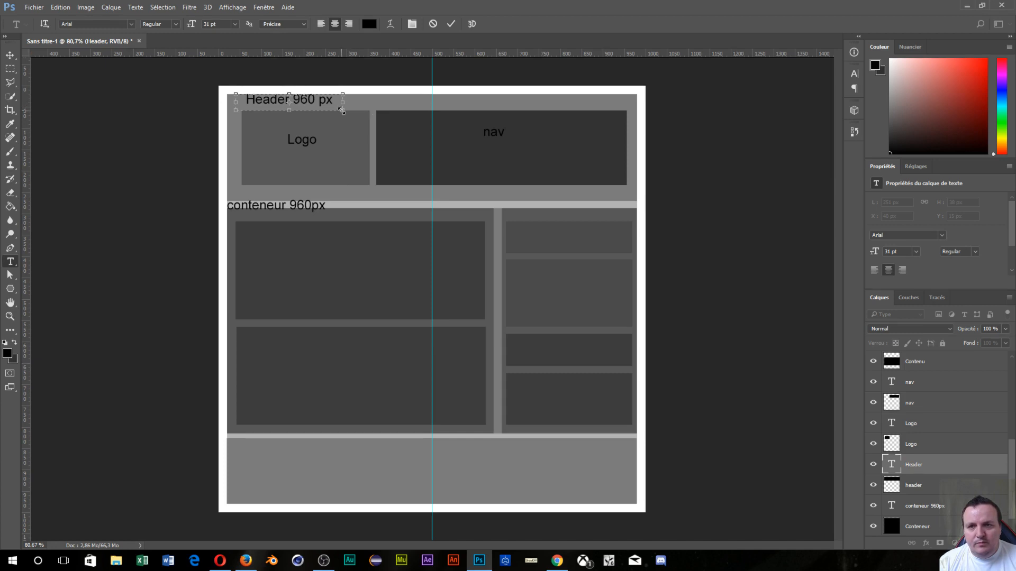
type("250")
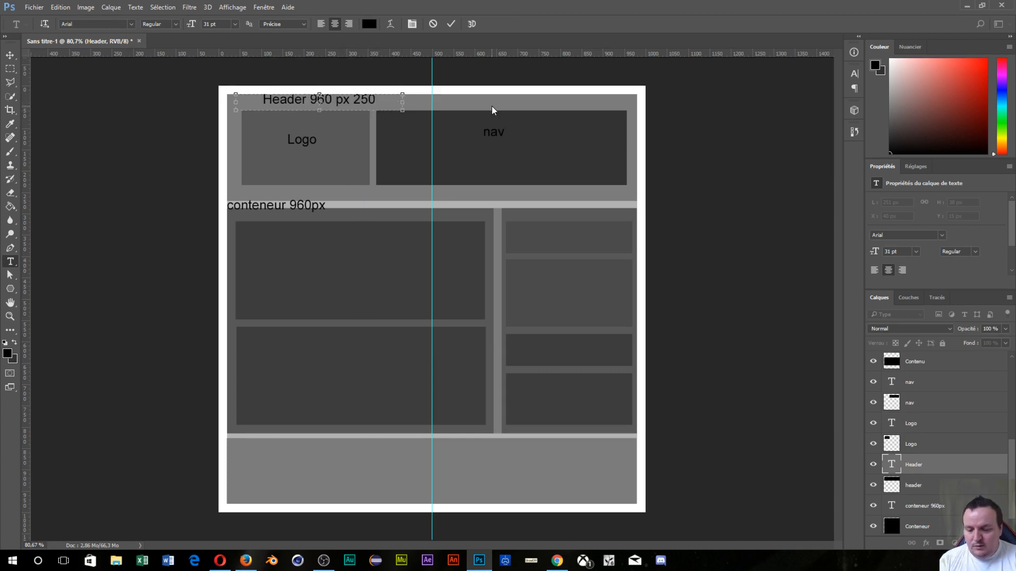
type(" px")
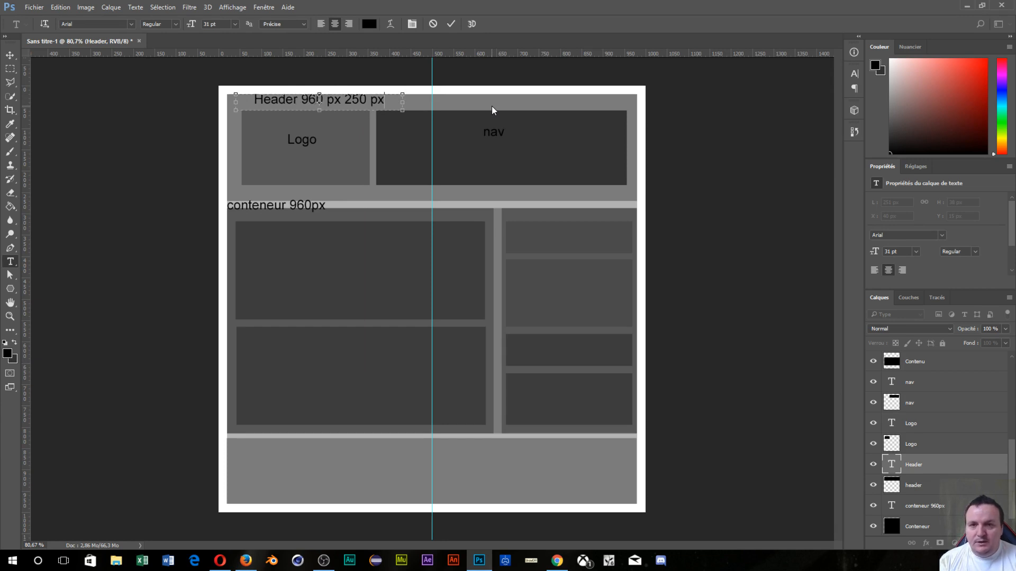
left_click(297, 153)
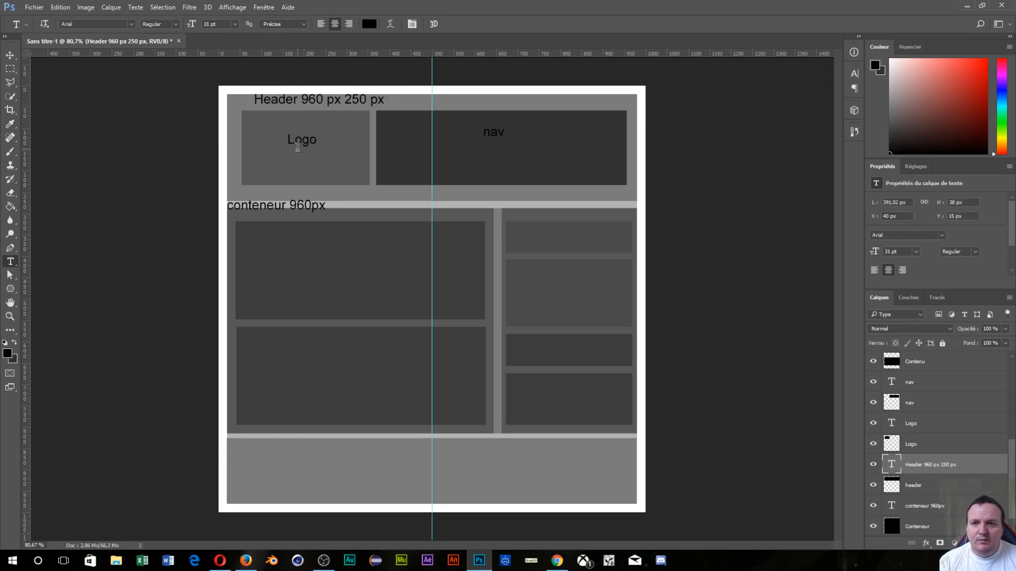
Extend the Logo label to "Logo 300 px 175 px" and narrow its text box so each dimension sits on its own line.
left_click(930, 445)
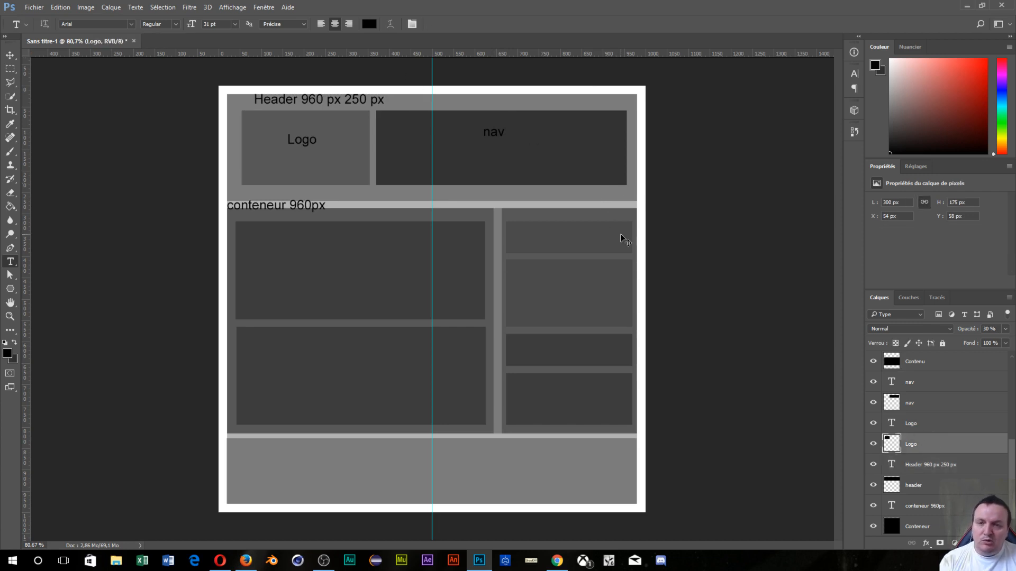
key("ctrl+t")
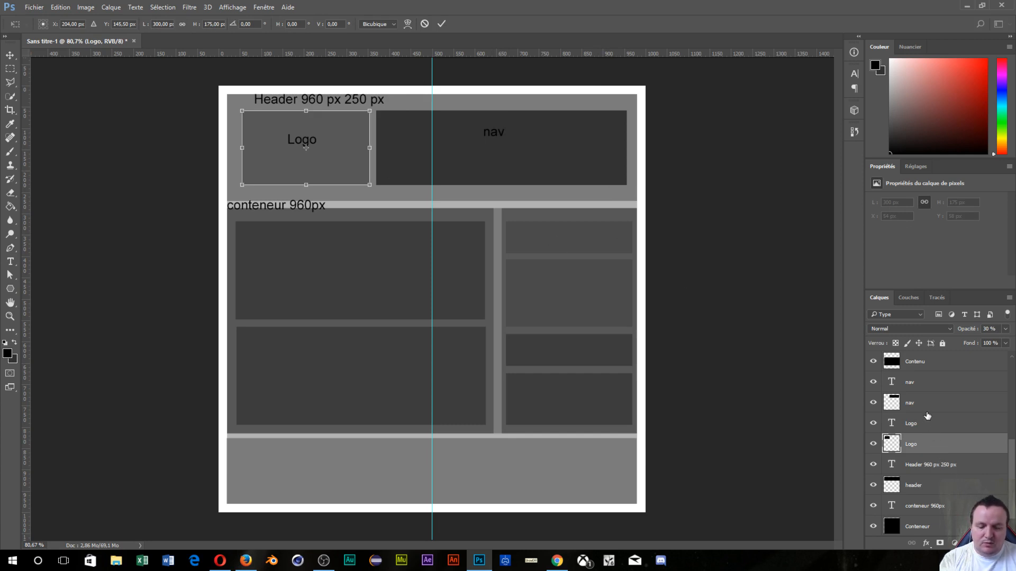
key("Return")
key("t")
left_click(915, 423)
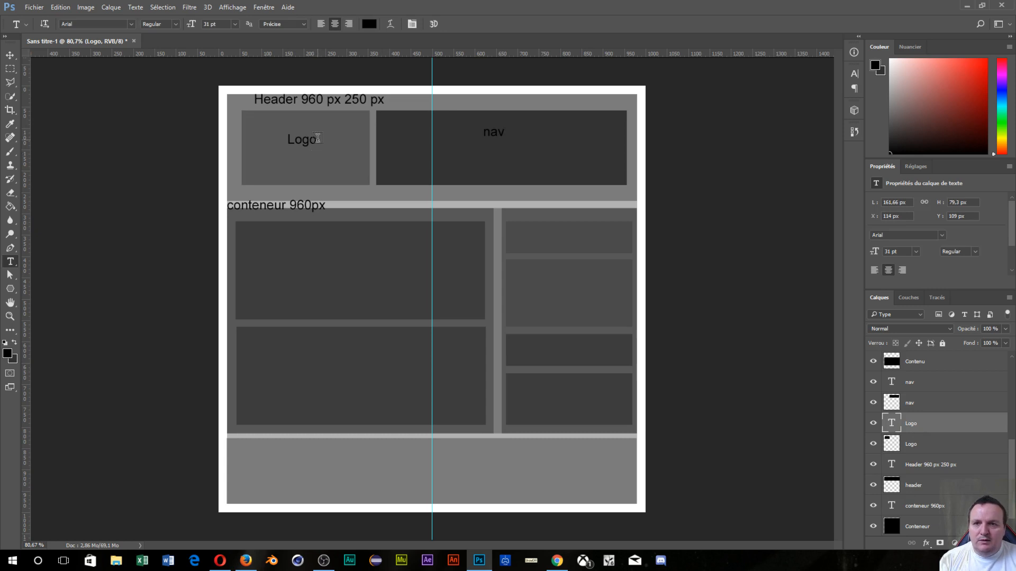
left_click(316, 138)
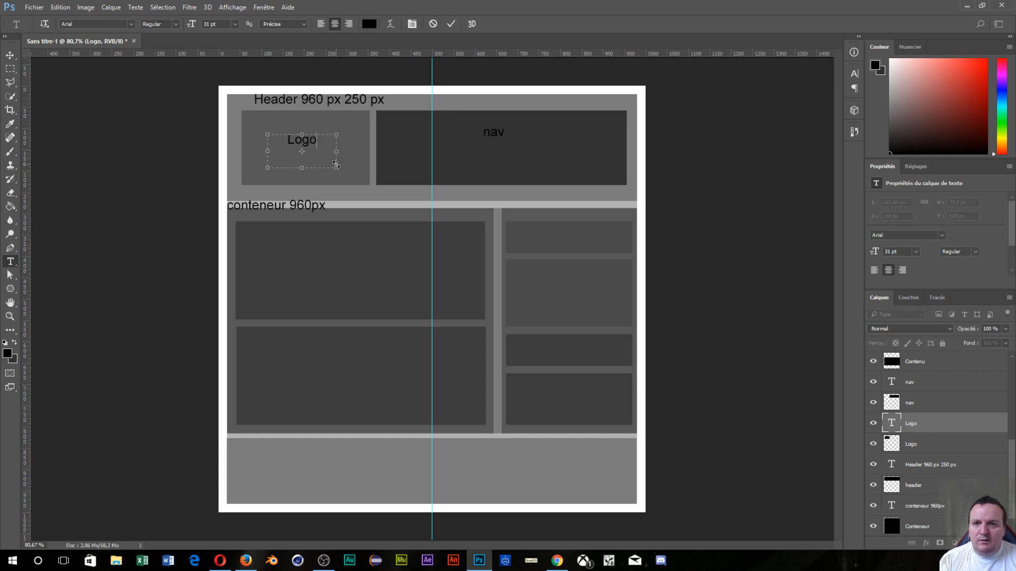
type("300")
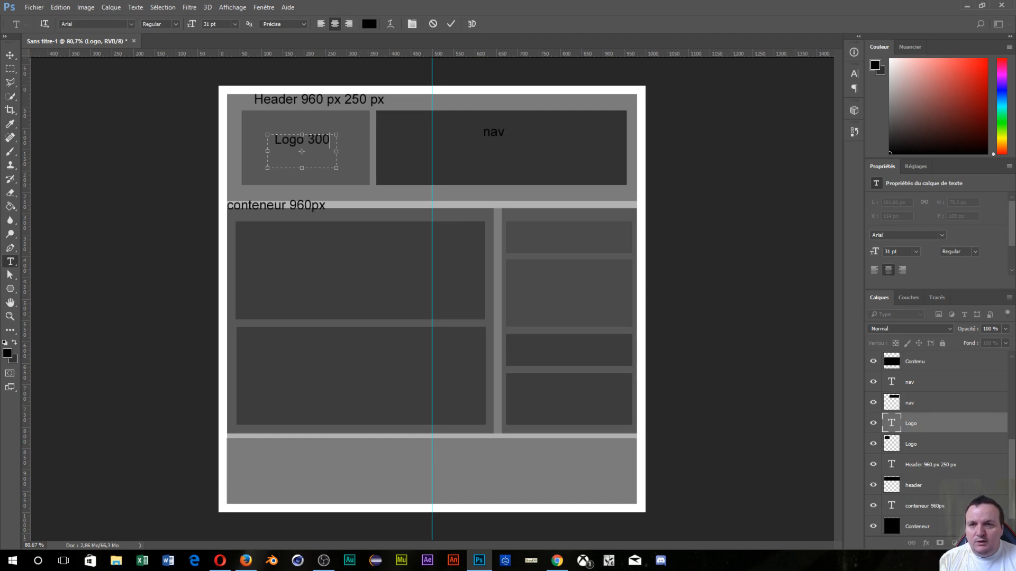
type(" px")
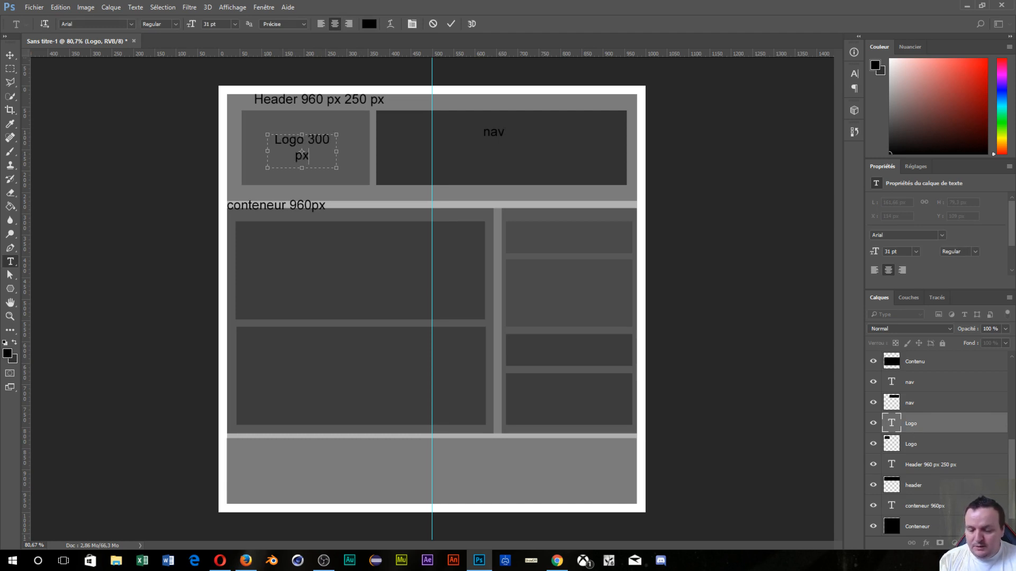
type(" 175")
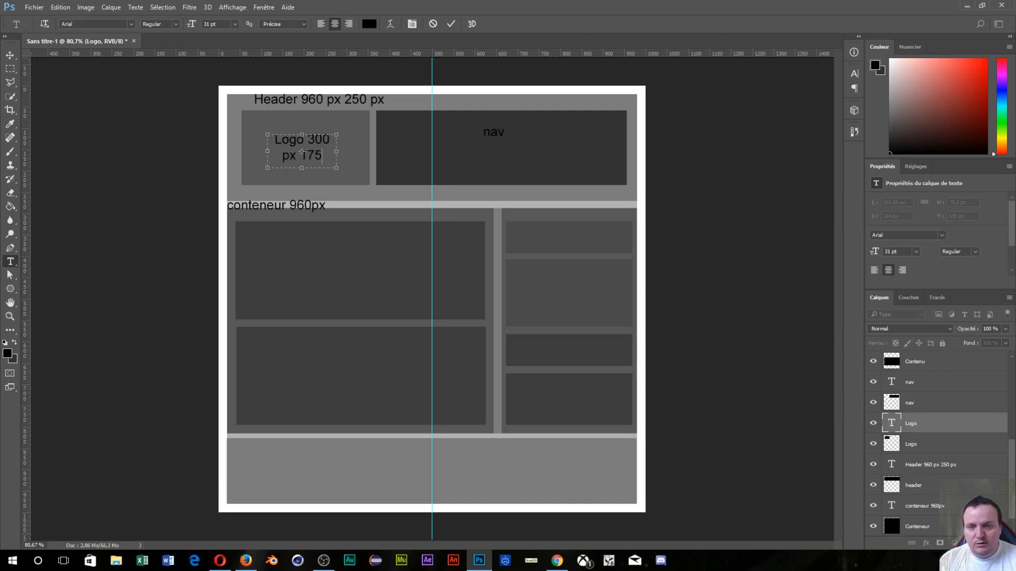
type(" px")
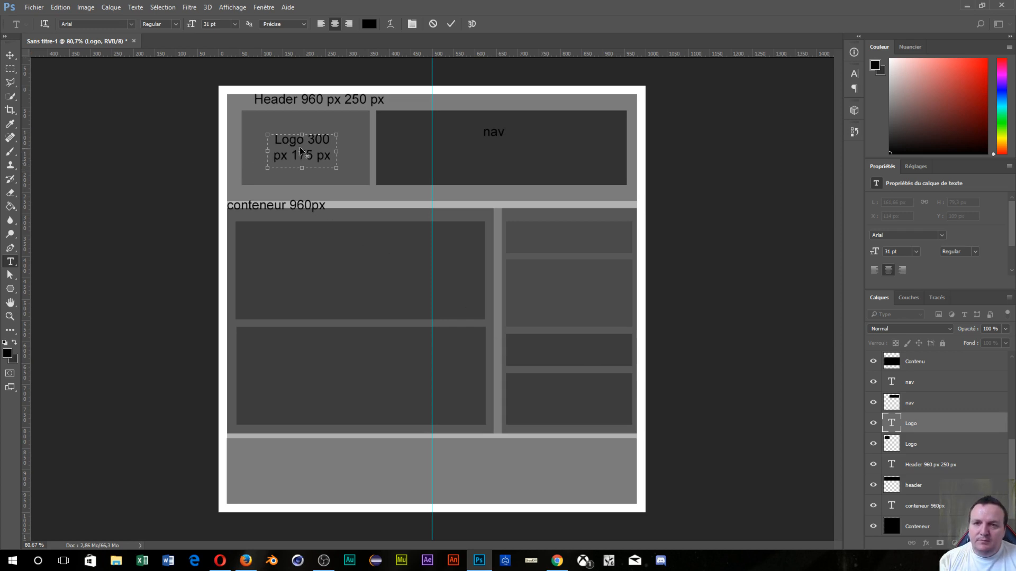
left_click_drag(333, 153, 294, 186)
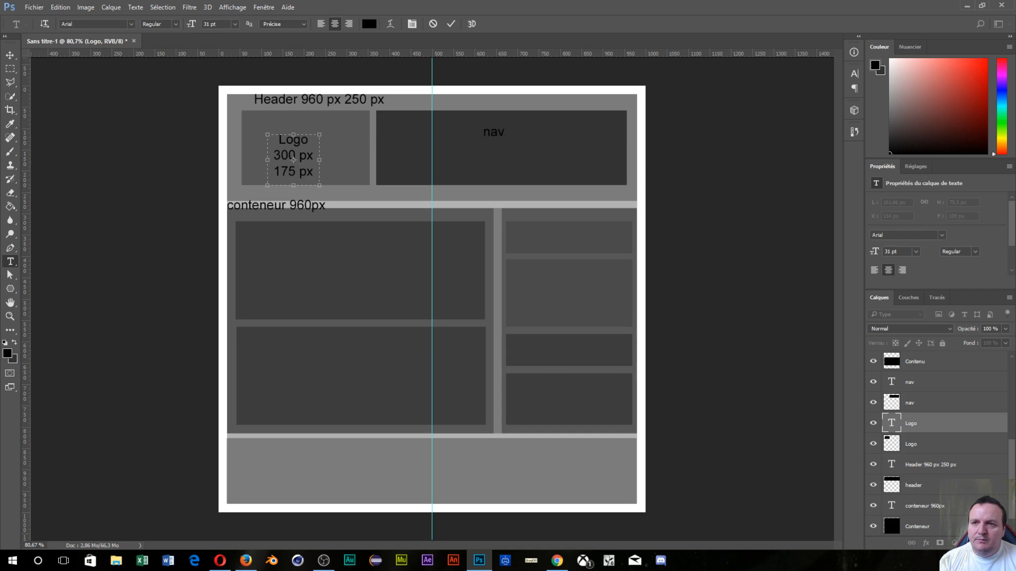
left_click(197, 118)
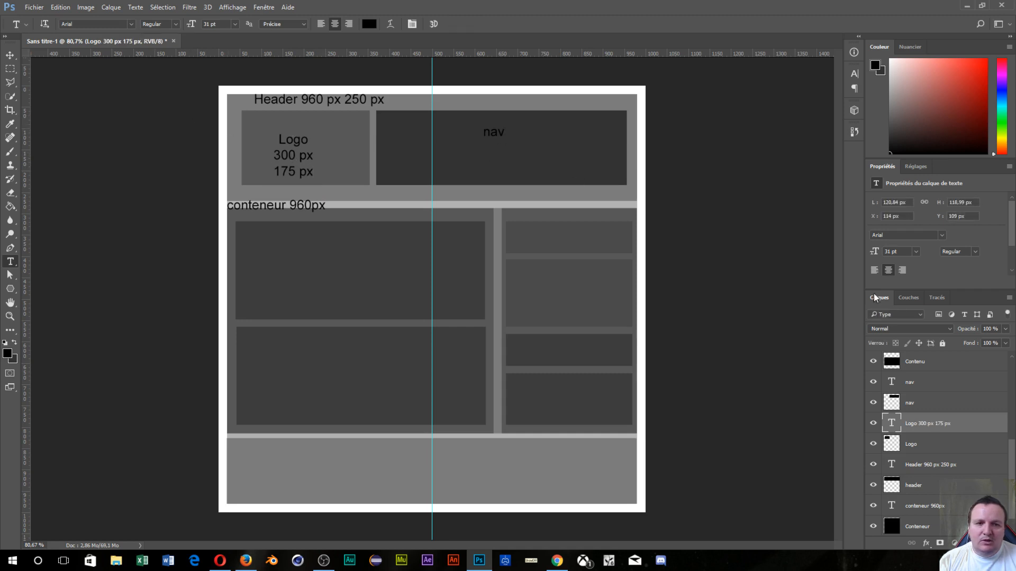
Set the nav block's width to 600 px with Free Transform.
left_click(917, 412)
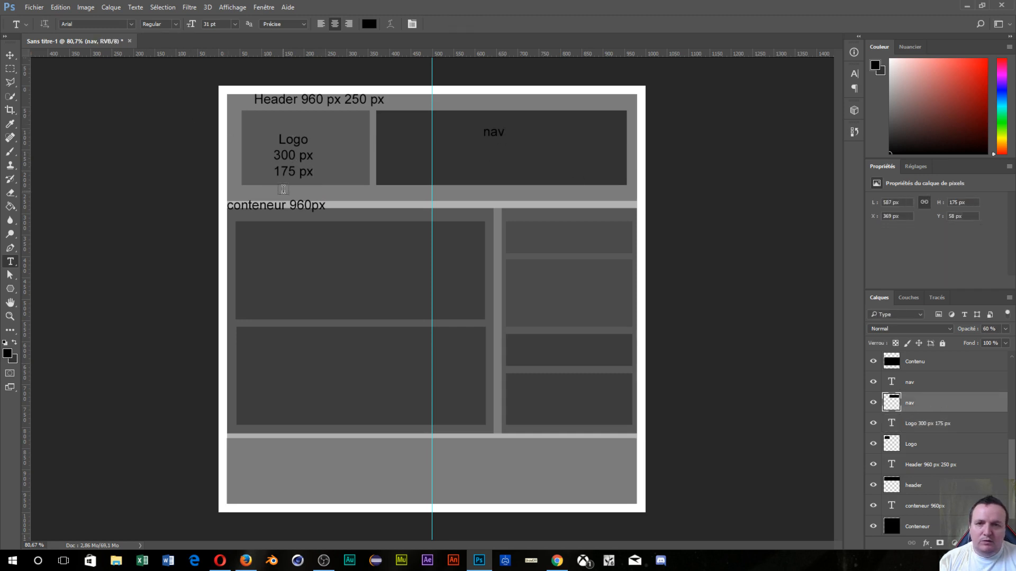
key("ctrl+t")
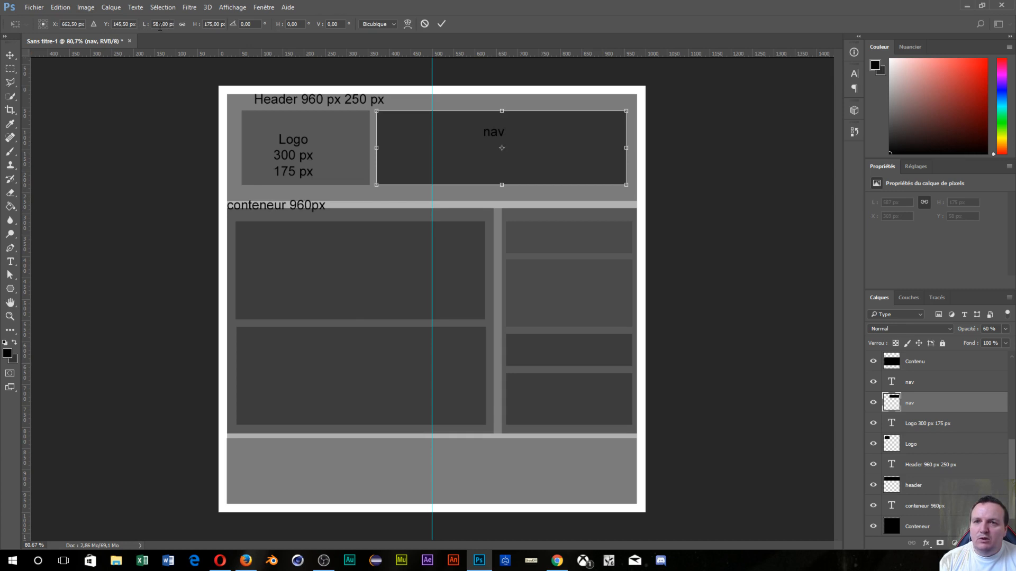
type("600")
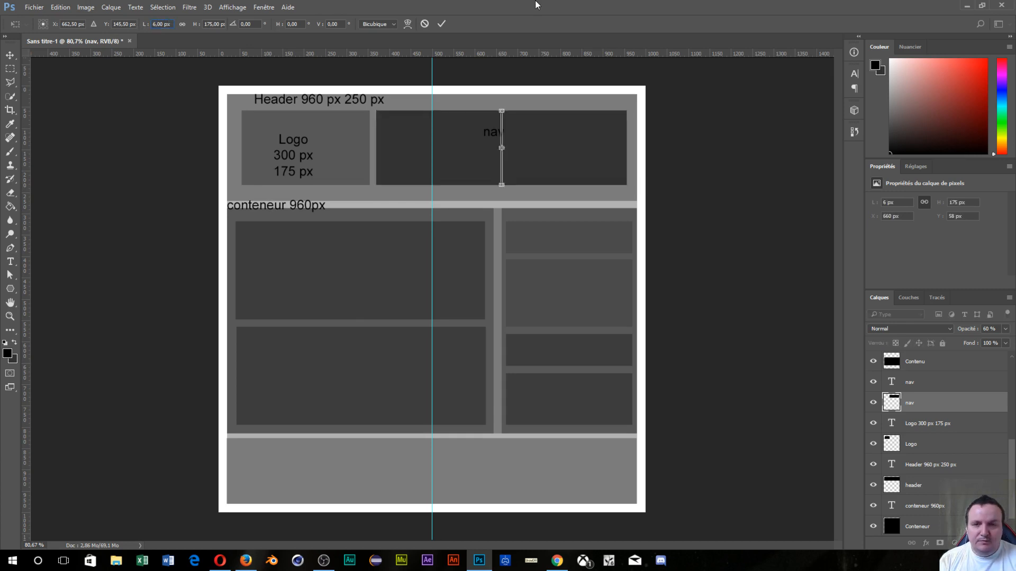
key("Return")
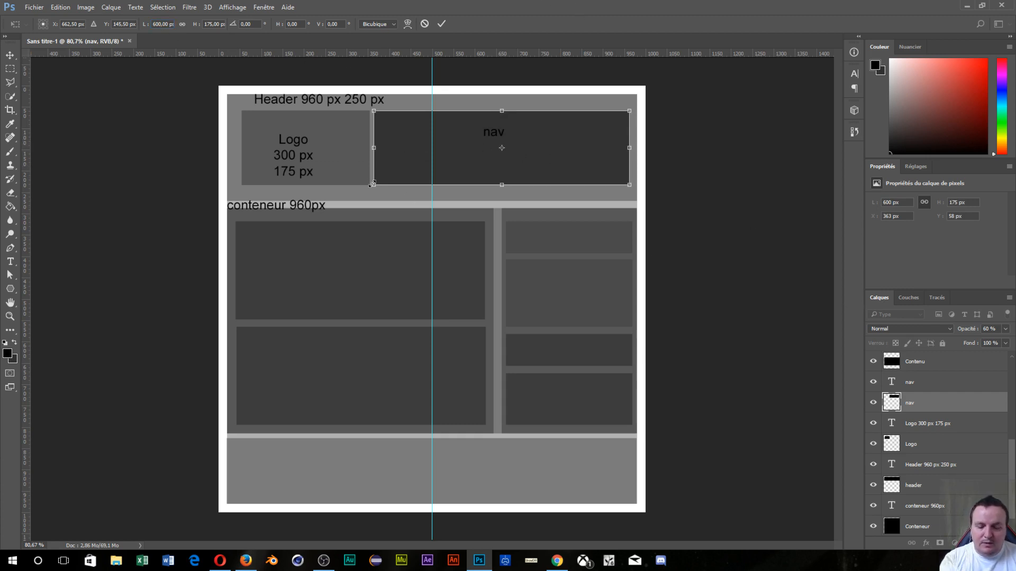
key("Return")
Add the dimensions "600 px" and "175px" on separate lines below the word nav in the nav block's label.
key("t")
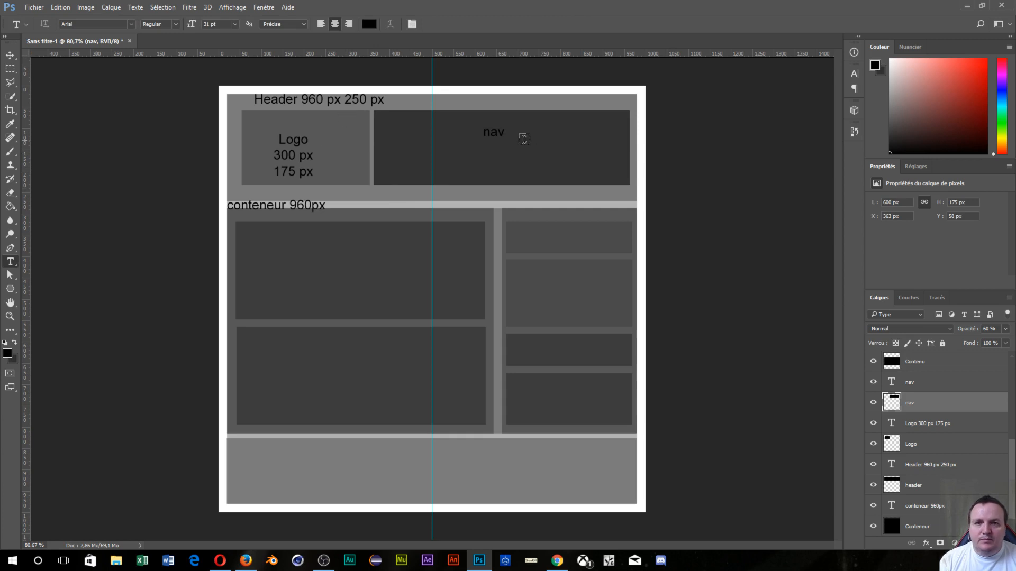
left_click(501, 132)
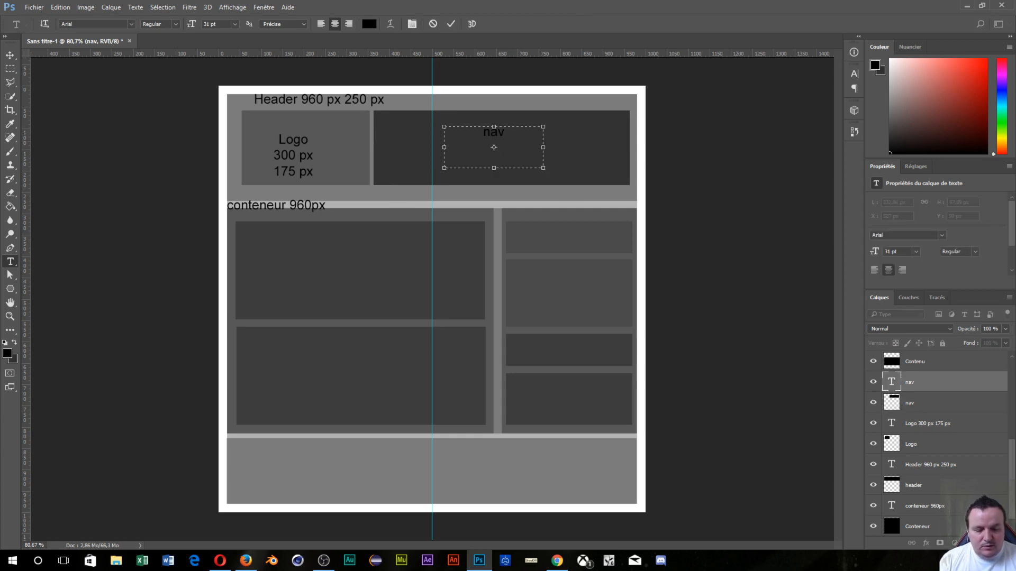
type("600 px ")
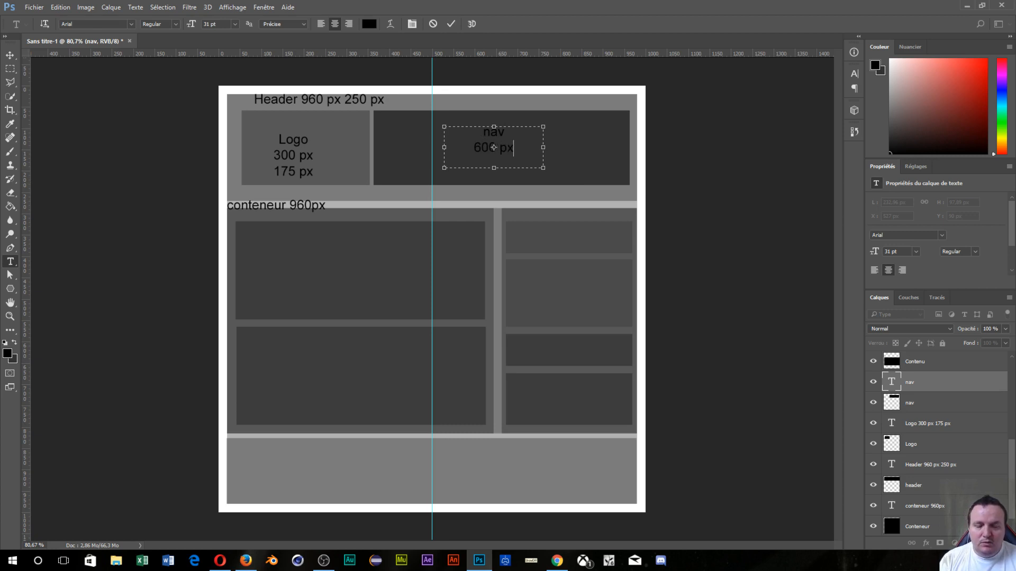
type("1")
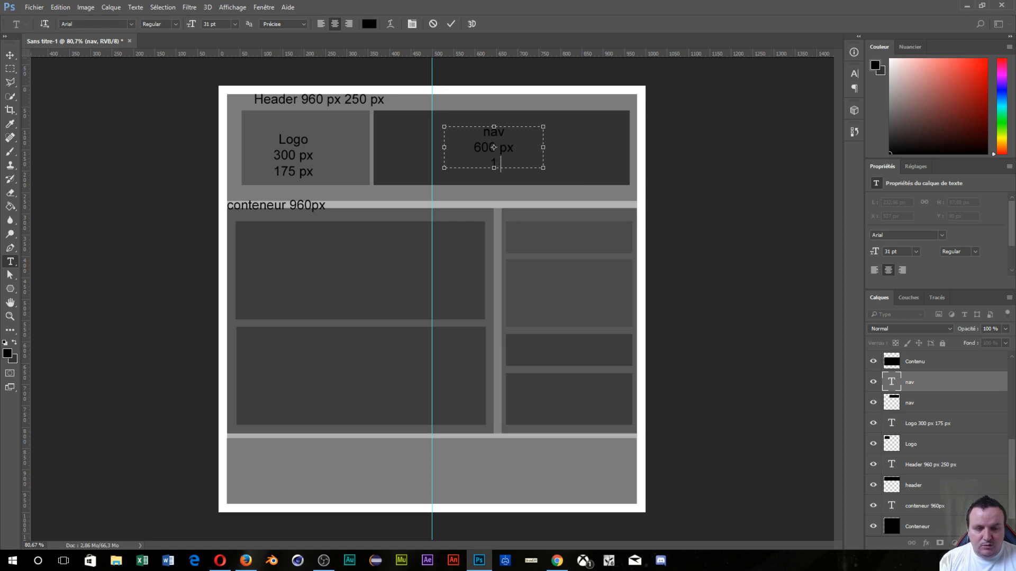
type("75px")
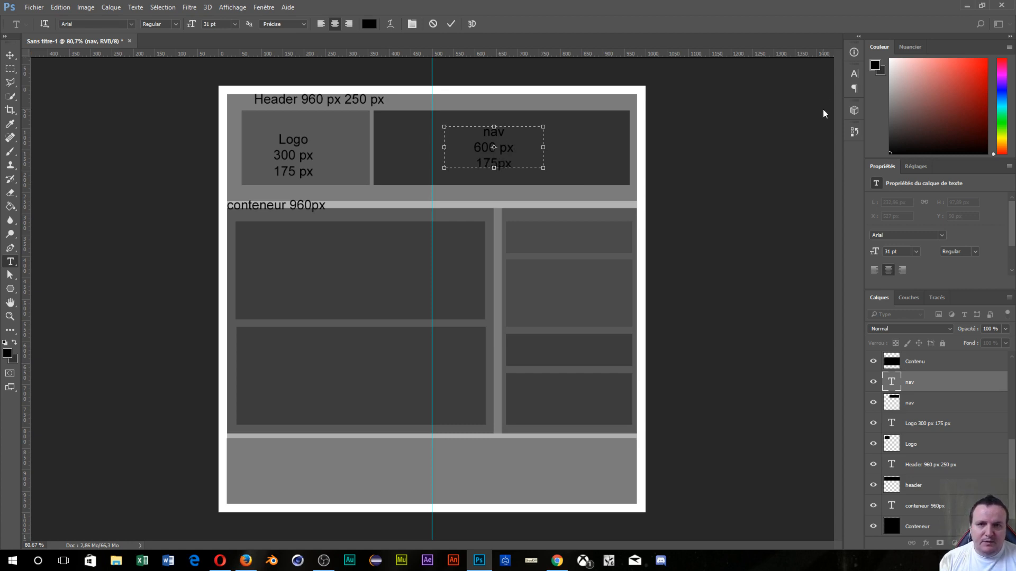
left_click(775, 135)
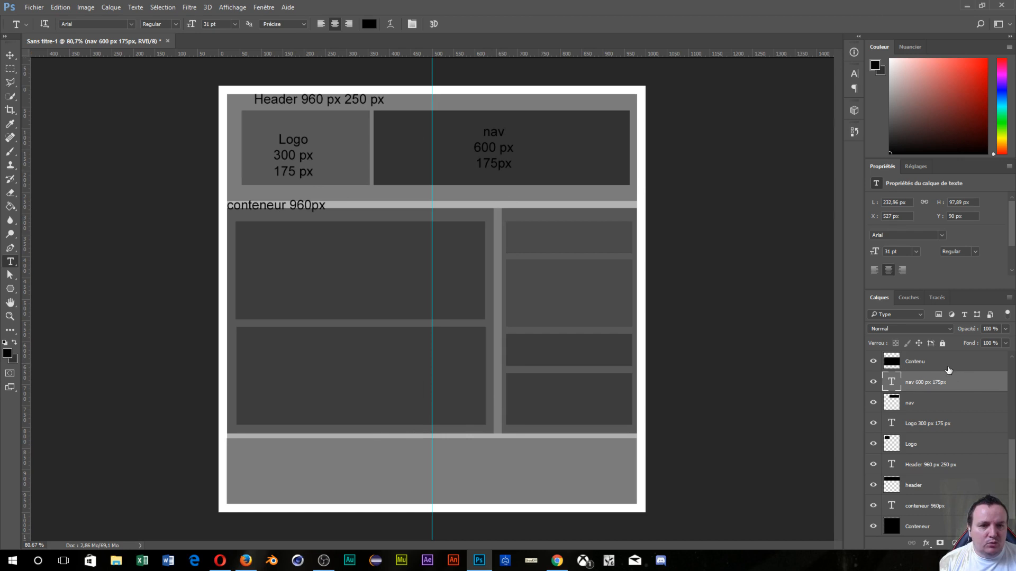
Toggle the Contenu layer's visibility to examine which area of the layout it covers.
left_click(941, 365)
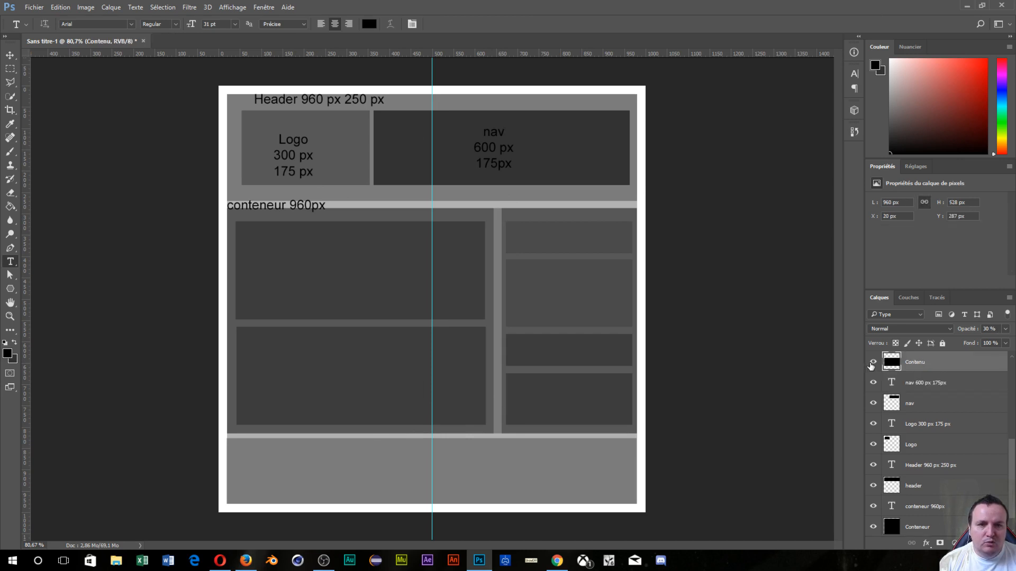
left_click(872, 364)
left_click(872, 364)
left_click(872, 364)
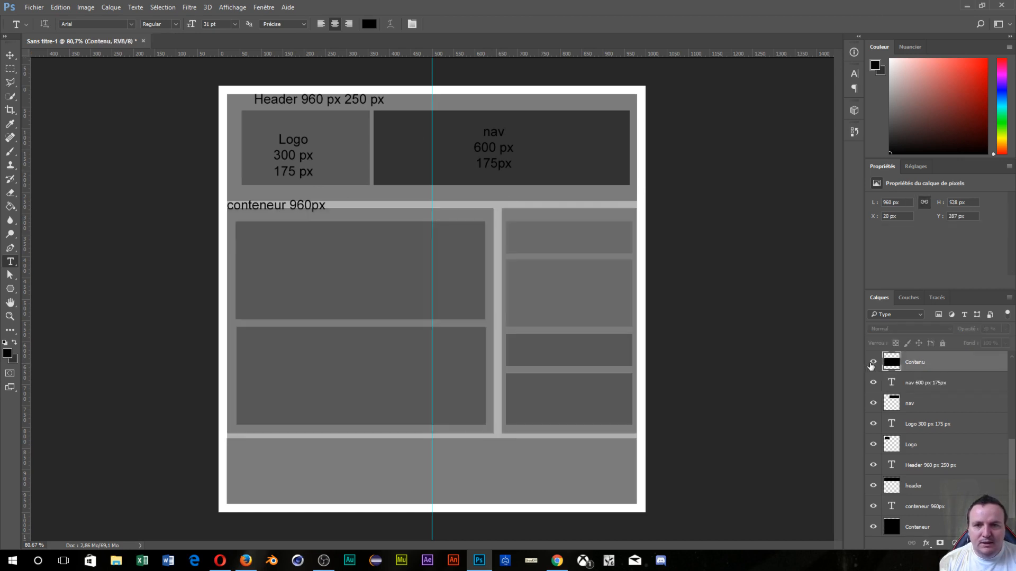
left_click(871, 364)
left_click(872, 364)
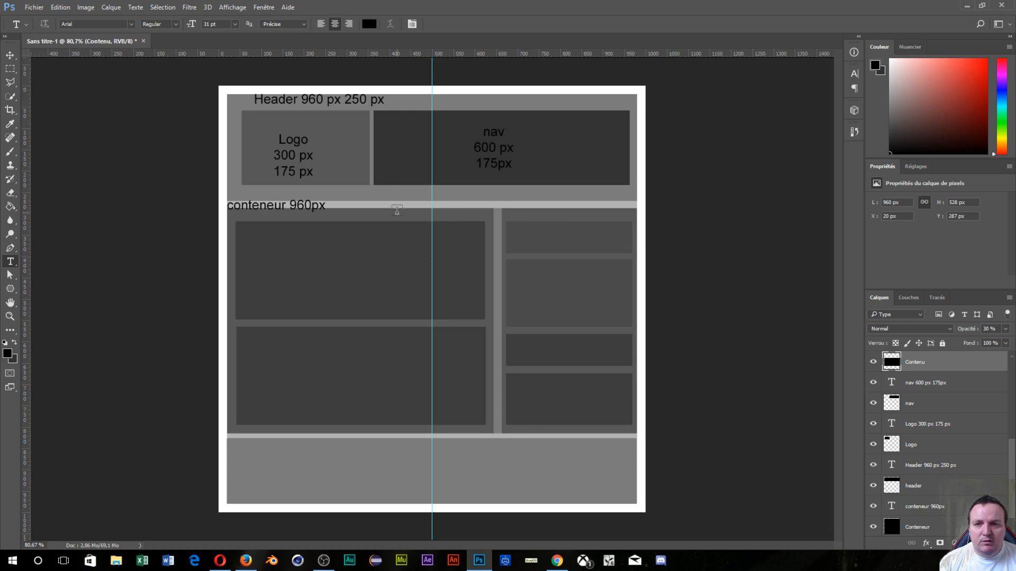
Add the text label "contenu 960 px" along the upper edge of the Contenu block, around the middle of the page.
left_click_drag(395, 209, 537, 227)
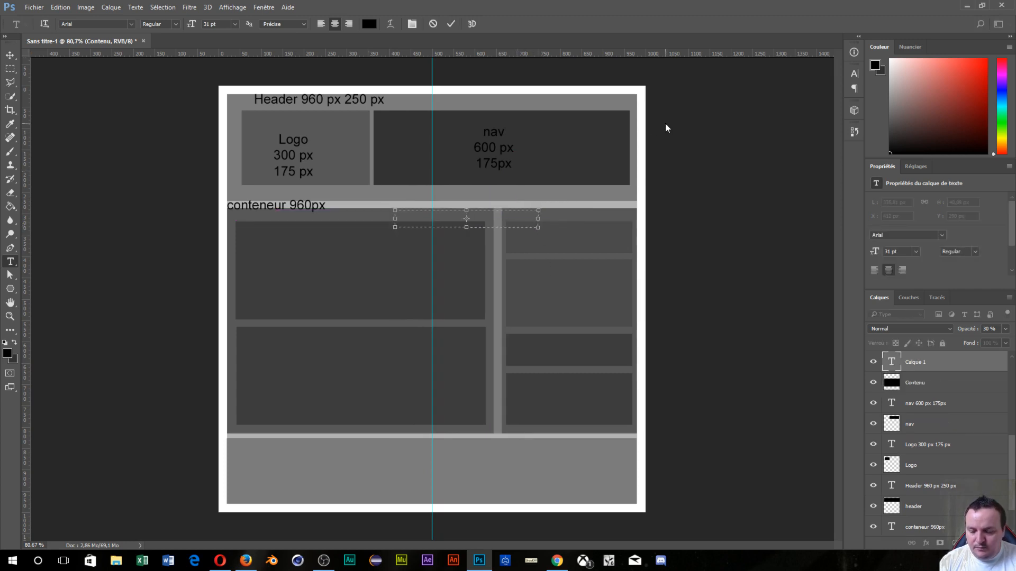
type("contenu")
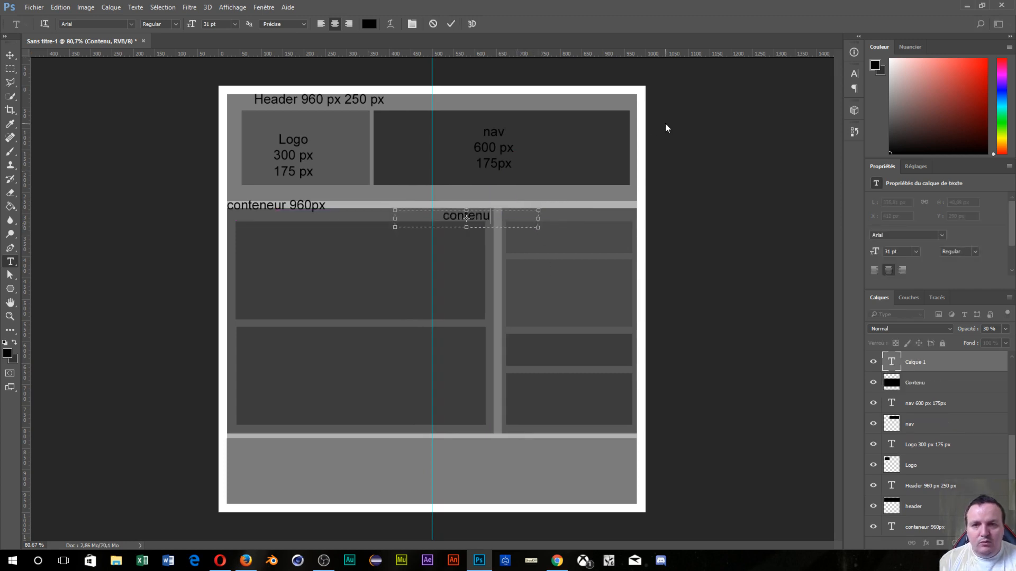
type(" 96")
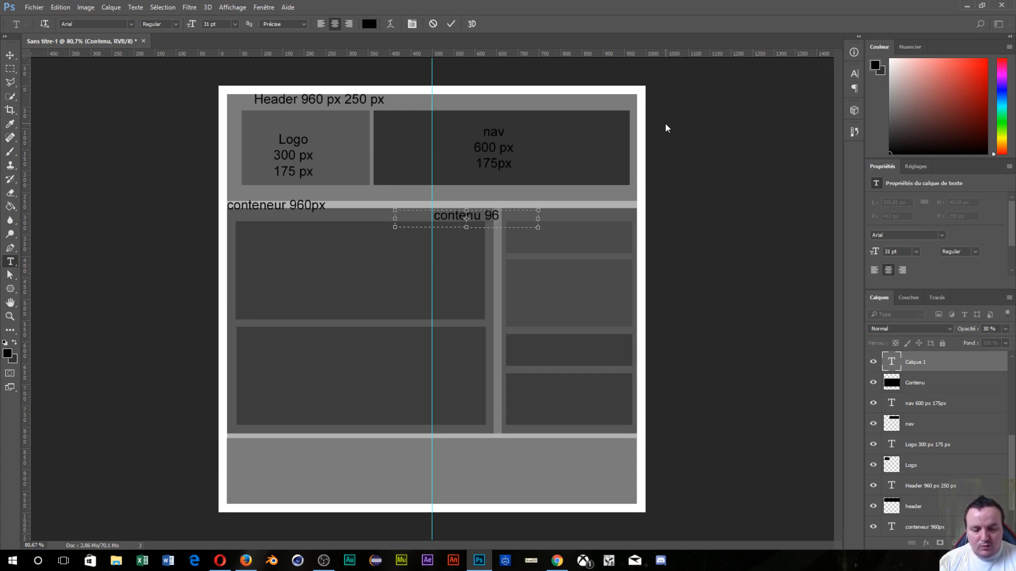
type("0 px")
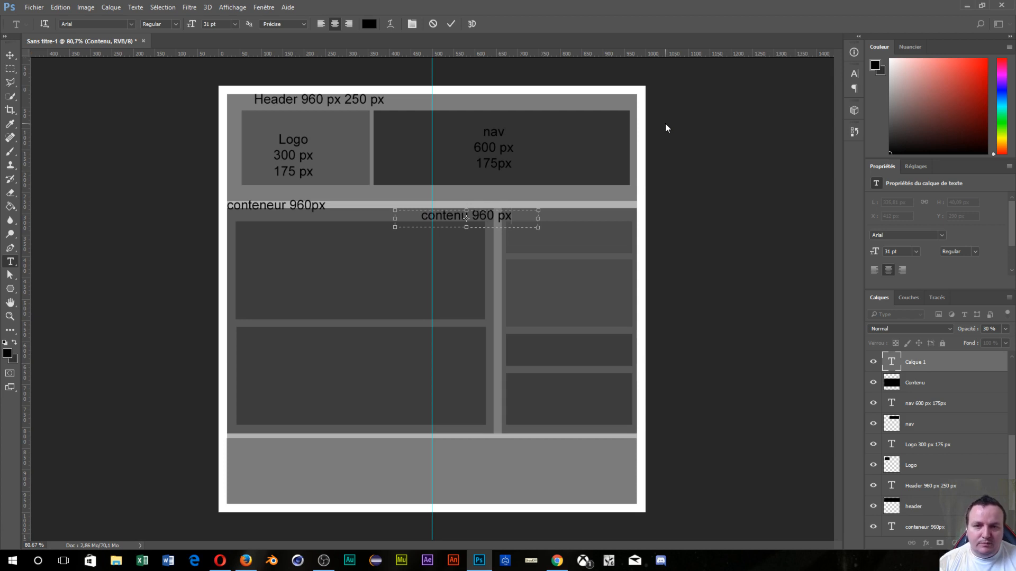
left_click(657, 258)
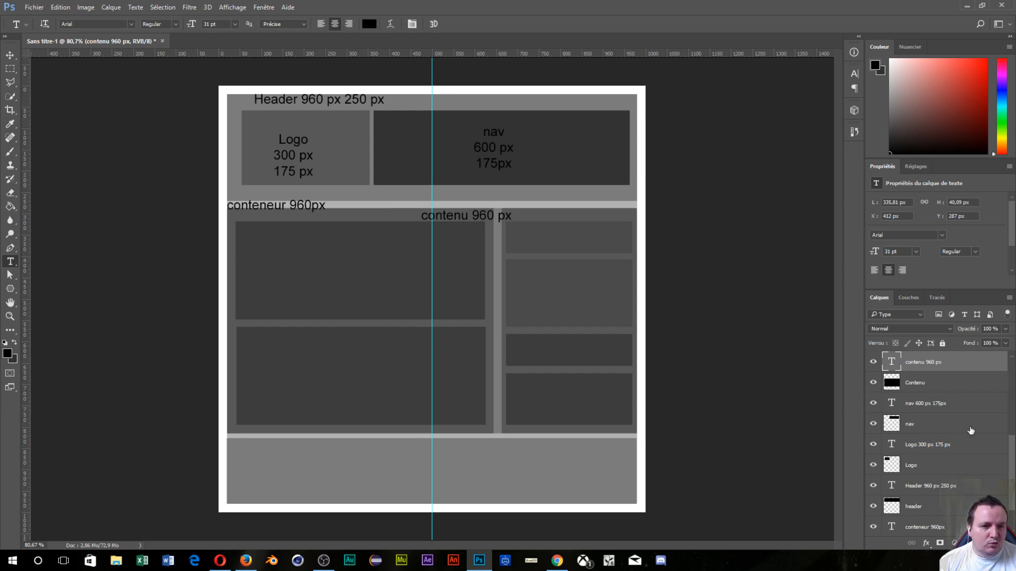
Set the Section block's width to 630 px with Free Transform.
scroll(970, 430, "up", 1)
left_click(935, 366)
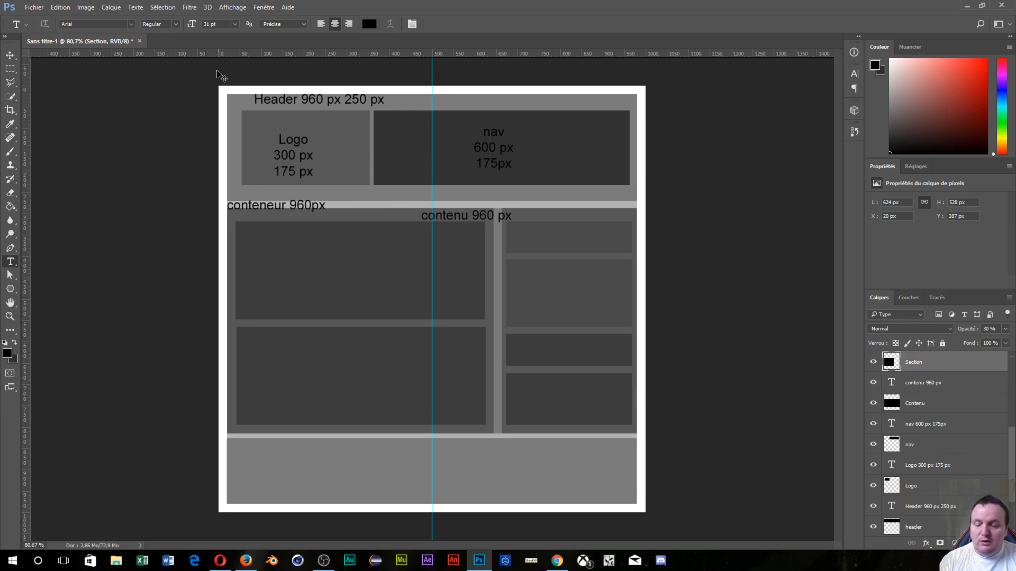
key("ctrl+t")
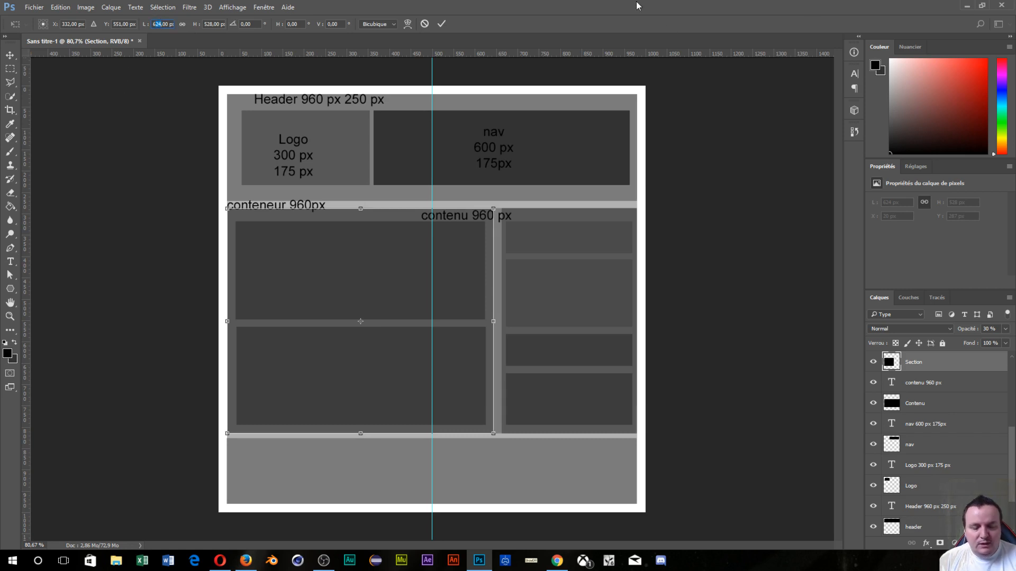
type("630")
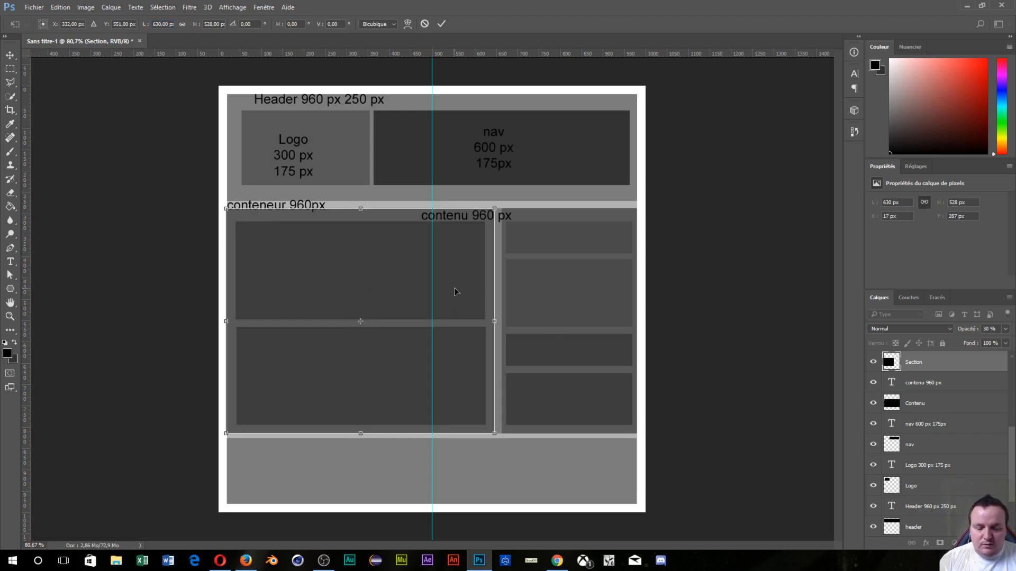
key("Return")
key("t")
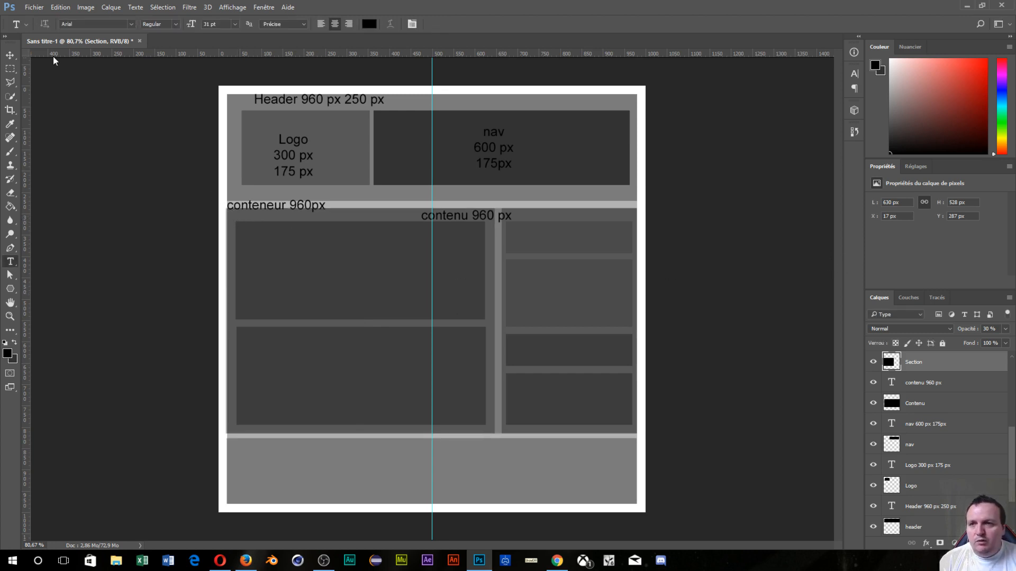
Move the "conteneur 960px" label to the upper-right corner of the page, above the nav block.
left_click(11, 56)
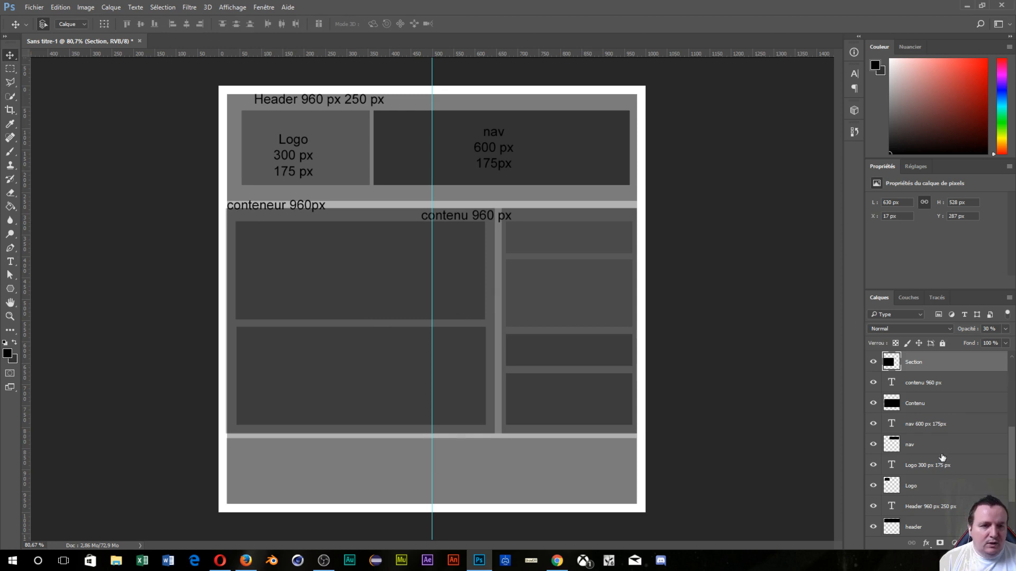
scroll(976, 382, "down", 3)
left_click(928, 486)
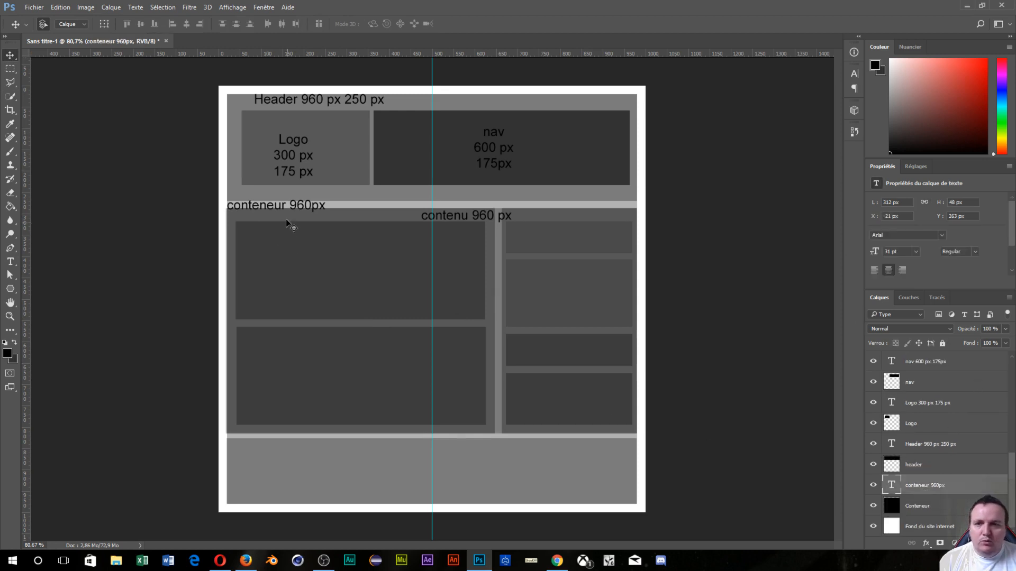
left_click_drag(285, 210, 584, 93)
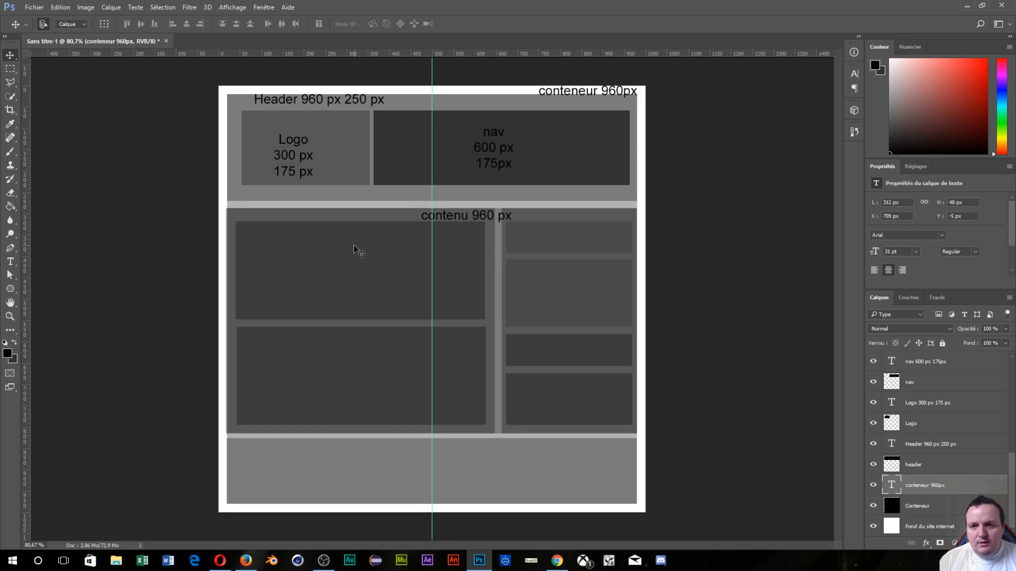
Shift the Section block slightly right to X 20 px so its left edge lines up with the Contenu block.
left_click(319, 210)
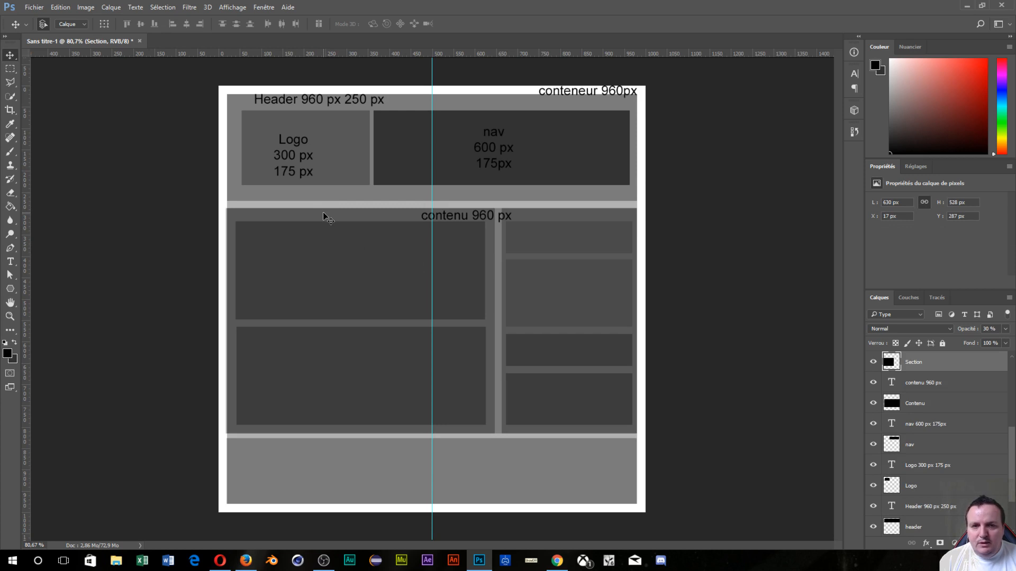
left_click_drag(322, 211, 326, 214)
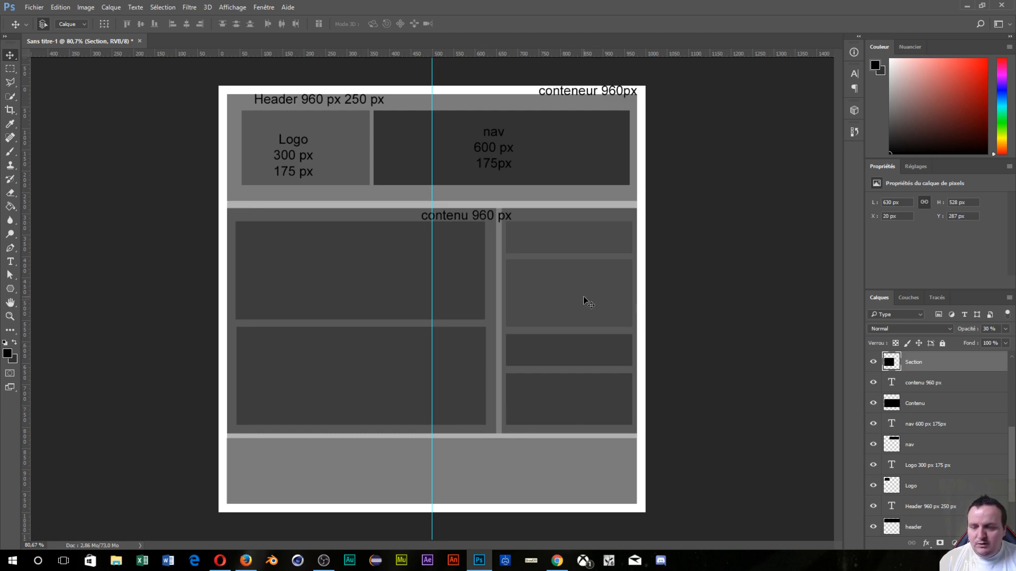
key("ctrl")
key("ctrl+t")
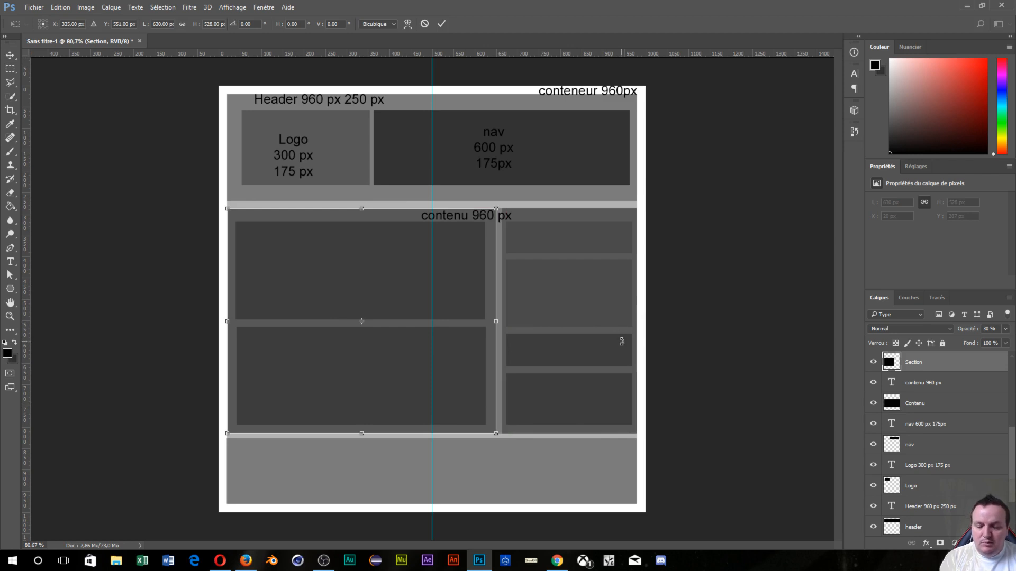
key("Return")
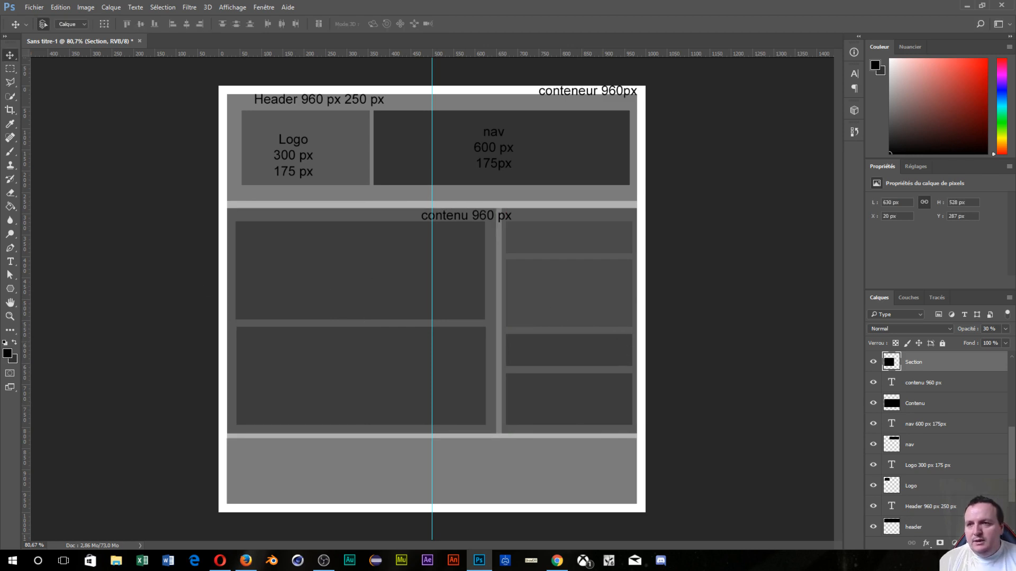
Add the label "section 630 px" along the Section block's upper edge and move it close to the block's left edge.
left_click(10, 262)
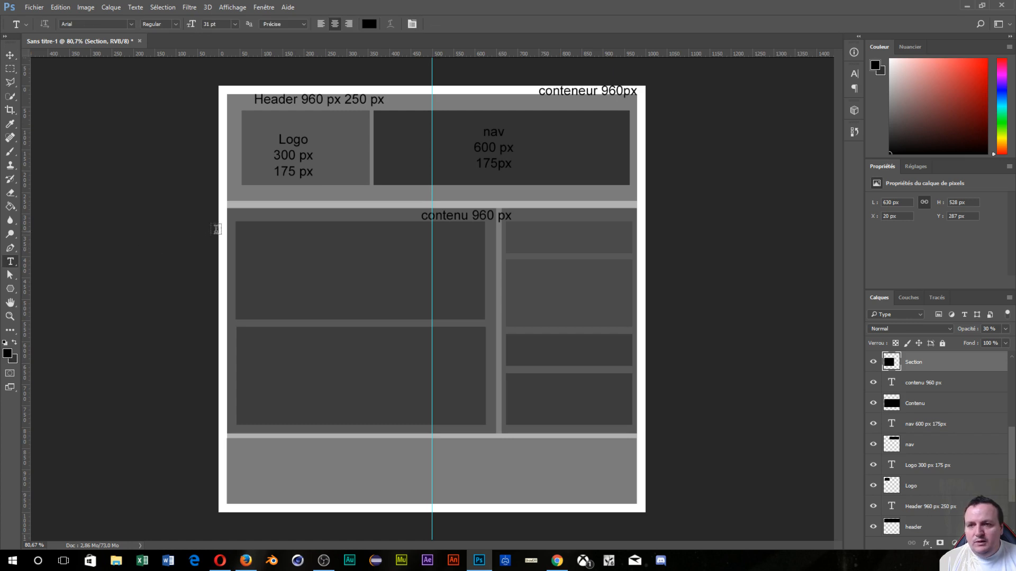
left_click_drag(226, 210, 348, 223)
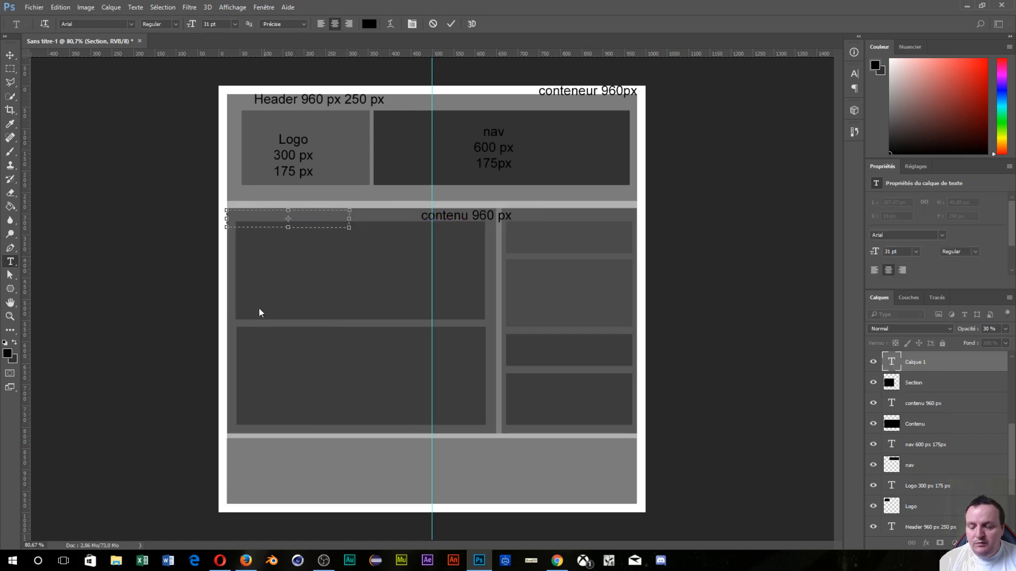
type("section")
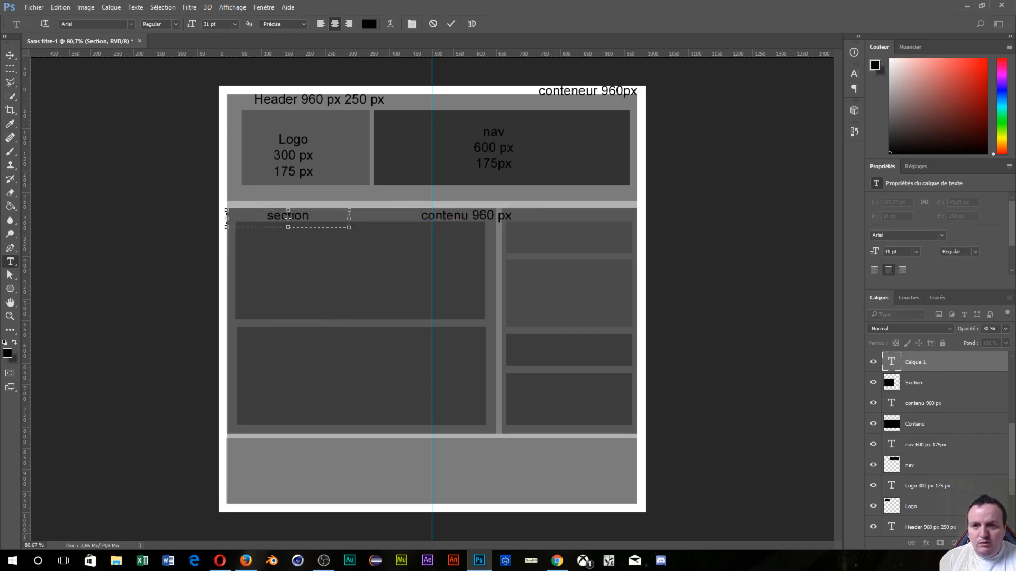
type(" 630 px")
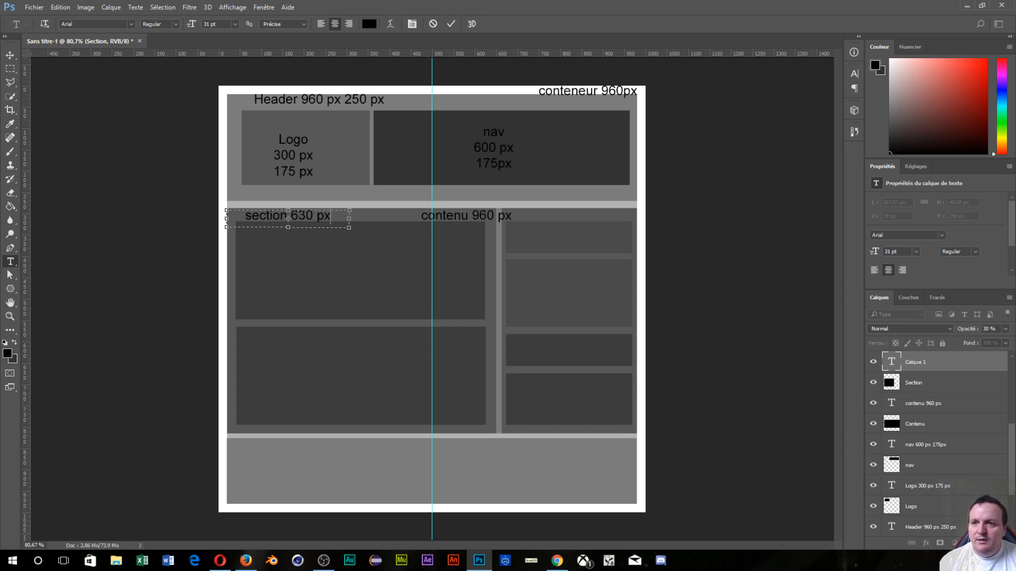
left_click(10, 55)
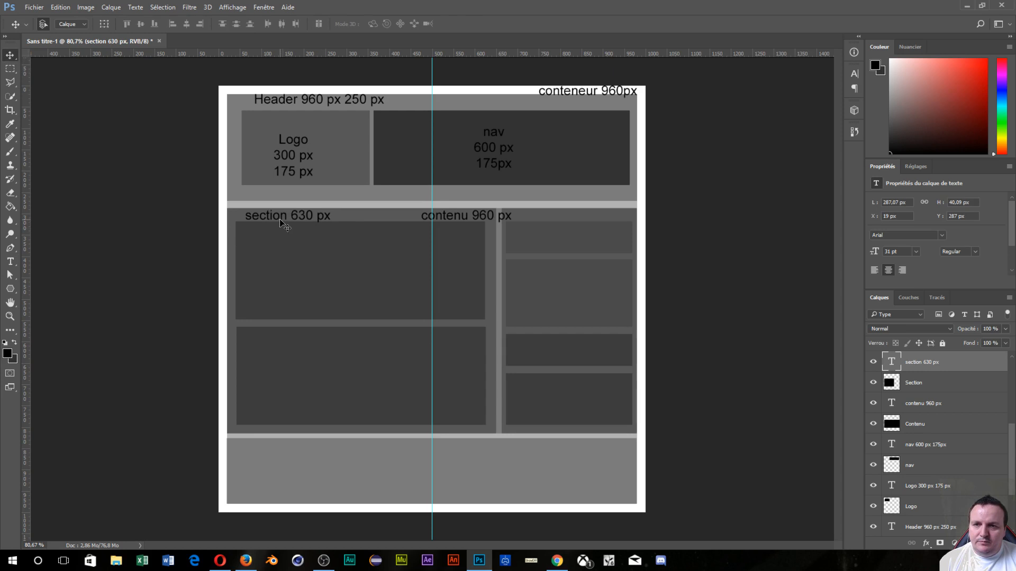
left_click_drag(281, 220, 259, 220)
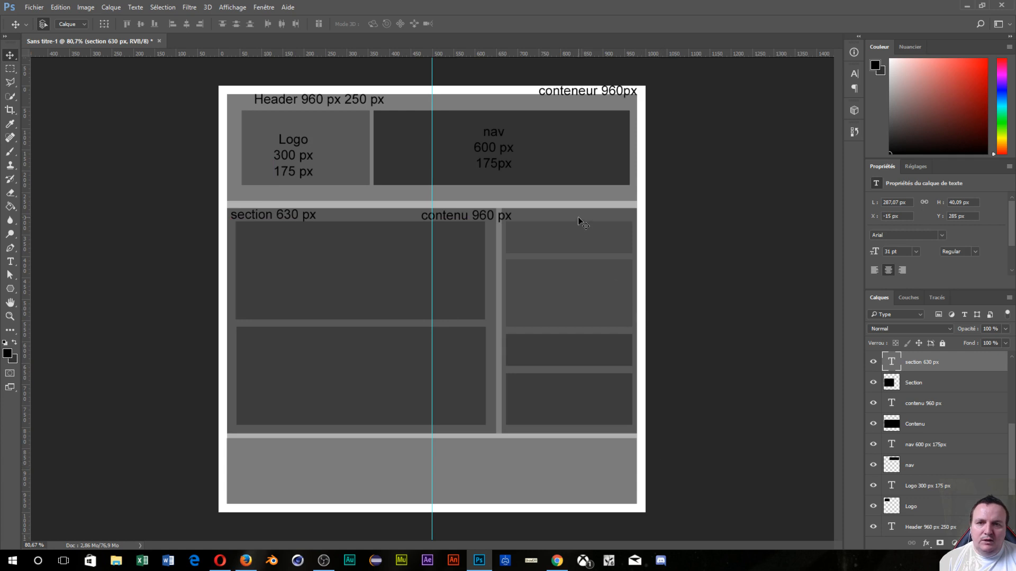
Set the Aside block's width to 320 px with Free Transform.
scroll(966, 374, "up", 1)
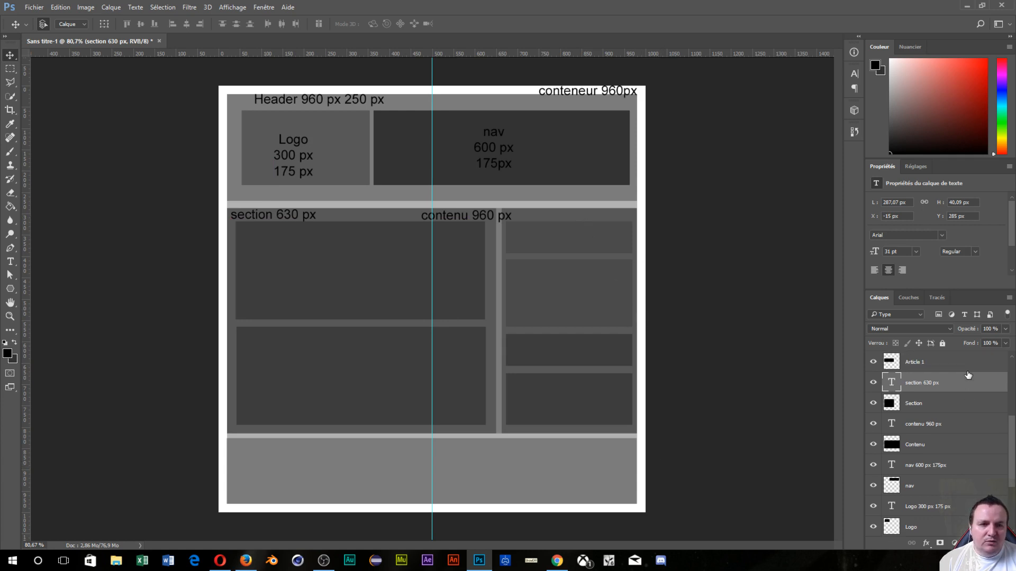
scroll(951, 363, "up", 3)
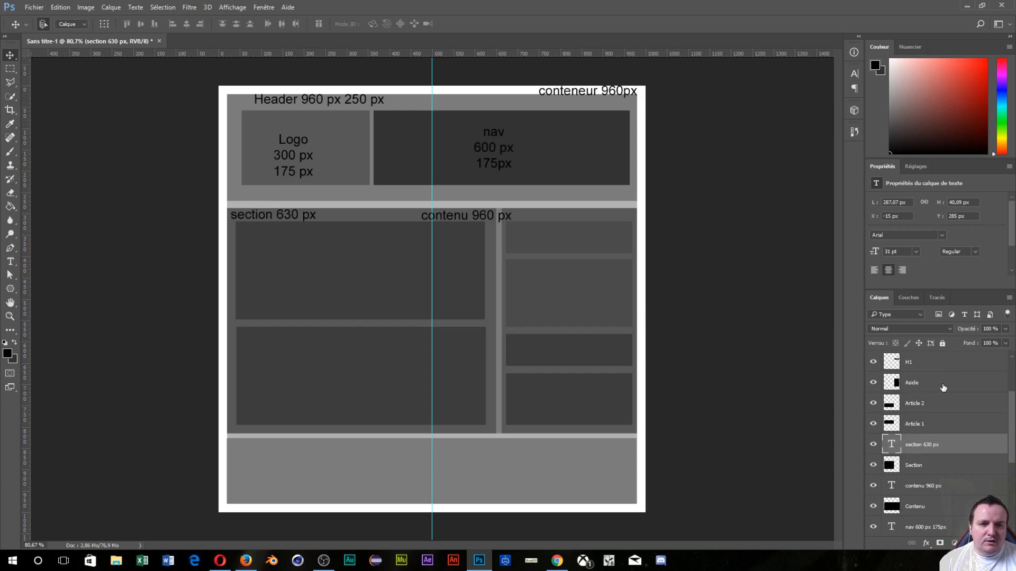
left_click(942, 388)
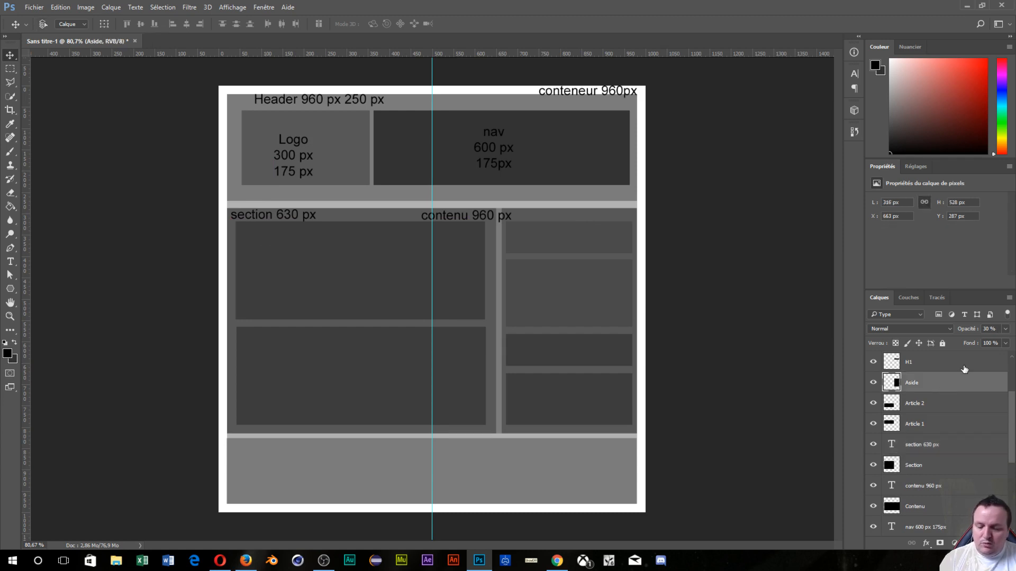
key("ctrl+t")
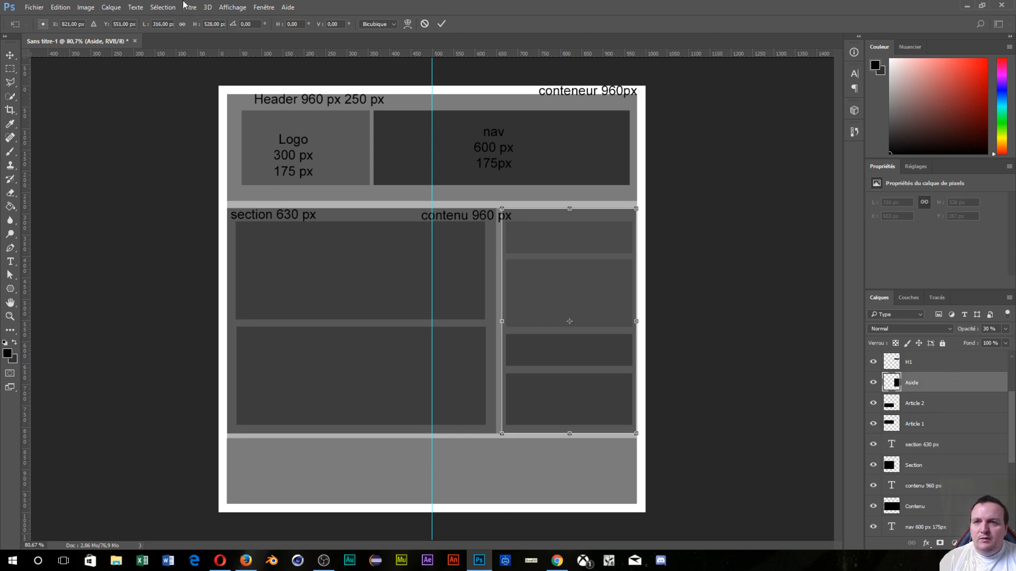
double_click(157, 24)
type("320")
key("Return")
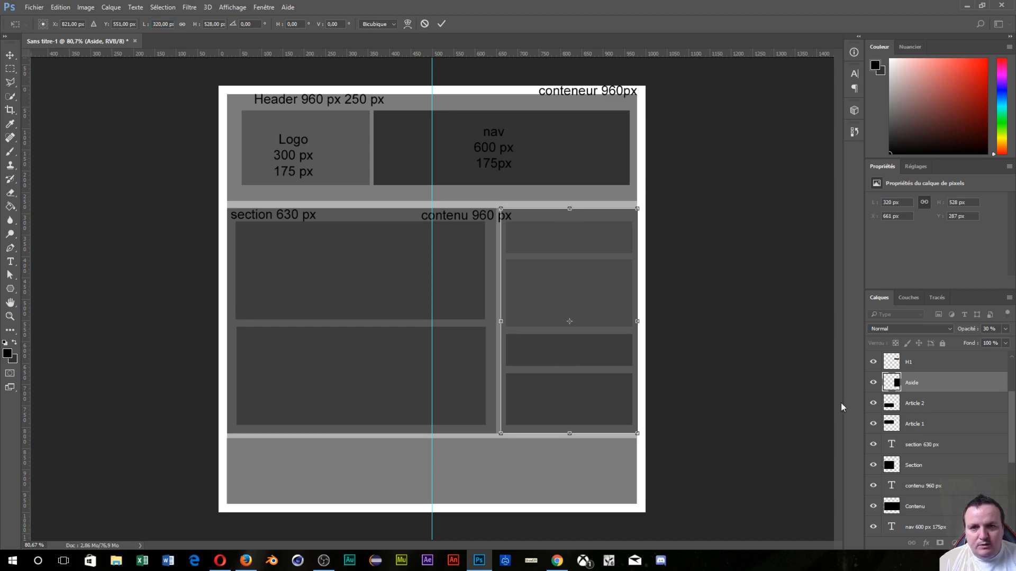
key("Return")
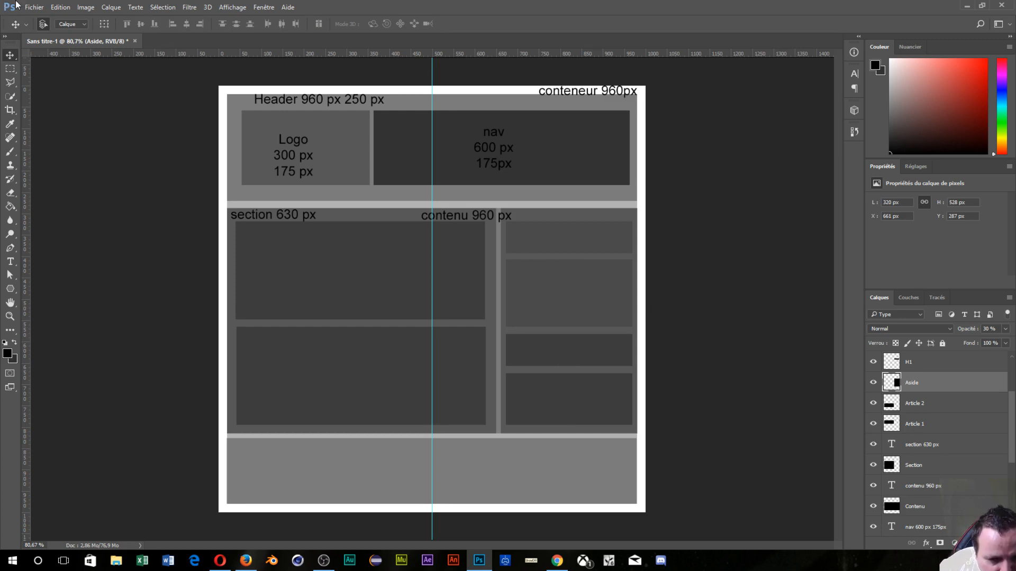
Nudge the Aside block 2 px to the left so it fits inside the container's right edge.
key("Left")
key("Left")
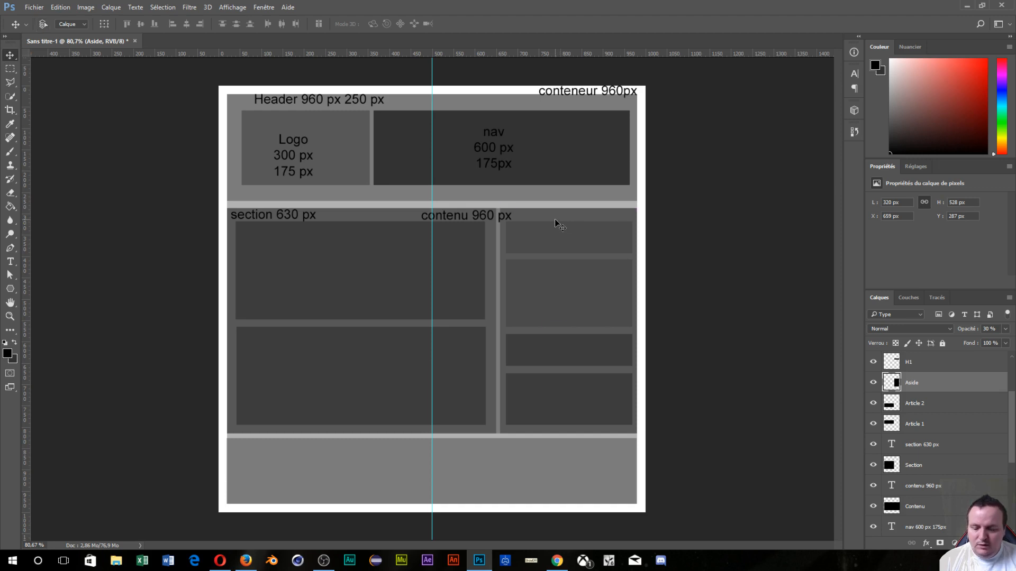
key("ctrl+t")
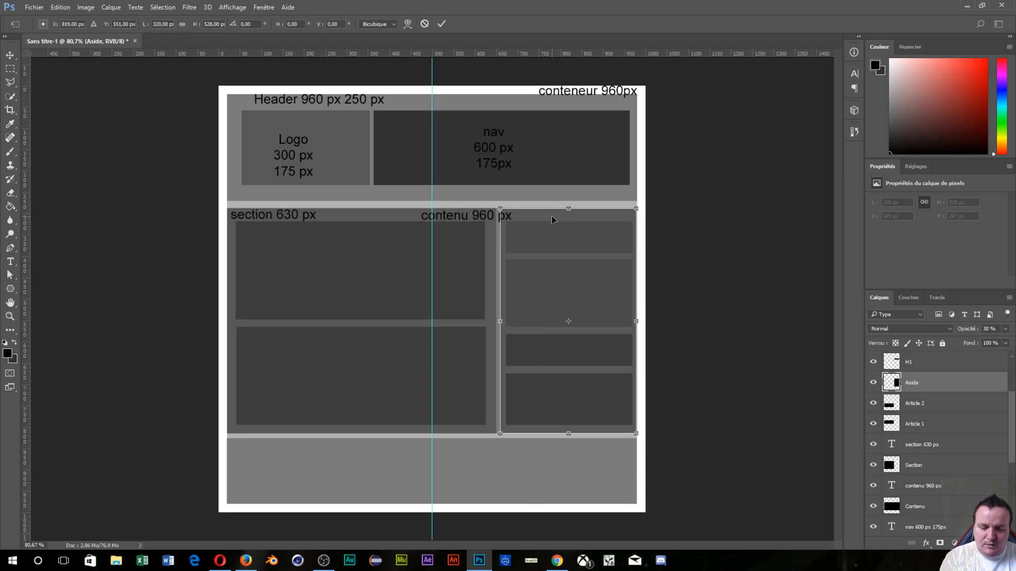
key("Return")
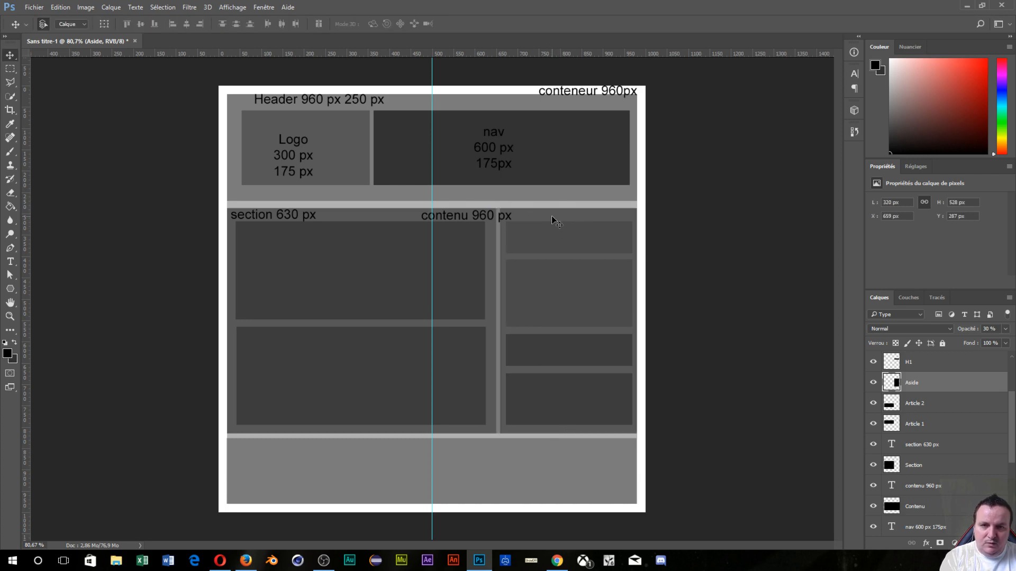
Add the centred text label "aside 320px" along the upper edge of the Aside block.
left_click(11, 261)
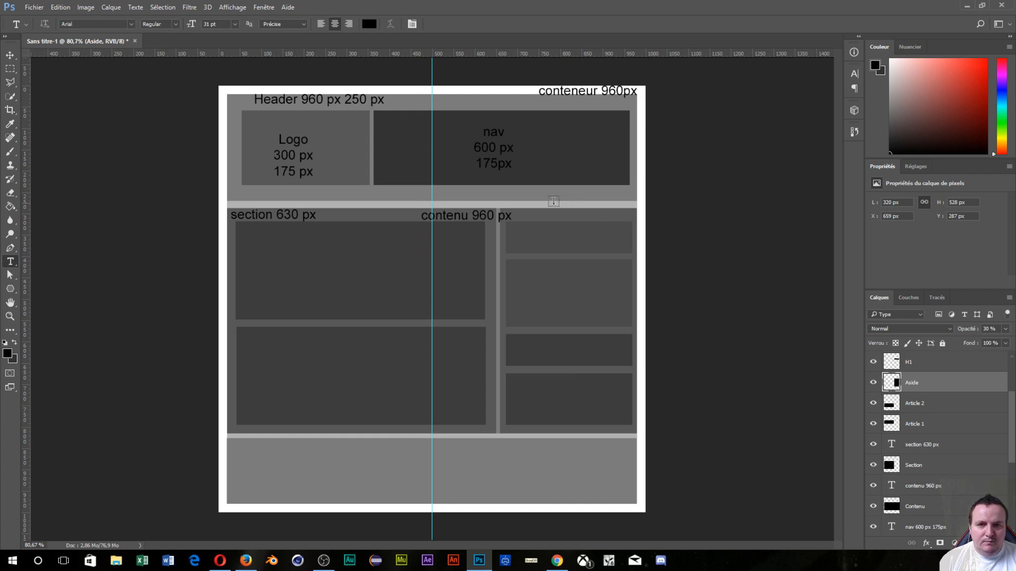
left_click_drag(549, 208, 637, 221)
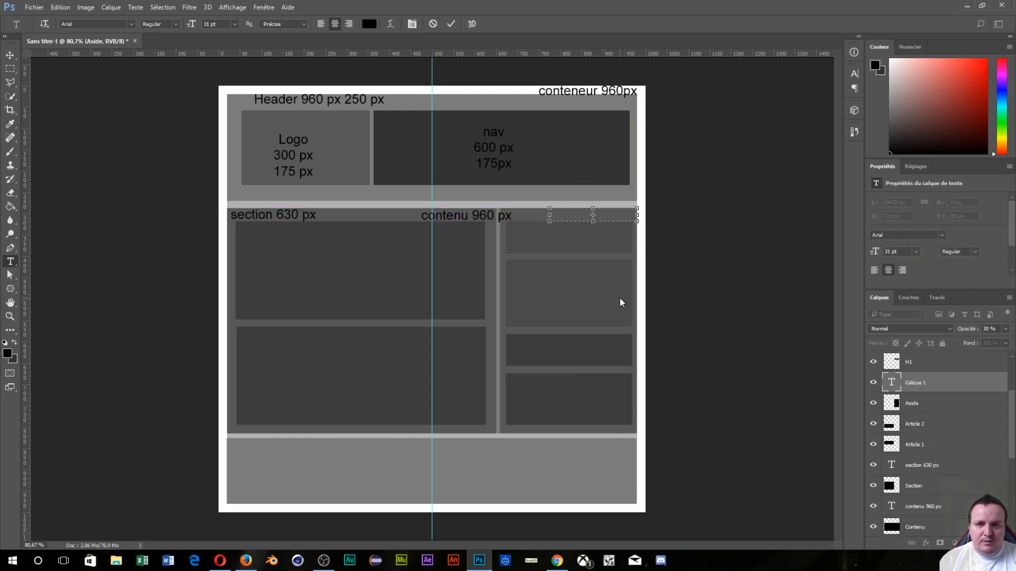
type("asi")
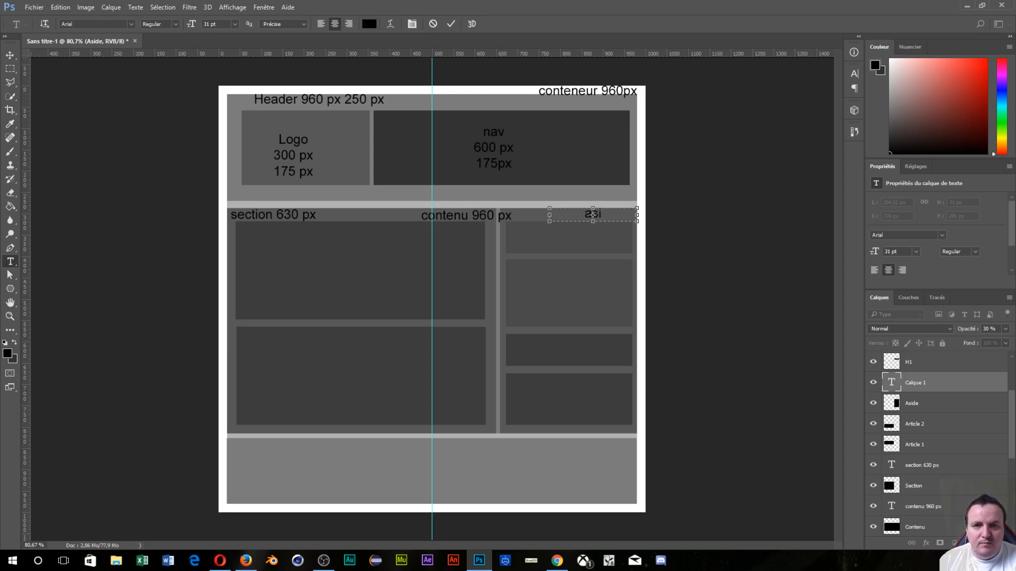
key("BackSpace")
key("BackSpace")
key("BackSpace")
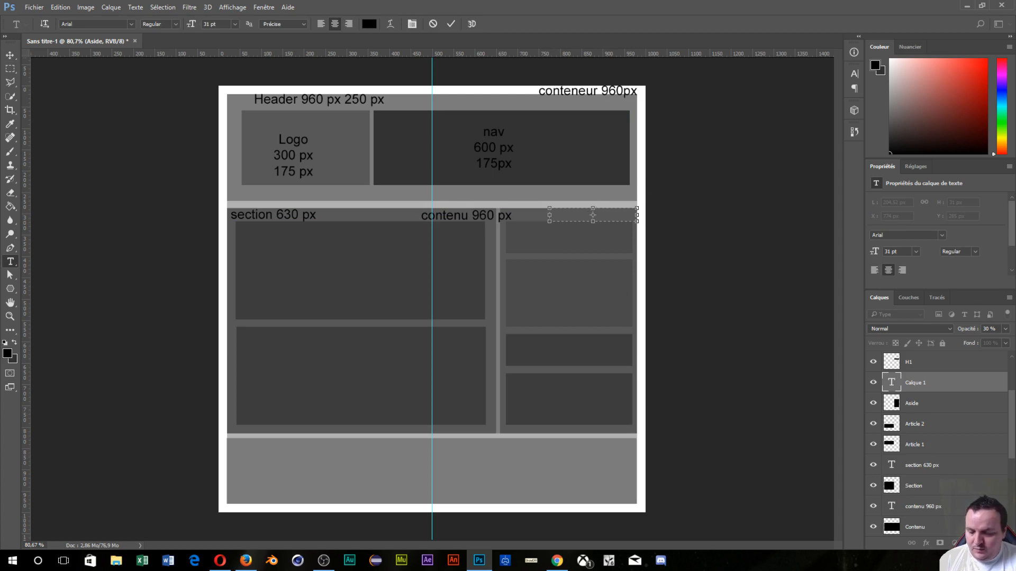
type("aside")
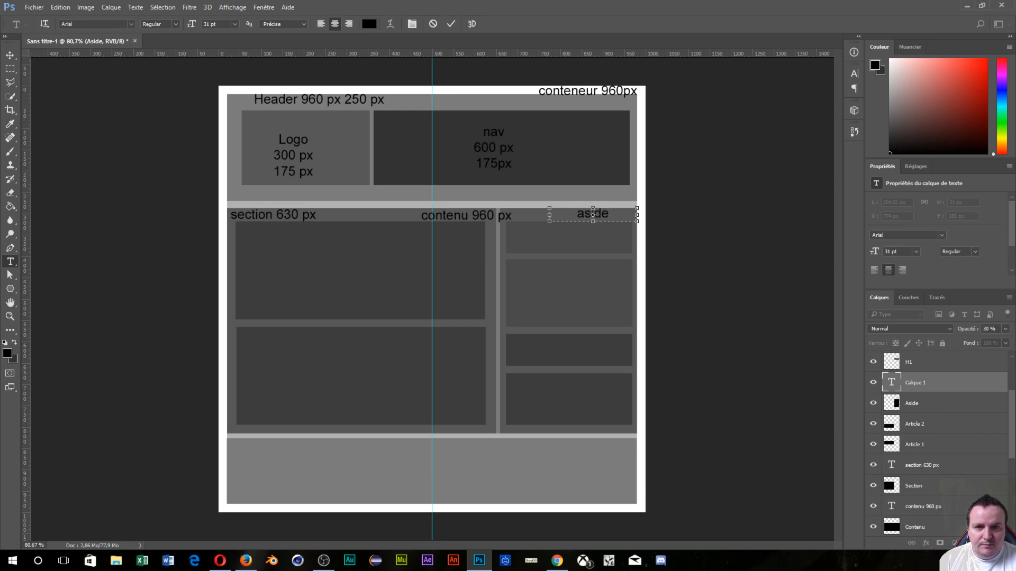
type(" 320")
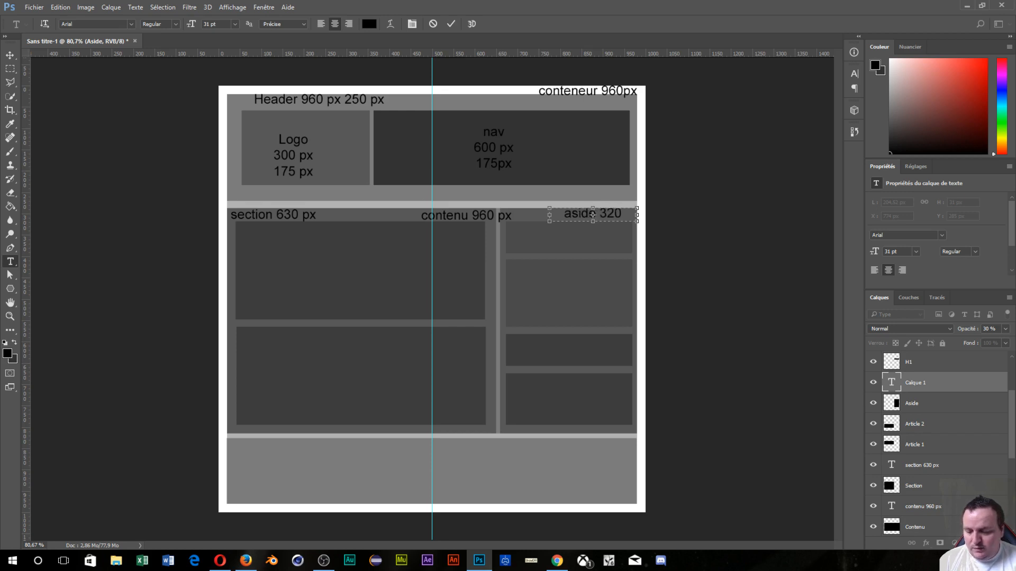
type("px")
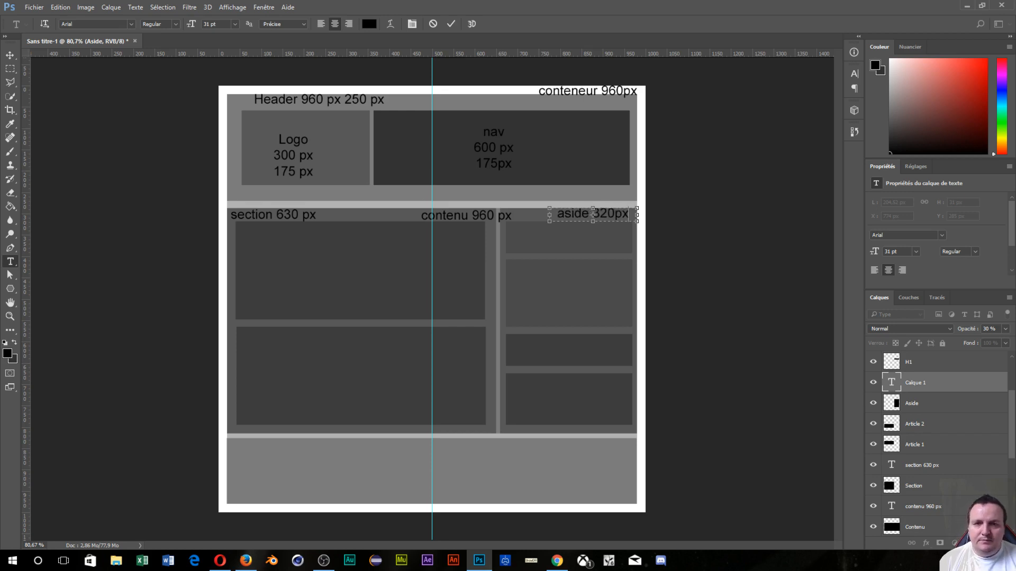
left_click(333, 386)
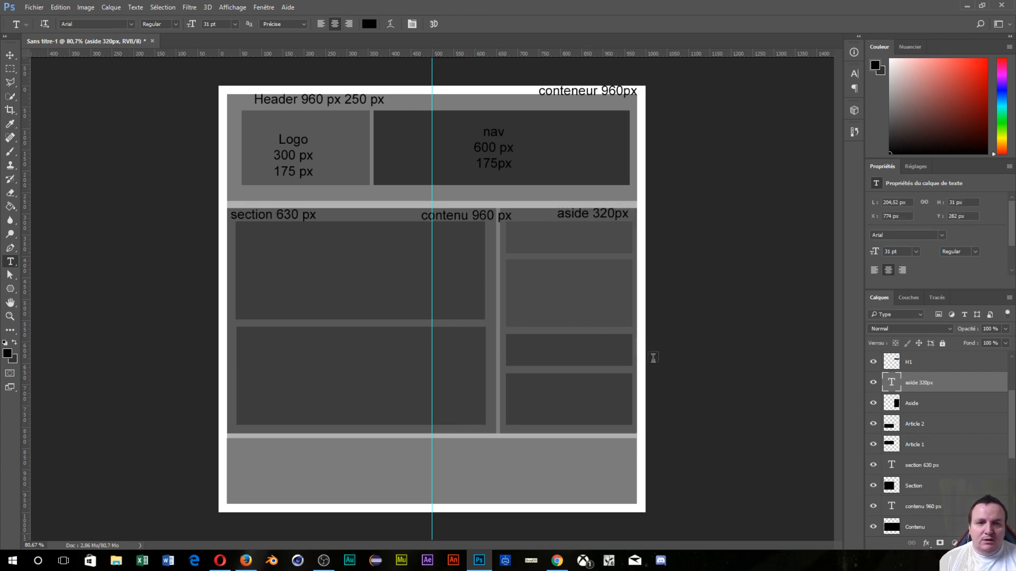
Set the footer block's height to 150 px with Free Transform and nudge it 2 px down.
scroll(939, 416, "down", 1)
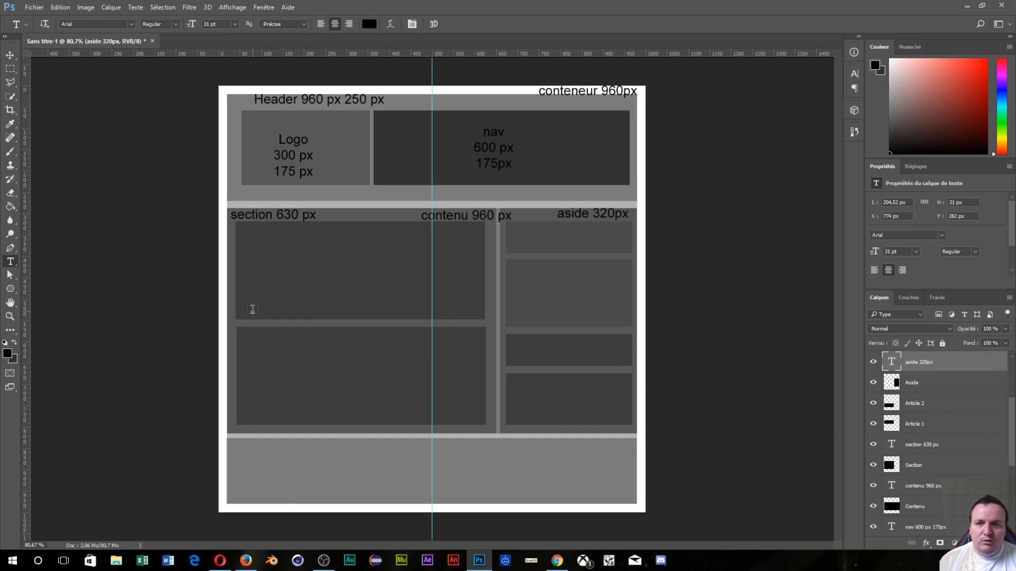
scroll(899, 455, "up", 5)
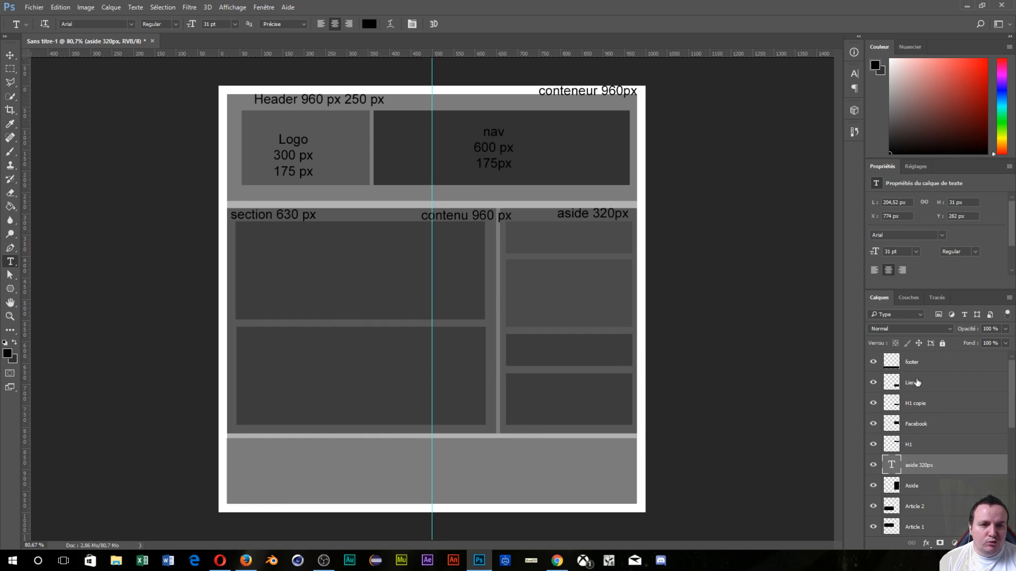
left_click(938, 364)
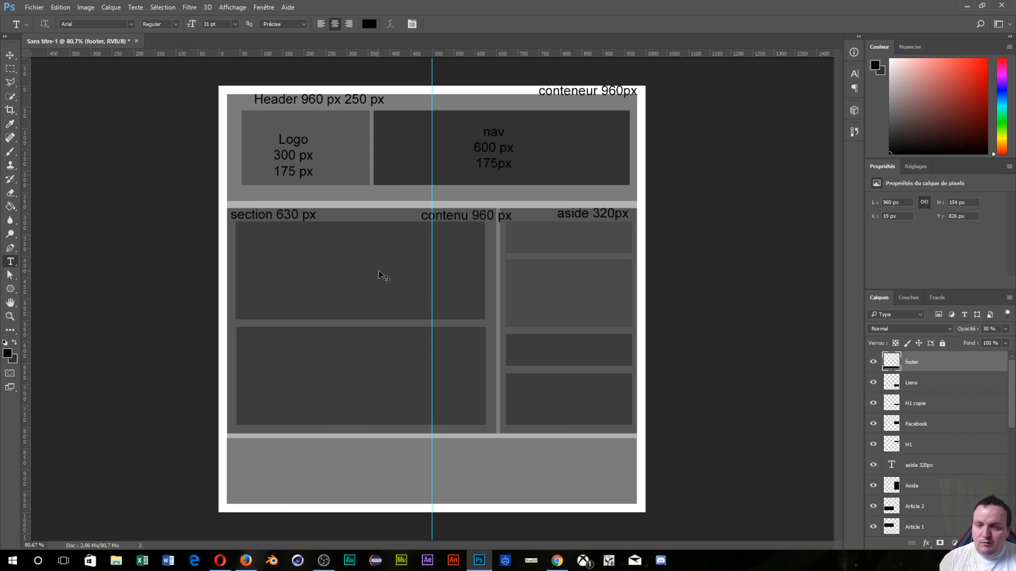
key("ctrl+t")
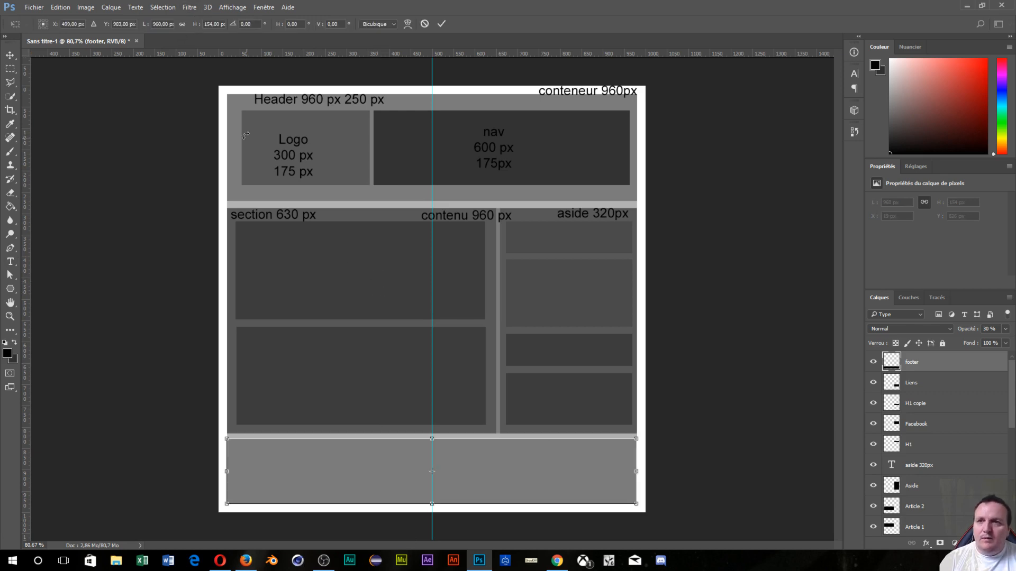
left_click(211, 24)
double_click(207, 24)
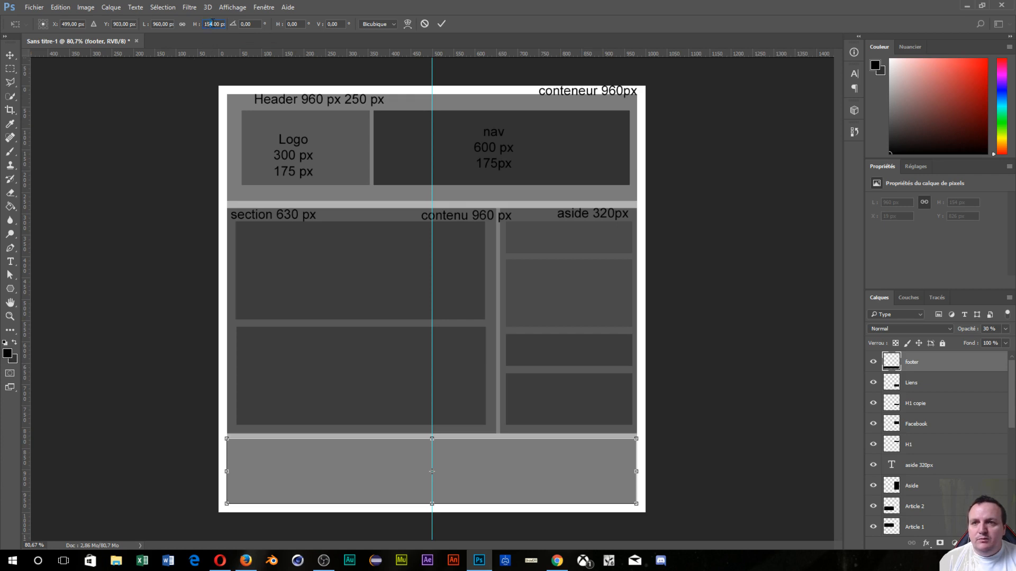
type("150")
key("Return")
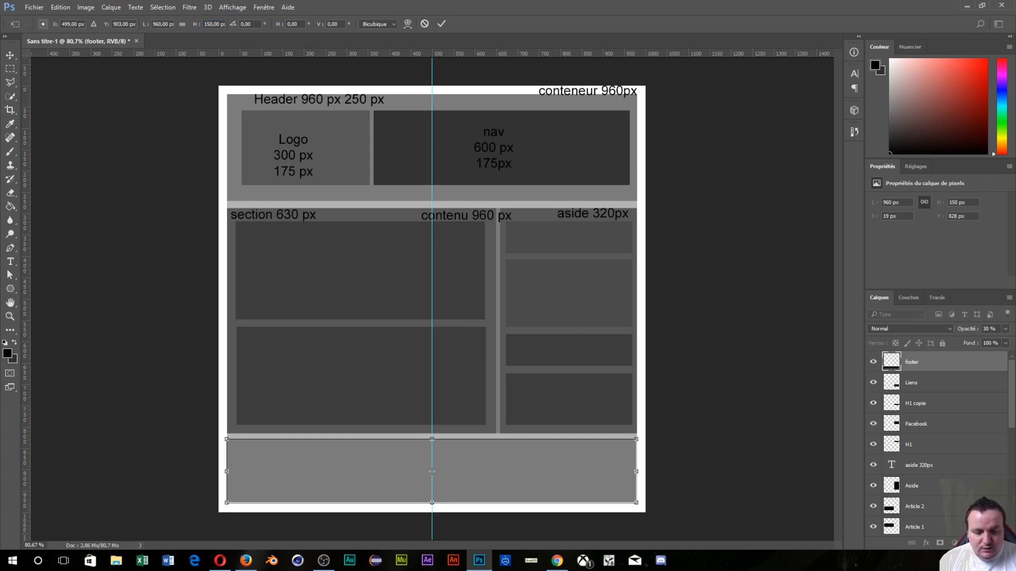
key("Down")
key("Down")
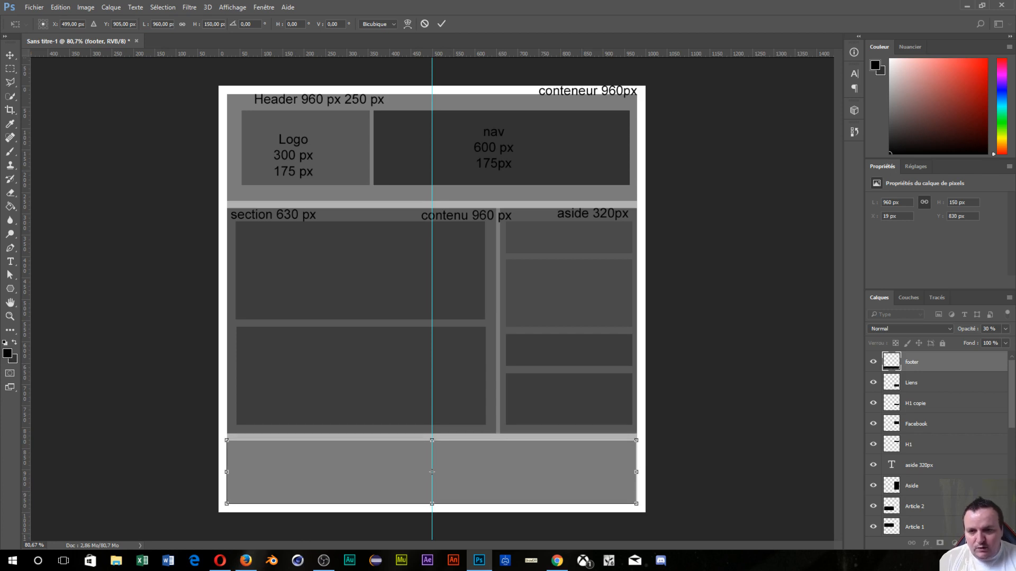
key("Return")
Add the text label "footer 960 px 150px" along the footer block's upper edge, near its left end.
key("t")
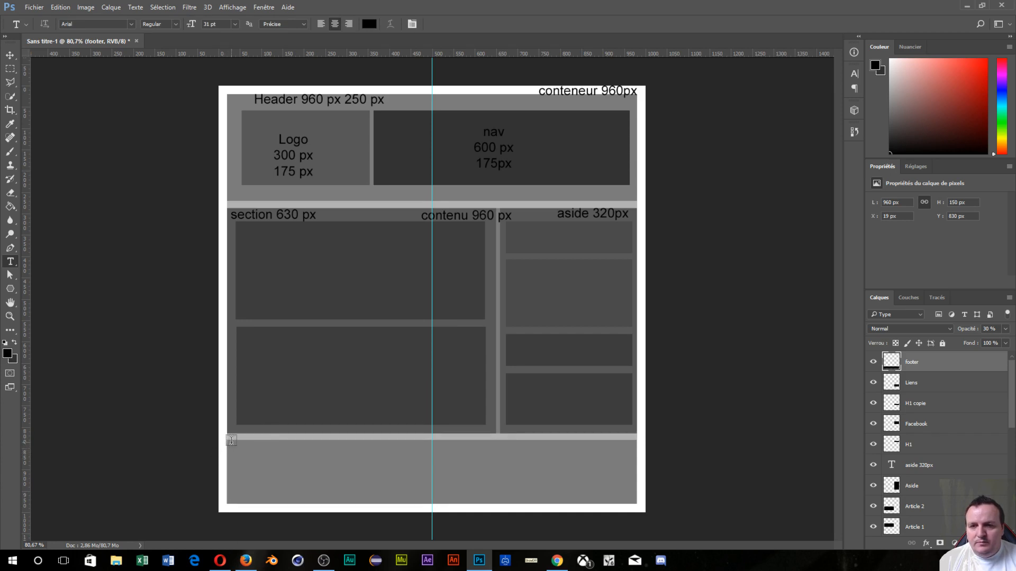
left_click_drag(231, 439, 374, 466)
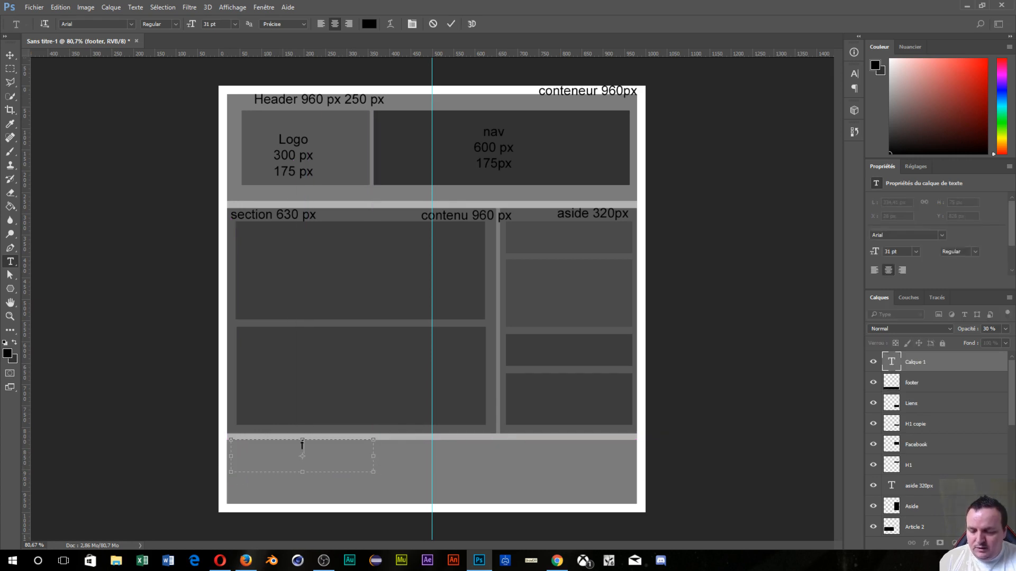
type("footer")
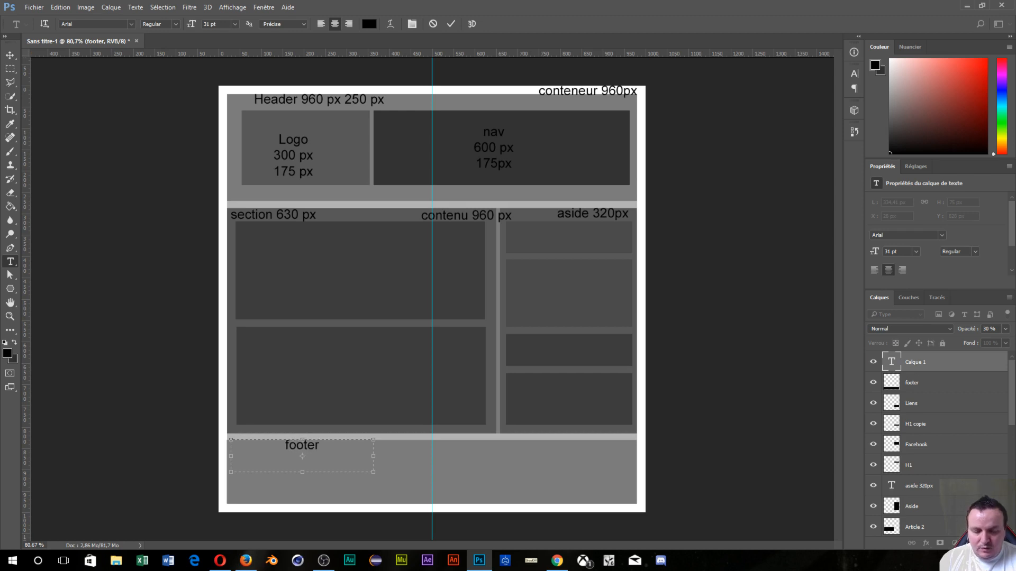
type(" 960")
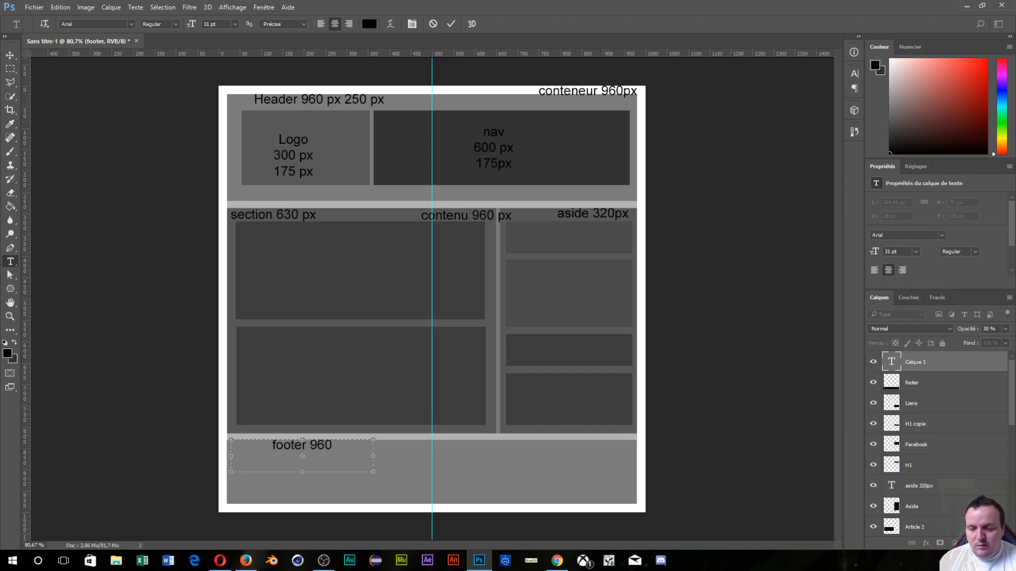
type(" px 15")
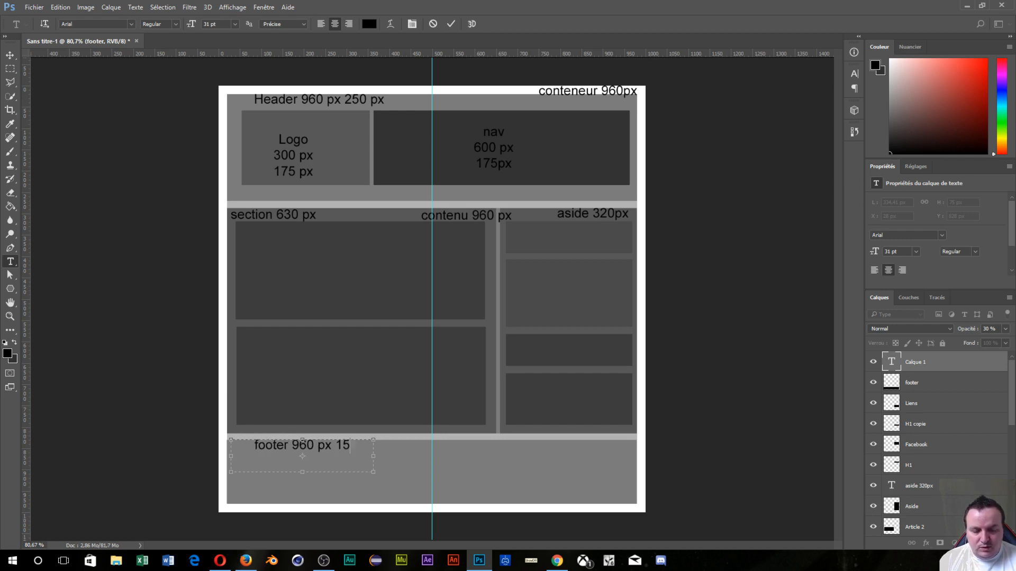
type("0px")
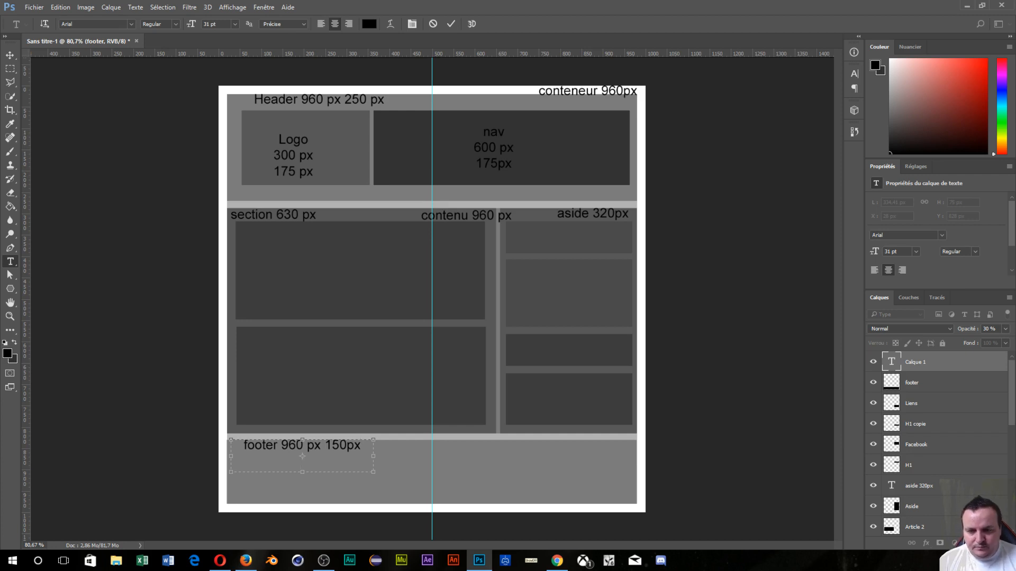
left_click(792, 411)
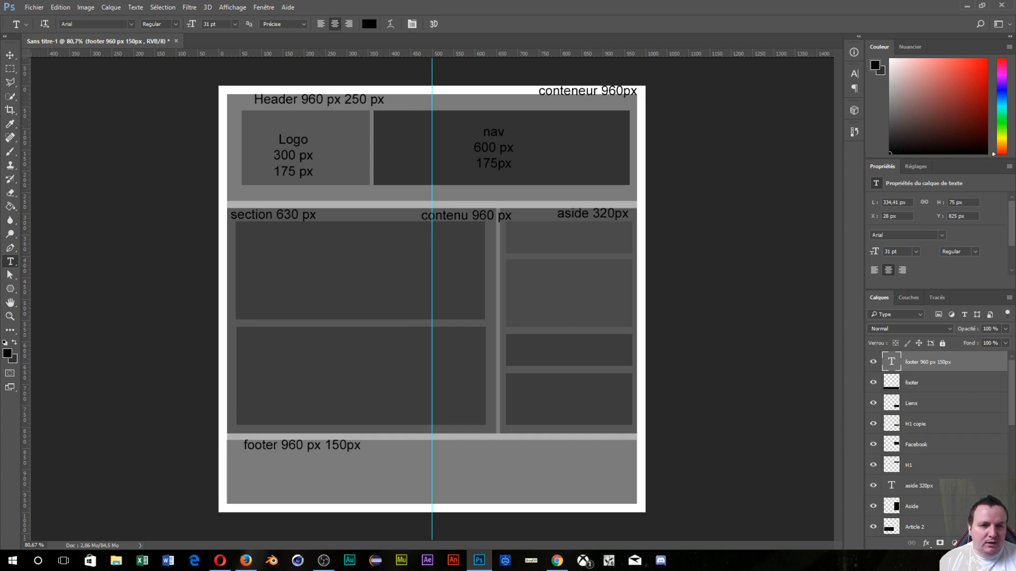
Set the width of the Article 1 block to 580 px with Free Transform.
scroll(966, 430, "down", 3)
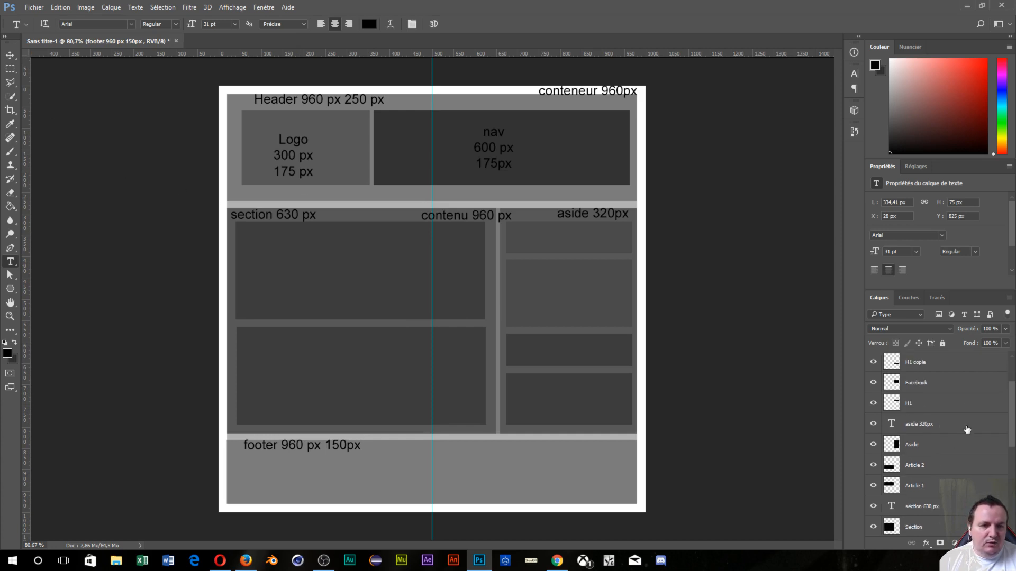
left_click(951, 492)
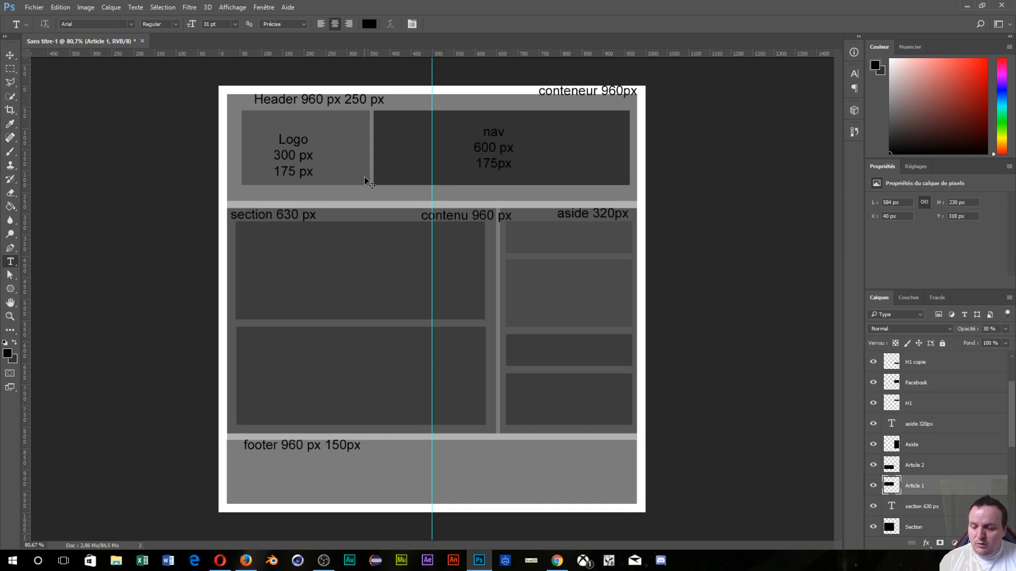
key("ctrl+t")
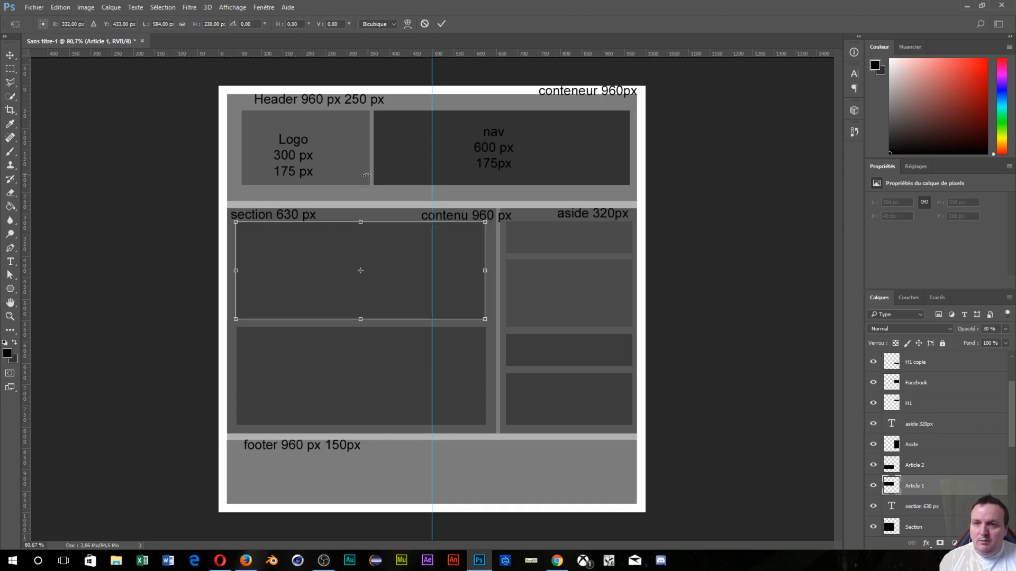
left_click(158, 23)
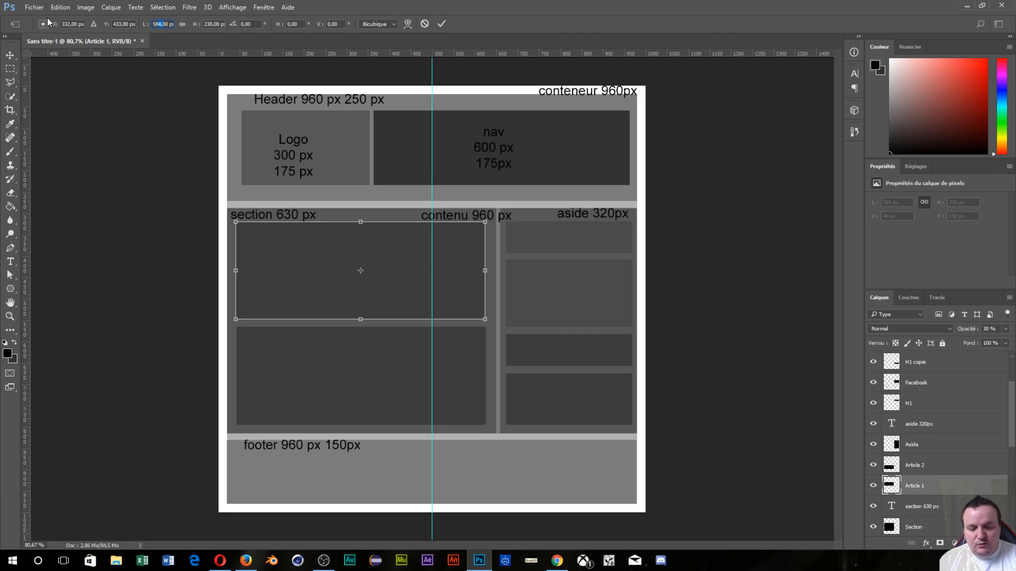
type("580")
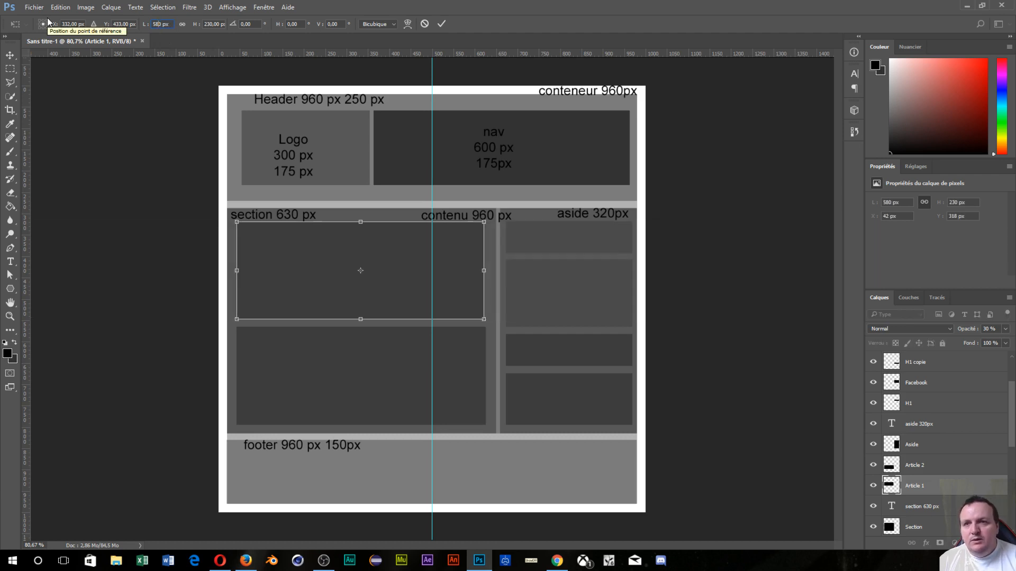
key("Return")
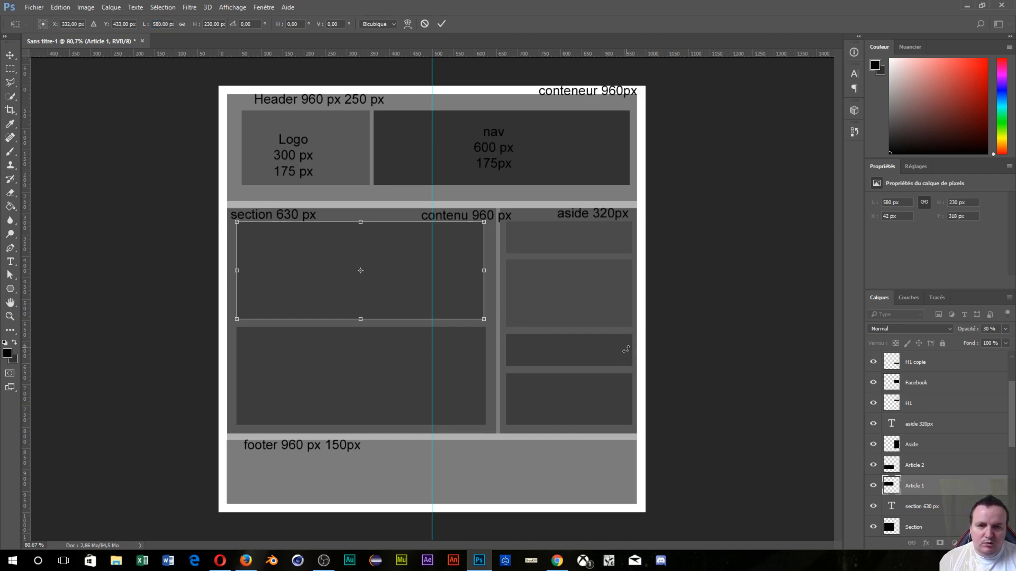
key("Return")
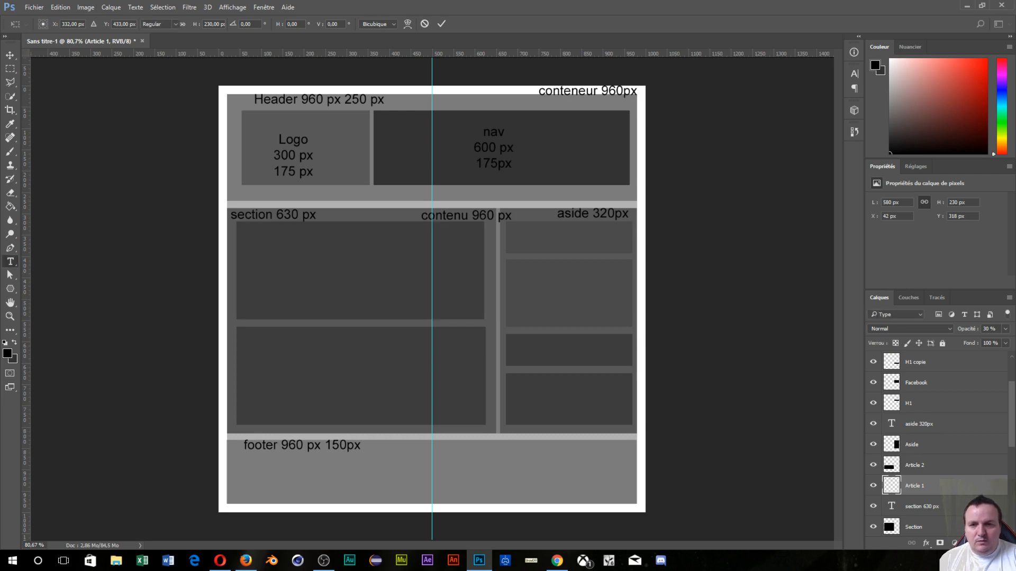
key("t")
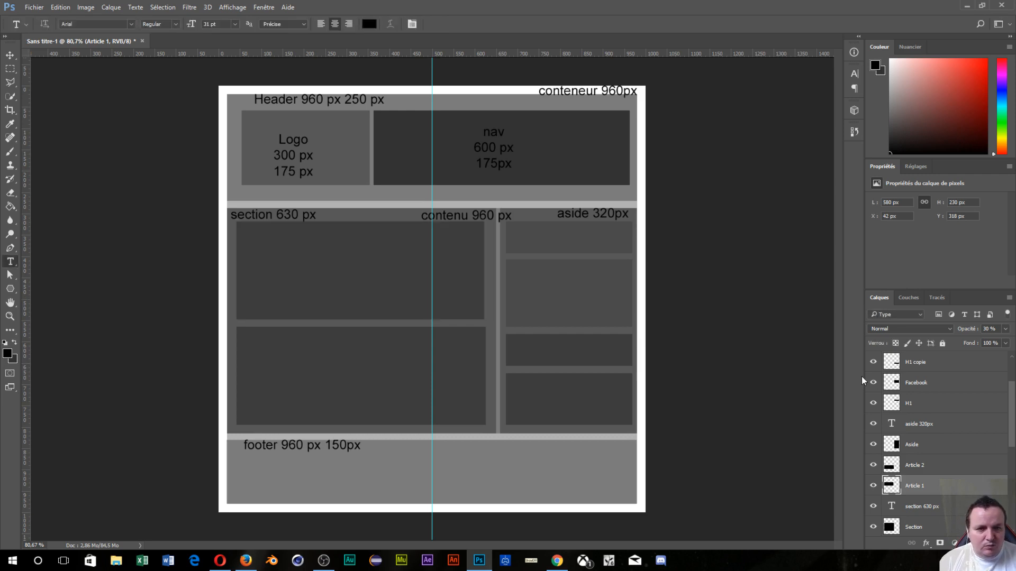
Set the width of the Article 2 block to 580 px with Free Transform.
left_click(933, 465)
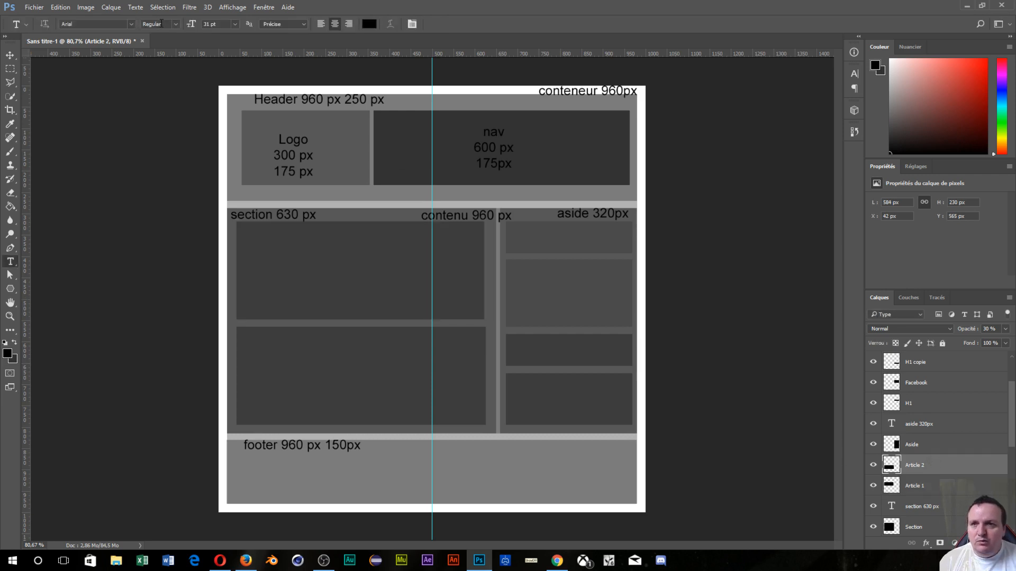
key("ctrl+t")
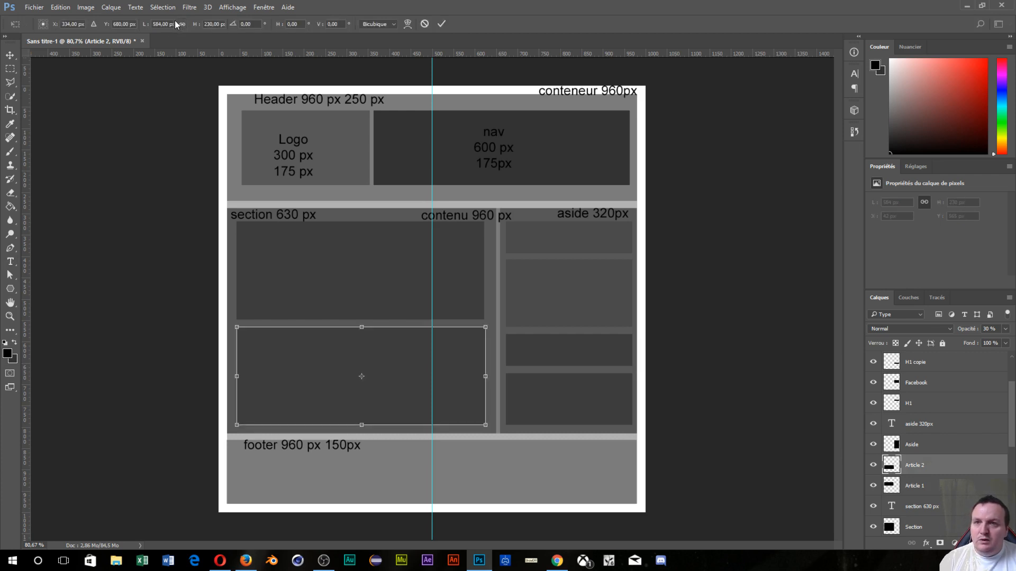
double_click(160, 24)
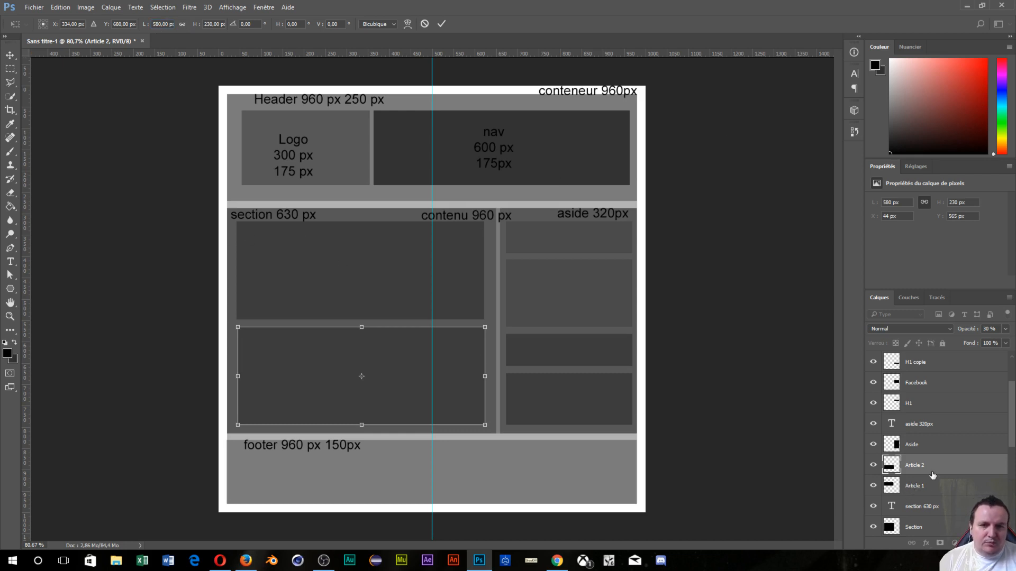
key("Return")
Add a two-line centred text label "Article 1" and "580px 230px" in the middle of the Article 1 block.
key("t")
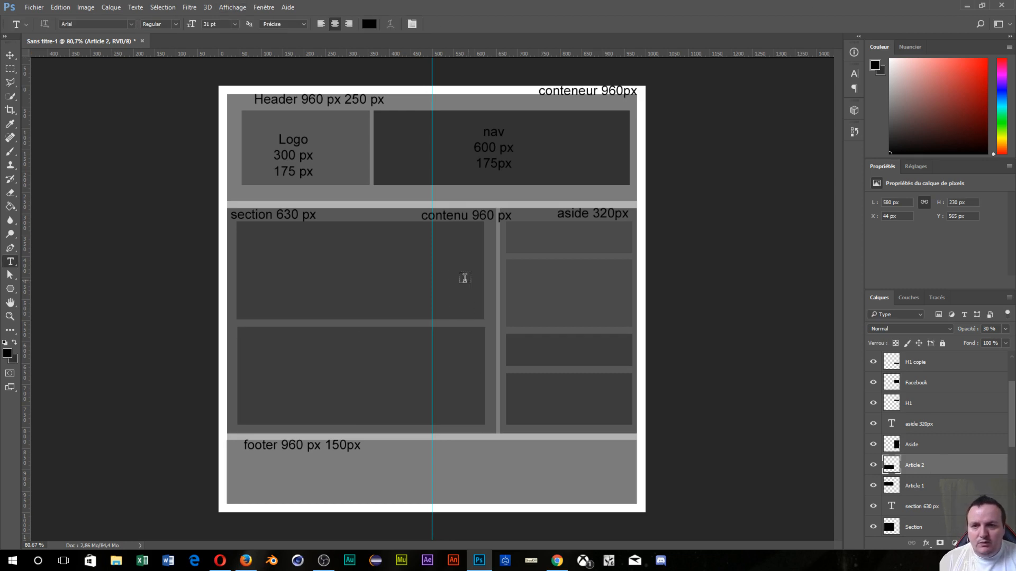
left_click_drag(279, 254, 432, 293)
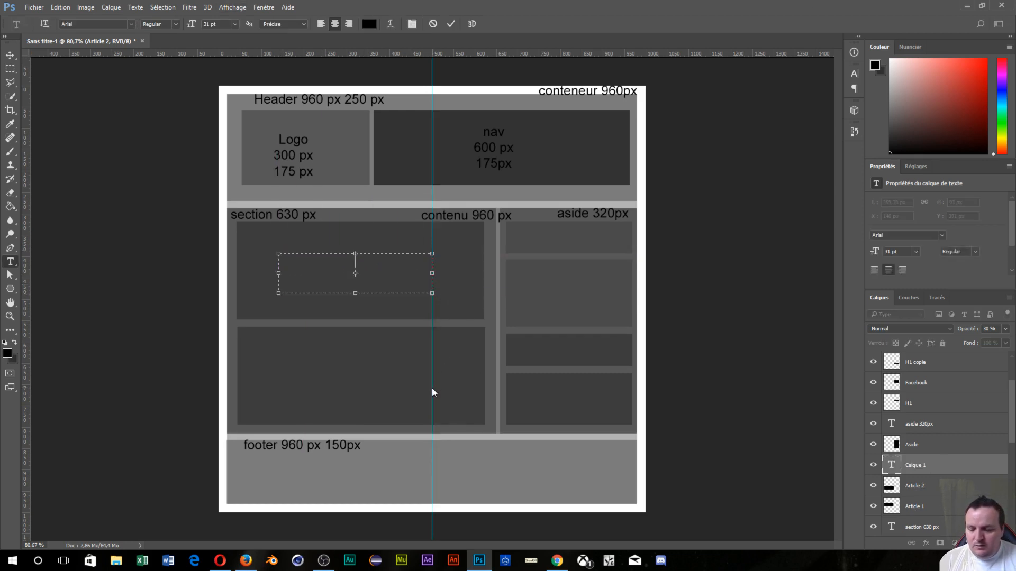
type("Artcl")
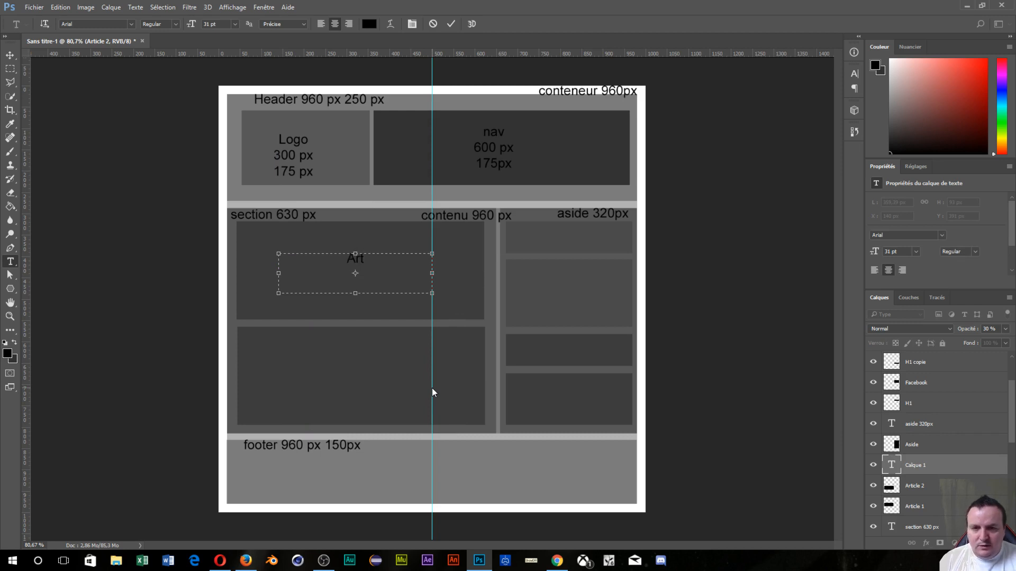
key("BackSpace")
key("BackSpace")
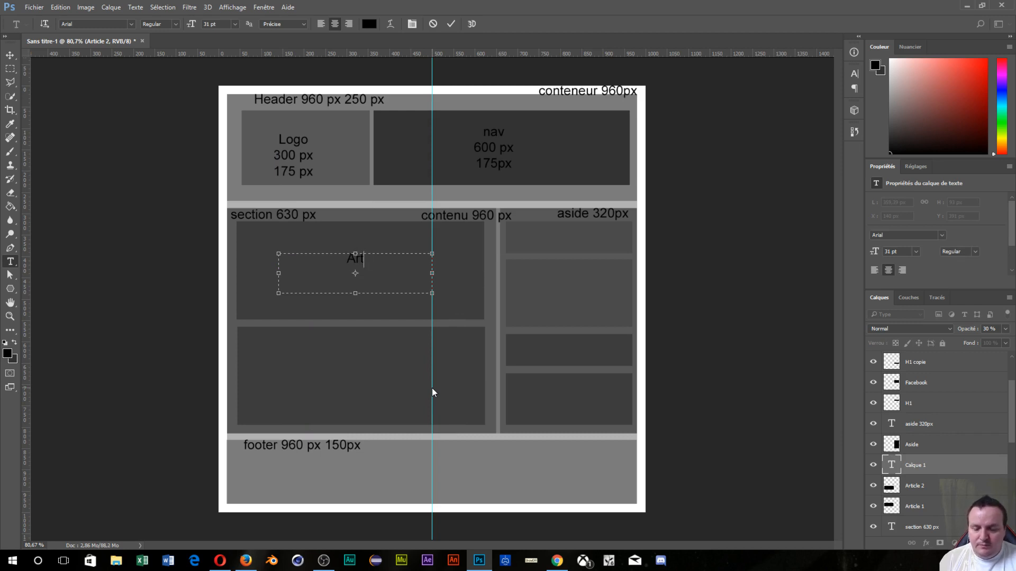
type("ic")
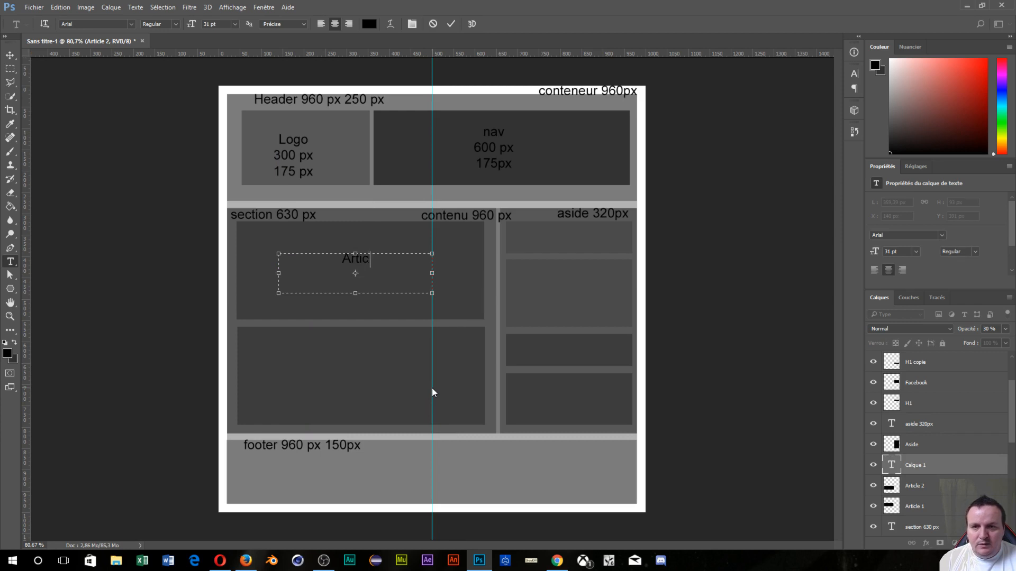
type("le 1")
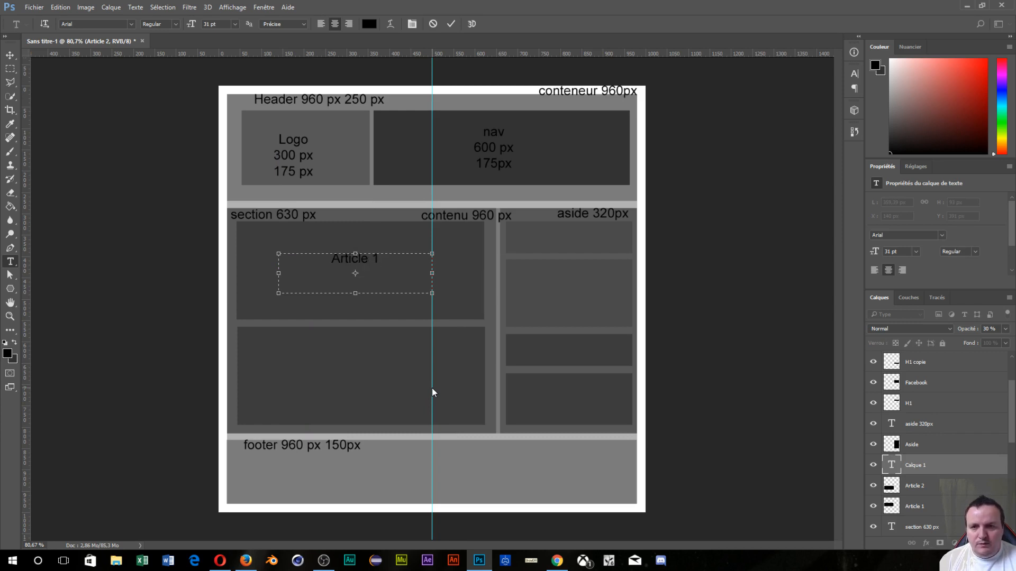
key("Return")
type("580p")
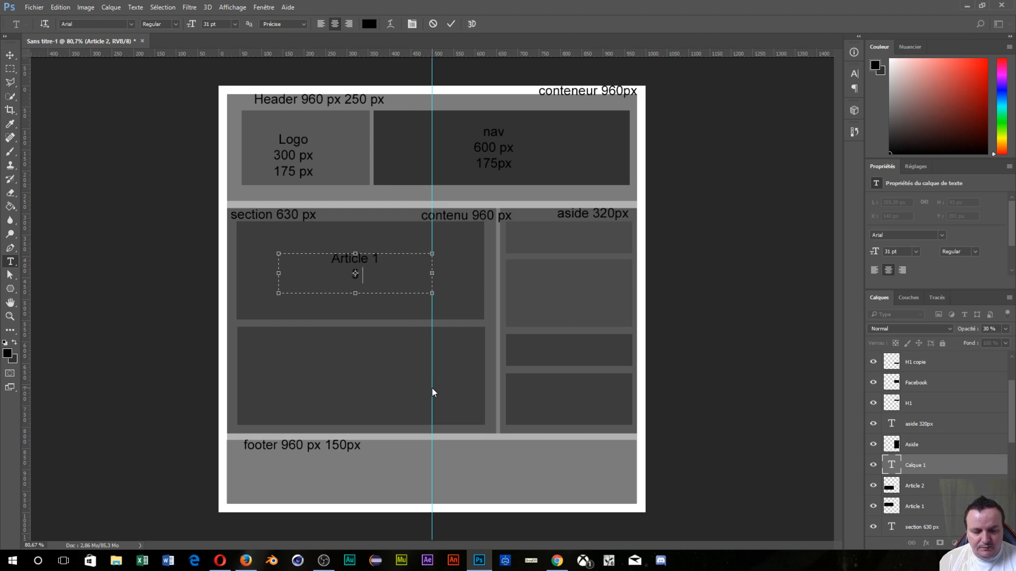
type("x")
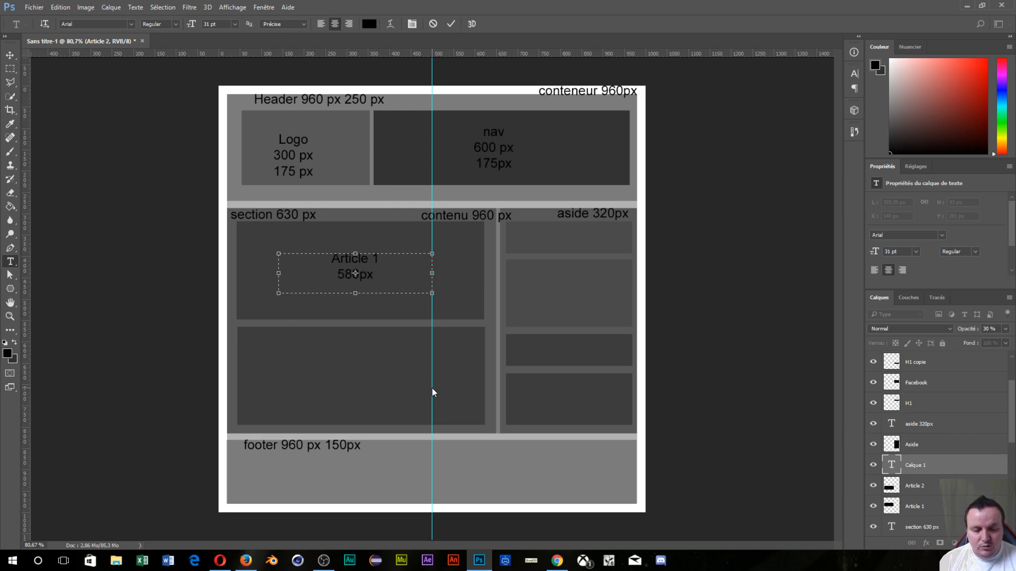
type(" 230px")
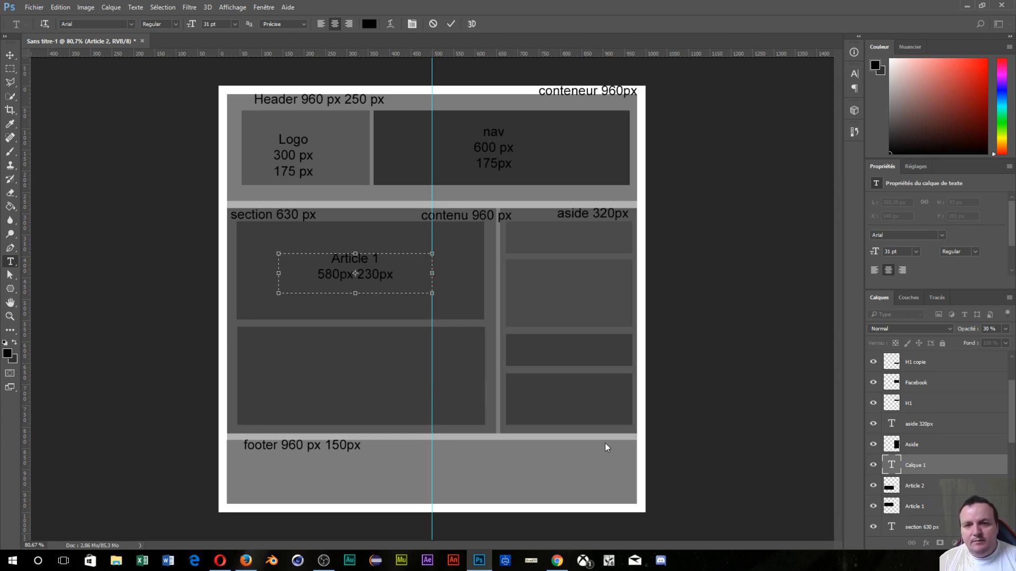
left_click(719, 425)
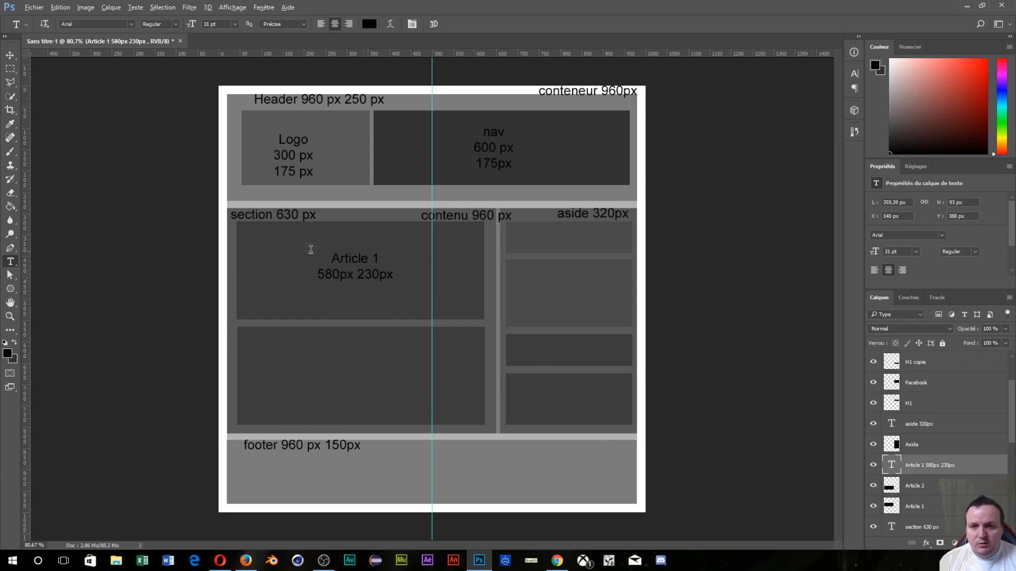
Duplicate the Article 1 label onto the block below it and change the copy's first line to "Article 2".
left_click(11, 56)
left_click_drag(323, 277, 320, 376)
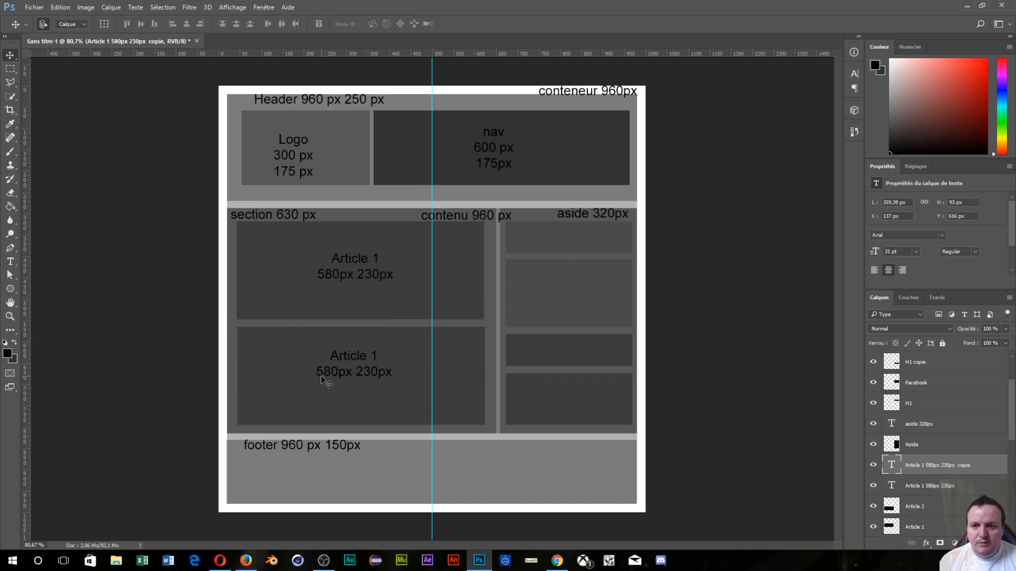
left_click(11, 263)
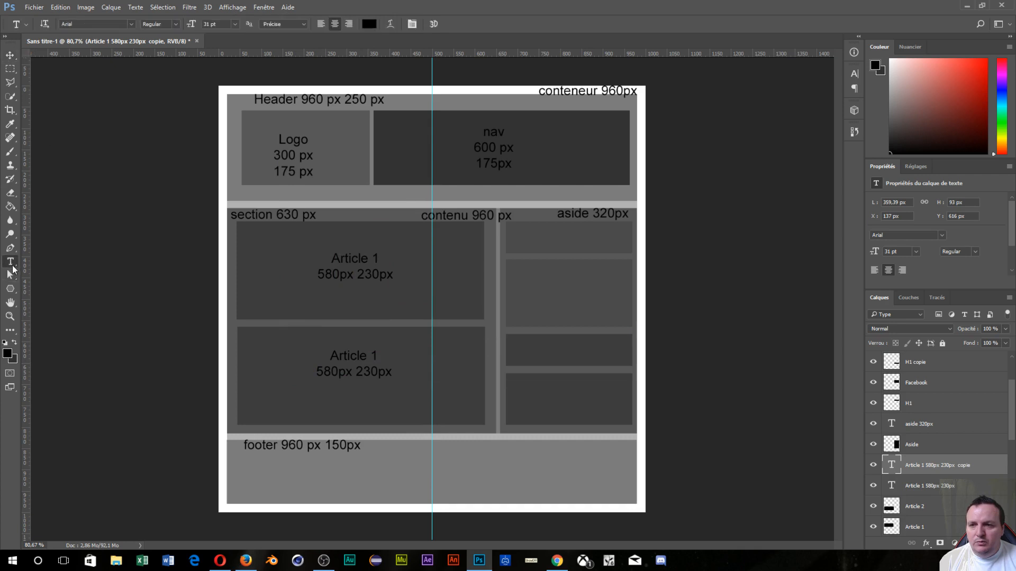
double_click(372, 359)
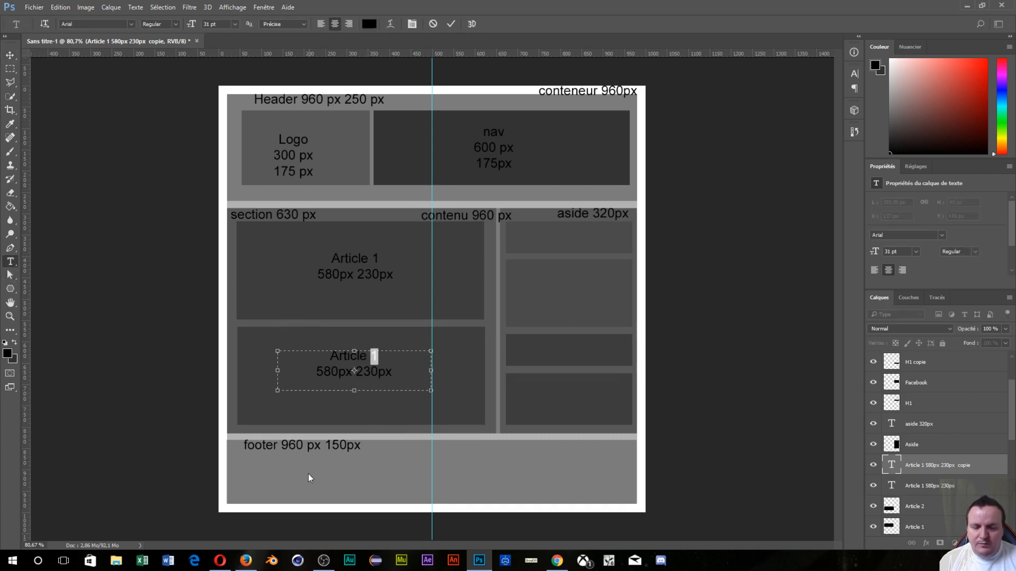
type("2")
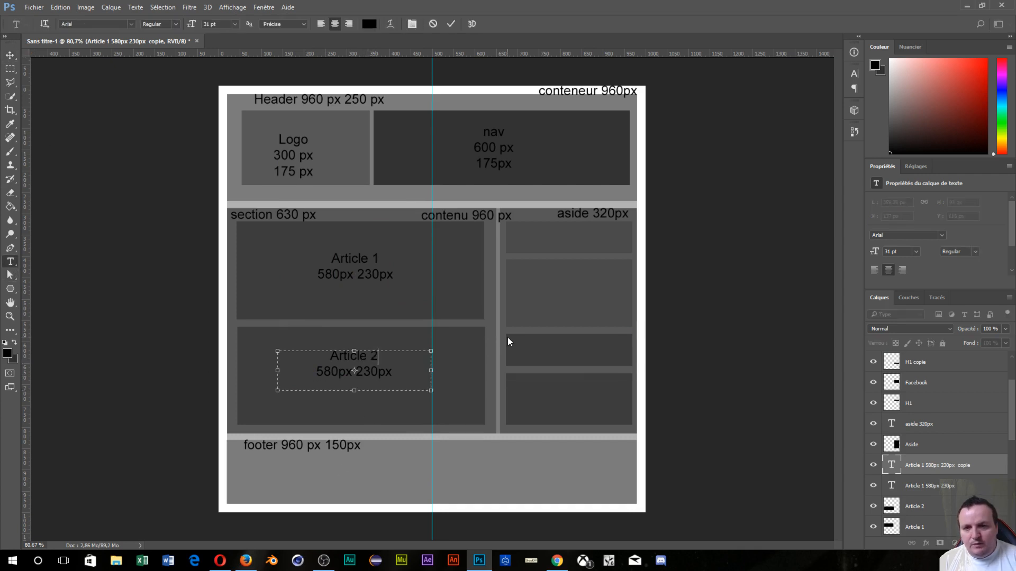
left_click(54, 261)
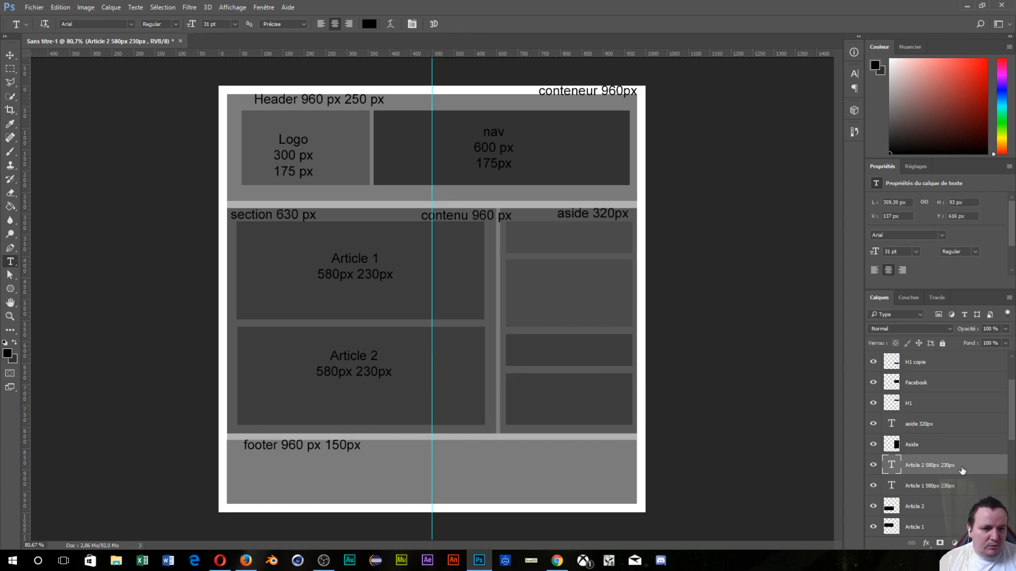
Move the "Article 1 580px 230px" text layer below the Article 2 layer, directly above the Article 1 block layer.
scroll(961, 470, "down", 3)
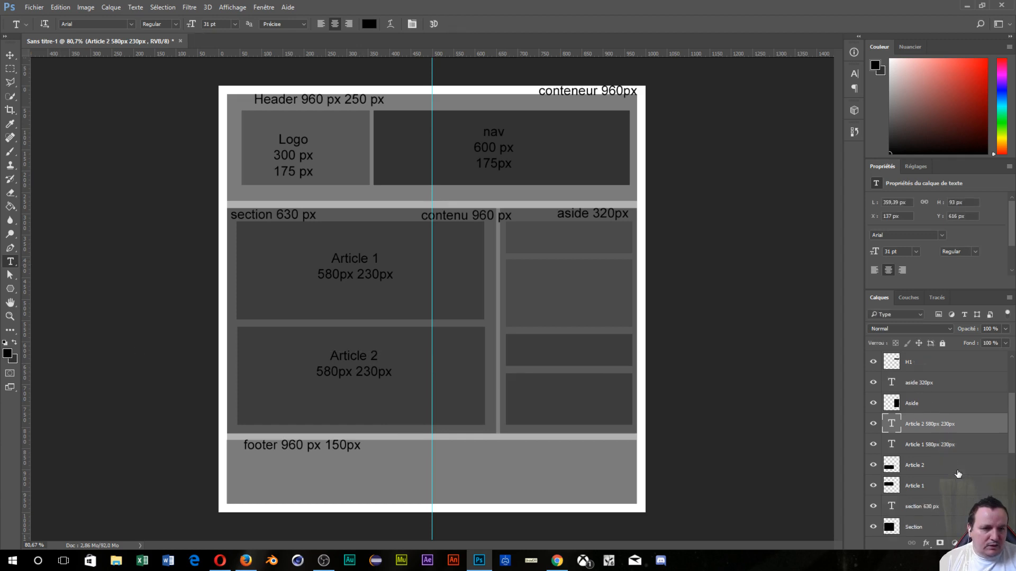
left_click_drag(945, 431, 958, 457)
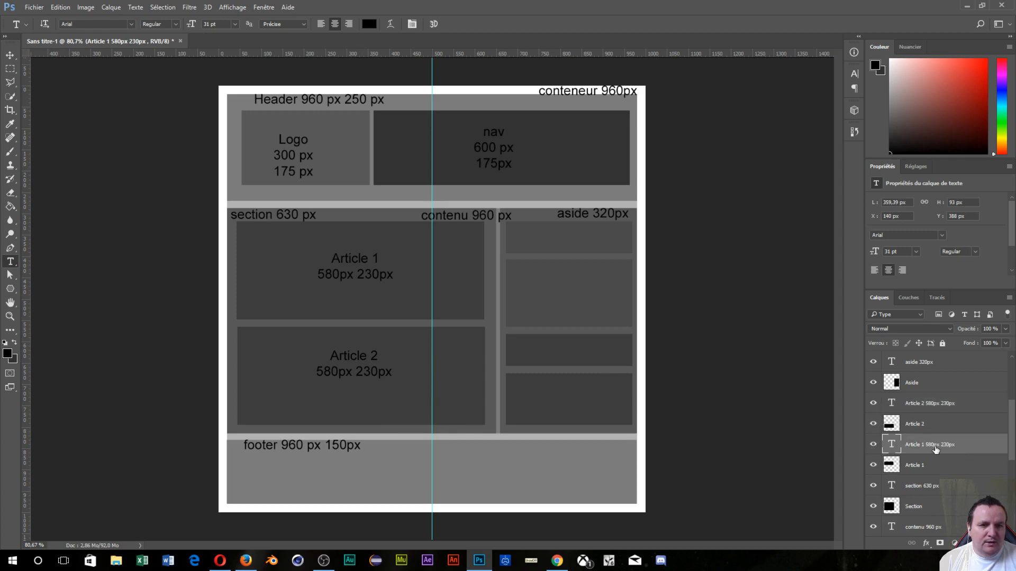
scroll(939, 471, "down", 5)
scroll(936, 476, "down", 2)
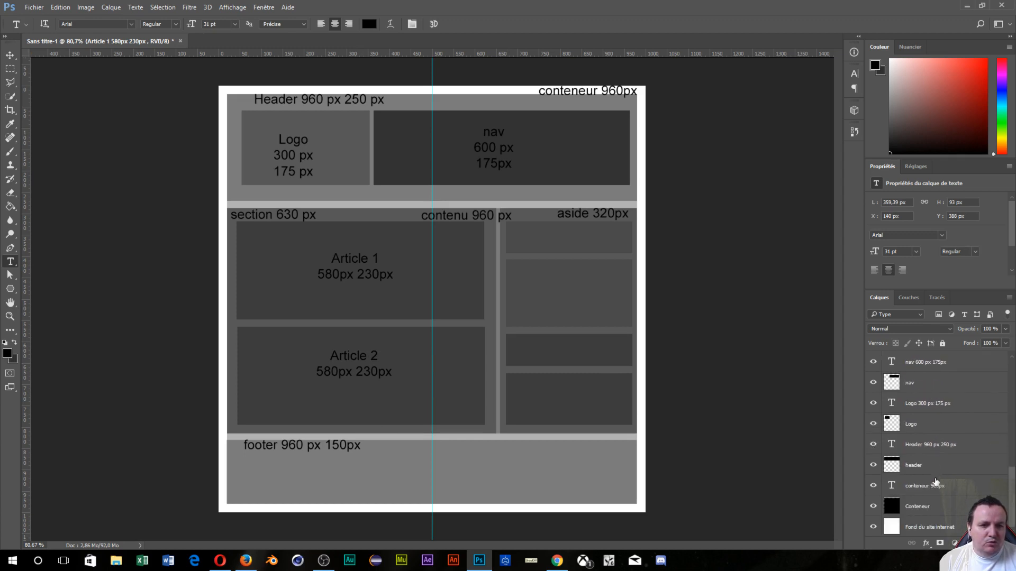
Set the width of the H1 block at the top of the aside to 300 px with Free Transform.
scroll(933, 475, "up", 6)
scroll(932, 475, "up", 3)
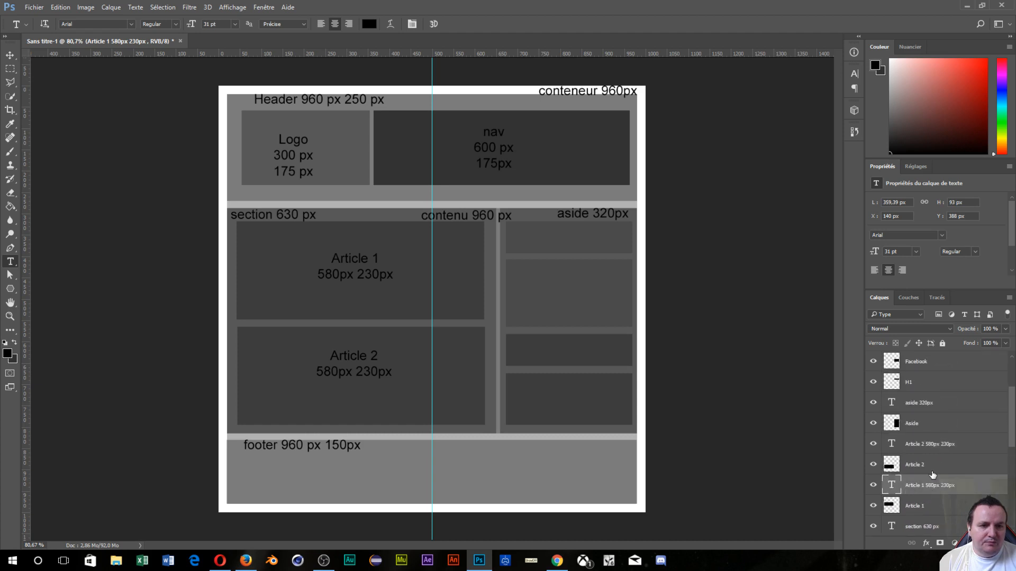
scroll(932, 474, "up", 3)
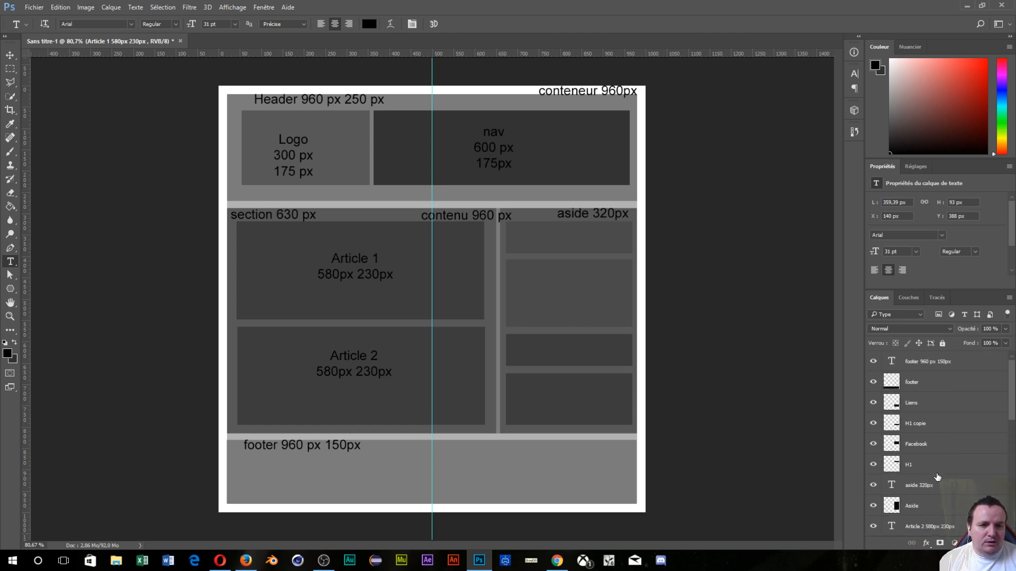
left_click(932, 470)
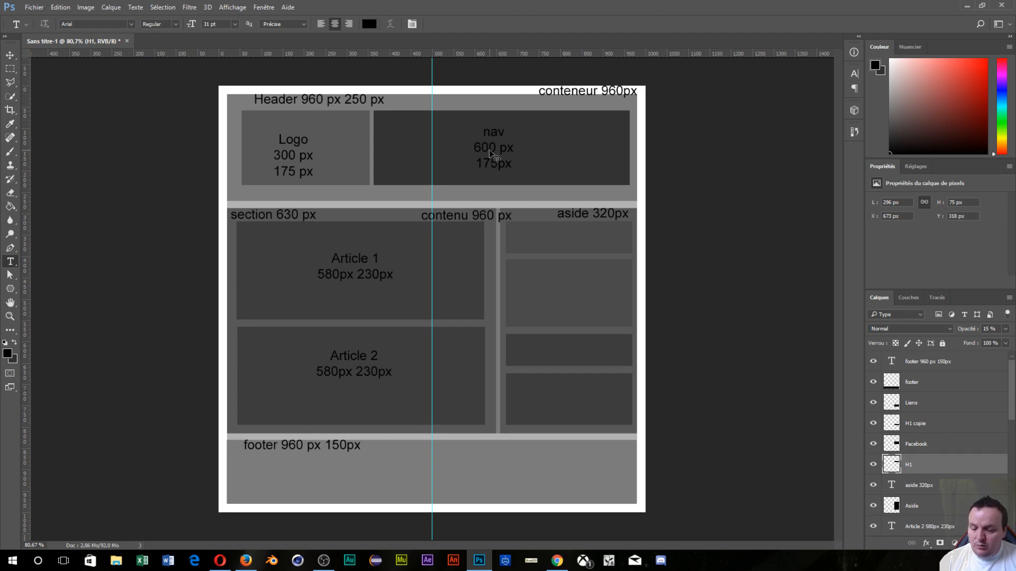
key("ctrl+t")
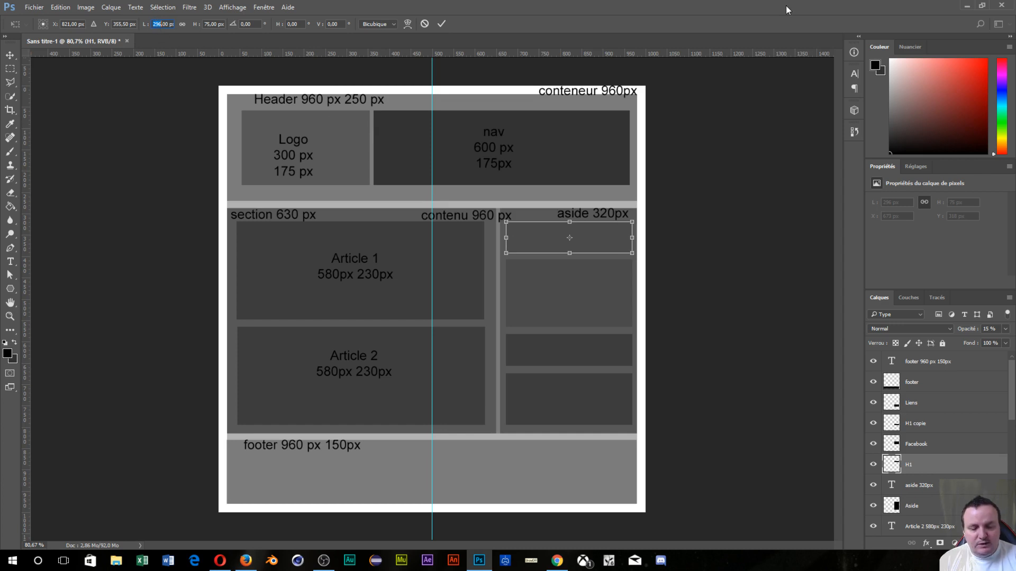
type("300")
key("Return")
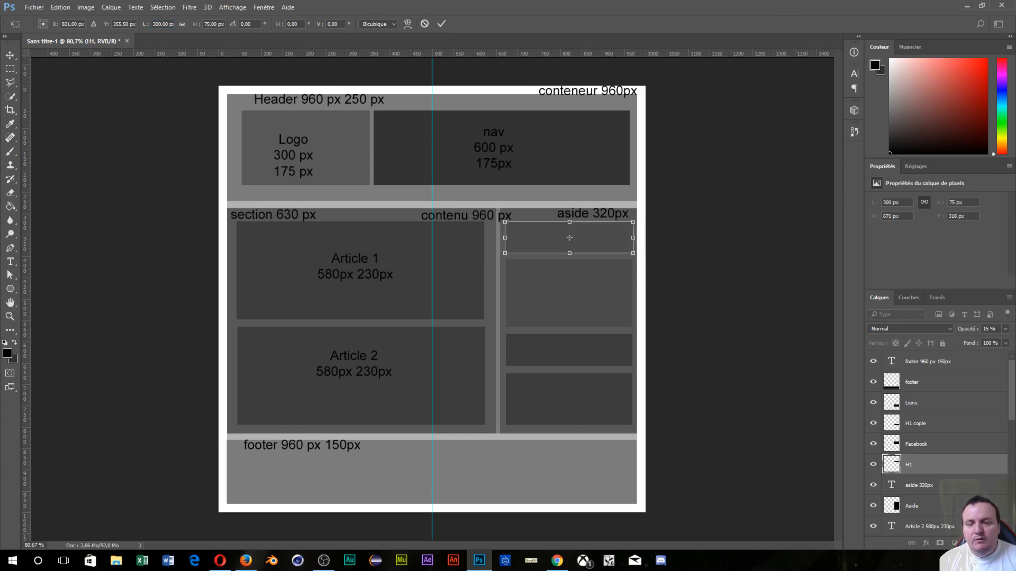
key("Return")
Add the text label "H1 300px 75px" inside the H1 block at the top of the aside.
key("t")
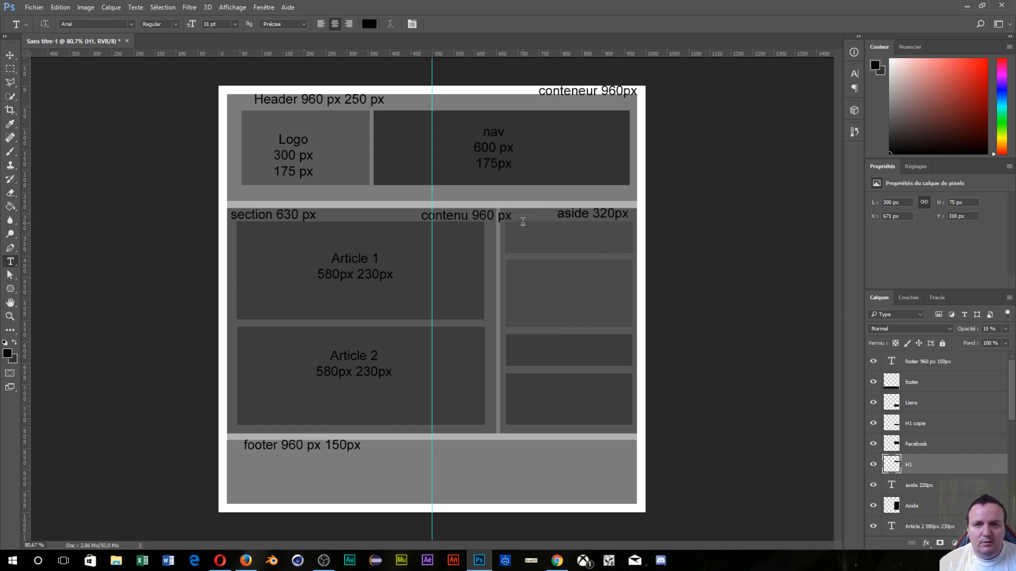
left_click_drag(521, 227, 628, 249)
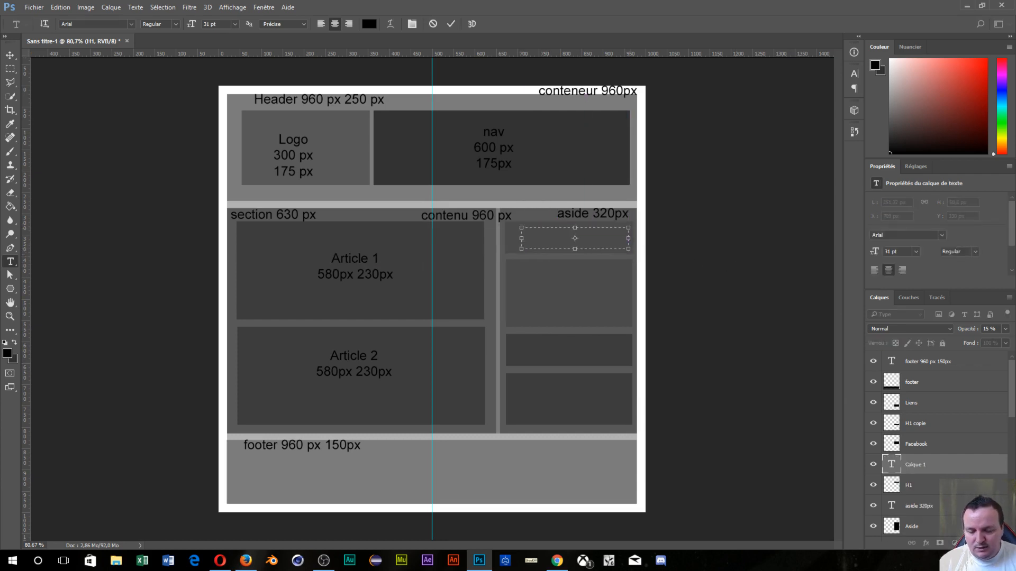
type("H1")
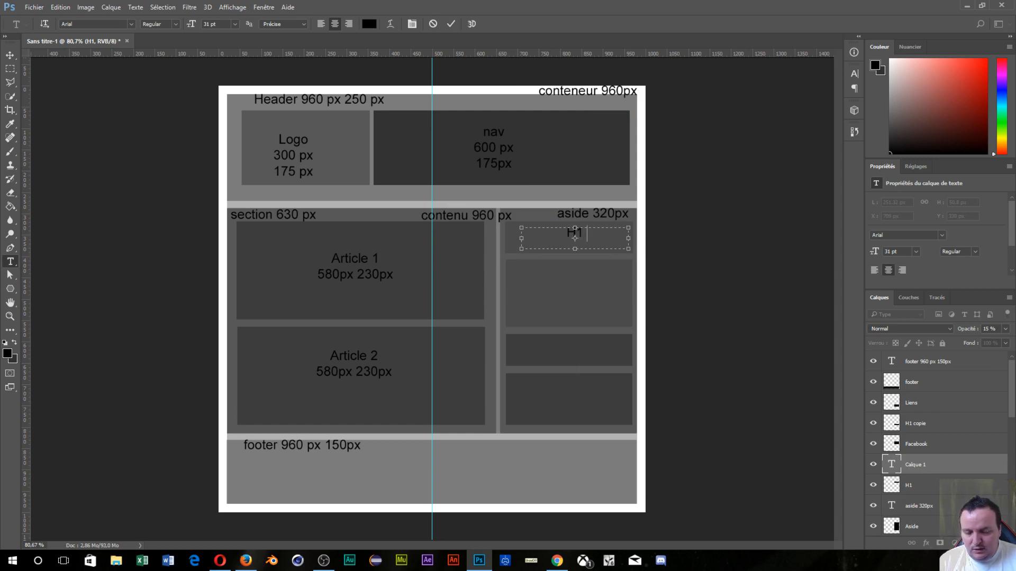
type(" 300")
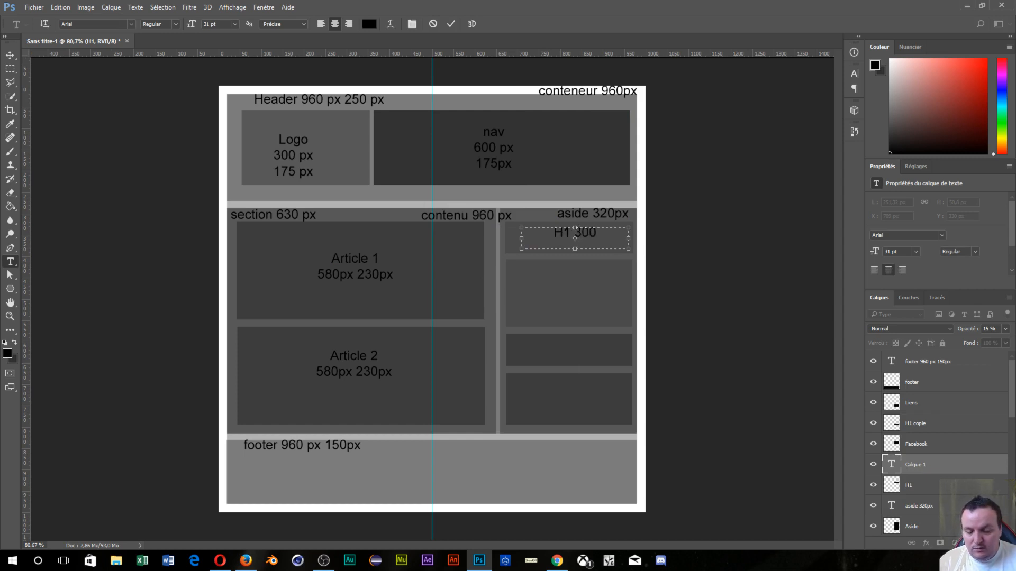
type("px")
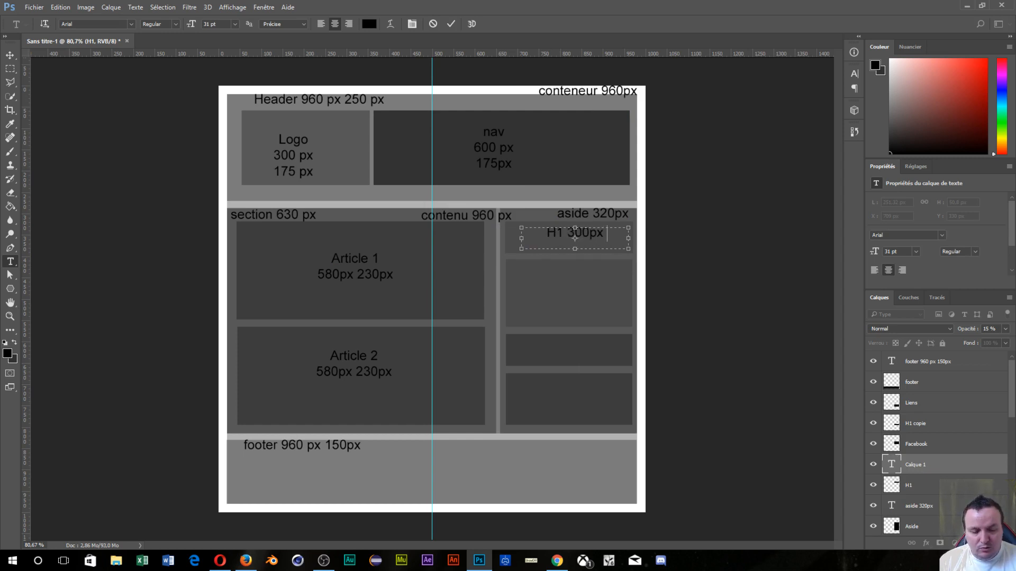
type(" 75px")
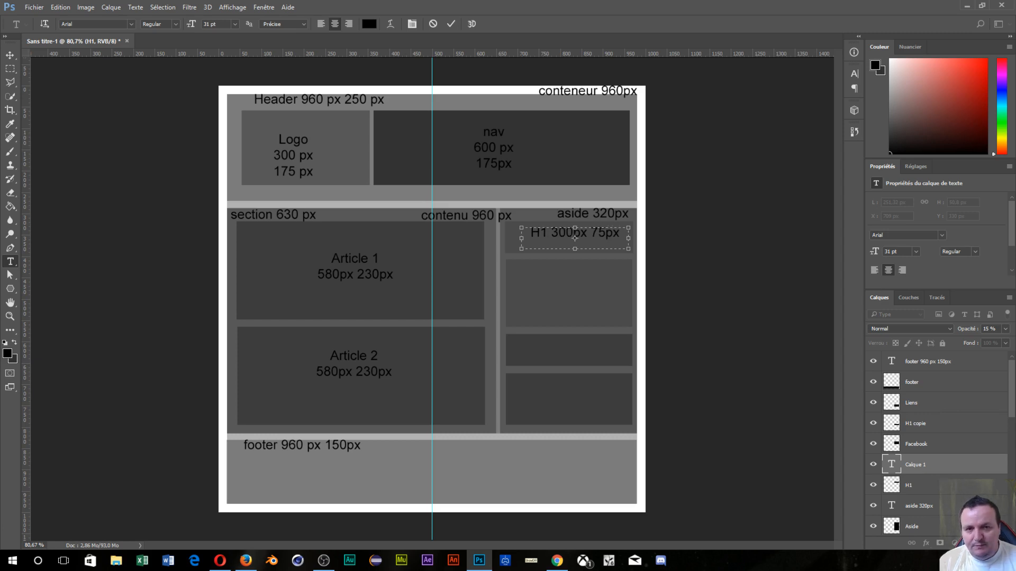
left_click(706, 272)
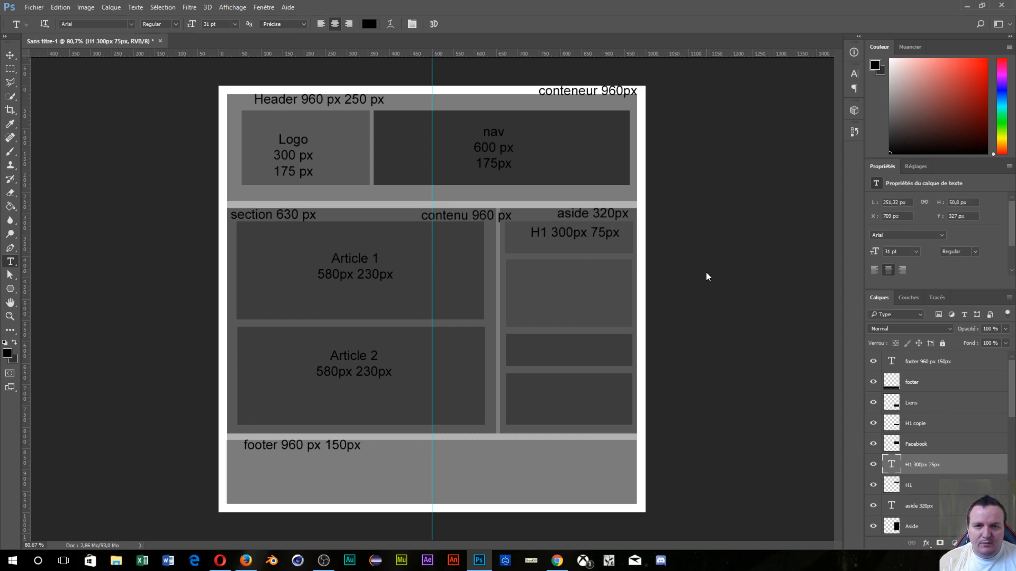
Resize the Facebook block in the aside to 300 px wide and 160 px high with Free Transform.
left_click(929, 449)
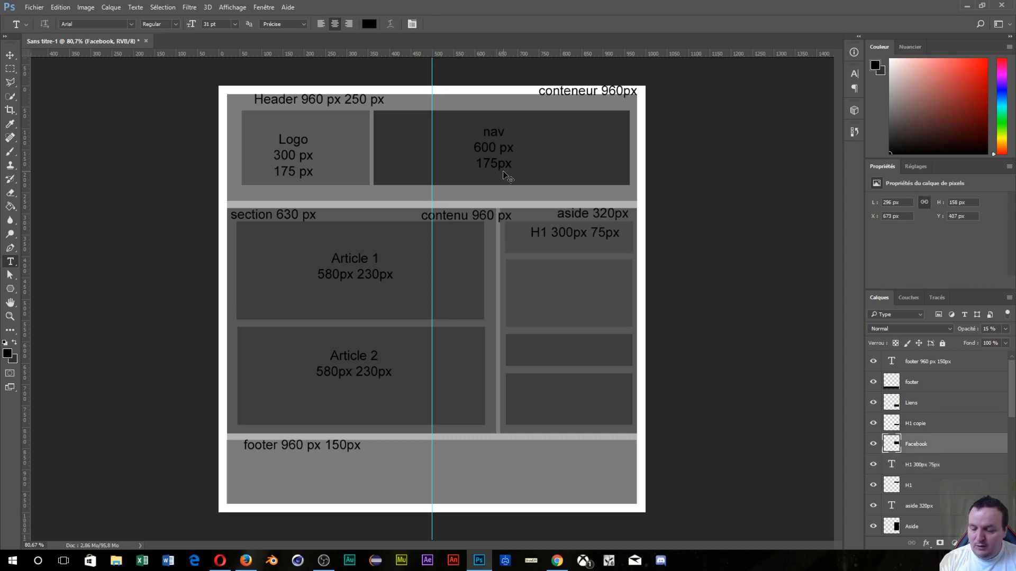
key("ctrl+t")
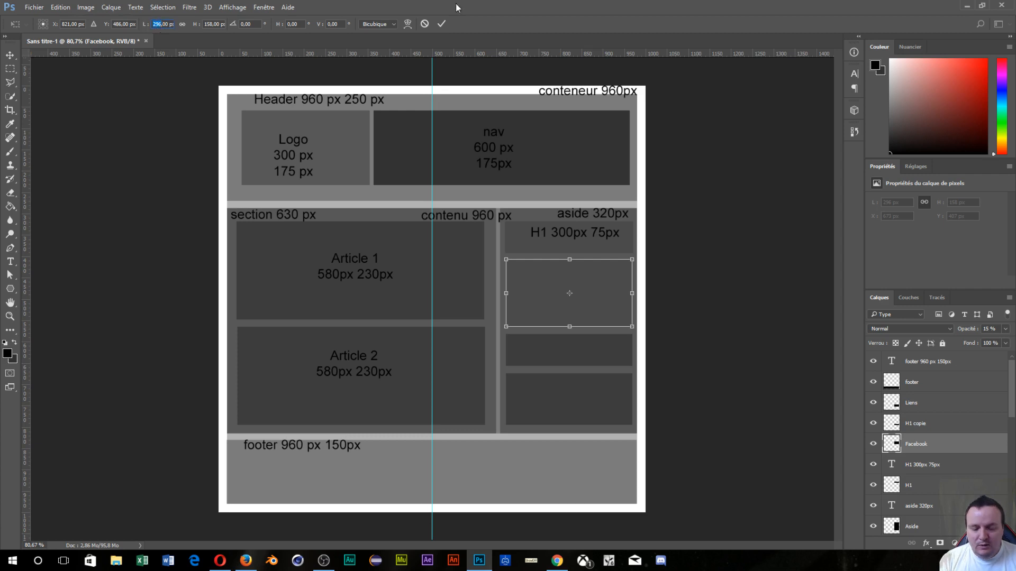
type("300")
key("Return")
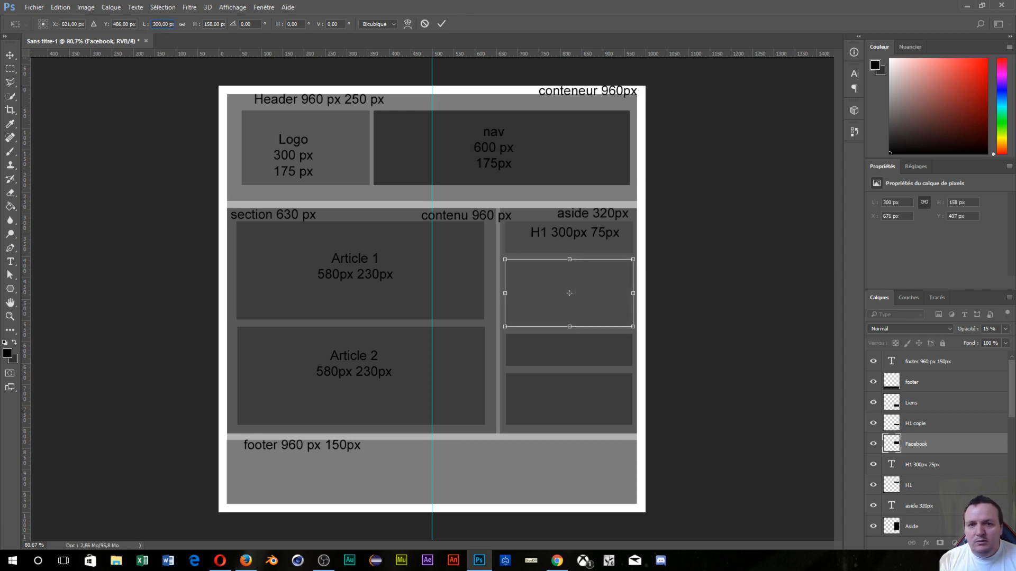
left_click(207, 24)
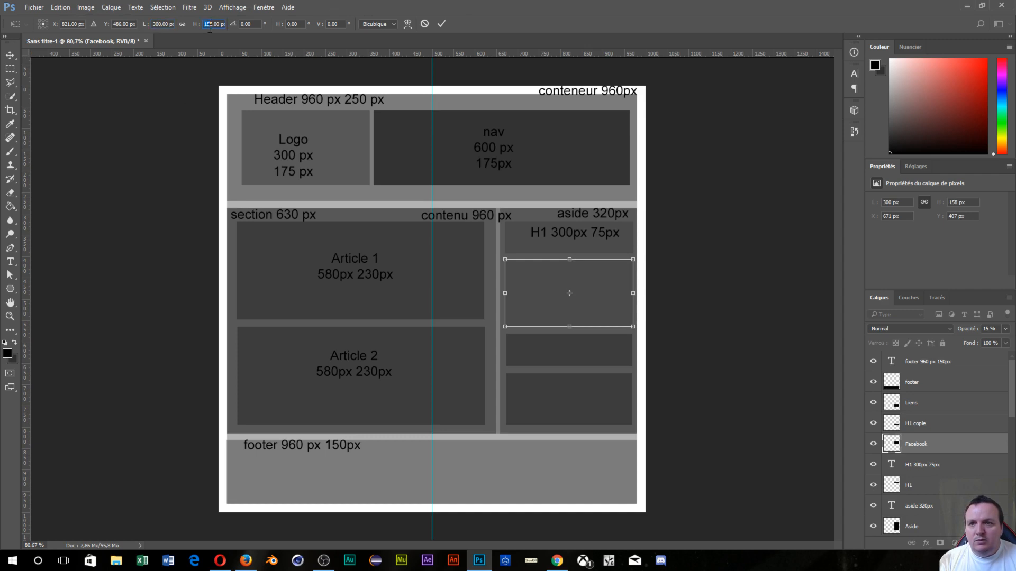
type("160")
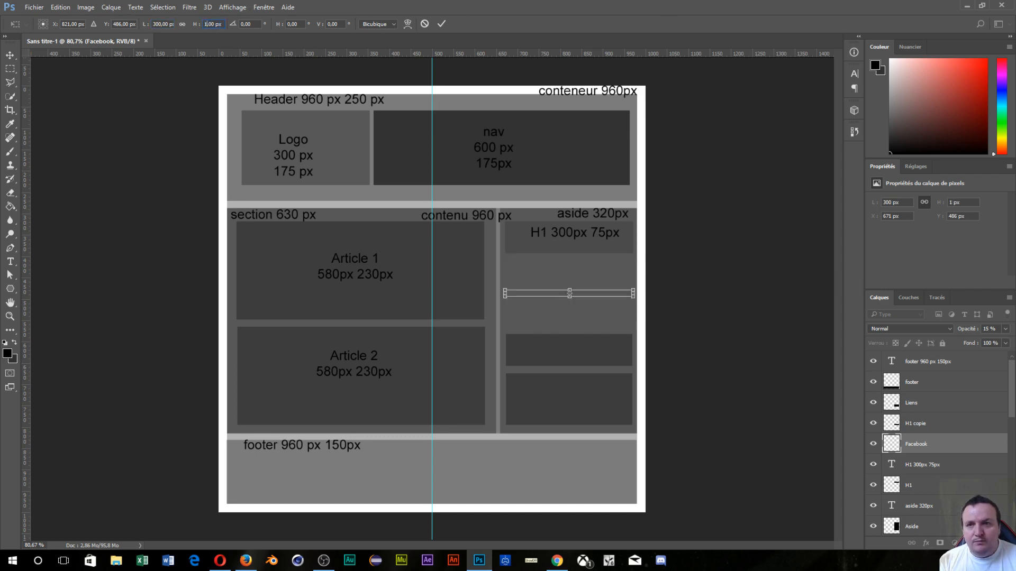
key("Return")
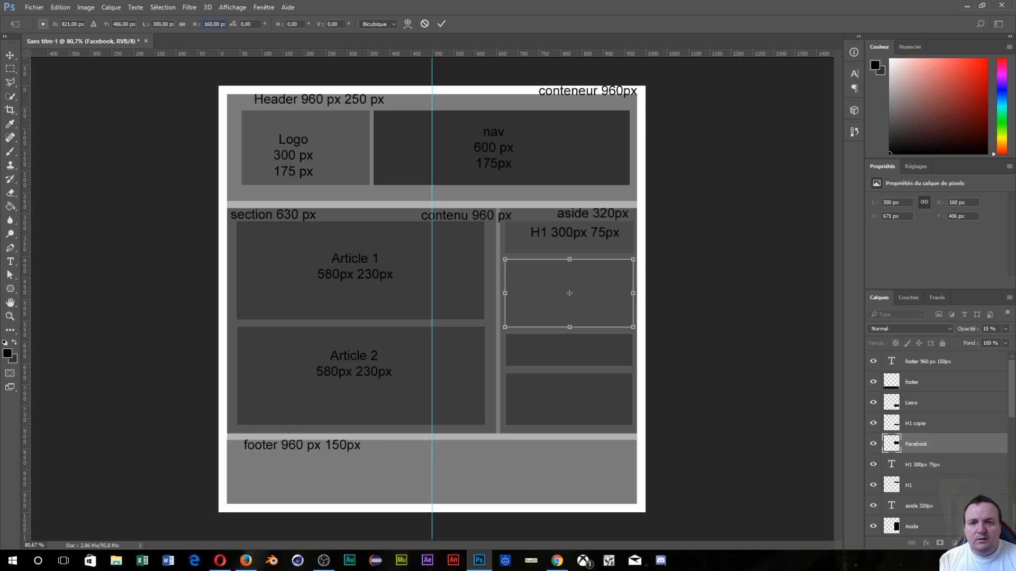
key("Return")
Add the text label "Facebook 300px 160px" on two lines inside the Facebook block.
key("t")
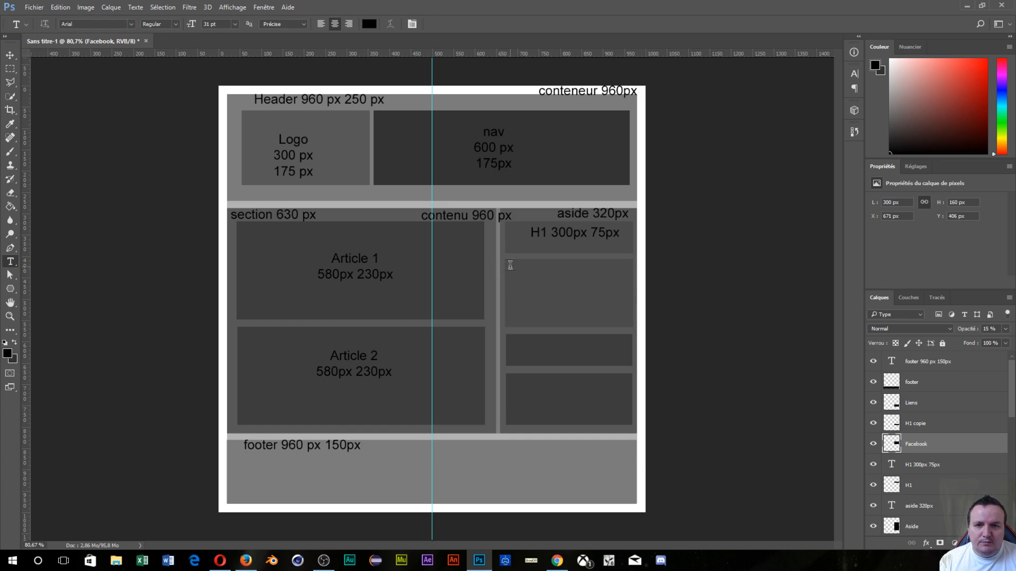
left_click_drag(511, 262, 629, 327)
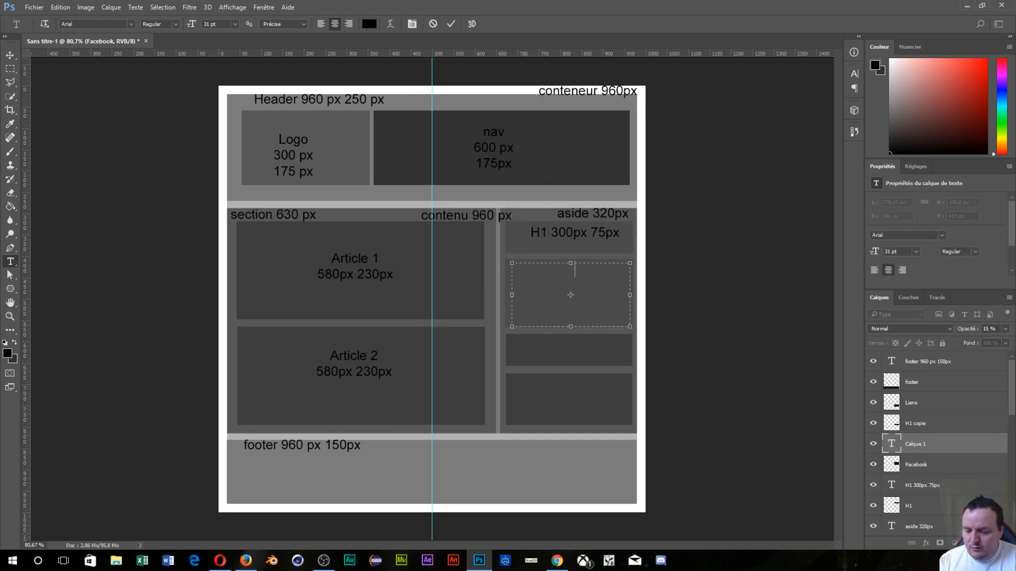
type("Faceboo")
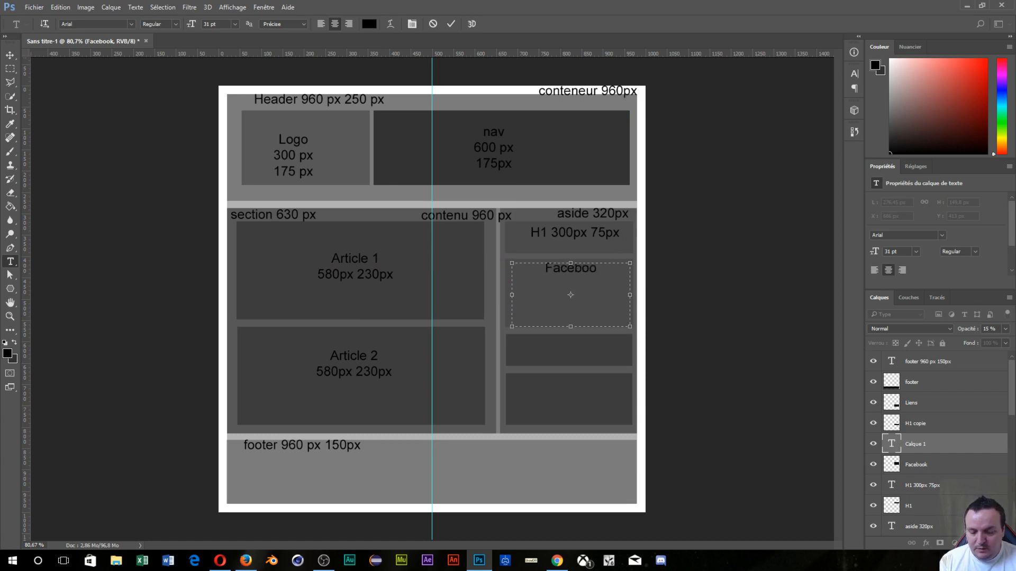
type("k ")
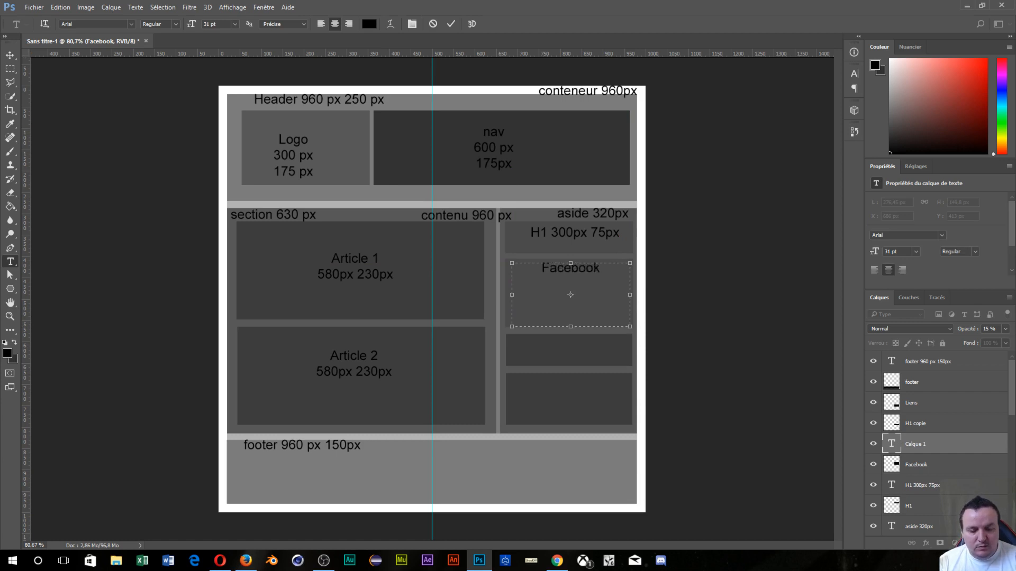
type("300")
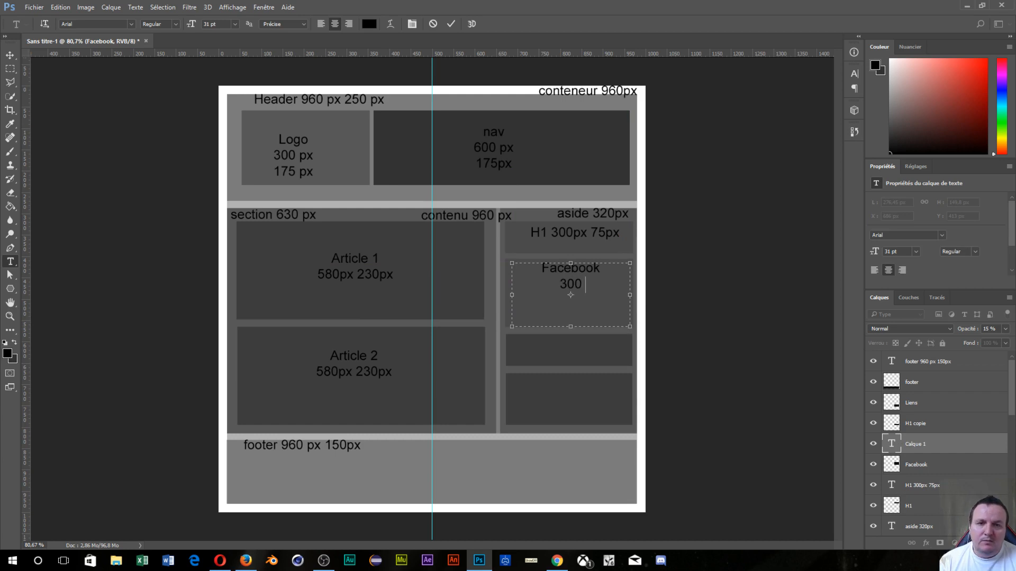
type("px 16")
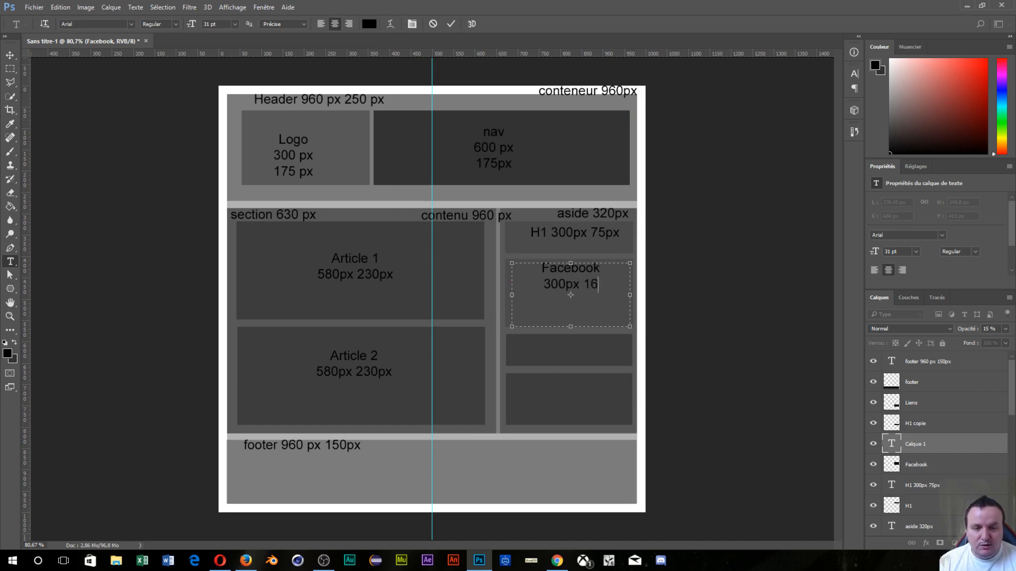
type("0px")
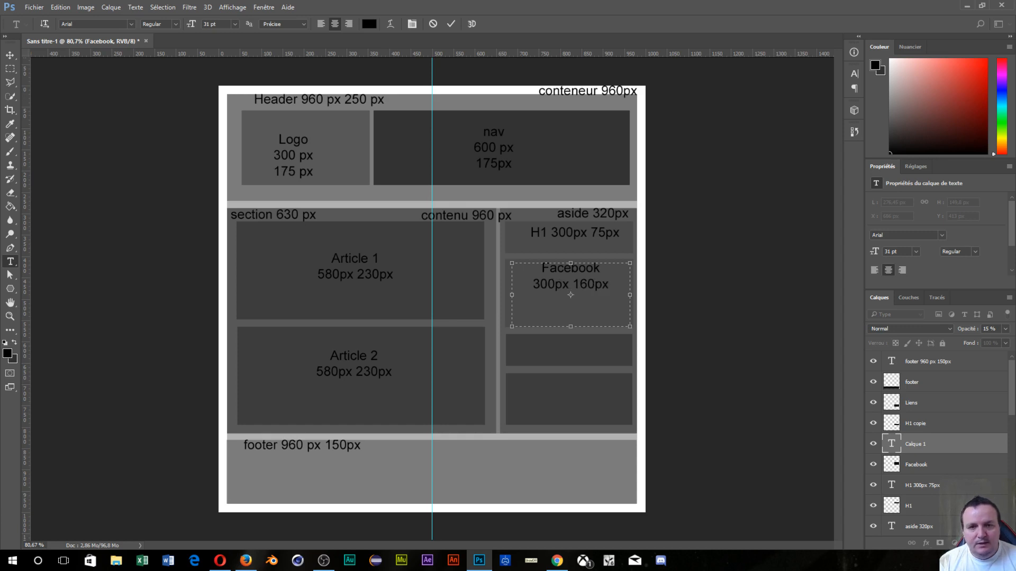
key("ctrl+Return")
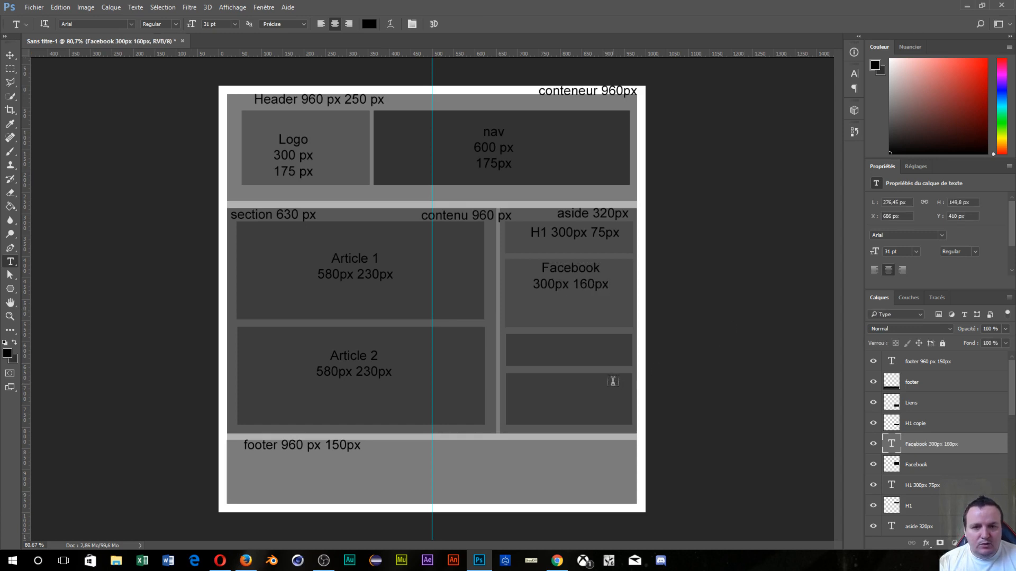
Set the width of the H1 copie block below the Facebook block to 300 px with Free Transform.
left_click(8, 57)
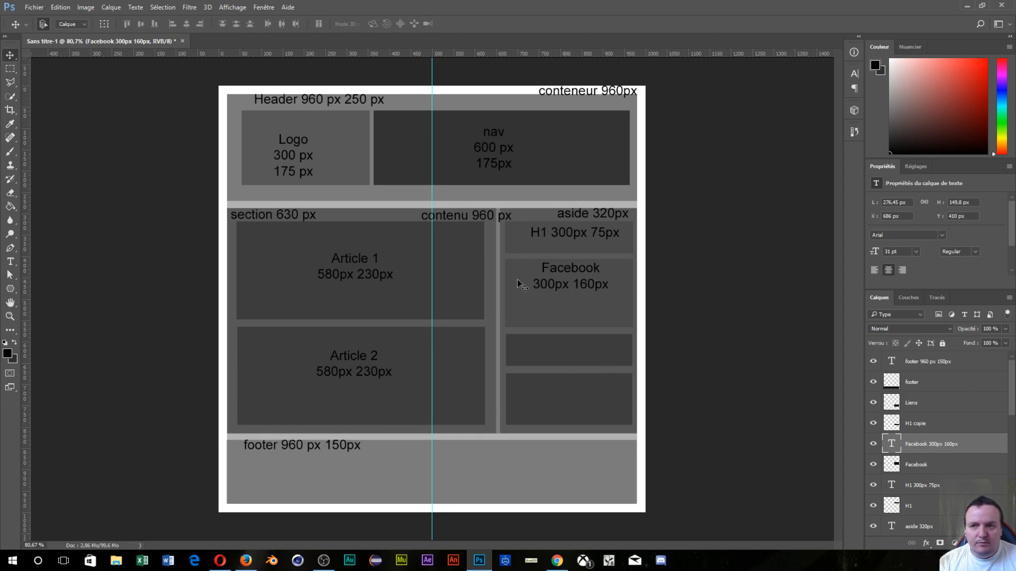
left_click(921, 422)
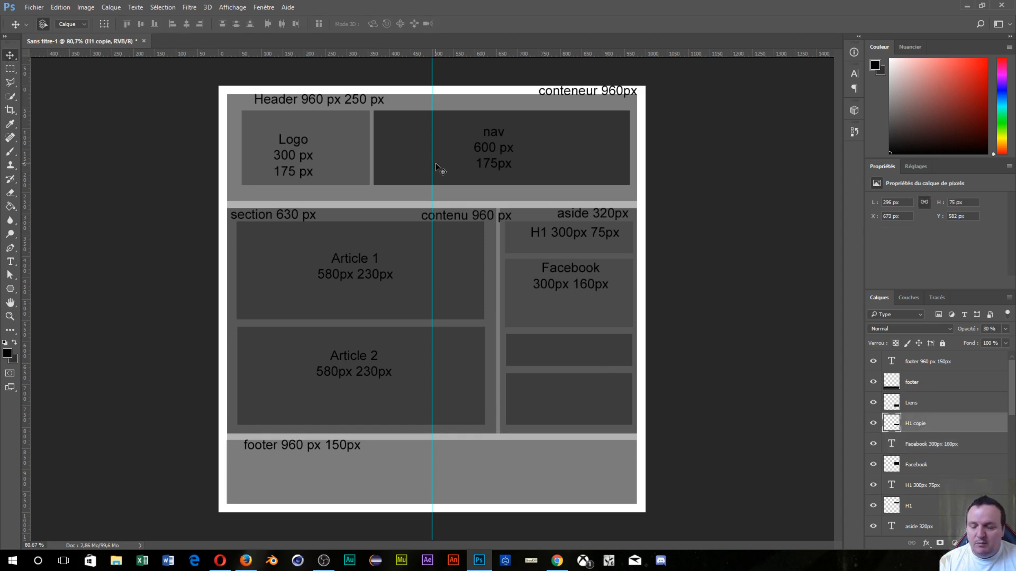
key("ctrl+t")
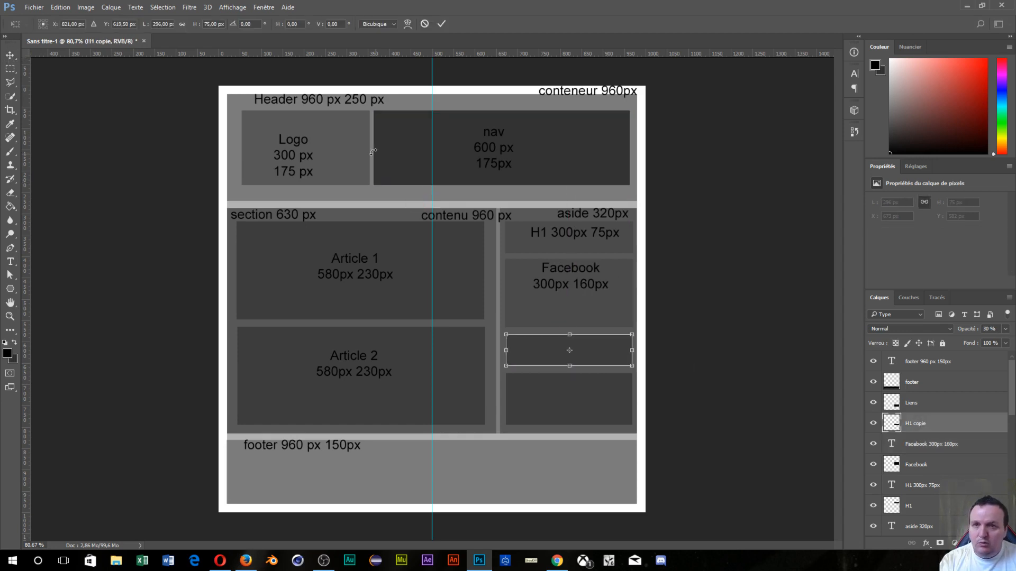
left_click(146, 24)
type("300")
key("Return")
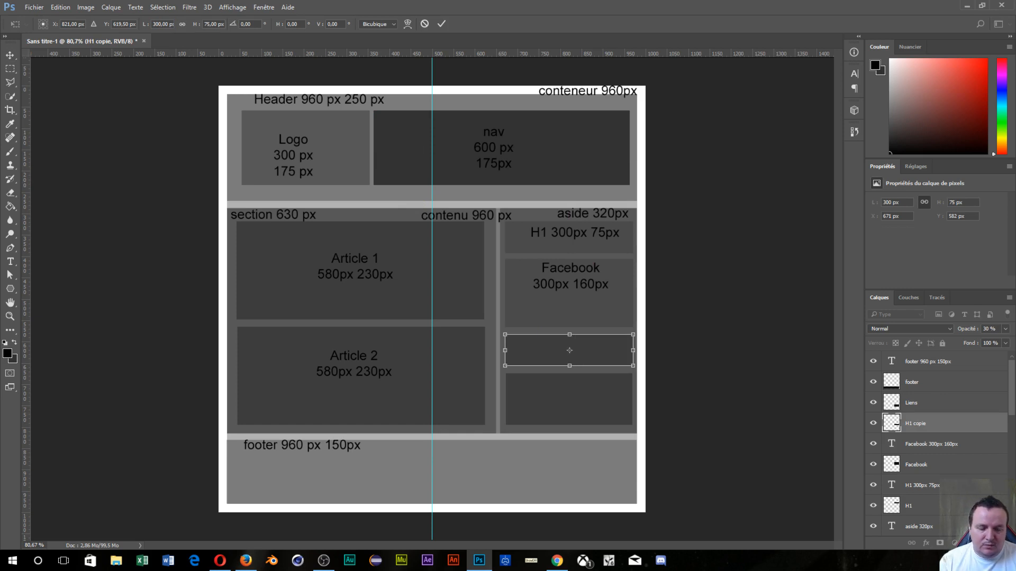
key("Return")
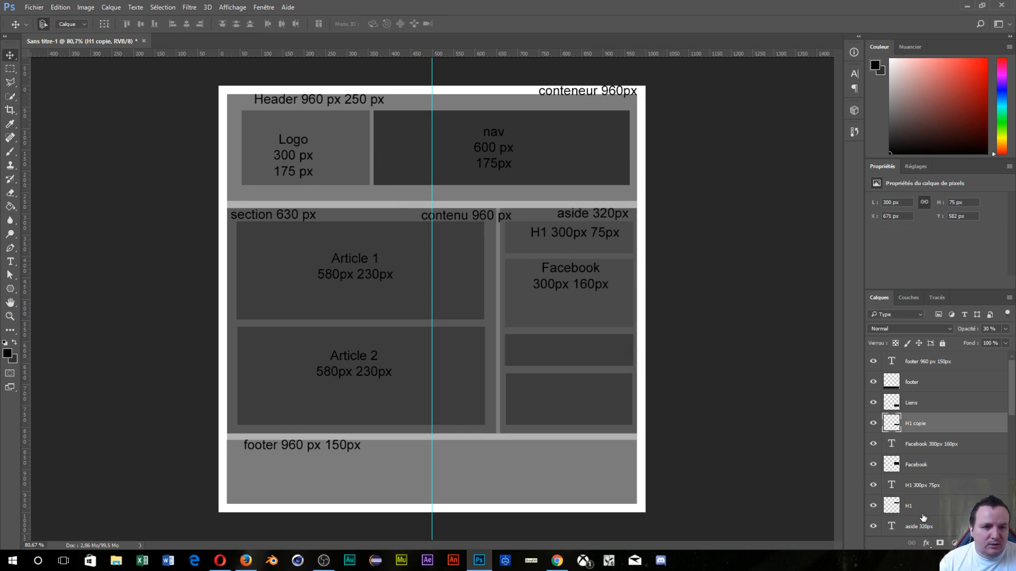
Duplicate the "H1 300px 75px" text layer and place the copy directly above the H1 copie layer.
left_click(920, 491)
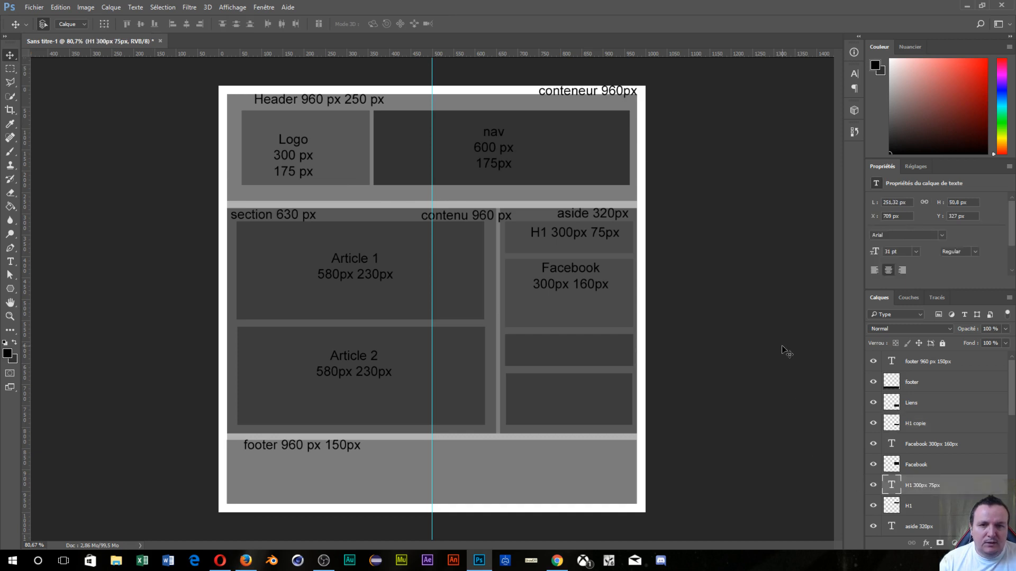
key("ctrl+j")
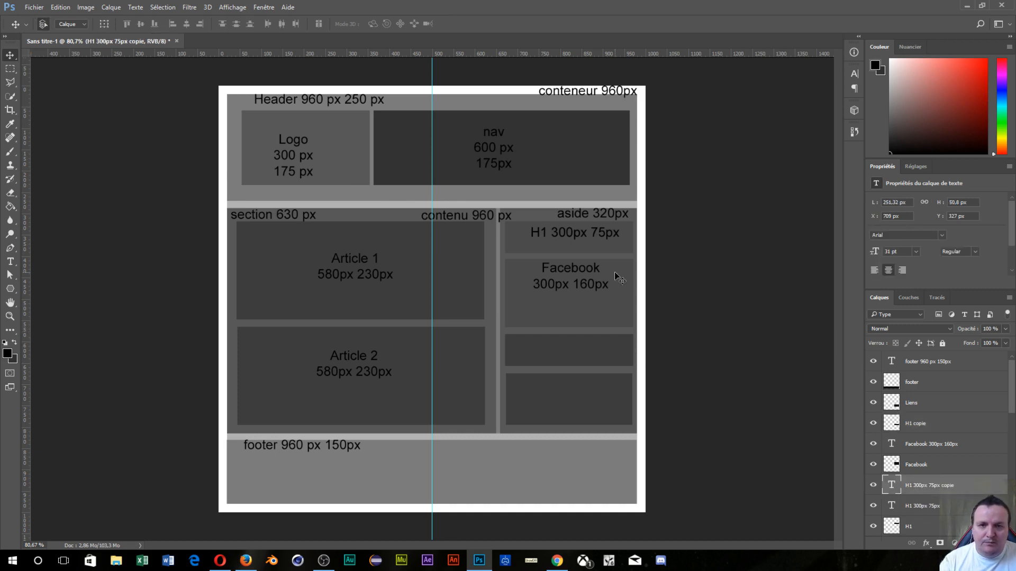
left_click_drag(929, 486, 934, 415)
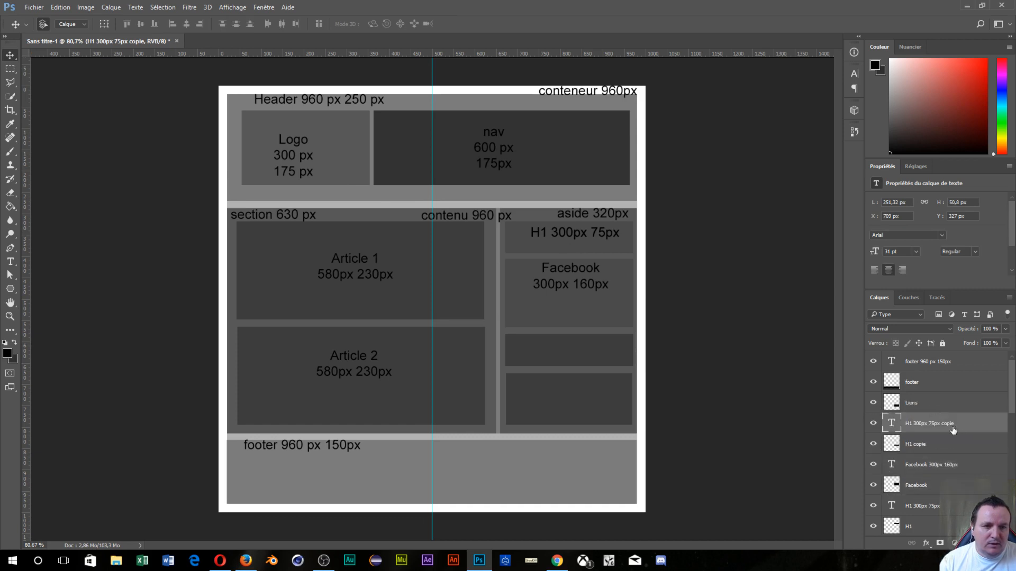
Rename the duplicated label layer "H1 300px 75px" and move its text down onto the H1 block below the Facebook block.
double_click(942, 422)
double_click(942, 422)
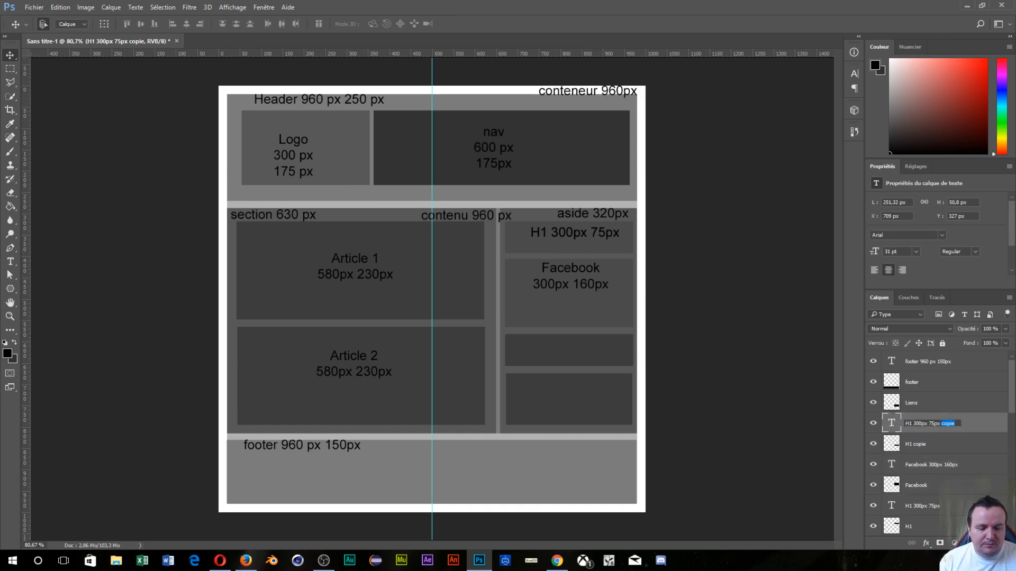
key("BackSpace")
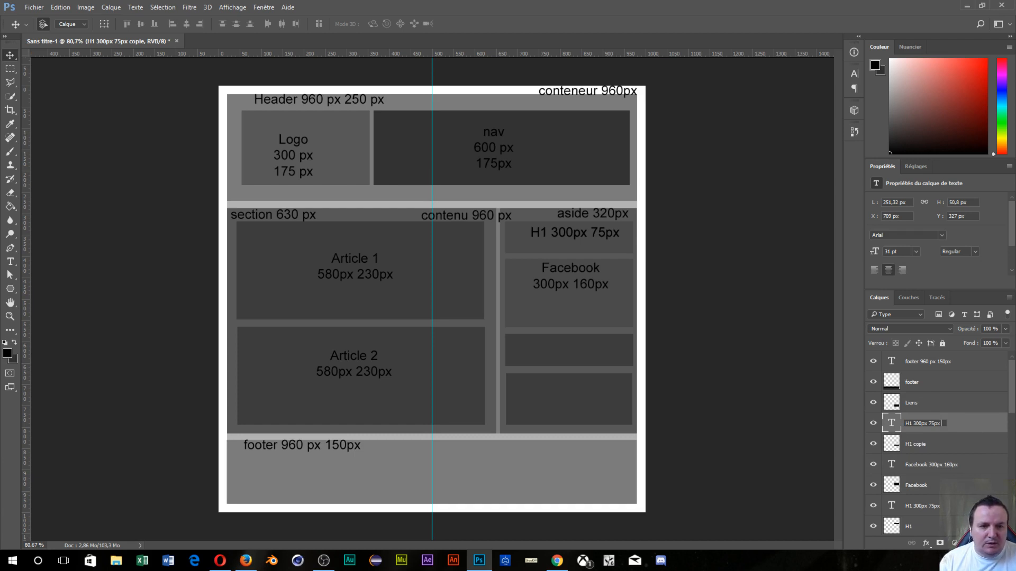
key("Return")
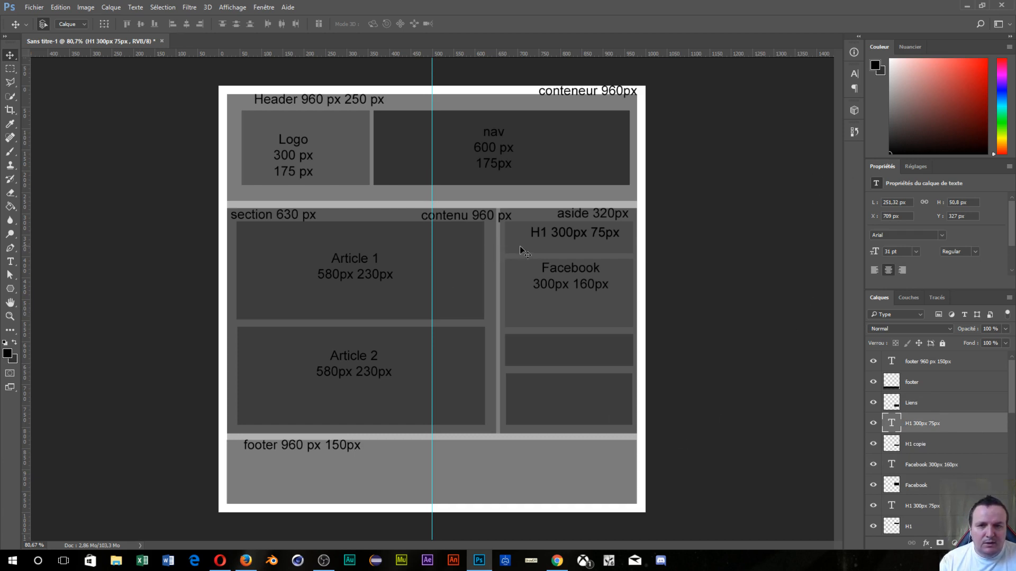
left_click_drag(575, 236, 574, 349)
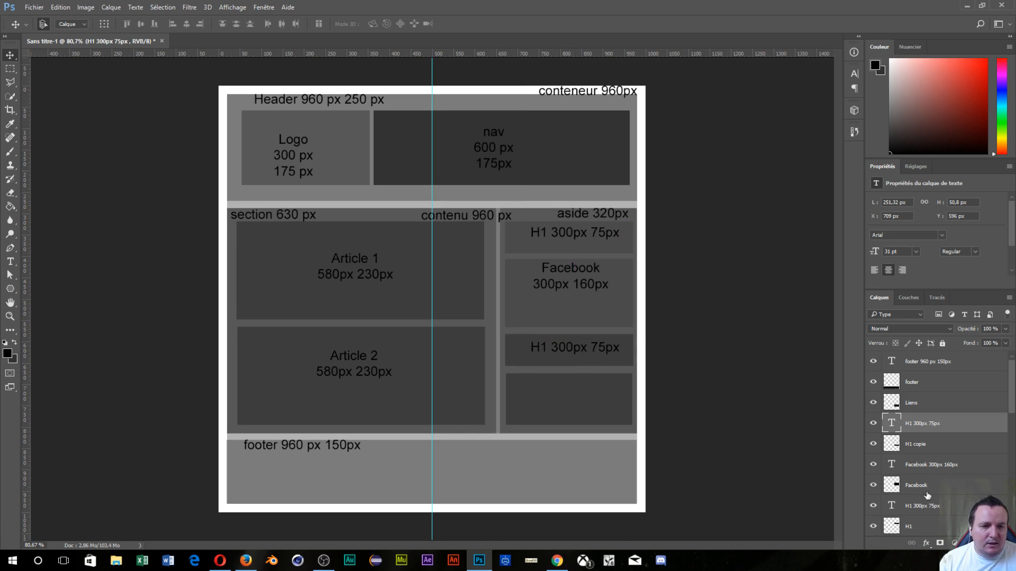
Set the width of the Liens block at the bottom of the aside to 300 px with Free Transform.
left_click(926, 423)
left_click(929, 408)
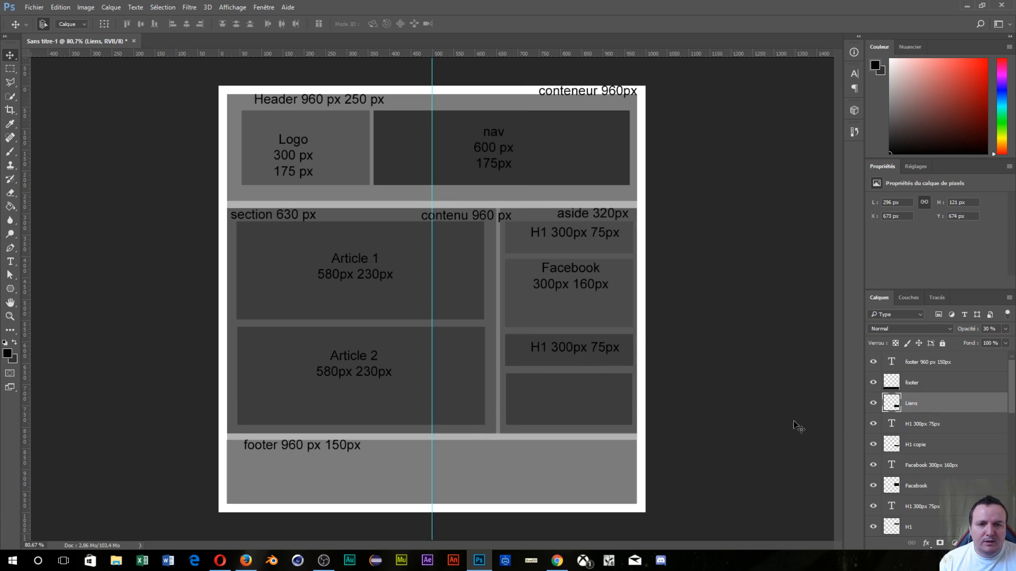
key("ctrl+t")
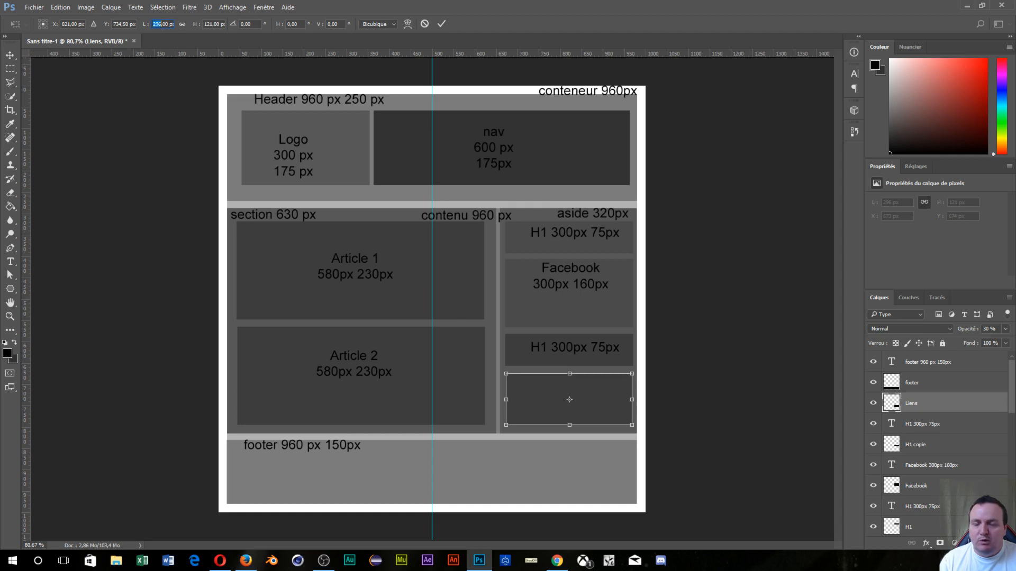
type("300")
key("Return")
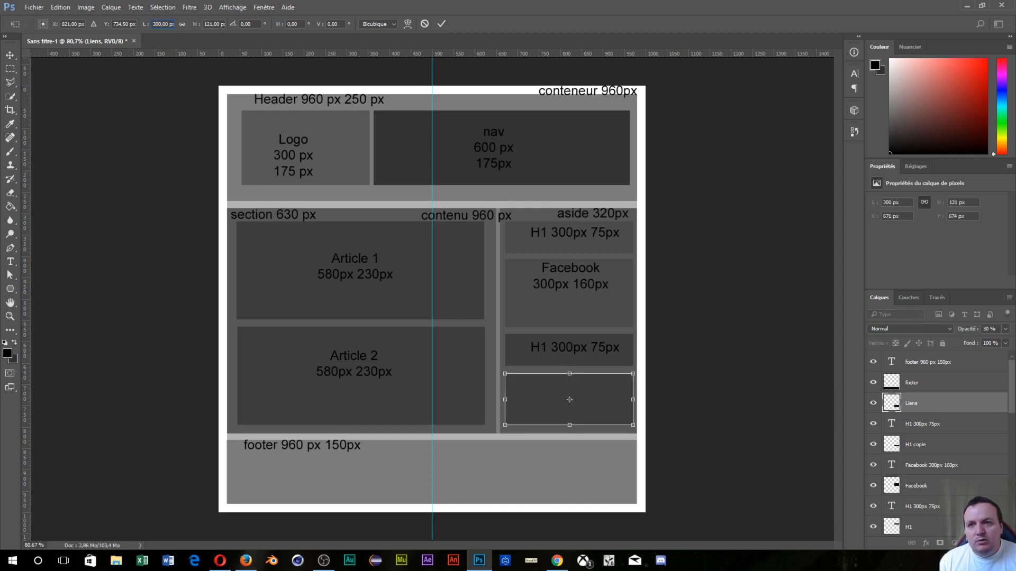
Set the height of the Liens block to 120 px and apply the transformation.
double_click(211, 25)
type("1210")
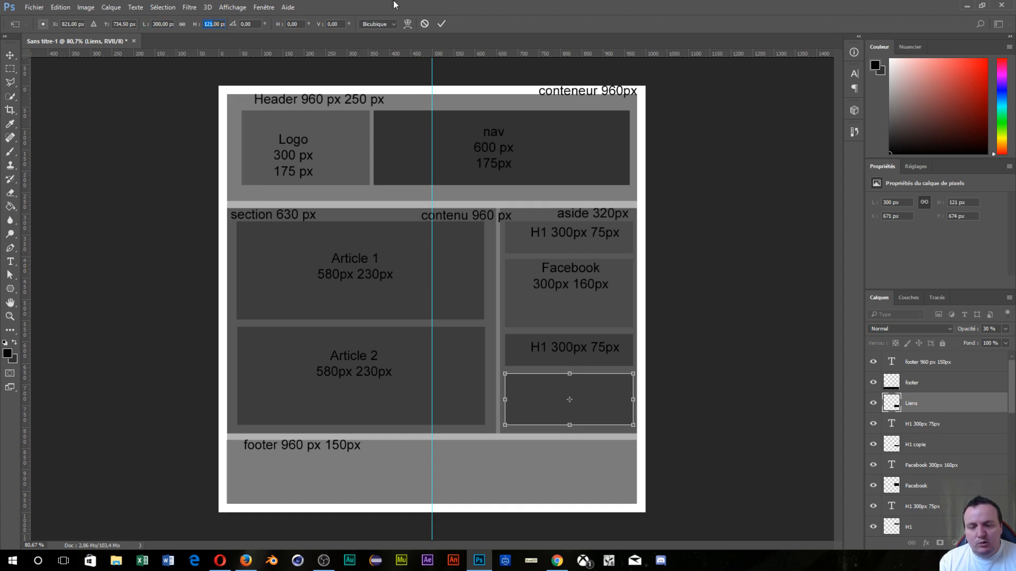
key("Return")
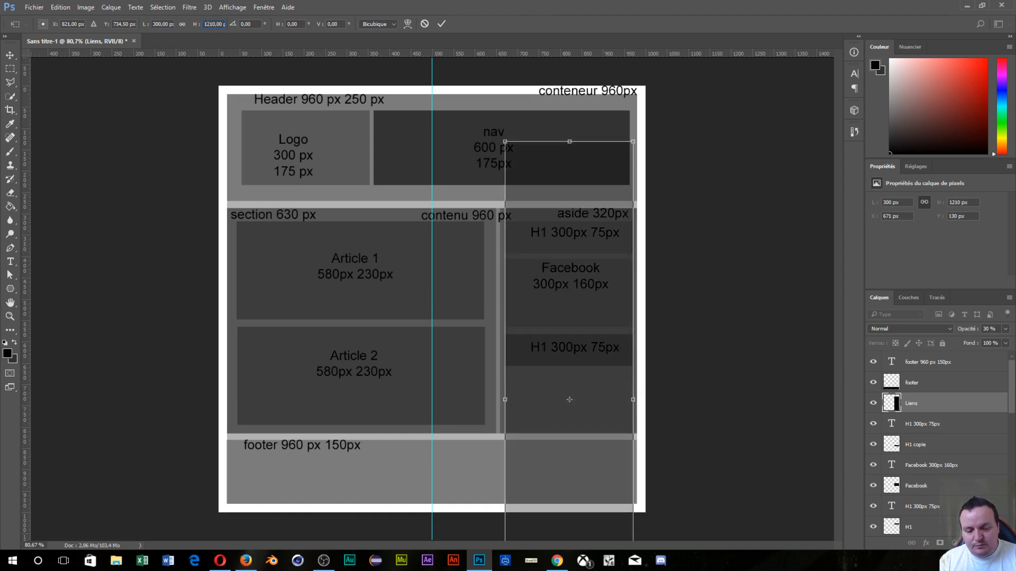
type("12")
key("Return")
type("120")
key("Return")
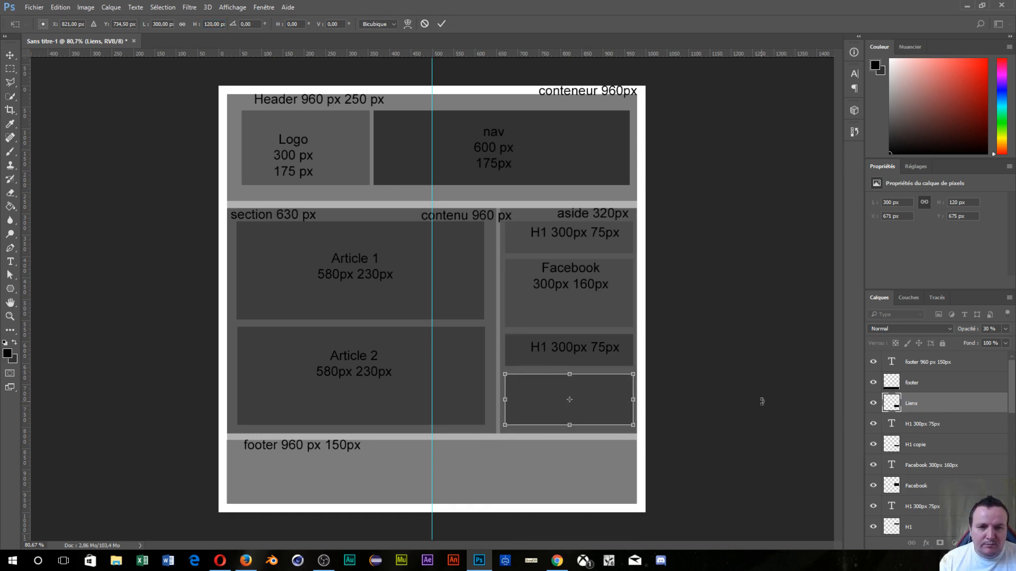
key("Return")
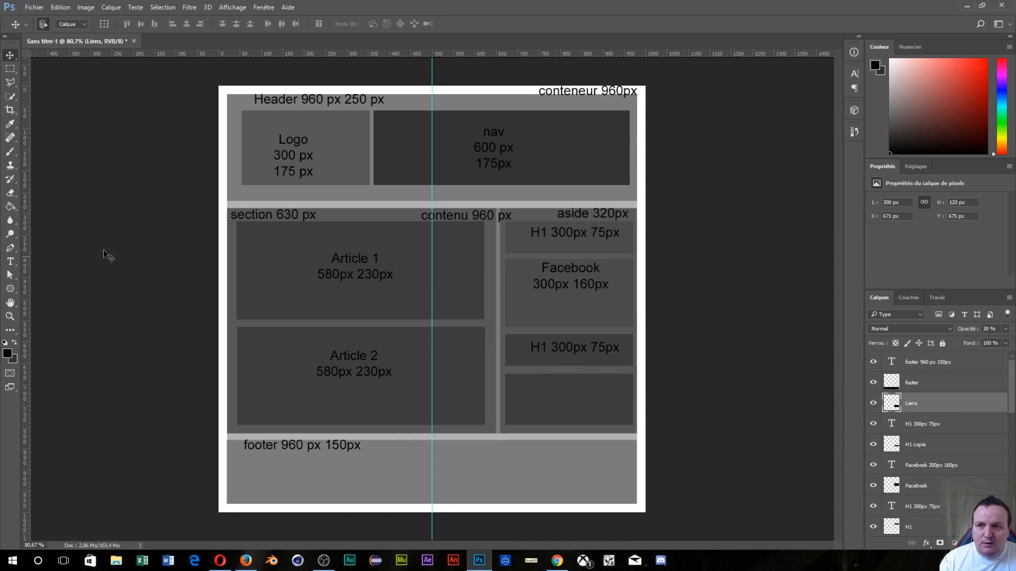
Add a two-line text label "Liens" / "300 px 120 px" on the Liens block at the bottom of the aside.
left_click(11, 262)
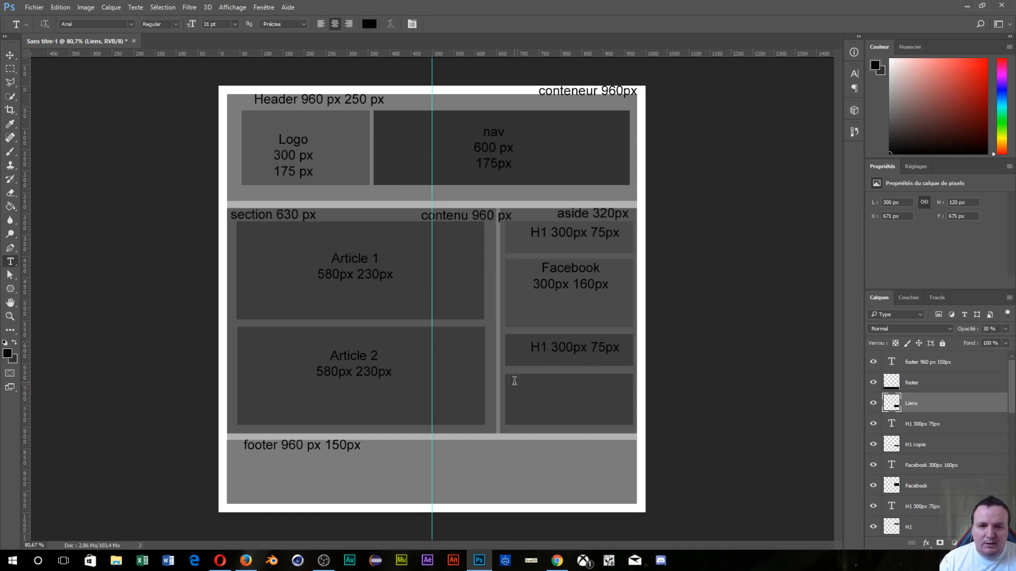
left_click_drag(513, 382, 628, 418)
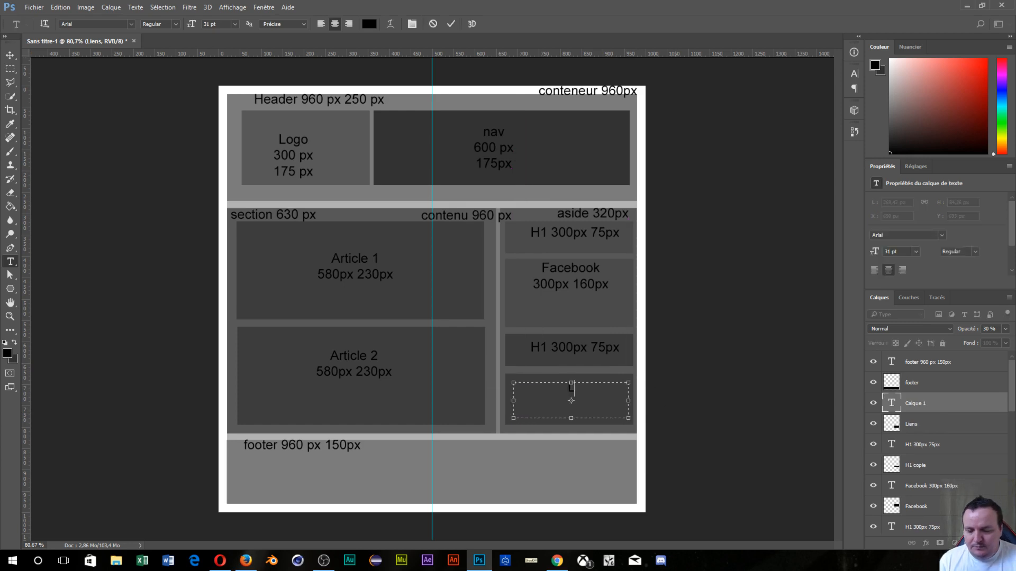
type("Liens")
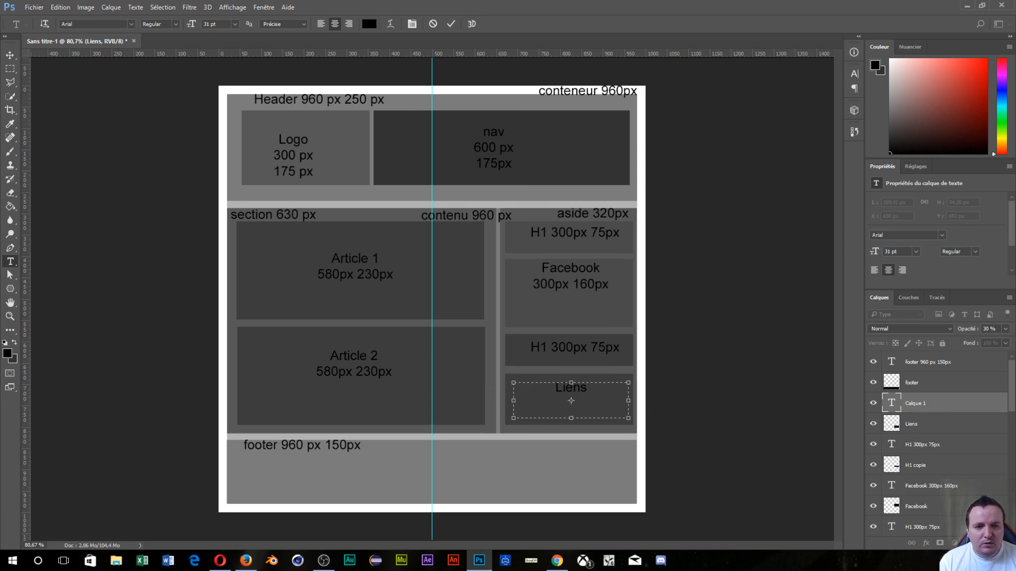
type("300")
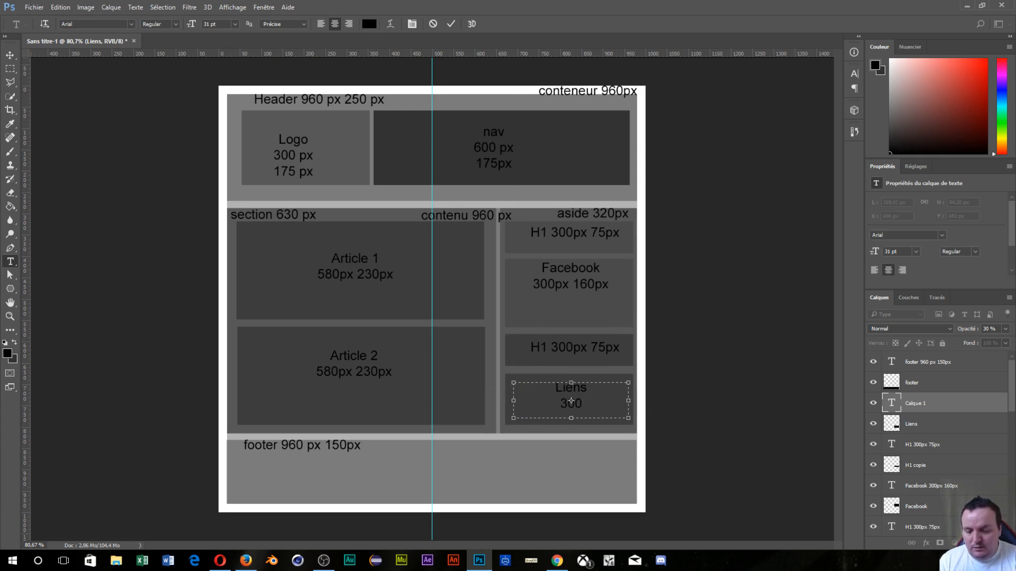
type(" px")
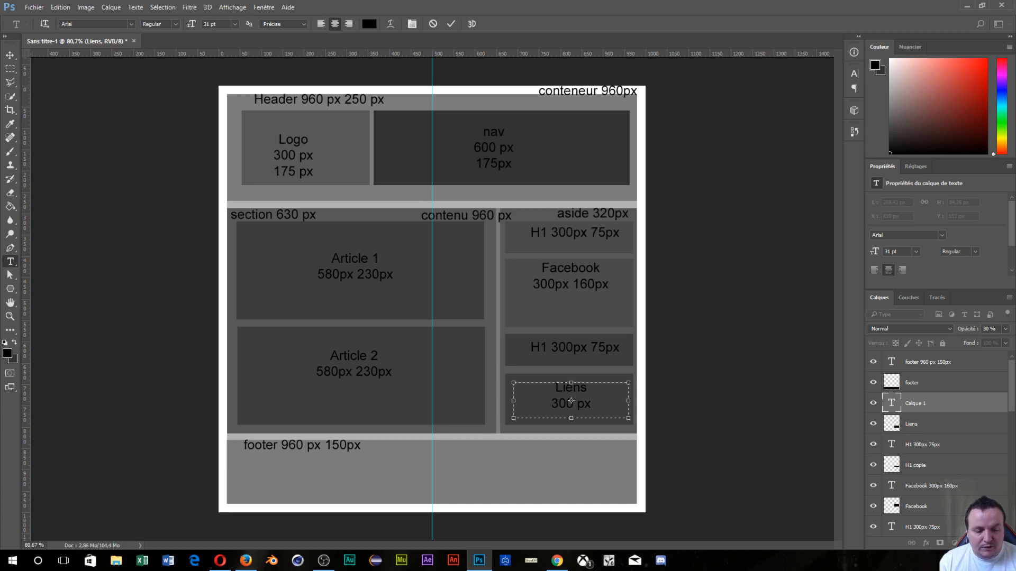
type(" 120")
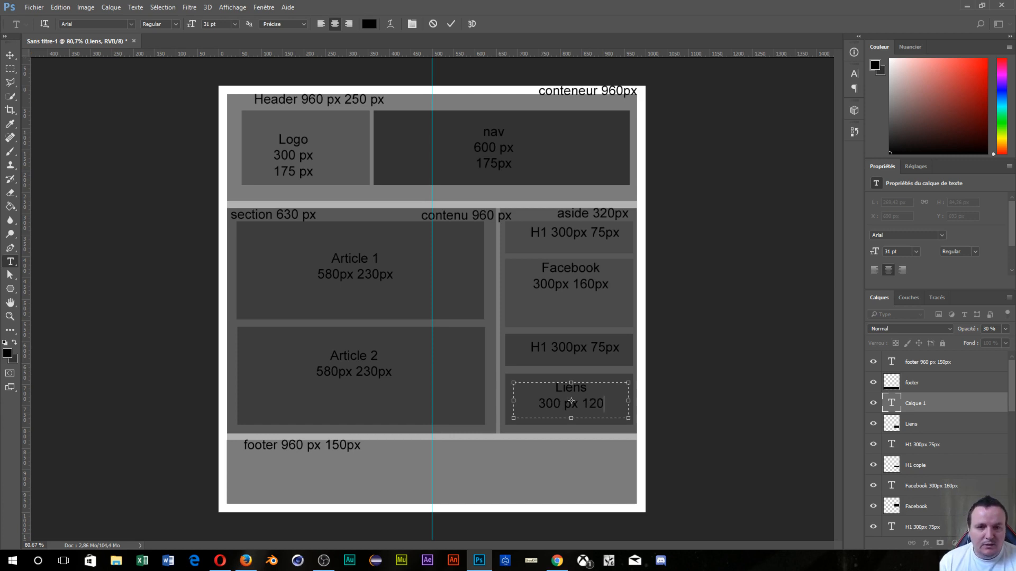
type(" px")
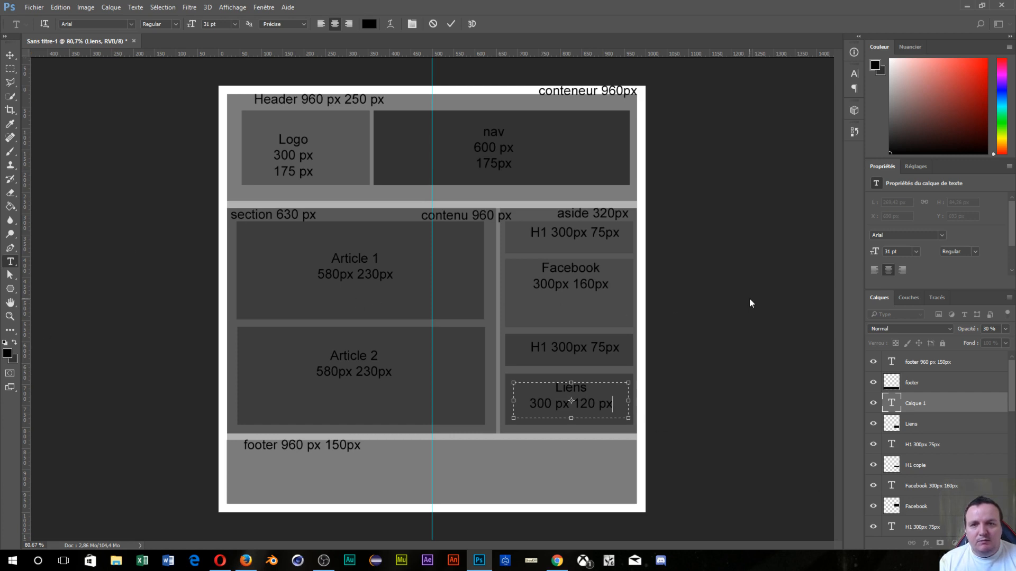
key("ctrl+Return")
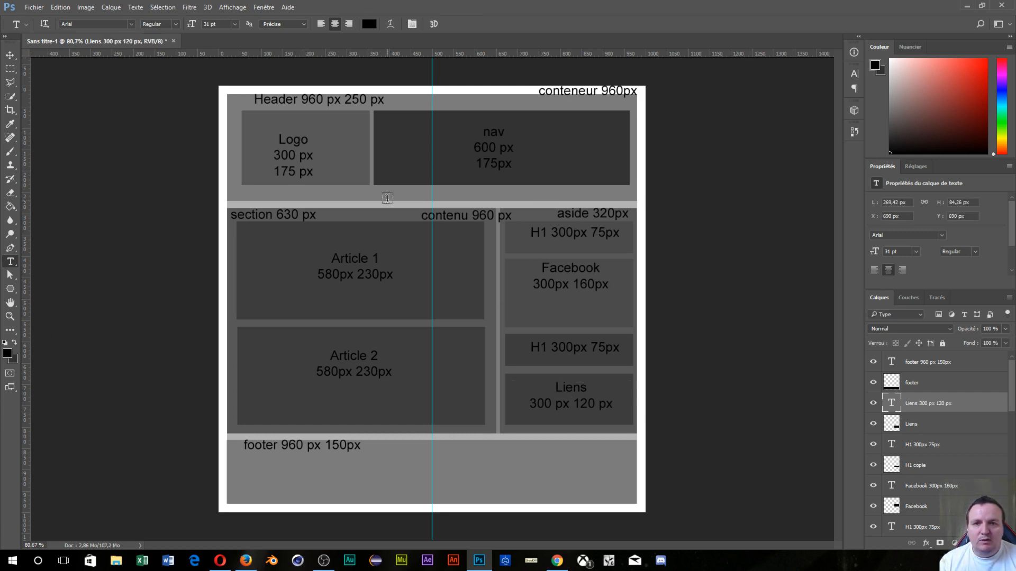
Move the Logo text label slightly upward inside the Logo block.
left_click(10, 55)
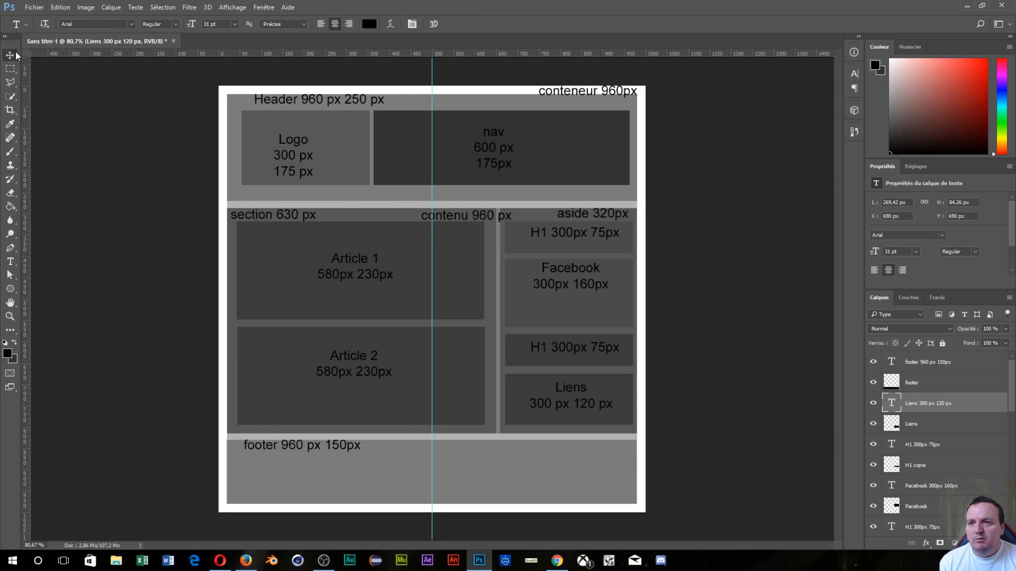
left_click(300, 149)
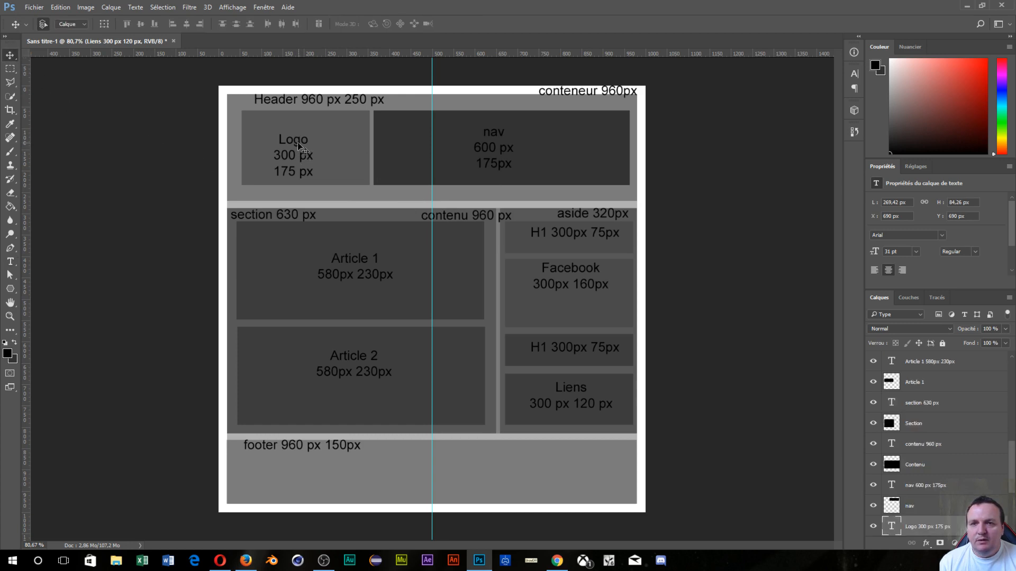
left_click_drag(298, 143, 297, 141)
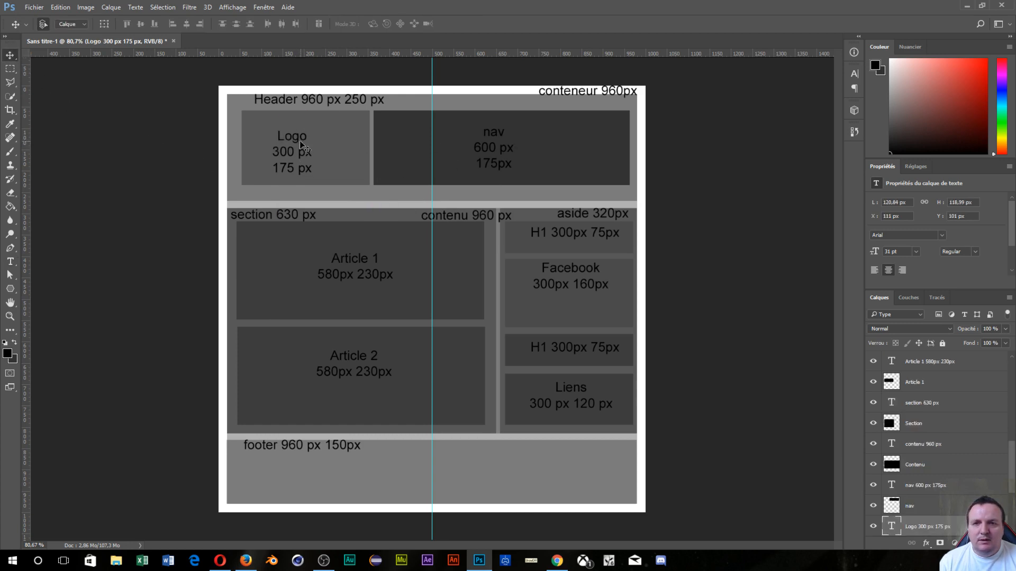
Select the Logo, nav, Article 1, Article 2, both H1, Facebook and Liens text layers together and set their text colour to white (ffffff).
scroll(941, 466, "down", 3)
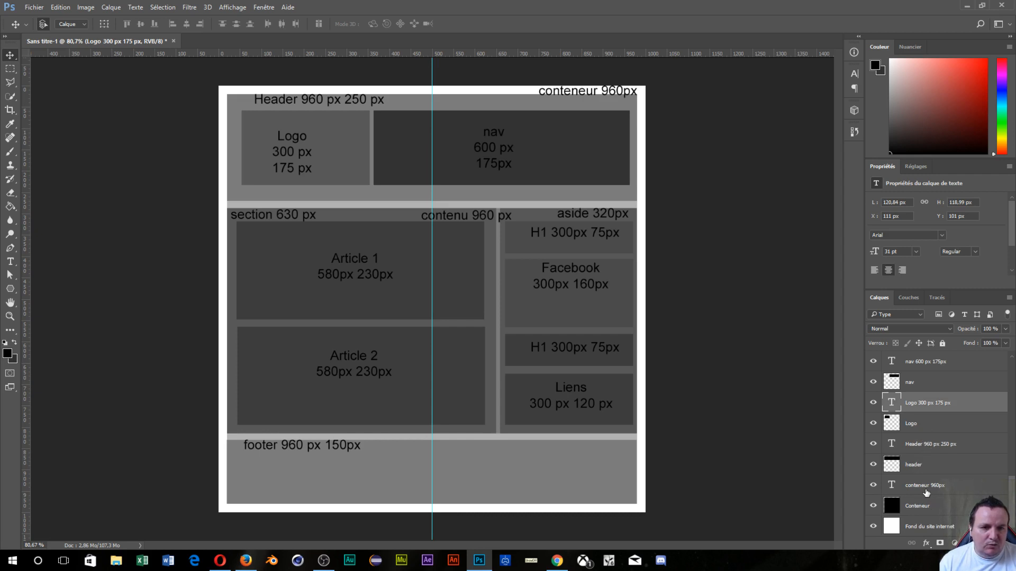
scroll(925, 492, "up", 1)
scroll(926, 492, "up", 1)
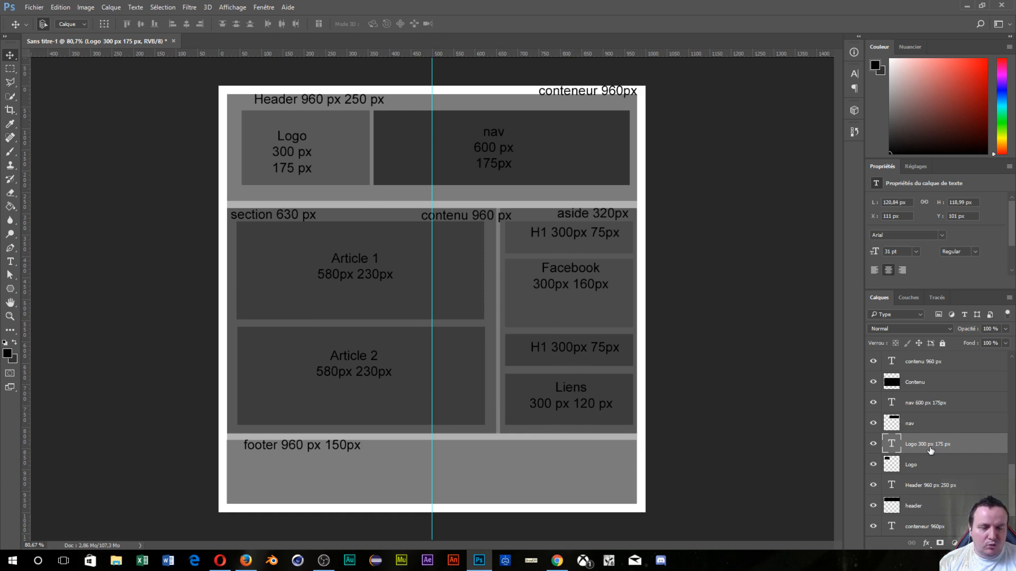
left_click(921, 403, "ctrl")
scroll(923, 402, "up", 2)
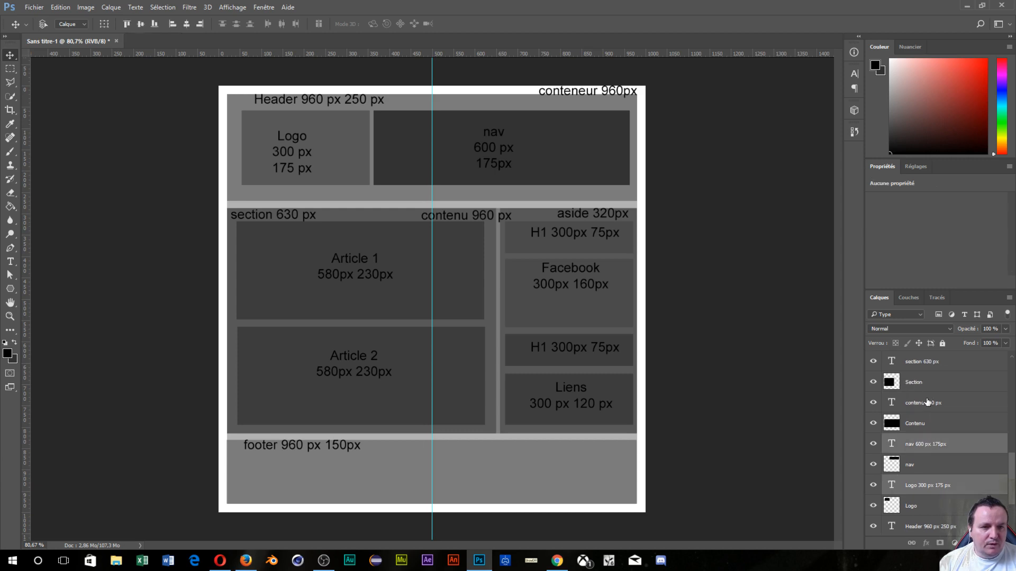
scroll(926, 402, "up", 3)
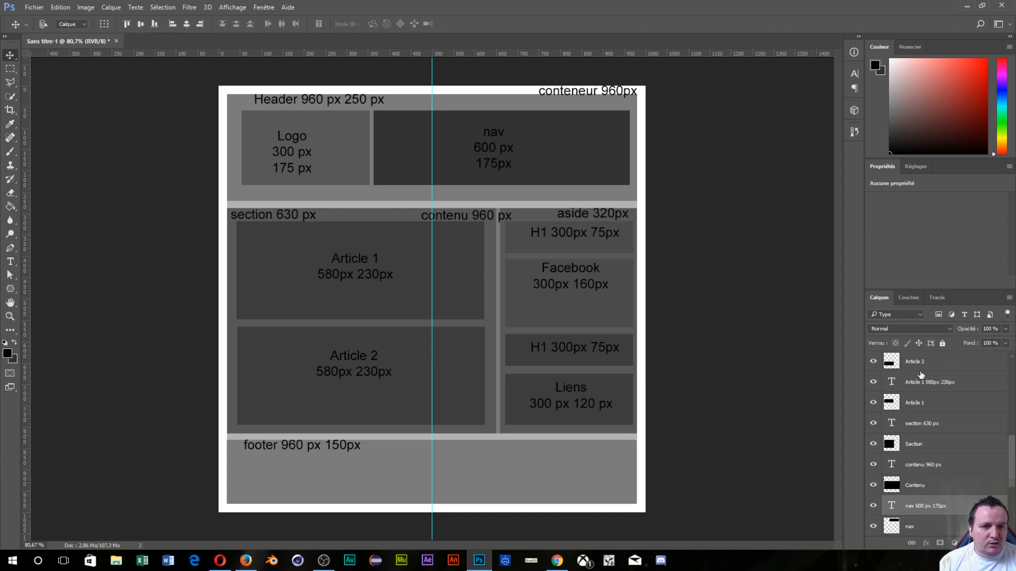
left_click(930, 383, "ctrl")
scroll(929, 399, "up", 2)
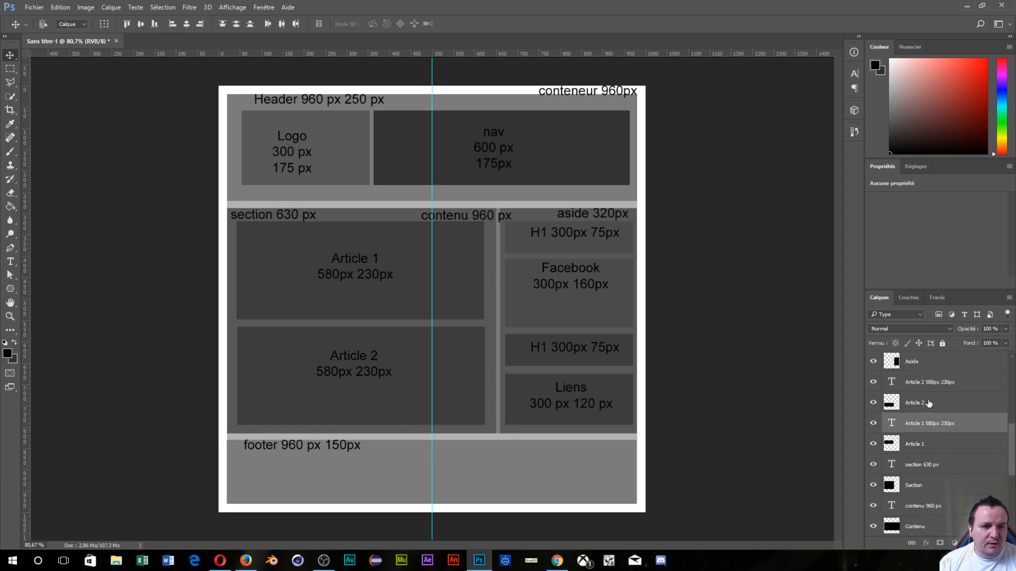
left_click(926, 383, "ctrl")
scroll(952, 428, "up", 3)
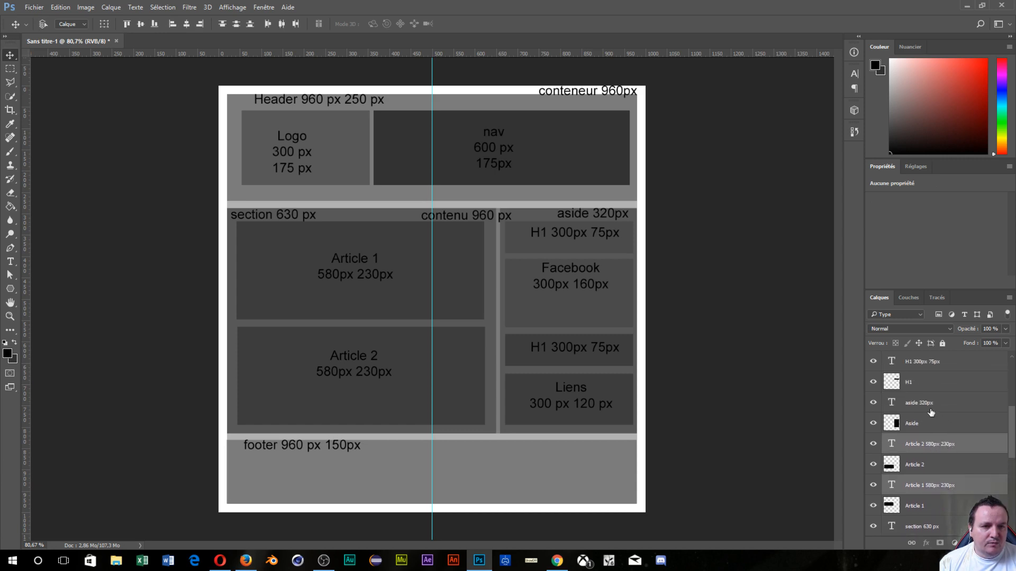
left_click(920, 365, "ctrl")
scroll(942, 411, "up", 2)
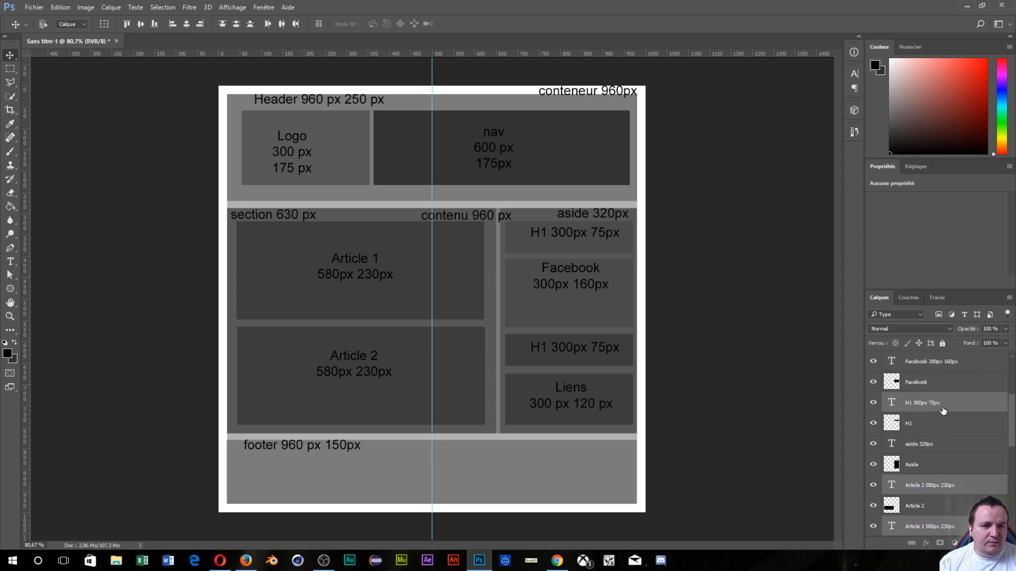
scroll(942, 411, "up", 1)
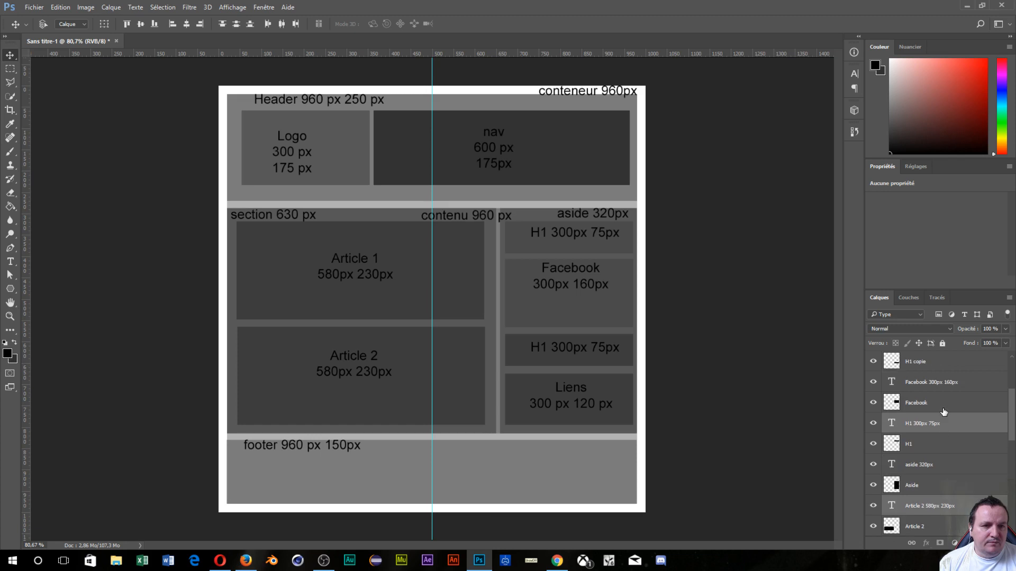
left_click(926, 383, "ctrl")
scroll(927, 391, "up", 2)
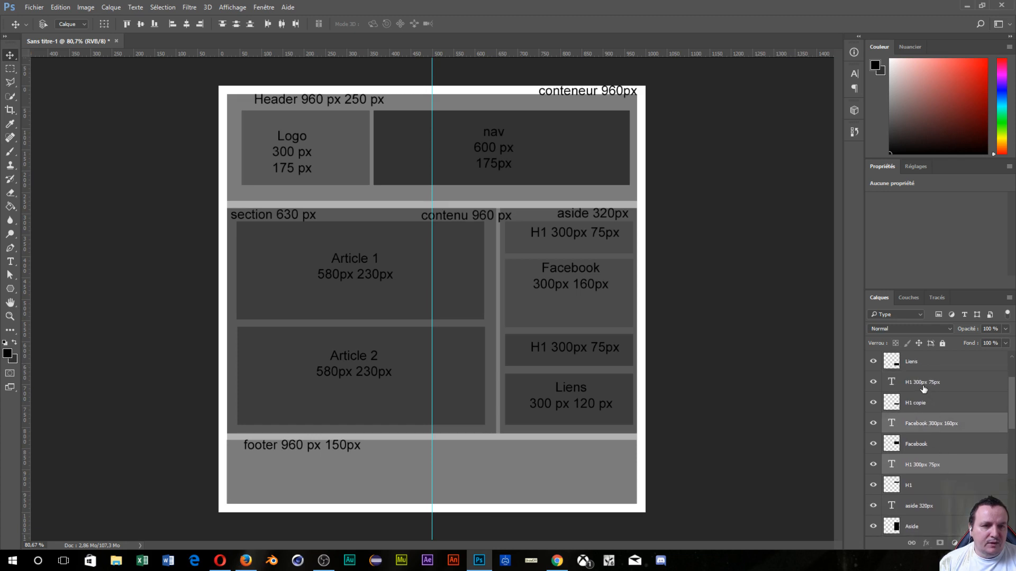
left_click(923, 386, "ctrl")
scroll(933, 404, "up", 3)
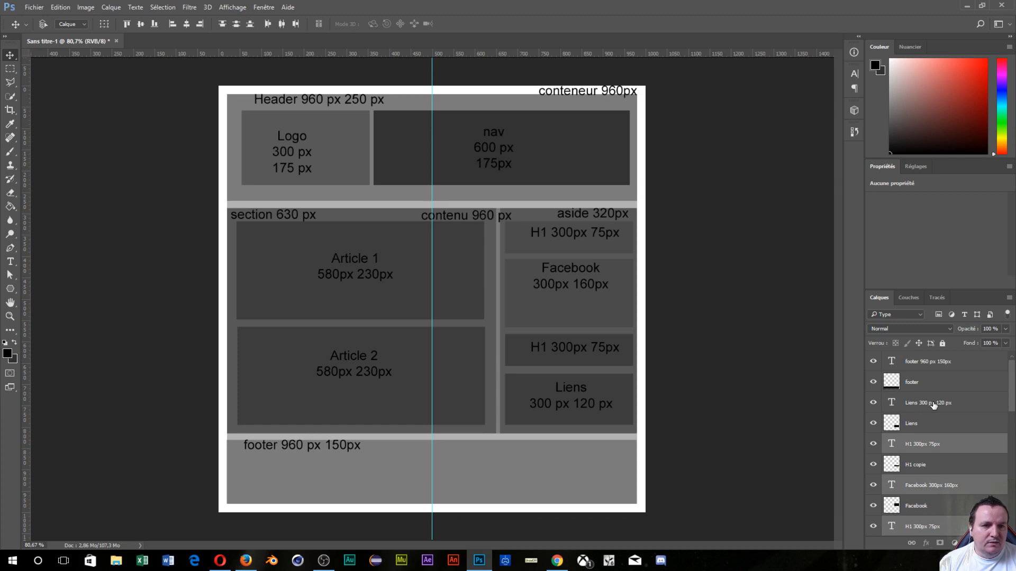
left_click(934, 404, "ctrl")
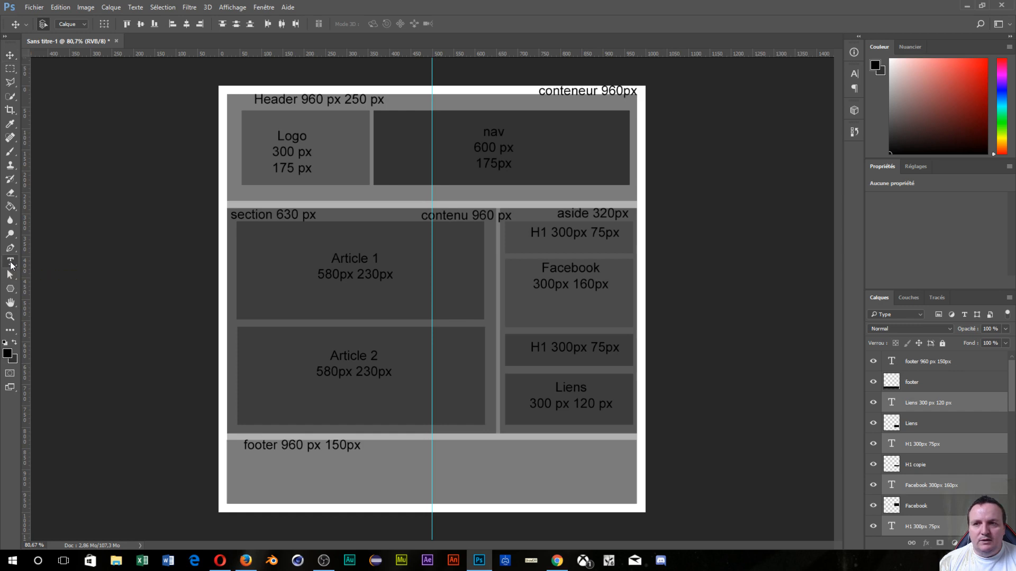
left_click(11, 263)
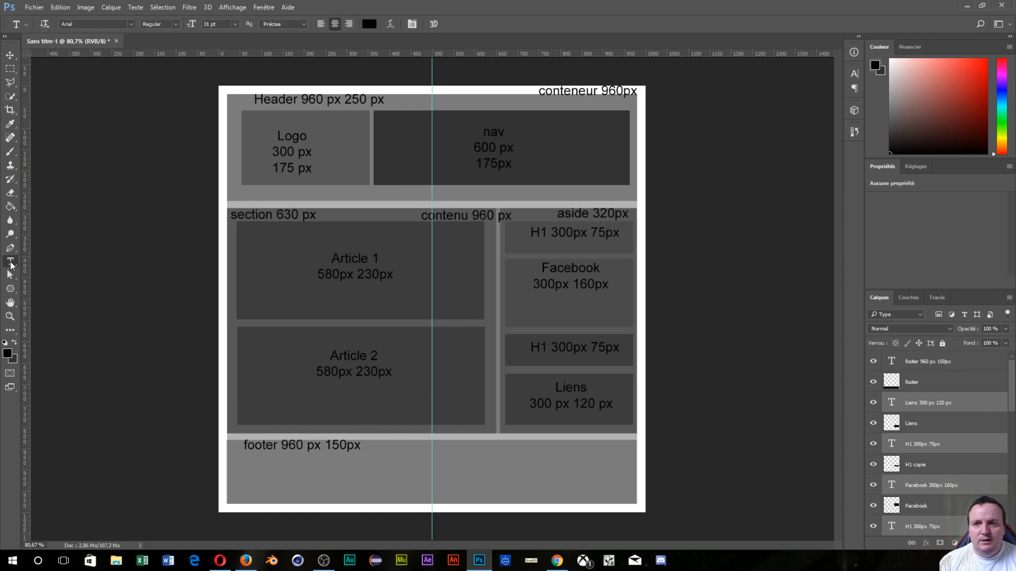
left_click(370, 23)
left_click_drag(85, 231, 25, 198)
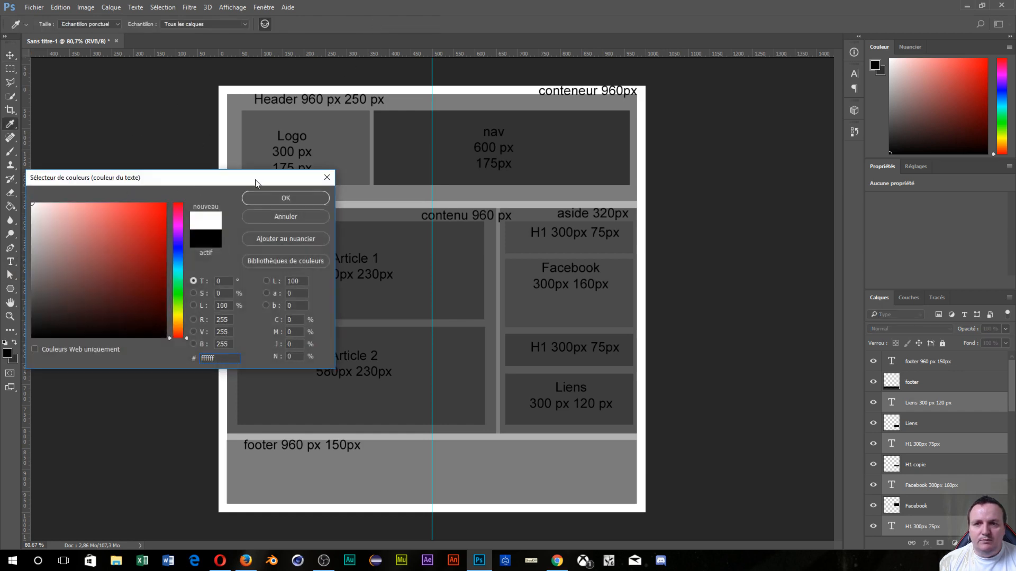
left_click(272, 200)
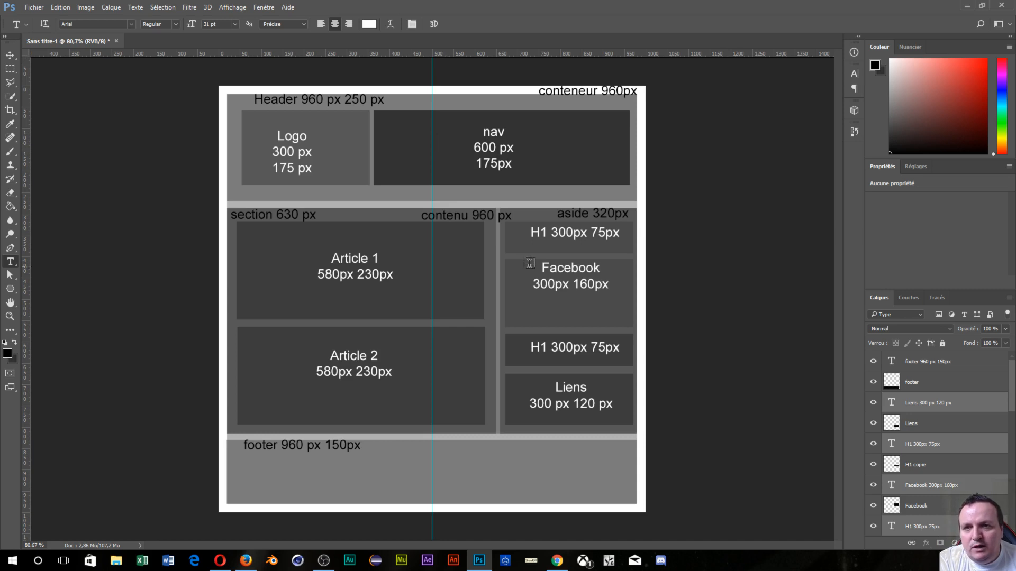
Add the text "A propos" in the middle of the footer block and place its layer directly above the footer layer.
scroll(549, 243, "up", 1)
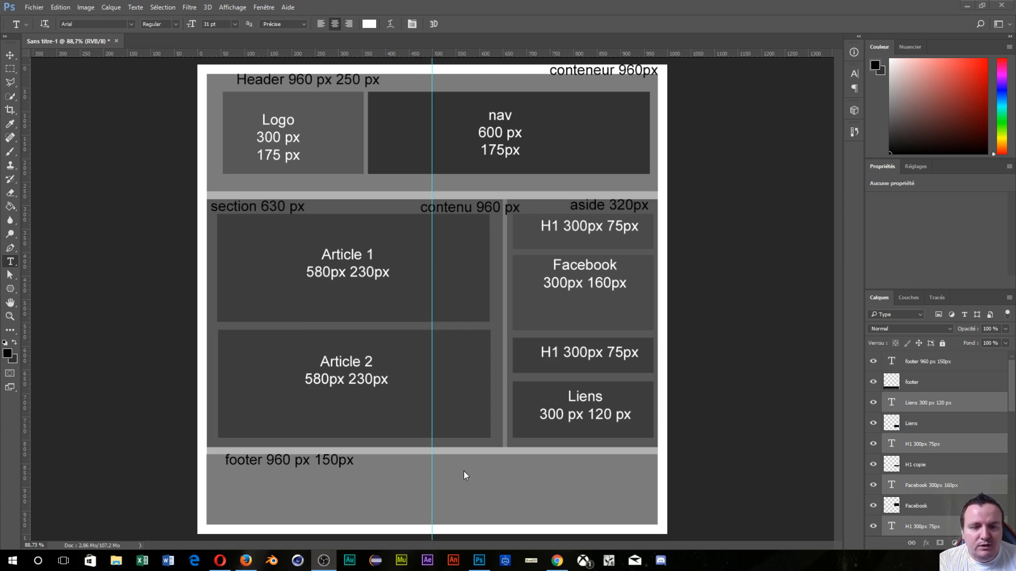
left_click(385, 482)
left_click_drag(308, 481, 555, 511)
type("A")
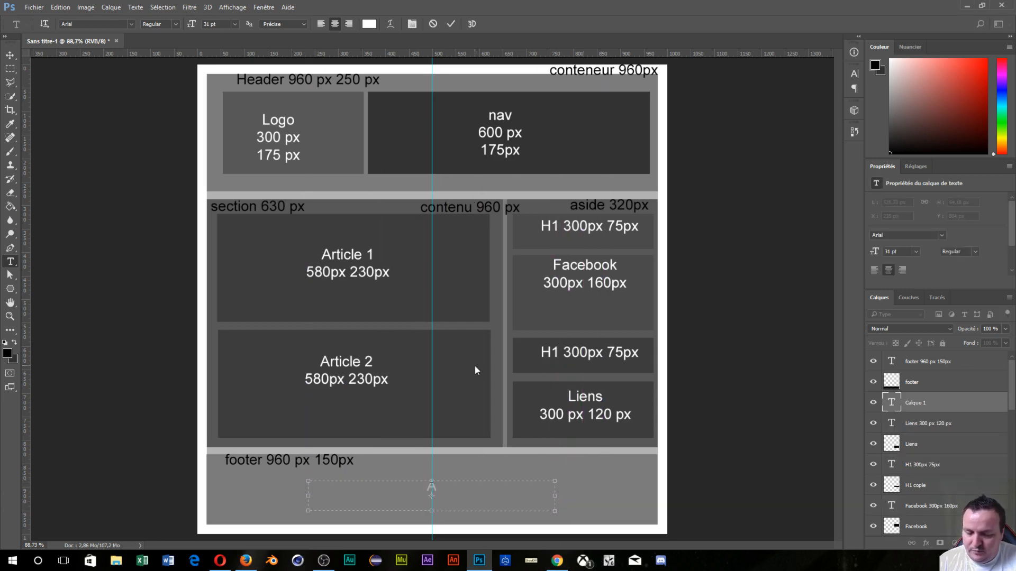
type(" propose")
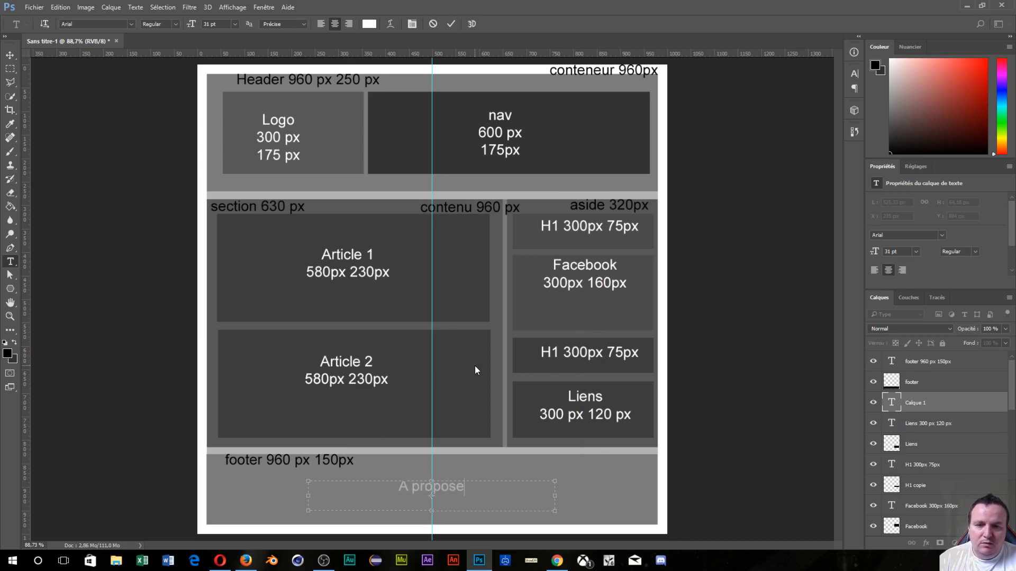
key("BackSpace")
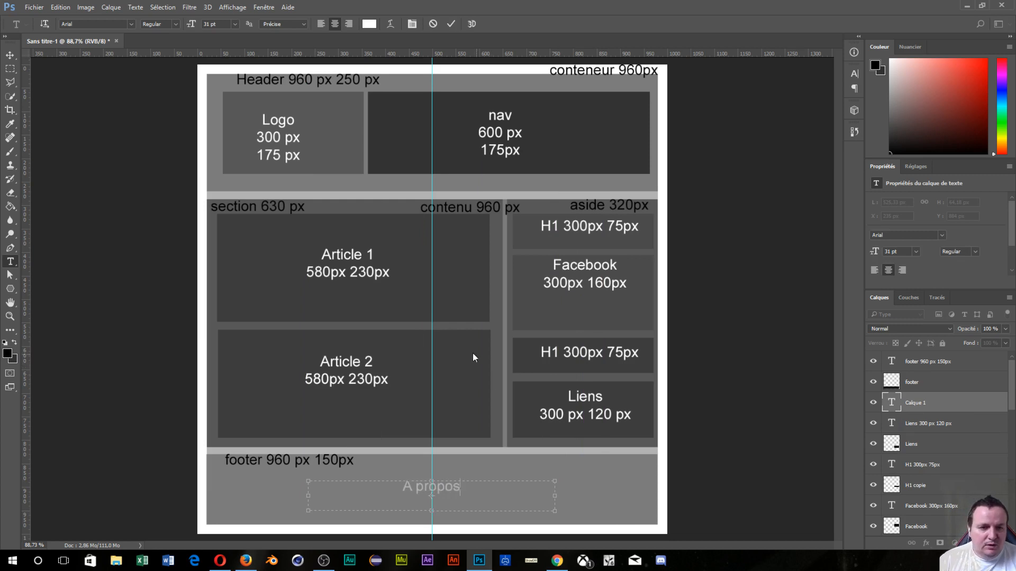
key("ctrl+Return")
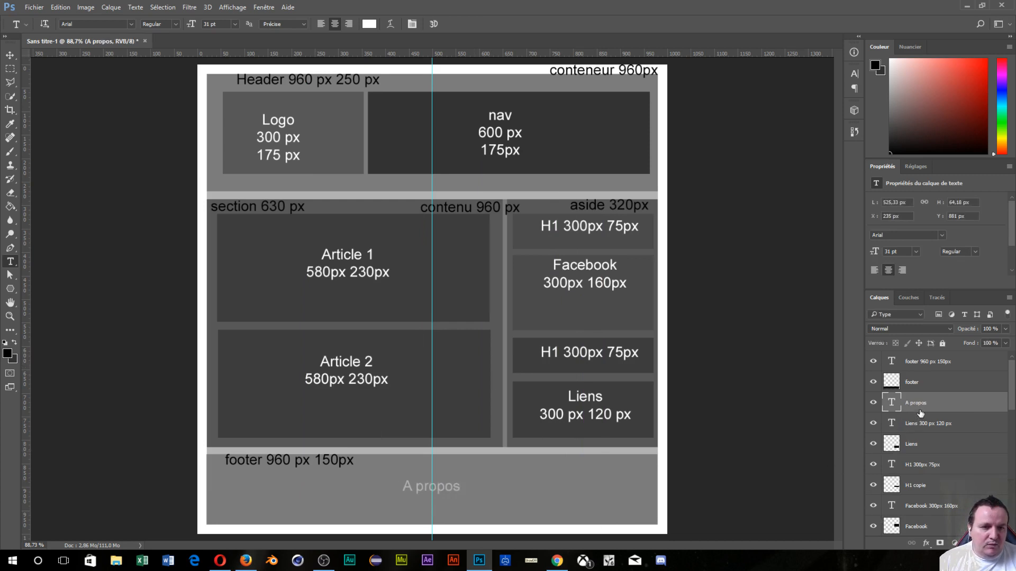
left_click_drag(920, 411, 924, 365)
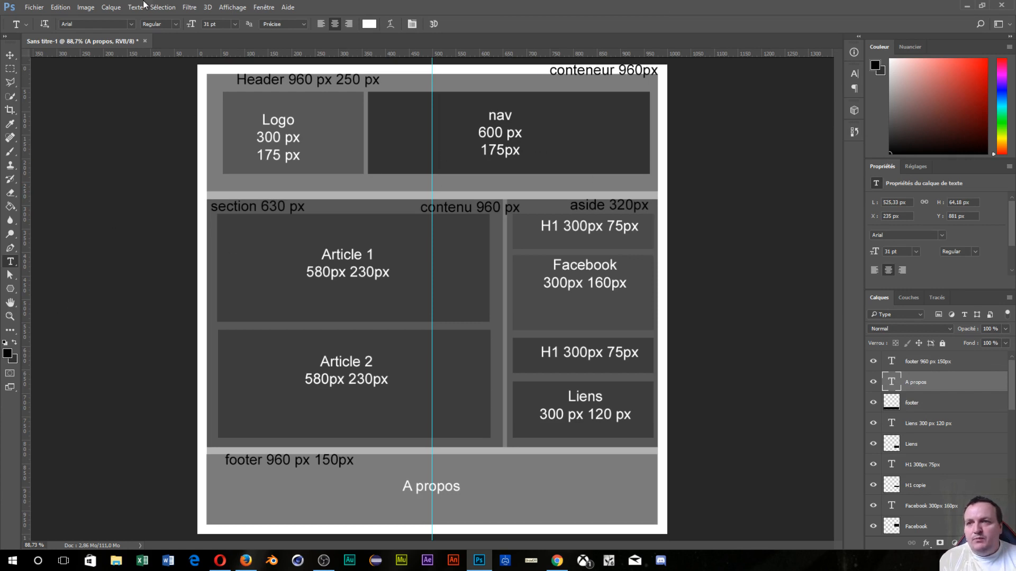
Save the document as "Zoning" in Photoshop (PSD) format in the "Tuto site Internet" folder on the desktop.
left_click(35, 8)
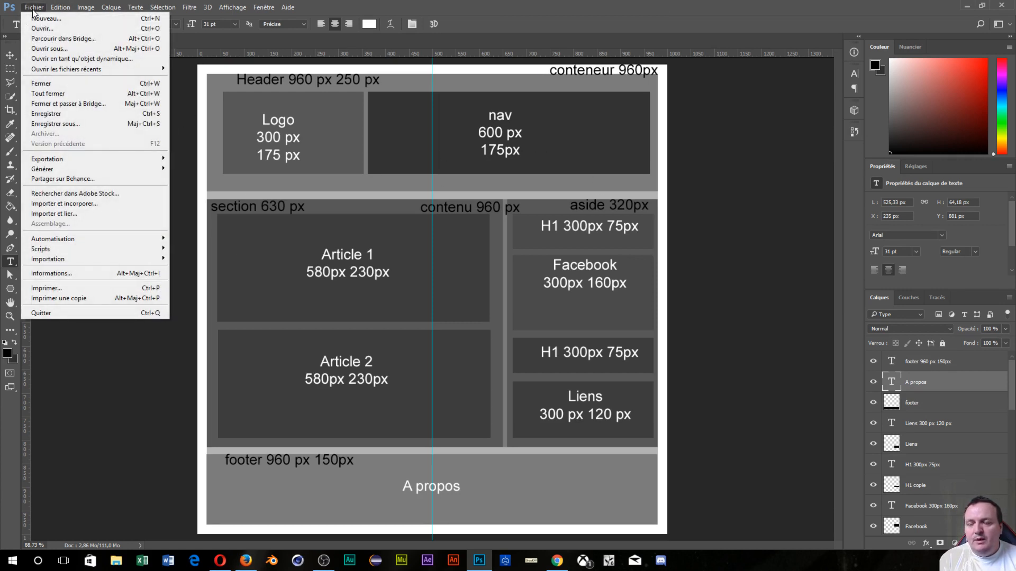
left_click(62, 123)
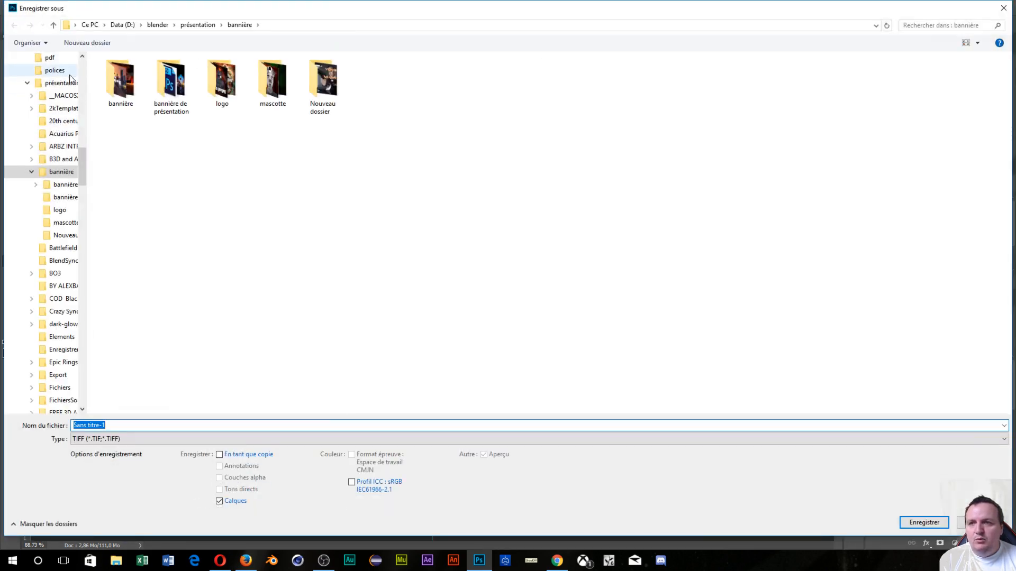
scroll(81, 65, "up", 10)
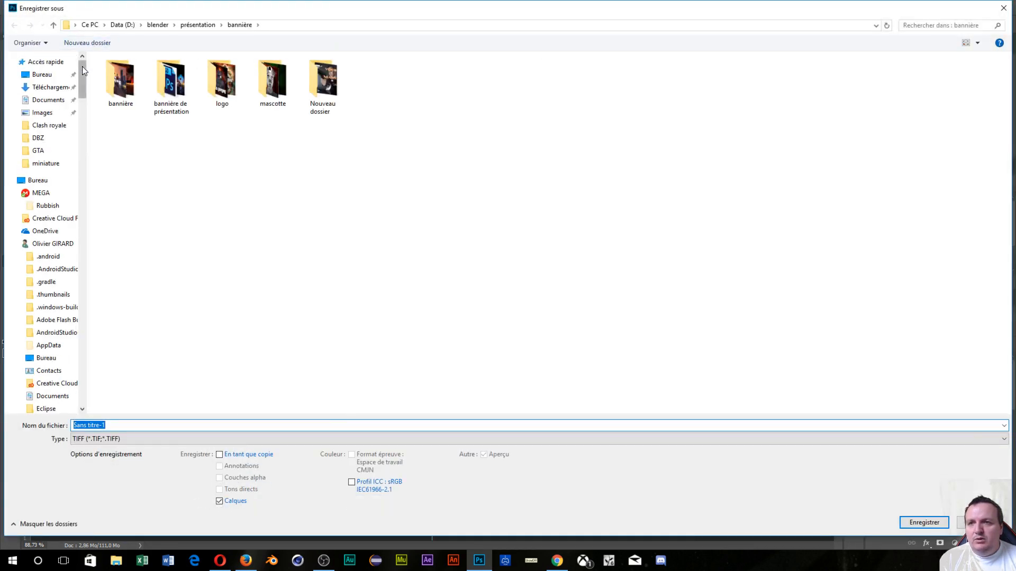
left_click(36, 74)
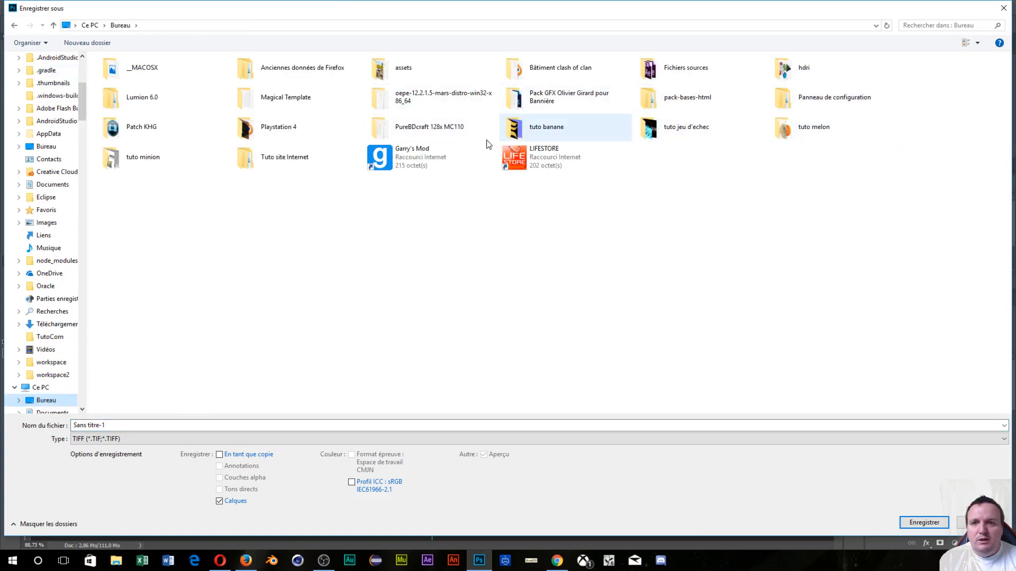
left_click(272, 167)
double_click(273, 167)
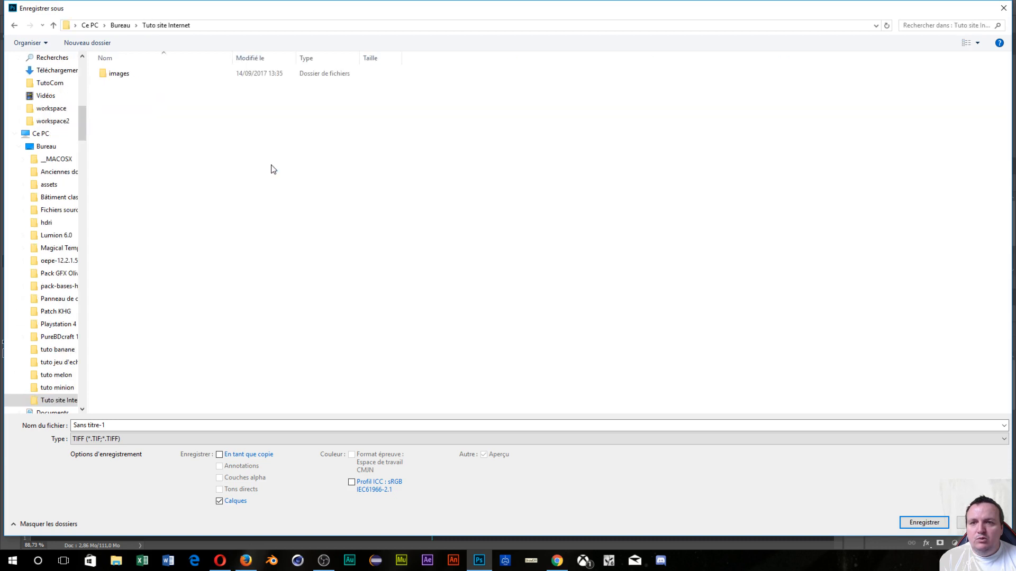
left_click(128, 425)
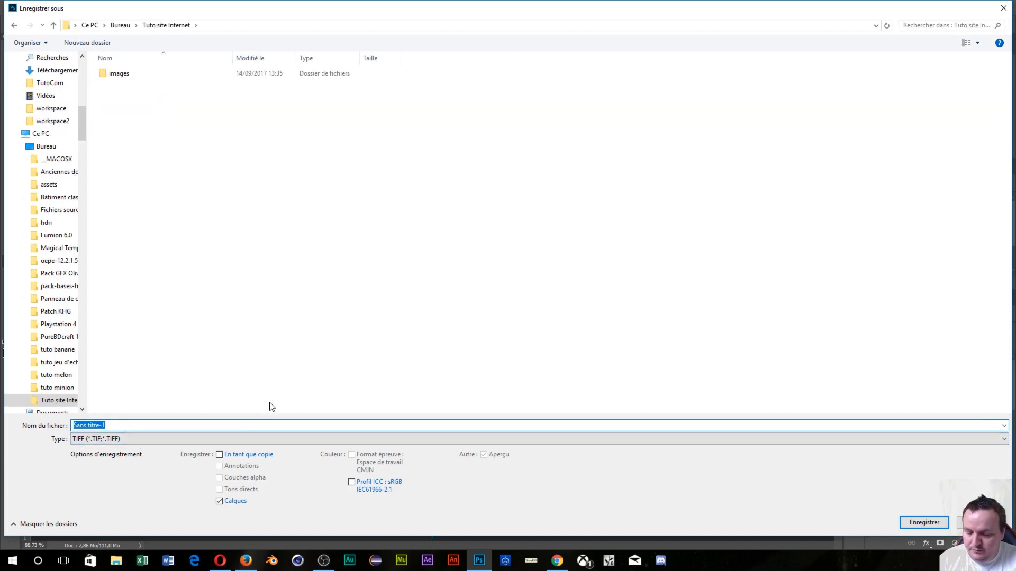
type("Zoning")
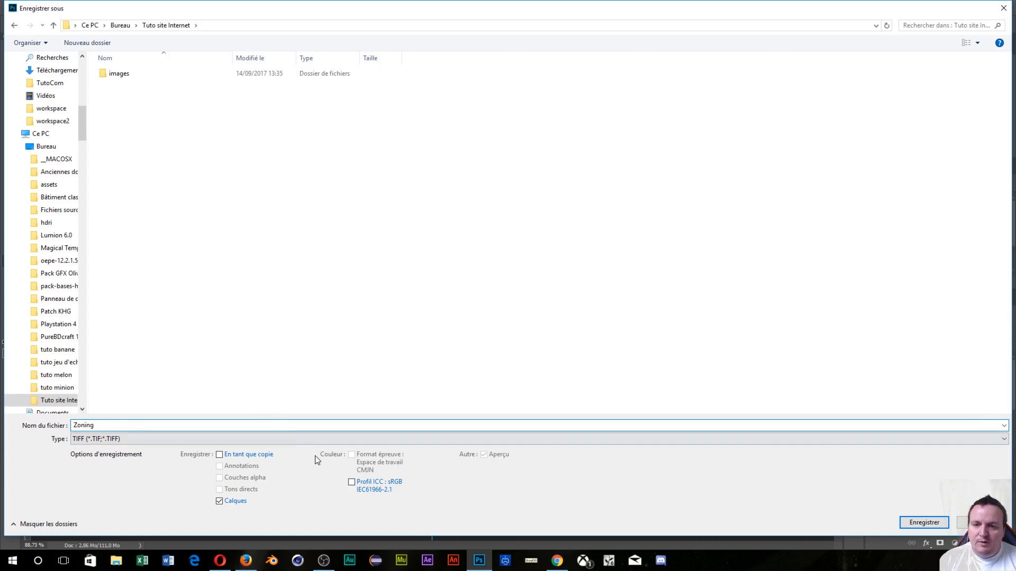
left_click(296, 439)
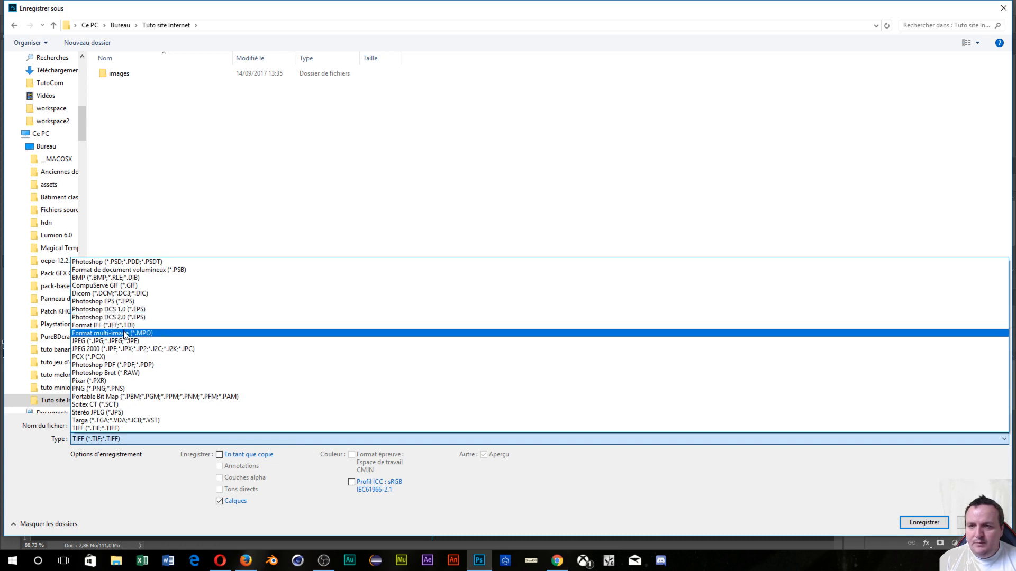
left_click(135, 262)
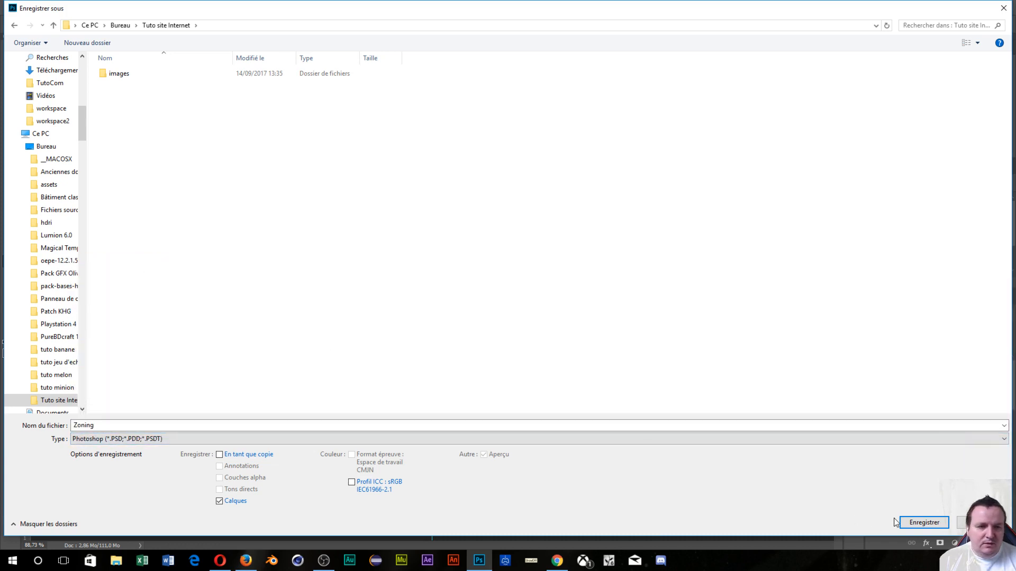
left_click(910, 523)
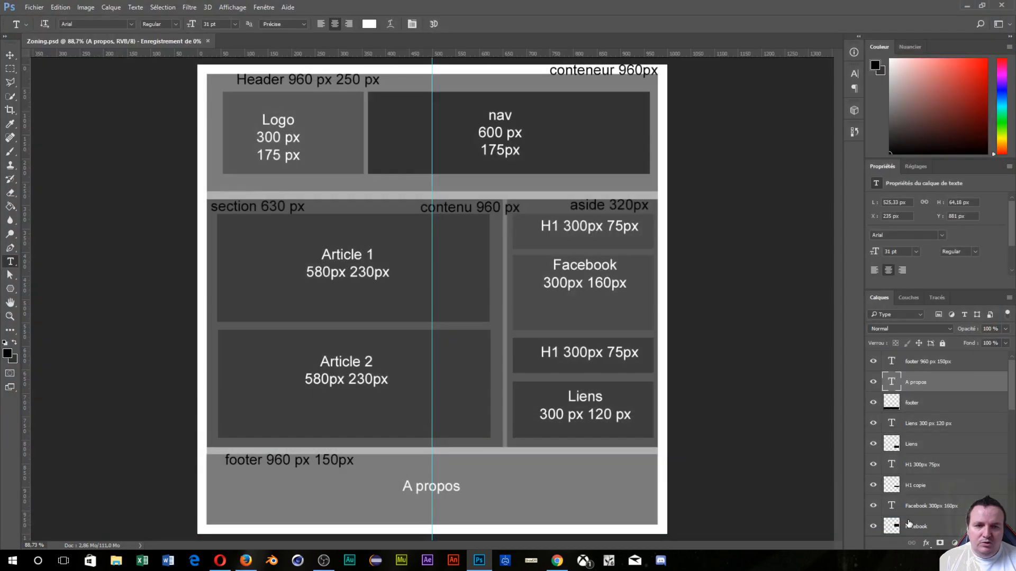
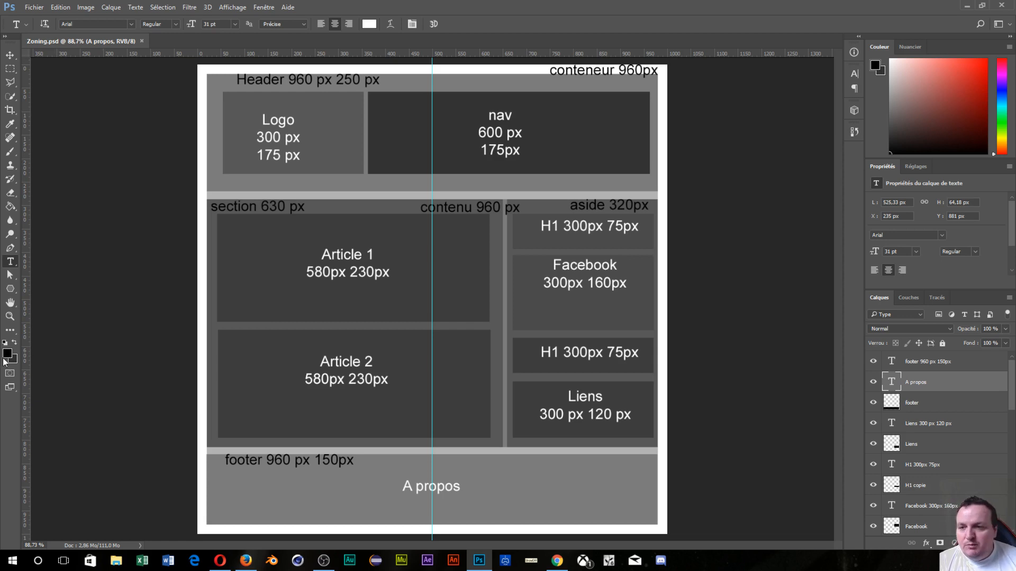
Set the foreground colour to a saturated purple (5b00cb).
left_click(8, 356)
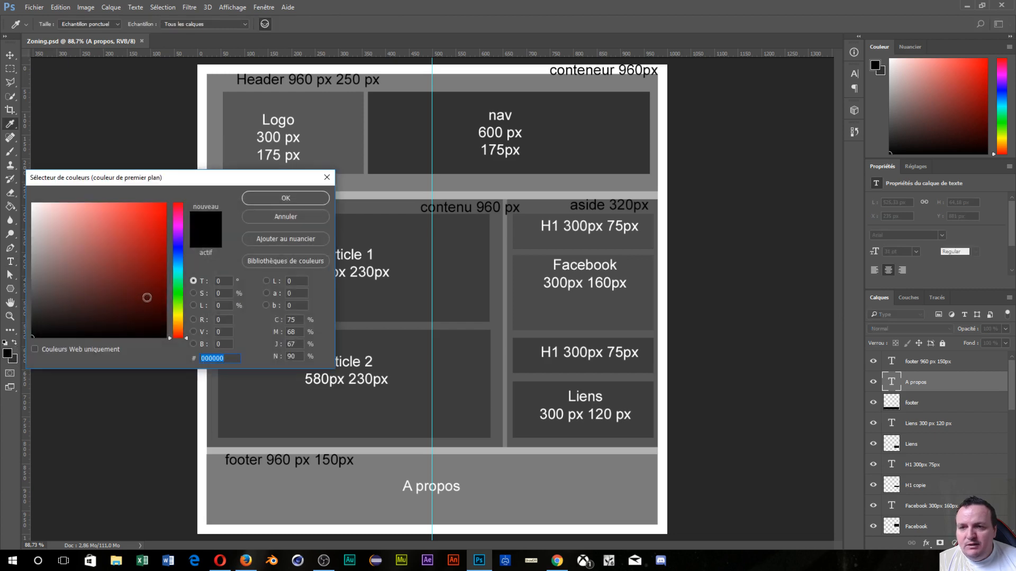
left_click(177, 239)
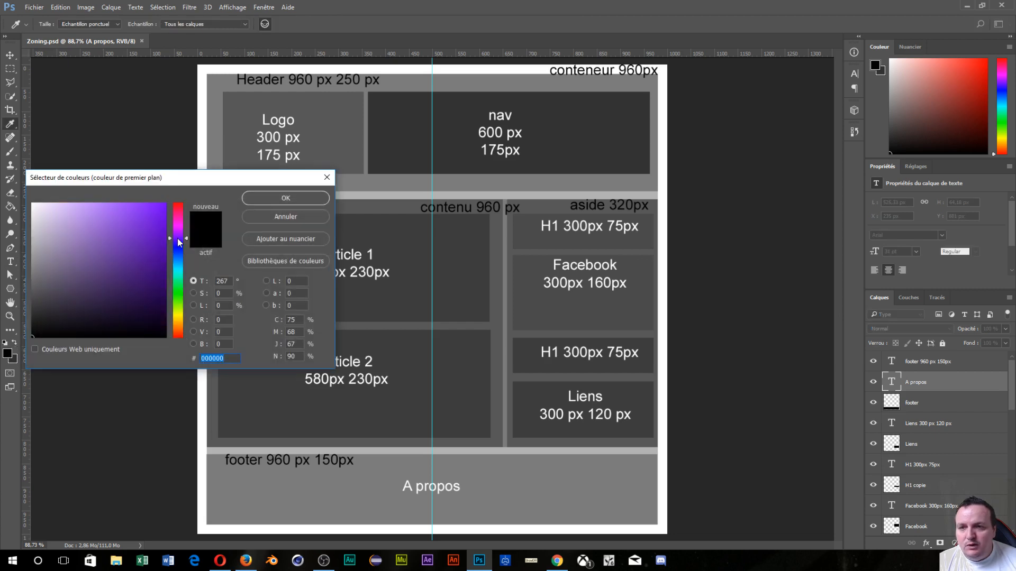
left_click(163, 216)
mouse_move(163, 215)
left_mouse_down()
mouse_move(155, 236)
mouse_move(164, 227)
left_mouse_up()
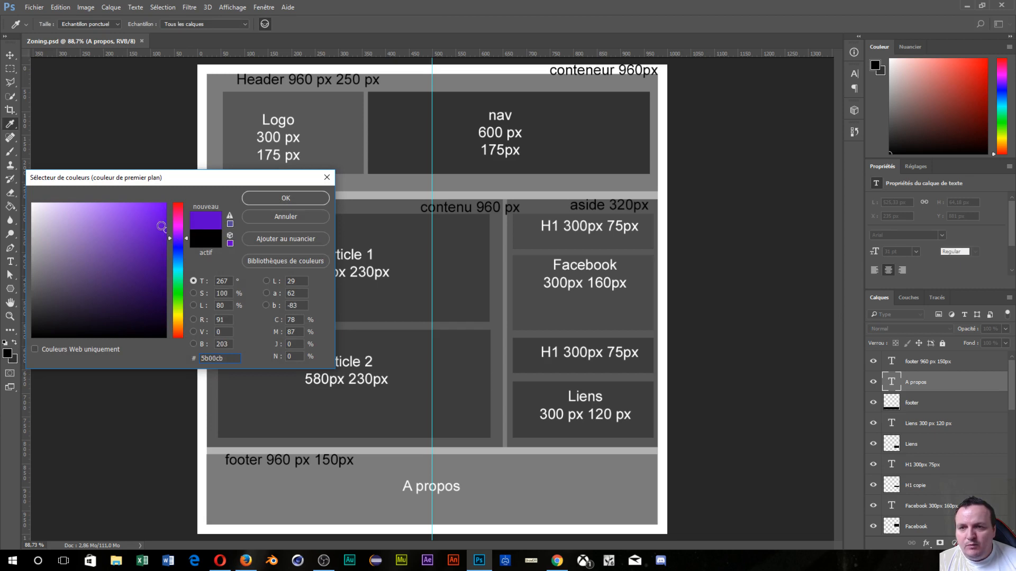
left_click(255, 201)
key("t")
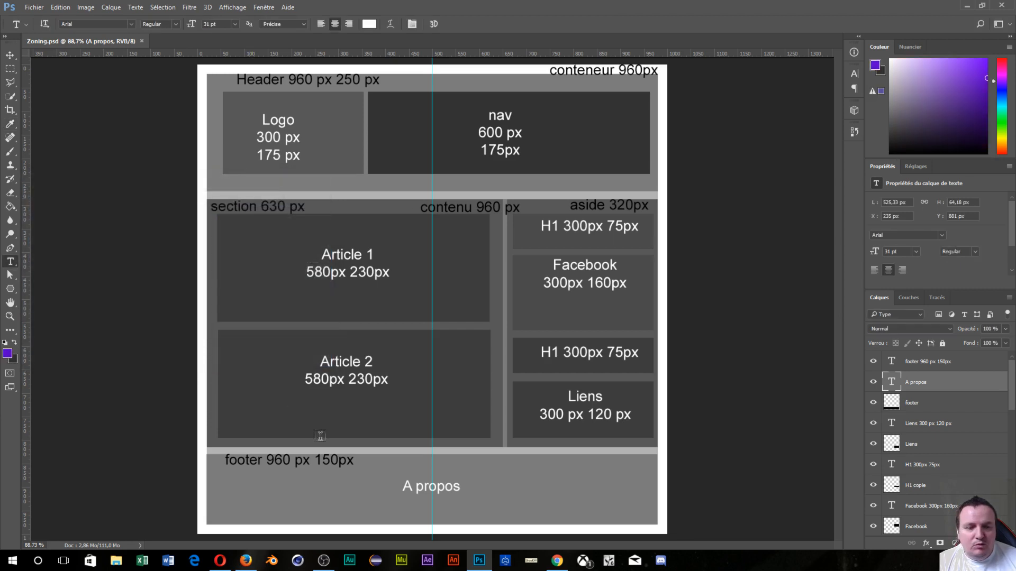
Fill the footer layer's block with the purple foreground colour using the Paint Bucket.
left_click(9, 207)
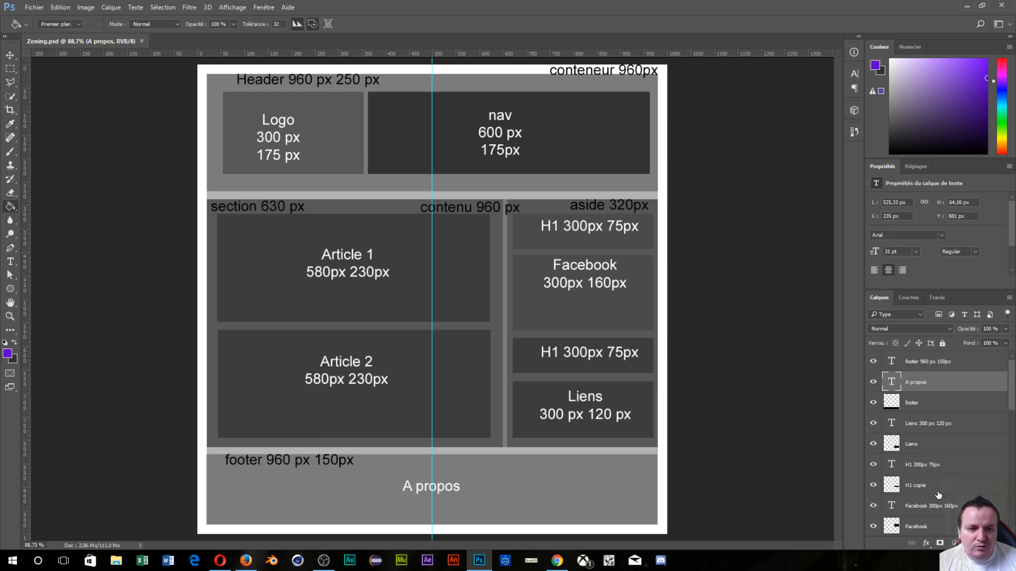
left_click(928, 404)
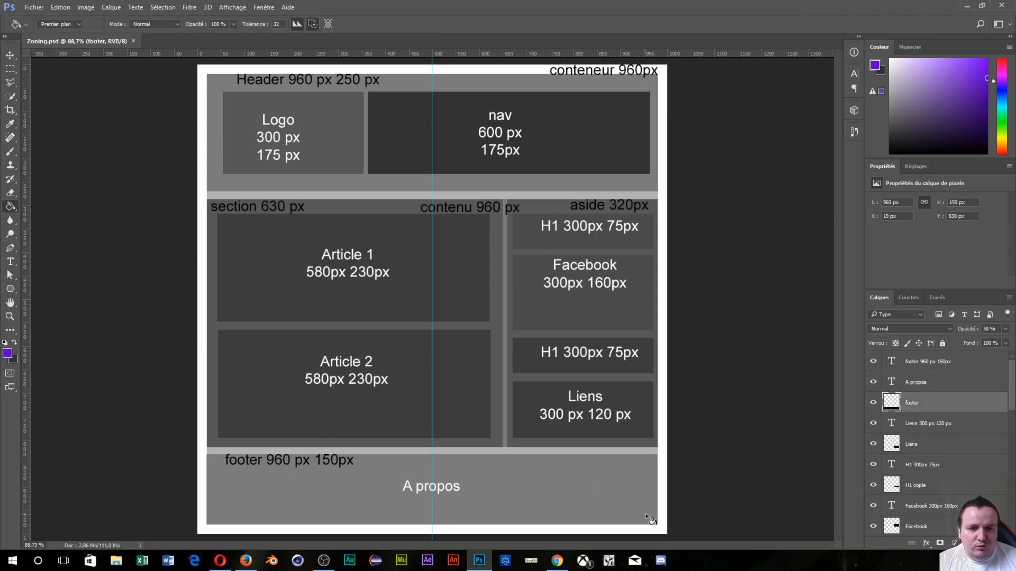
left_click(631, 505)
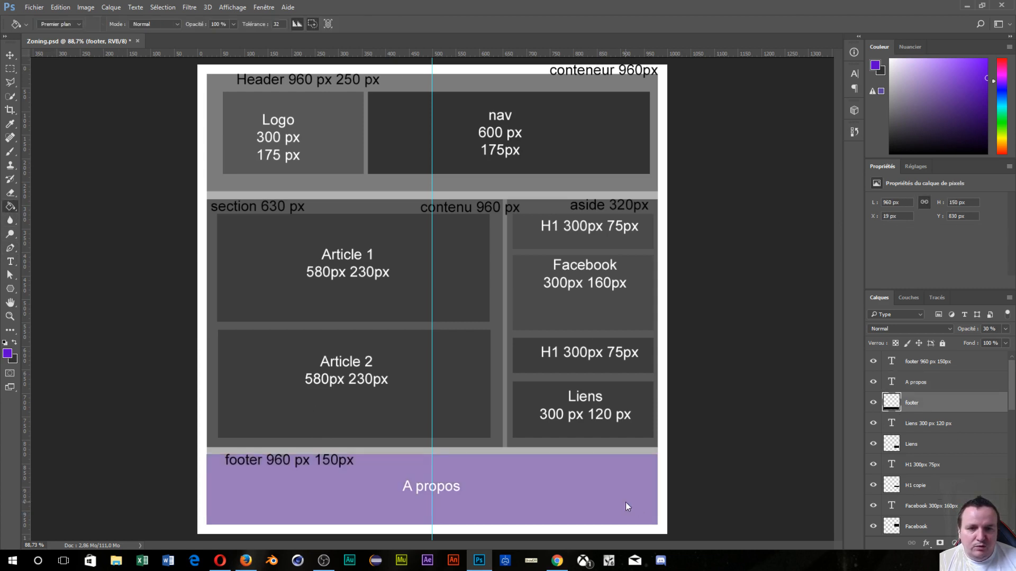
Fill the Liens block and the lower H1 block (layer "H1 copie") with the purple foreground colour.
left_click(945, 446)
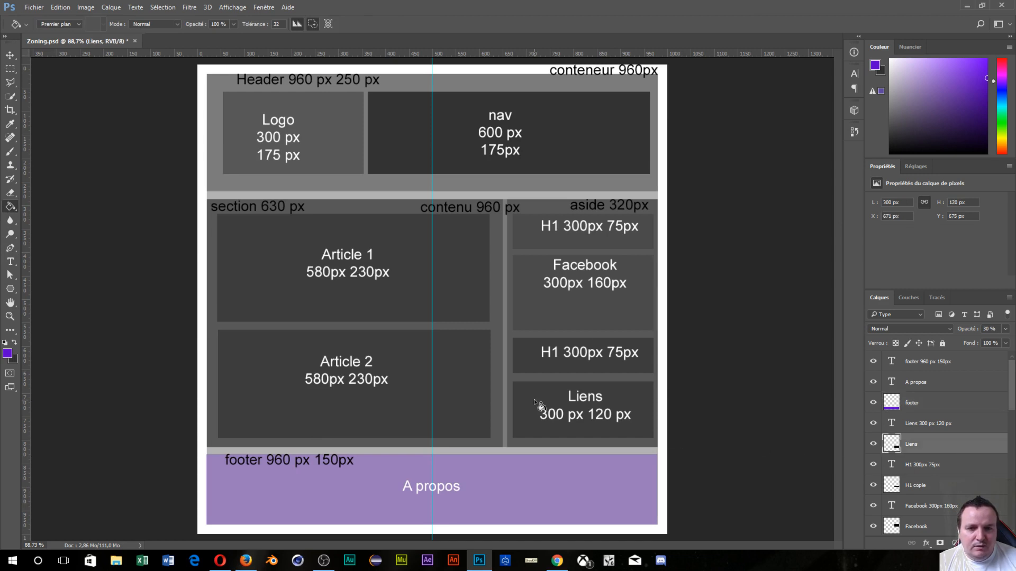
left_click(538, 404)
left_click(941, 482)
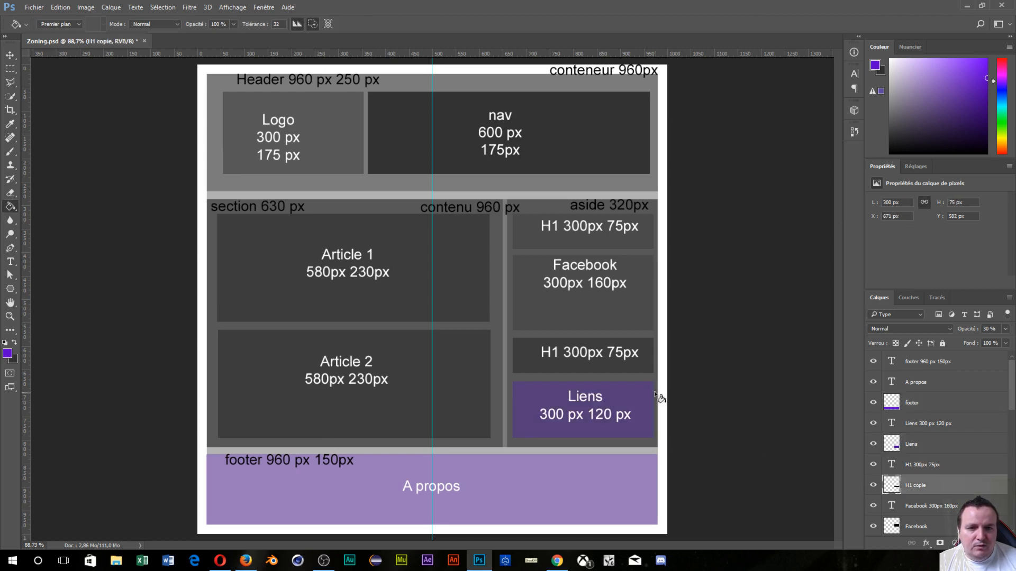
left_click(562, 353)
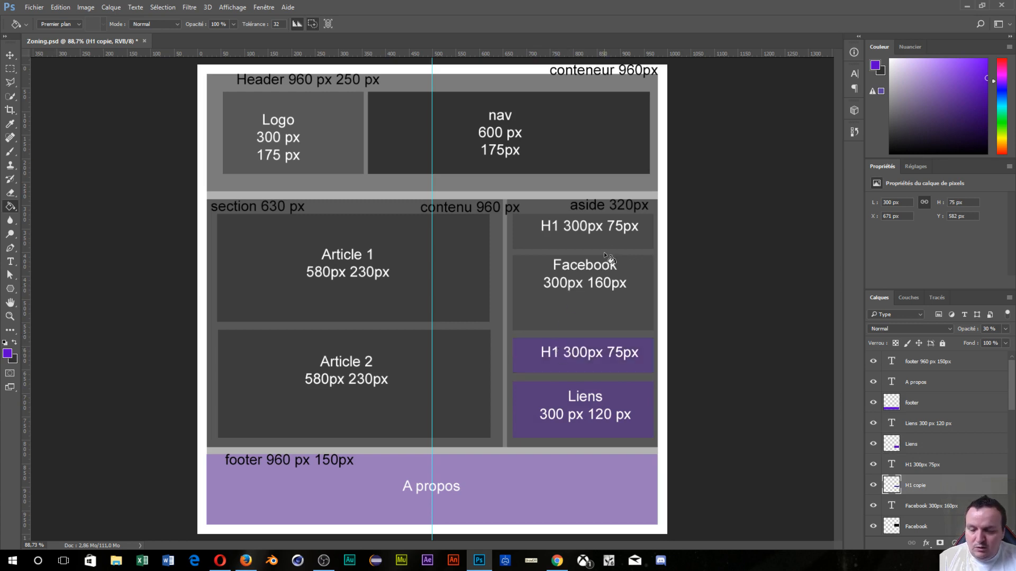
Fill the Facebook block and the upper H1 block of the aside with the purple foreground colour.
left_click(558, 315, "ctrl")
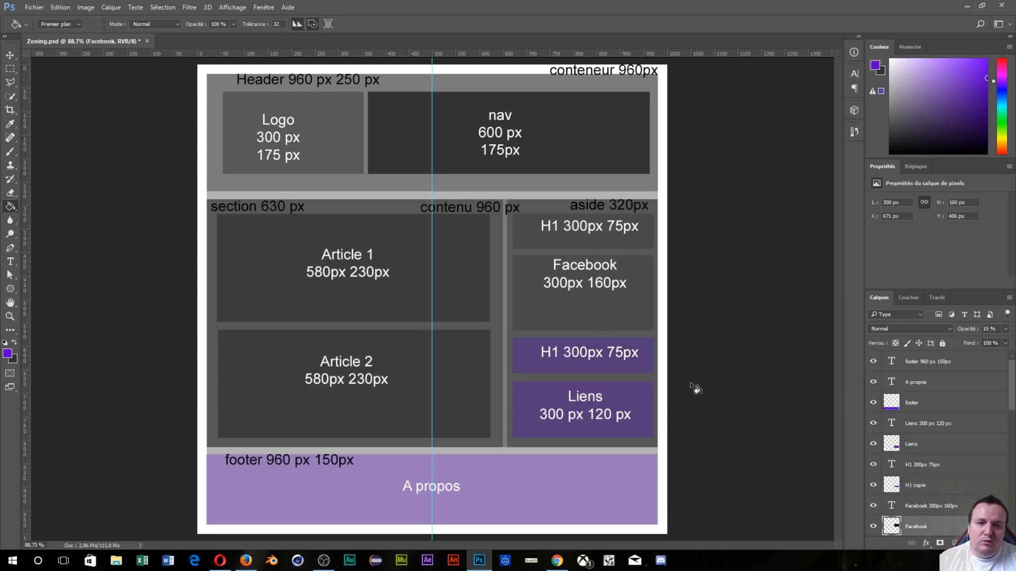
scroll(929, 525, "down", 1)
scroll(929, 525, "down", 1)
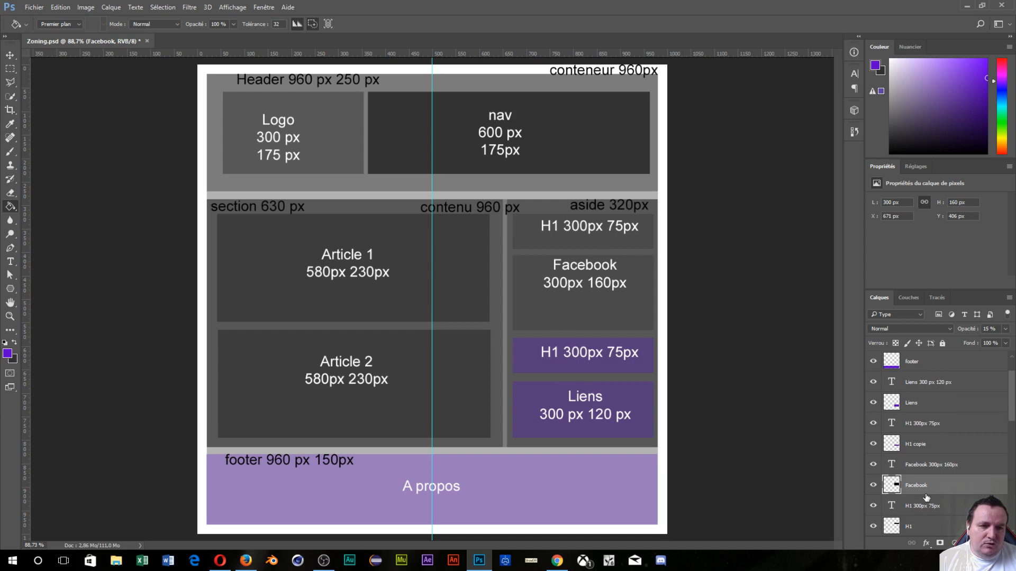
left_click(570, 291)
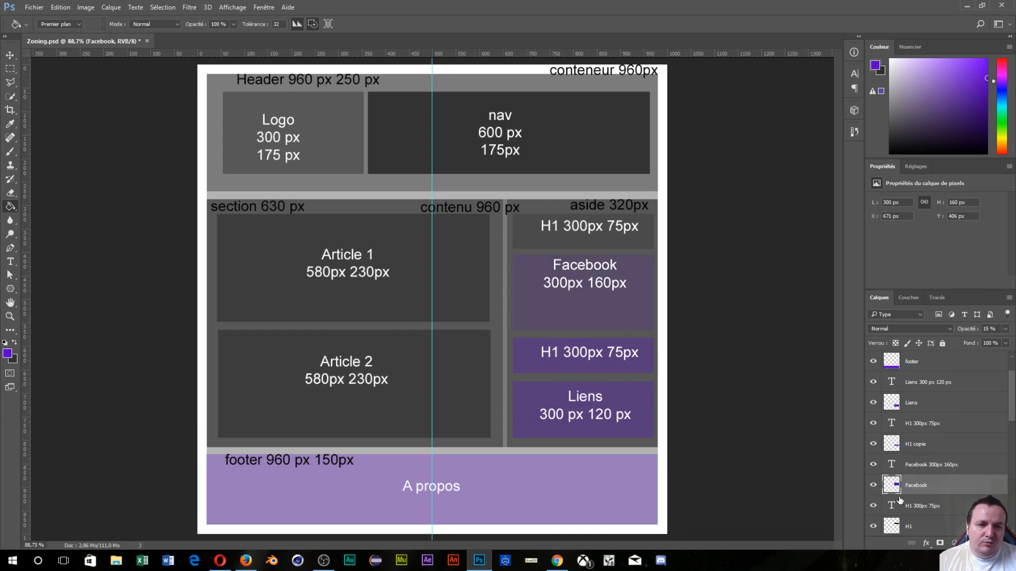
left_click(920, 529)
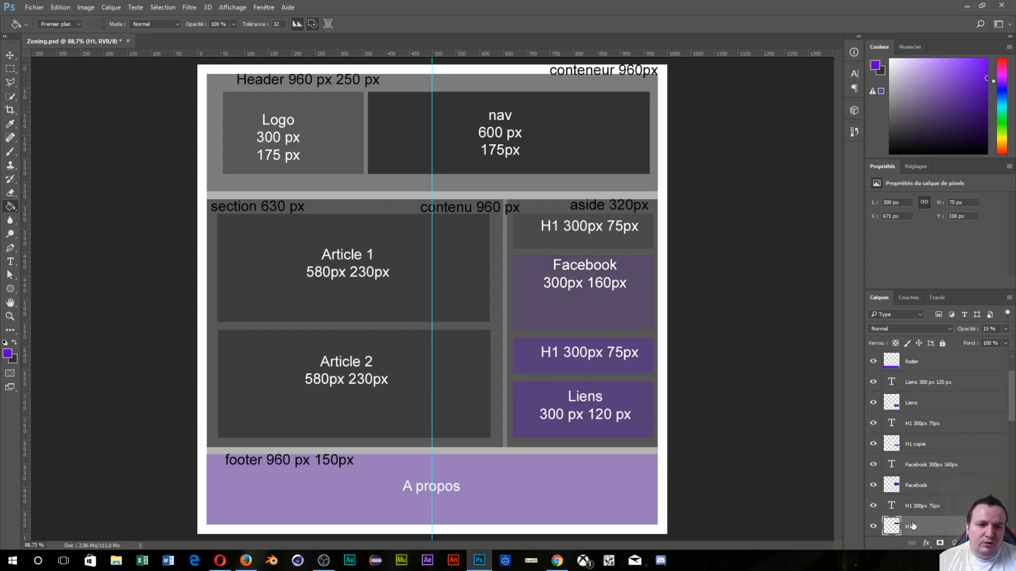
left_click(550, 239)
Fill the Article 1, Section and Article 2 blocks with the purple foreground colour, each on its own layer.
left_click(410, 262, "ctrl")
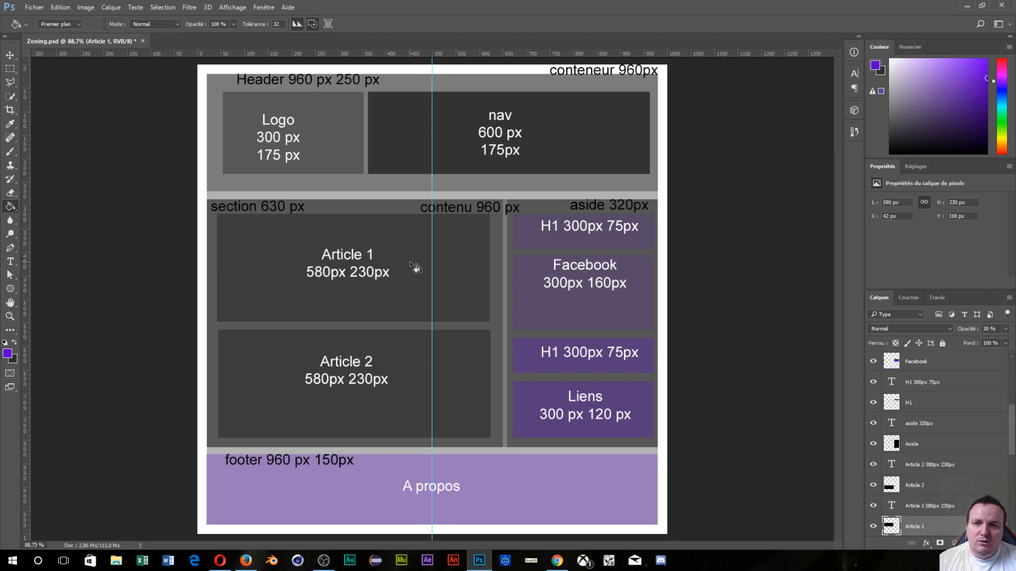
left_click(409, 261)
left_click(357, 206, "ctrl")
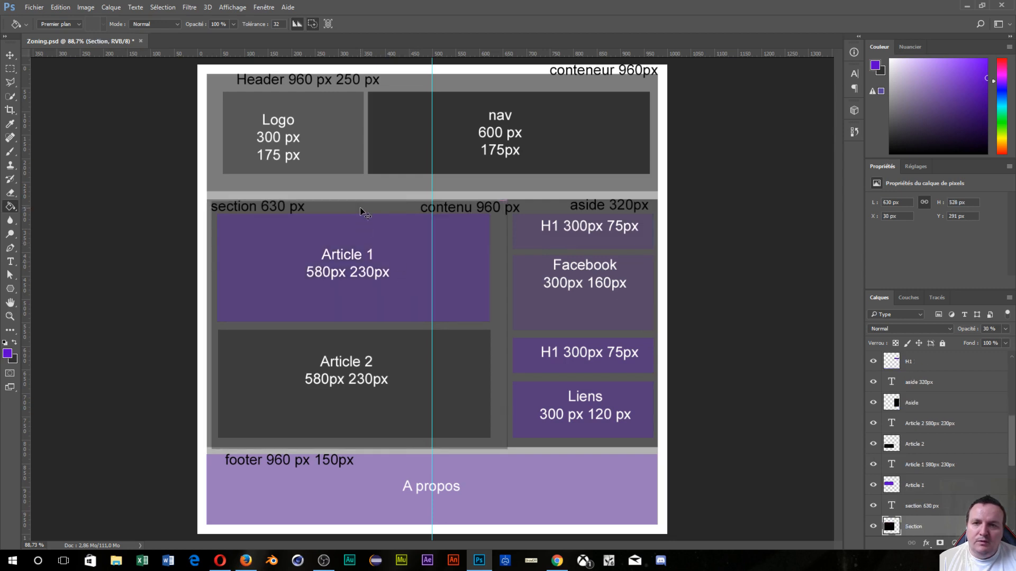
left_click_drag(357, 207, 363, 189)
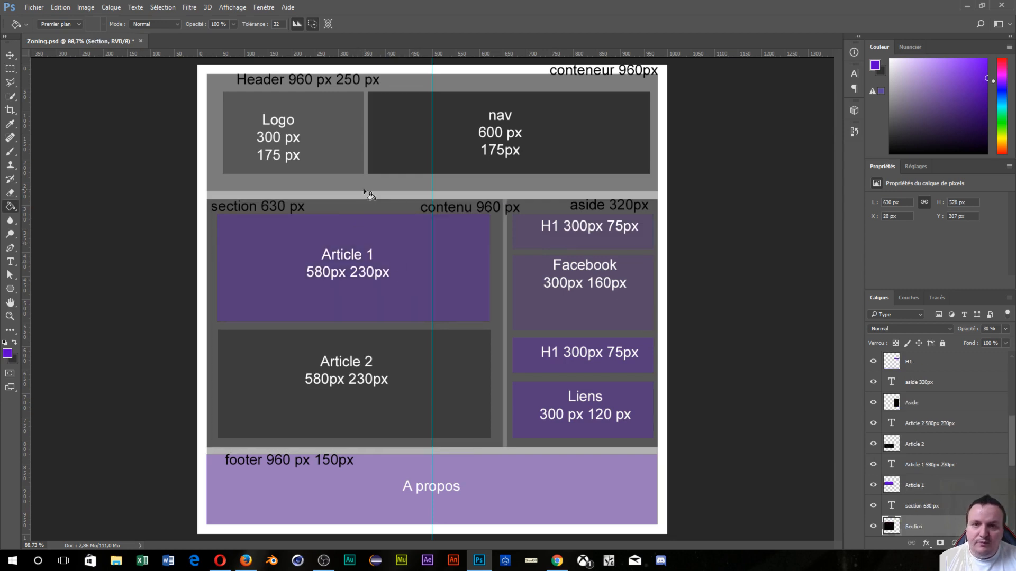
left_click(363, 210)
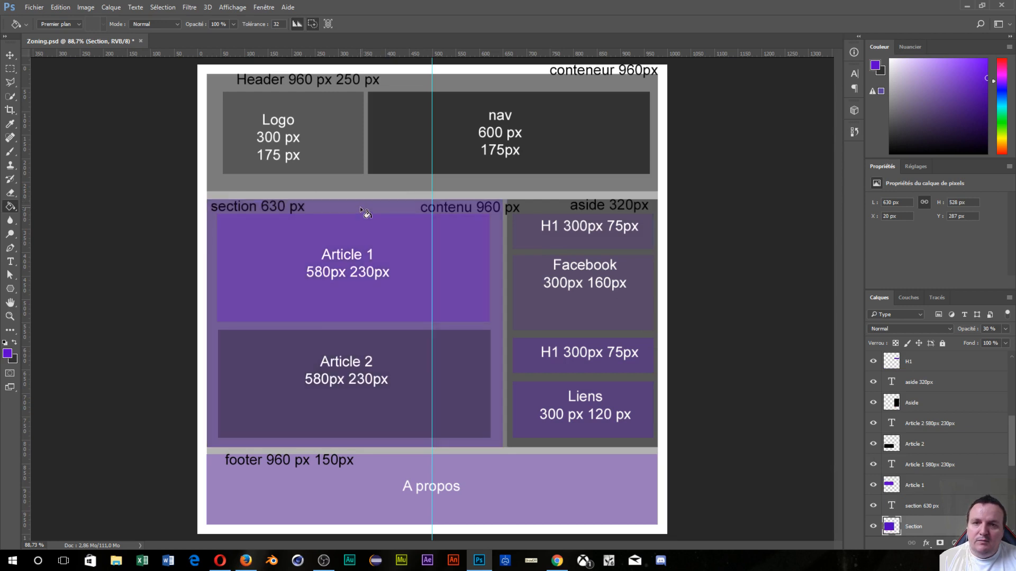
left_click(299, 415, "ctrl")
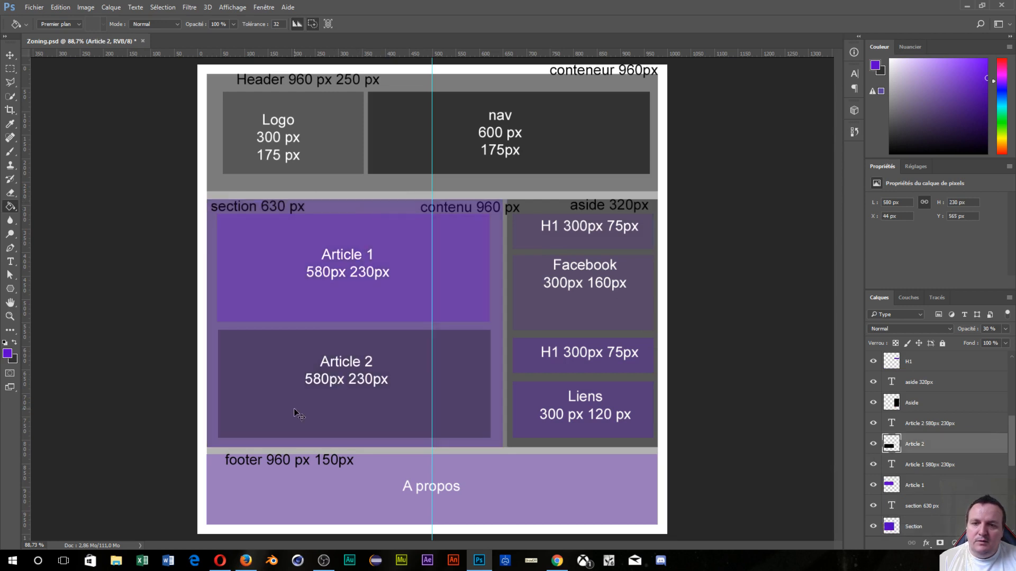
left_click(299, 415)
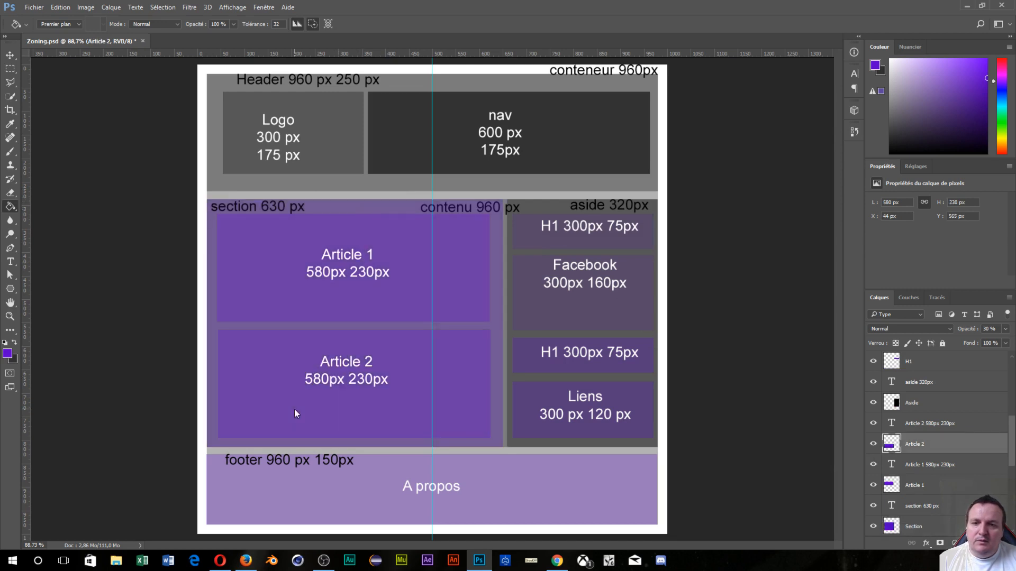
Fill the Contenu and Aside blocks with the purple foreground colour, each on its own layer.
left_click(505, 224, "ctrl")
left_click(506, 223)
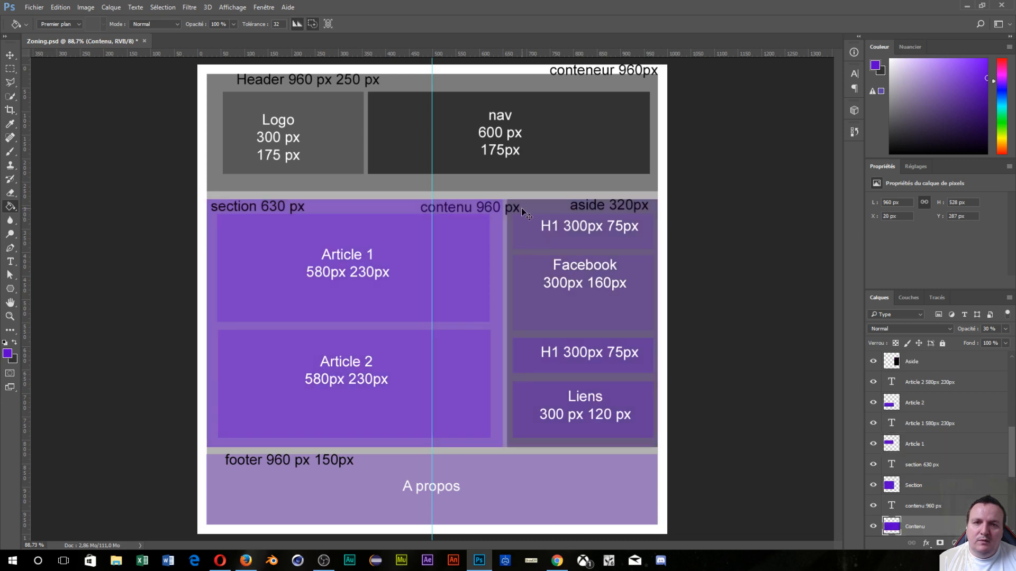
left_click(522, 208, "ctrl")
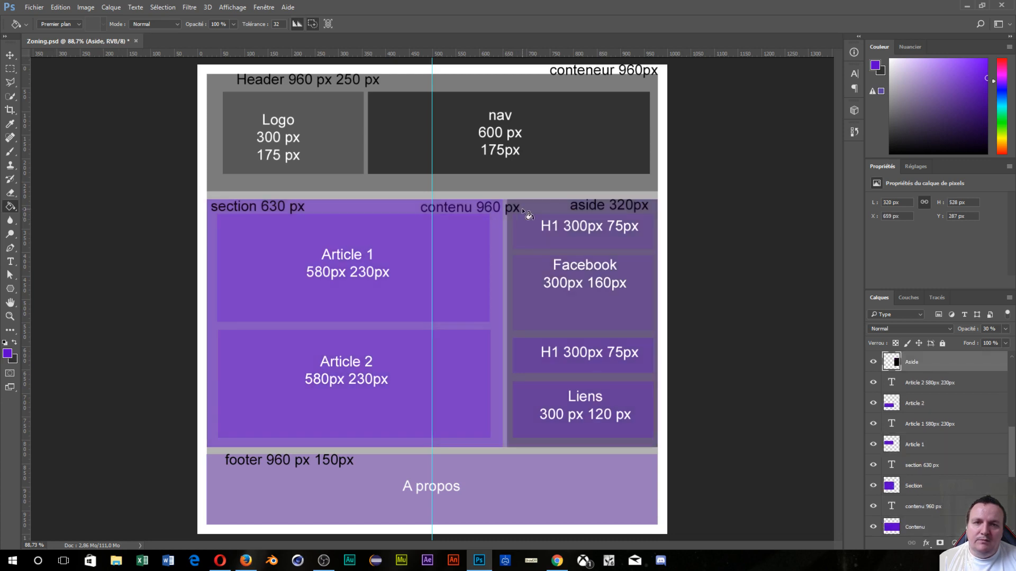
left_click(535, 209)
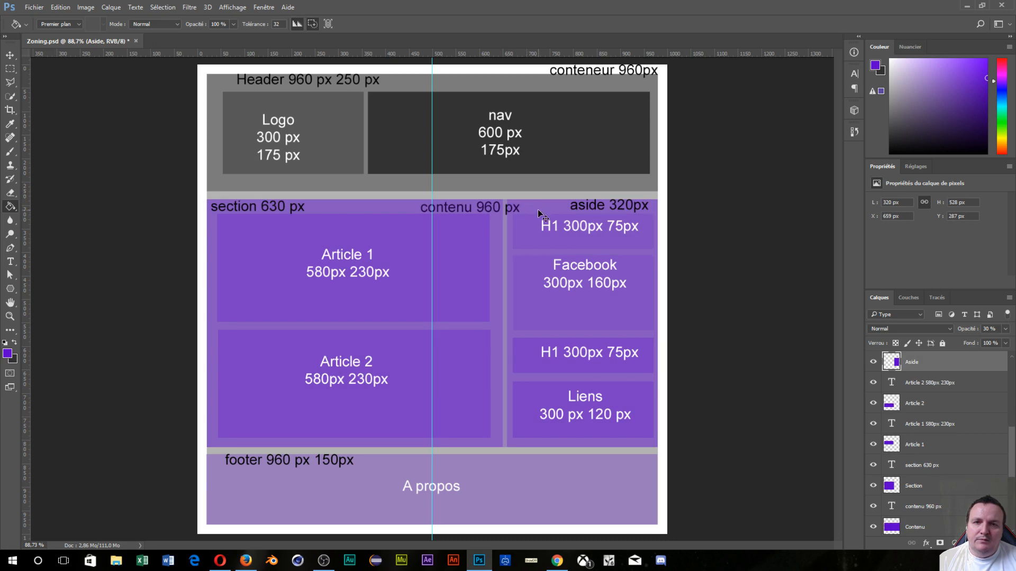
Fill the Conteneur background and the header block with the purple foreground colour, each on its own layer.
left_click(524, 197, "ctrl")
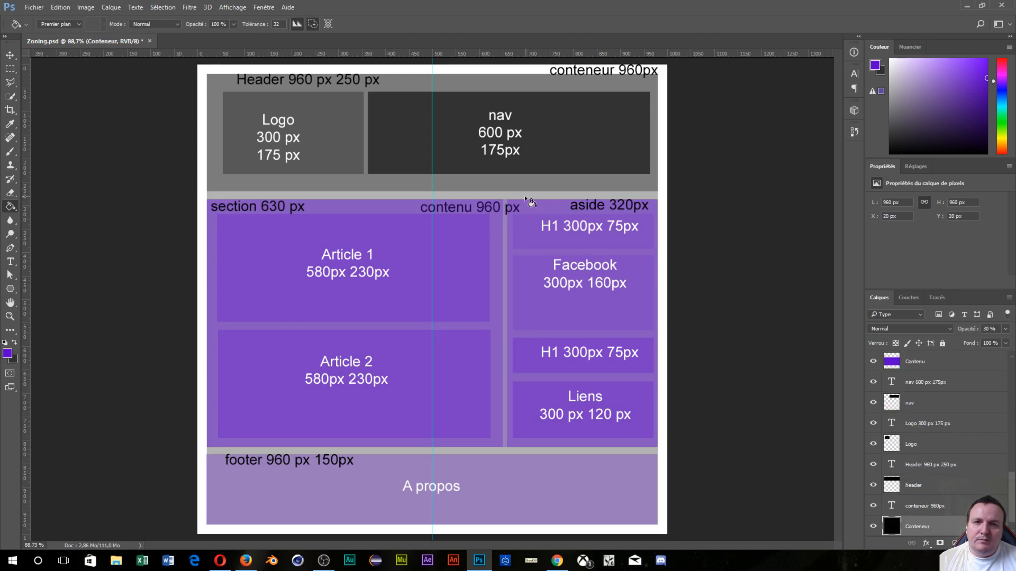
left_click(525, 198)
left_click(521, 185, "ctrl")
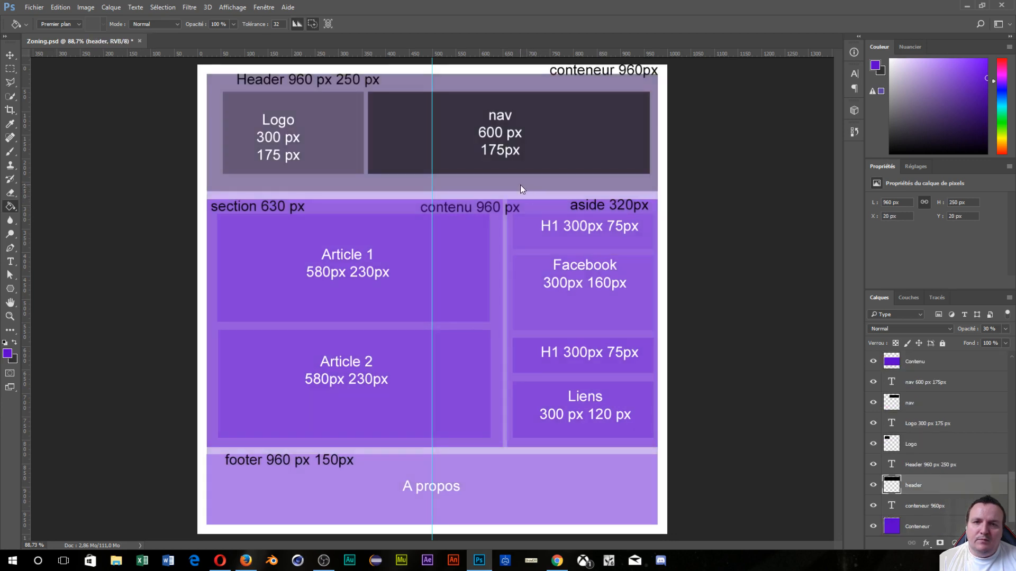
left_click(521, 187)
Fill the nav and Logo blocks inside the header with the purple foreground colour, each on its own layer.
left_click(519, 154, "ctrl")
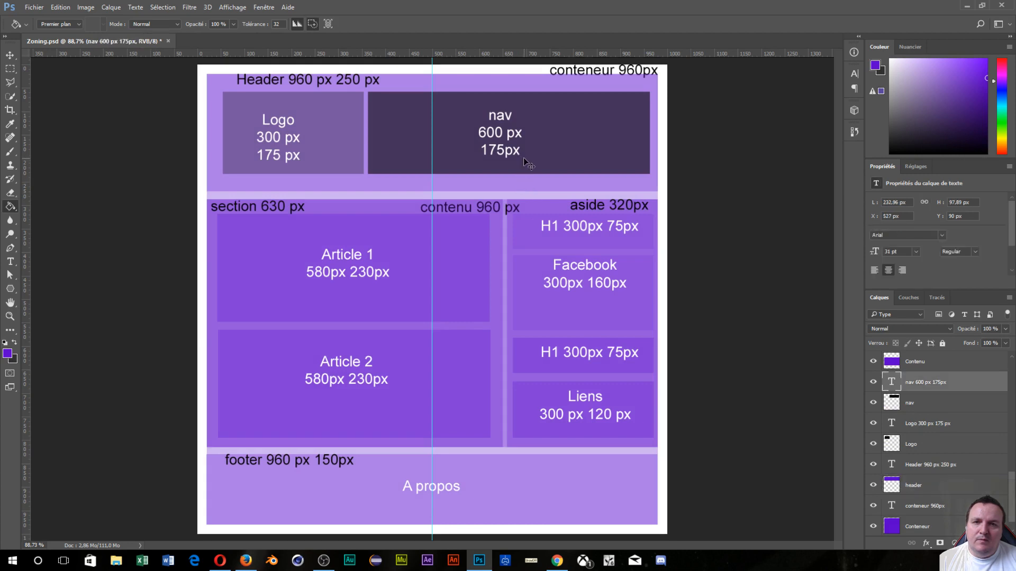
left_click(523, 157)
left_click(527, 218)
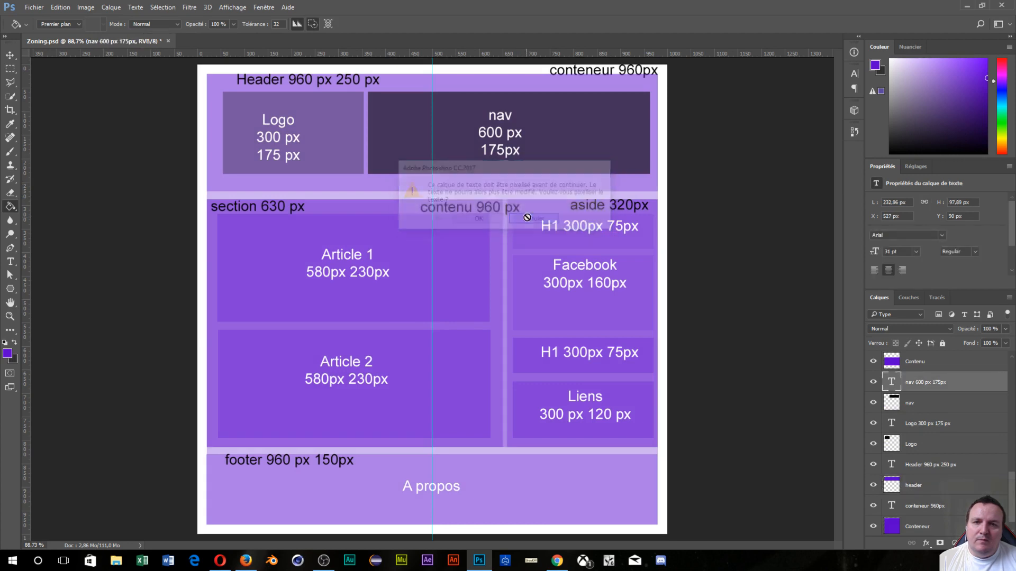
left_click(555, 165, "ctrl")
left_click(556, 165)
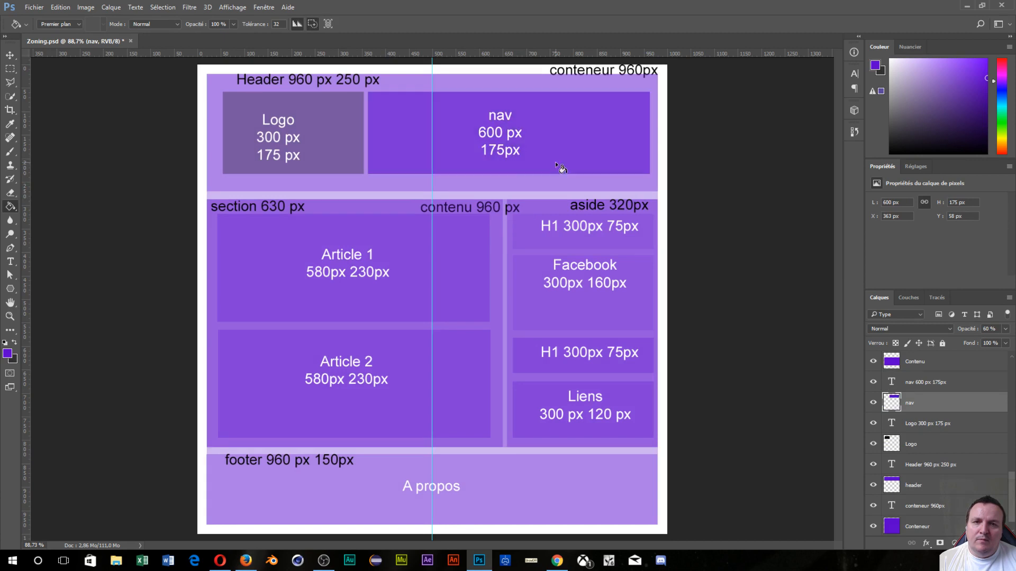
left_click(346, 149, "ctrl")
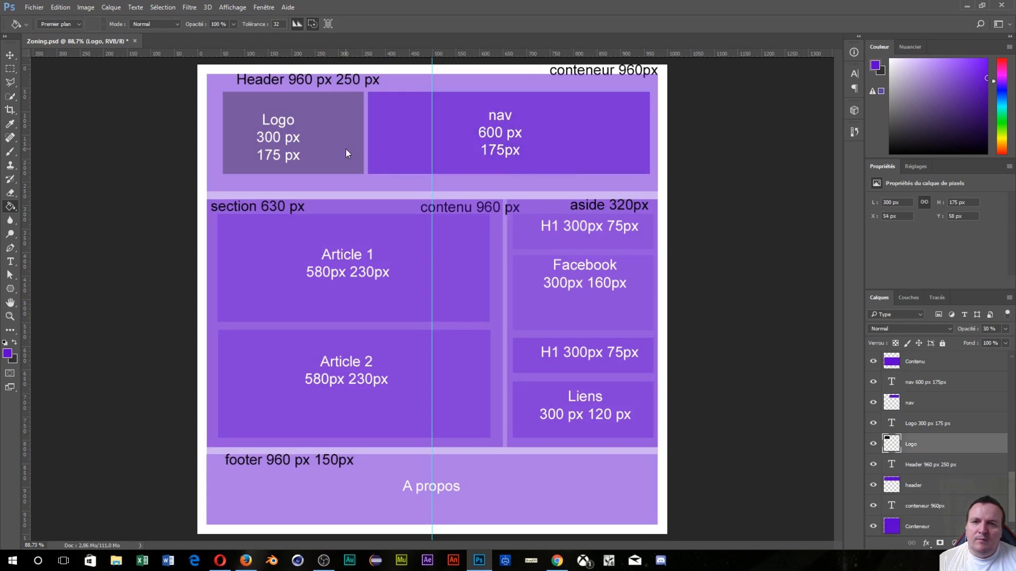
left_click(345, 148)
scroll(411, 214, "down", 1)
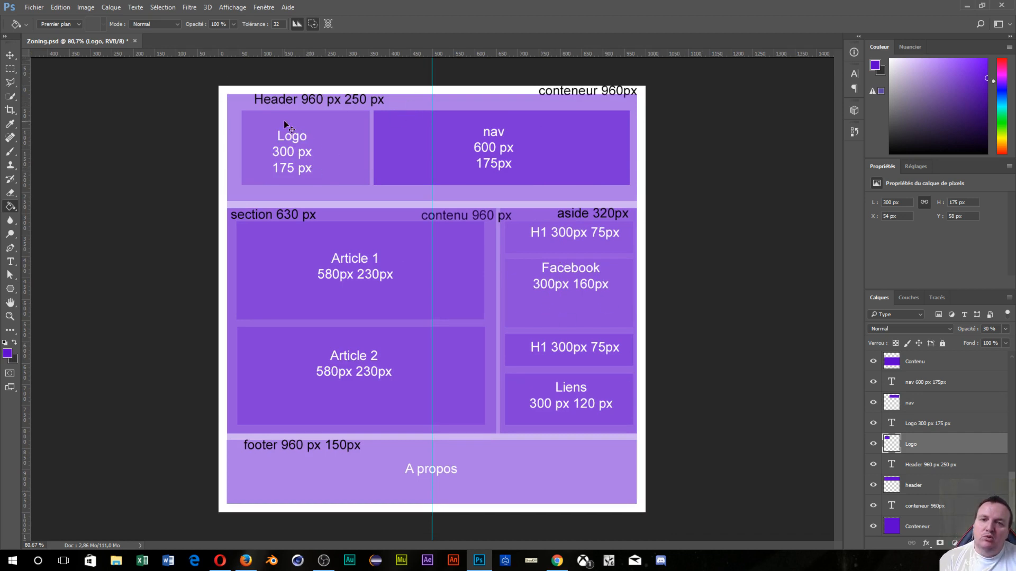
Set the foreground colour to orange (ffae00) and return to the Paint Bucket tool with the header layer selected.
left_click(245, 102, "ctrl")
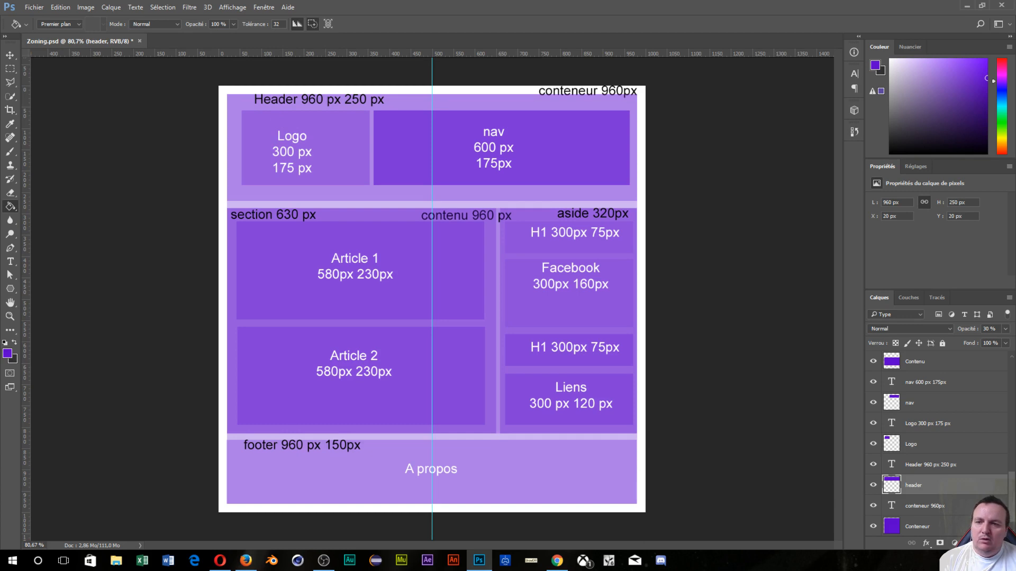
left_click(8, 354)
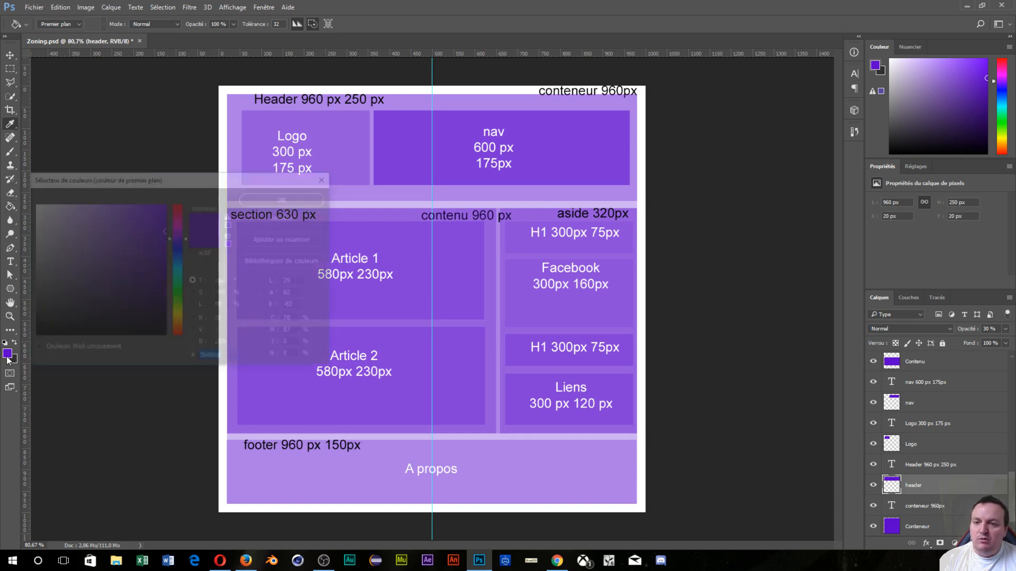
left_click(180, 315)
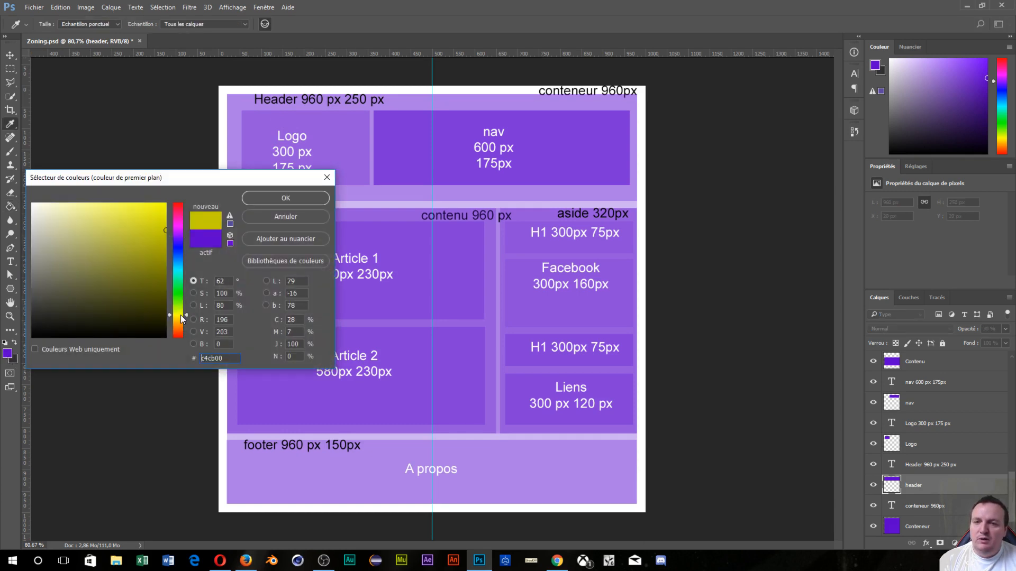
mouse_move(179, 315)
left_mouse_down()
mouse_move(182, 336)
mouse_move(181, 323)
left_mouse_up()
left_click_drag(129, 209, 183, 200)
left_click(286, 199)
key("g")
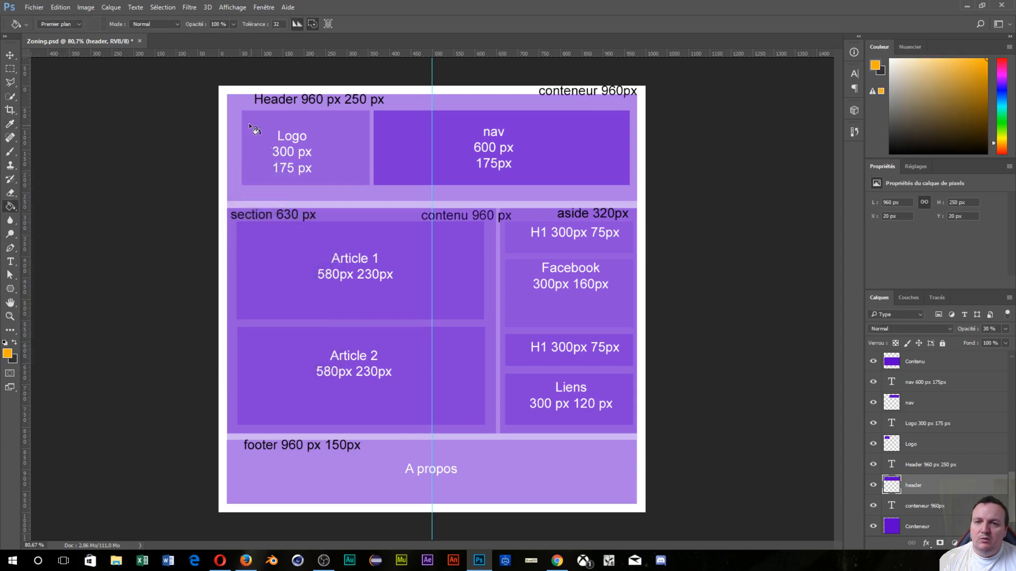
Fill the header, Logo and nav blocks with the orange foreground colour, each on its own layer.
left_click(233, 104)
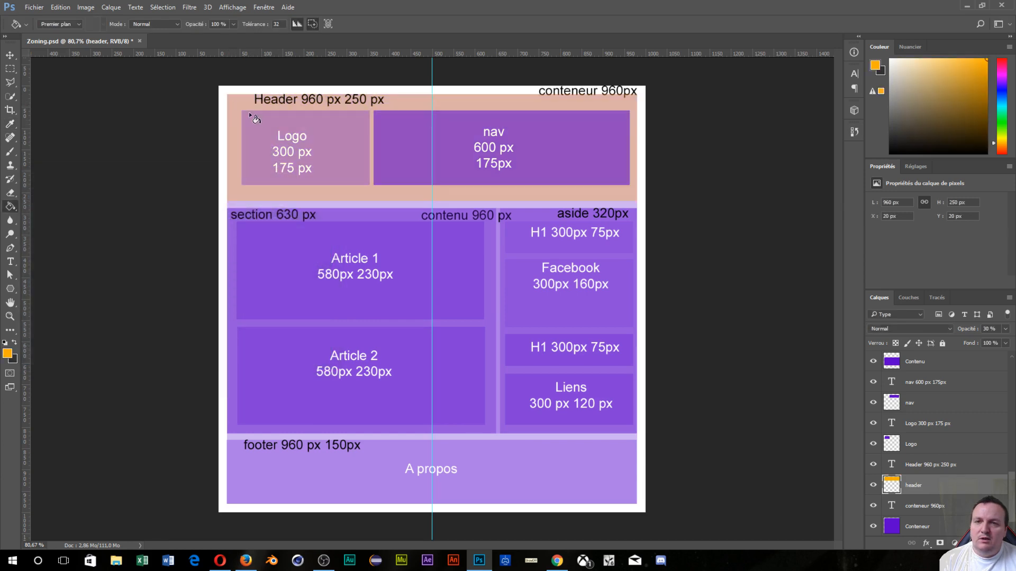
left_click(259, 120, "ctrl")
left_click(259, 119)
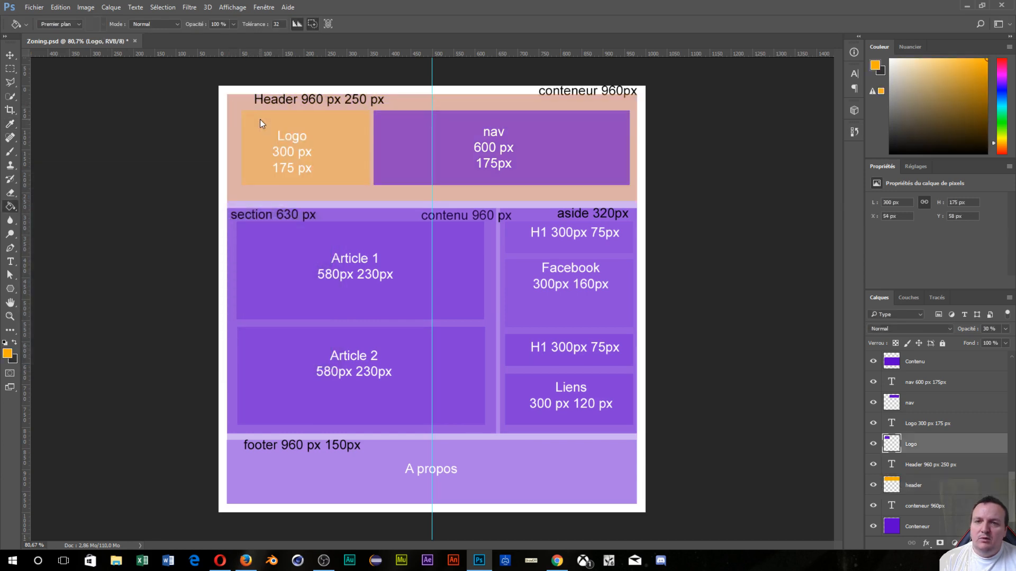
left_click(420, 135, "ctrl")
left_click(421, 135)
Fill the Article 1 block, the Section block and the Conteneur background with the orange foreground colour.
left_click(335, 242, "ctrl")
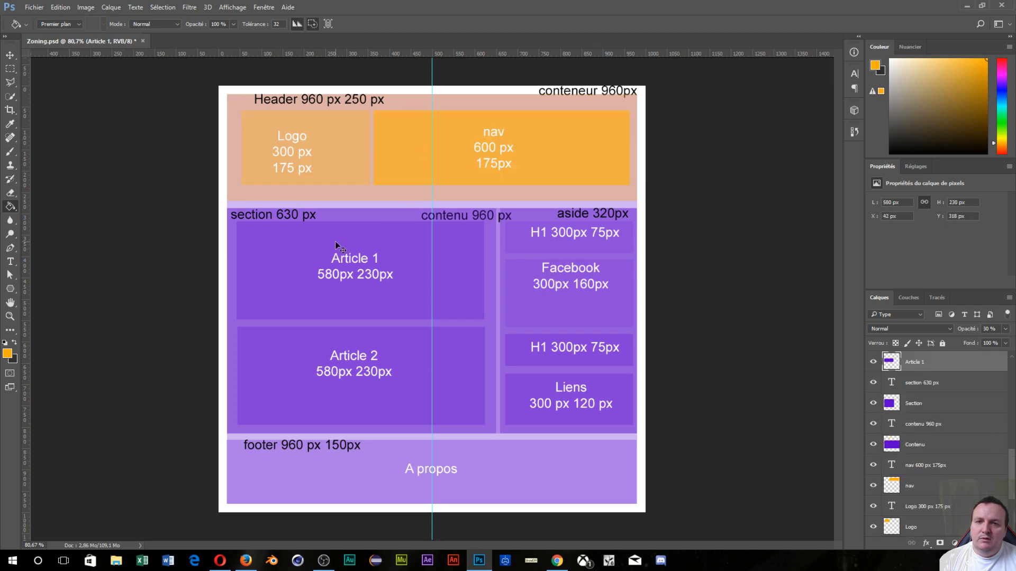
left_click(335, 242)
left_click(337, 215, "ctrl")
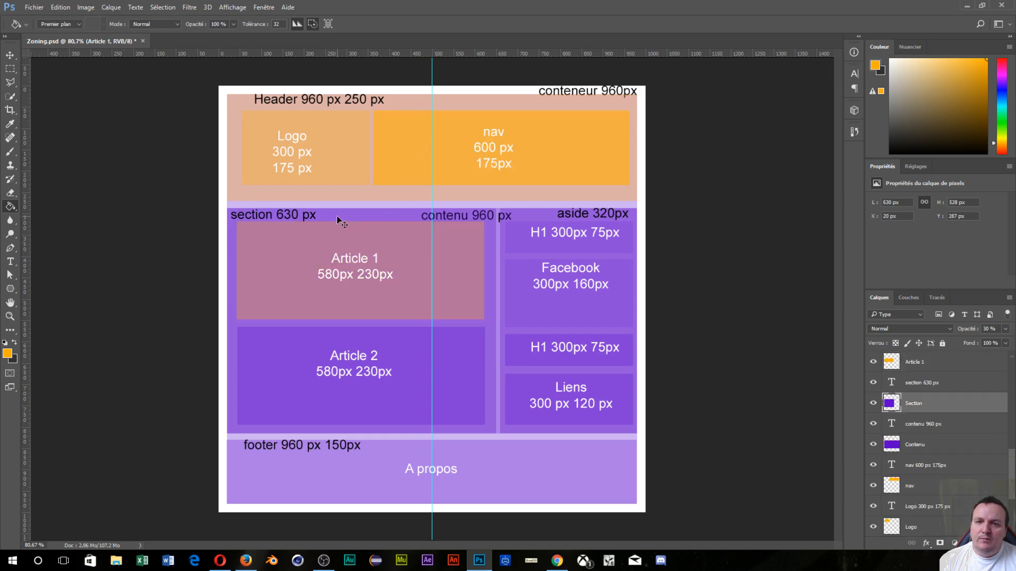
left_click(336, 215)
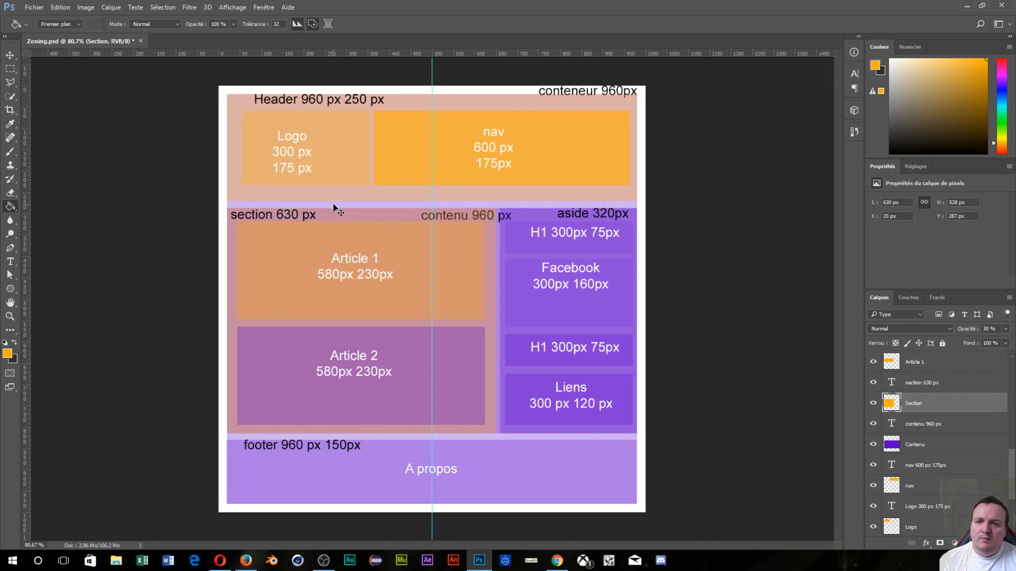
left_click(332, 203, "ctrl")
left_click(333, 204)
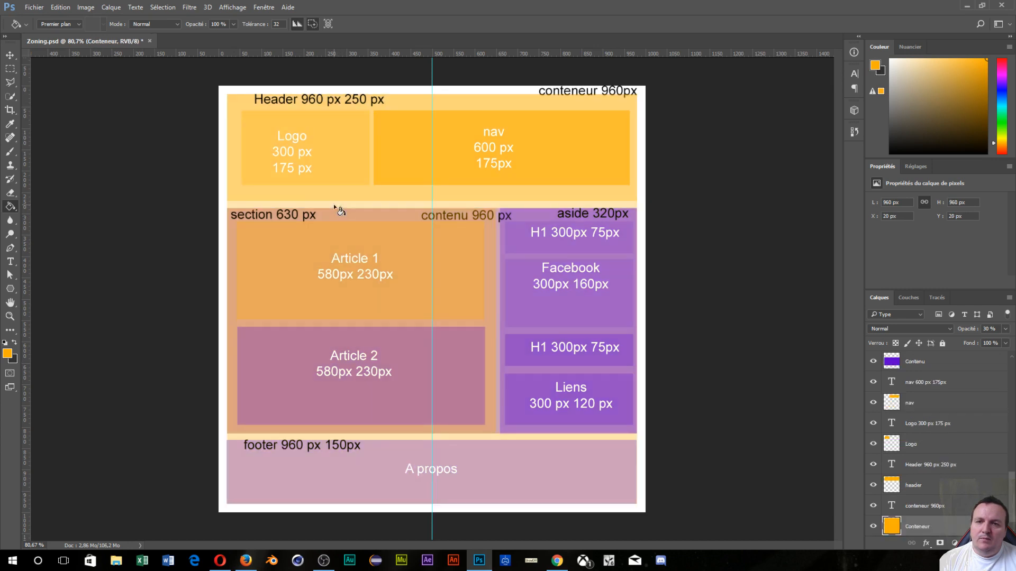
Fill the Contenu and Article 2 blocks with the orange foreground colour, each on its own layer.
left_click(499, 257, "ctrl")
left_click(500, 256)
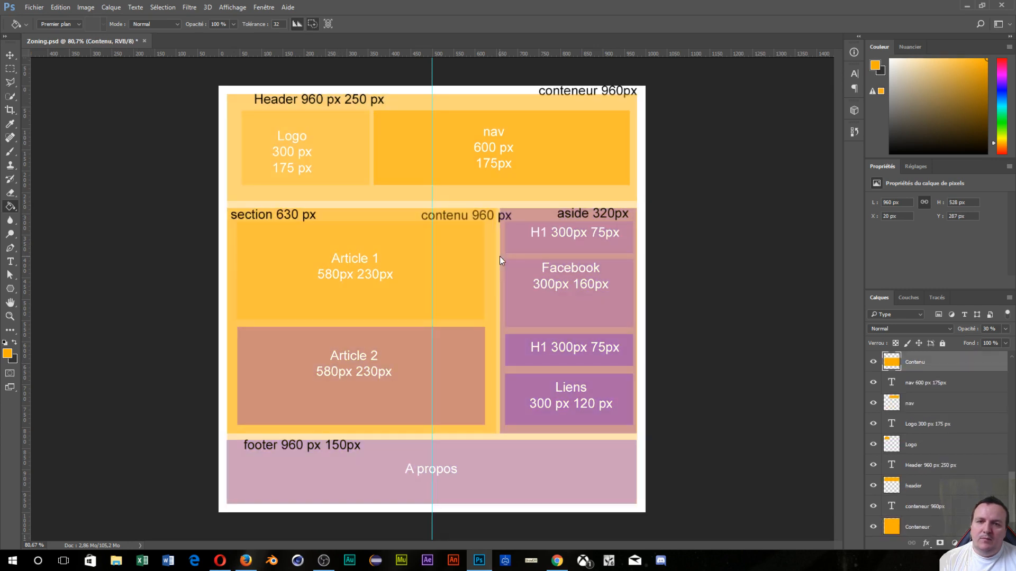
left_click(398, 361, "ctrl")
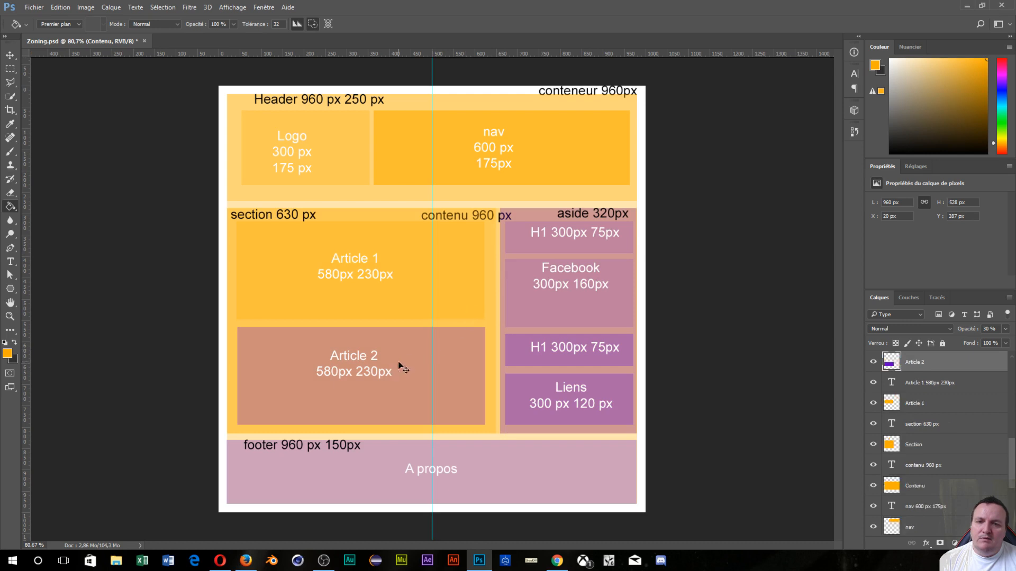
left_click(400, 363)
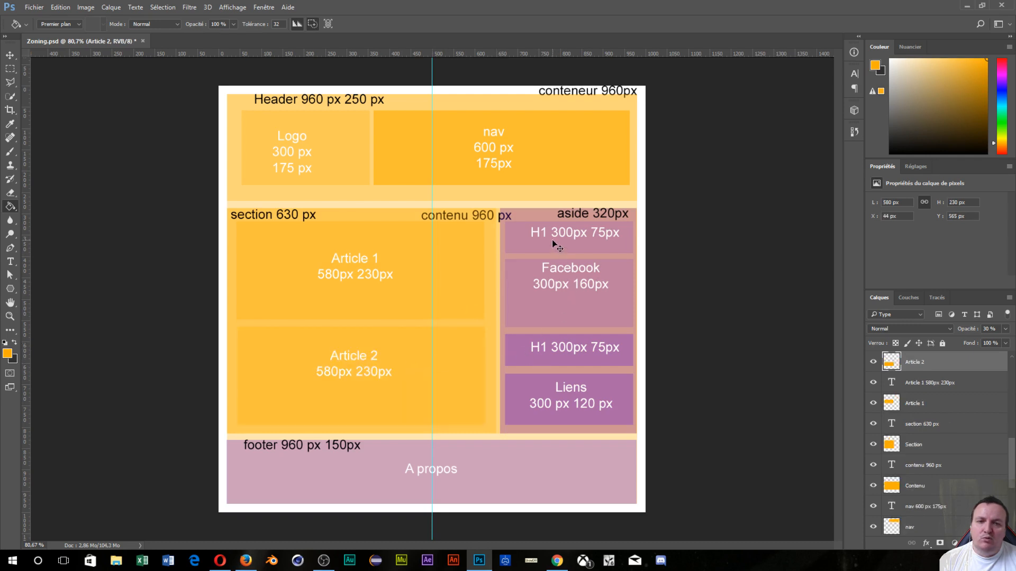
Fill the Aside block and its upper H1 and Facebook blocks with the orange foreground colour.
left_click(541, 215, "ctrl")
left_click(541, 215)
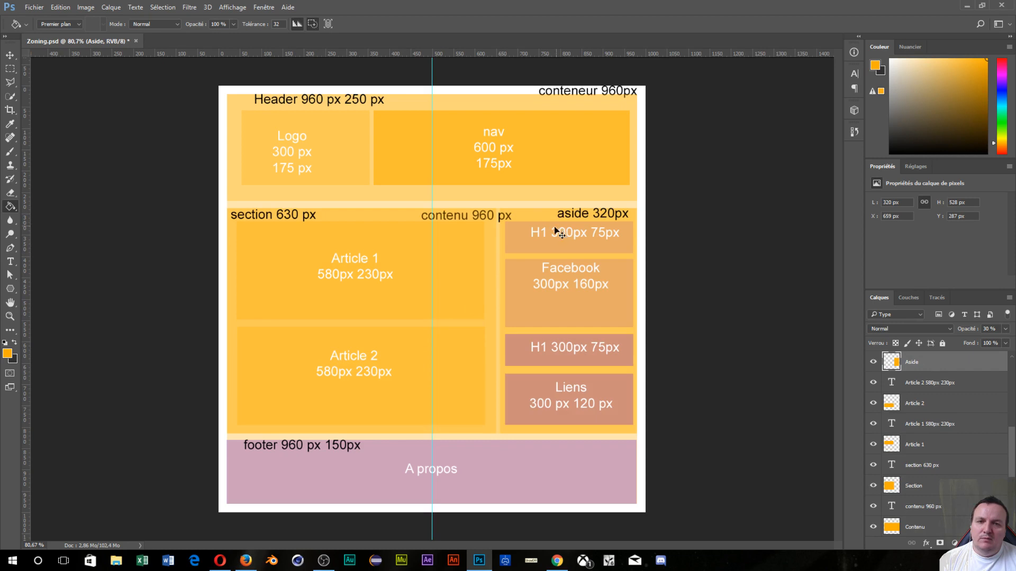
left_click(525, 231, "ctrl")
left_click(524, 229)
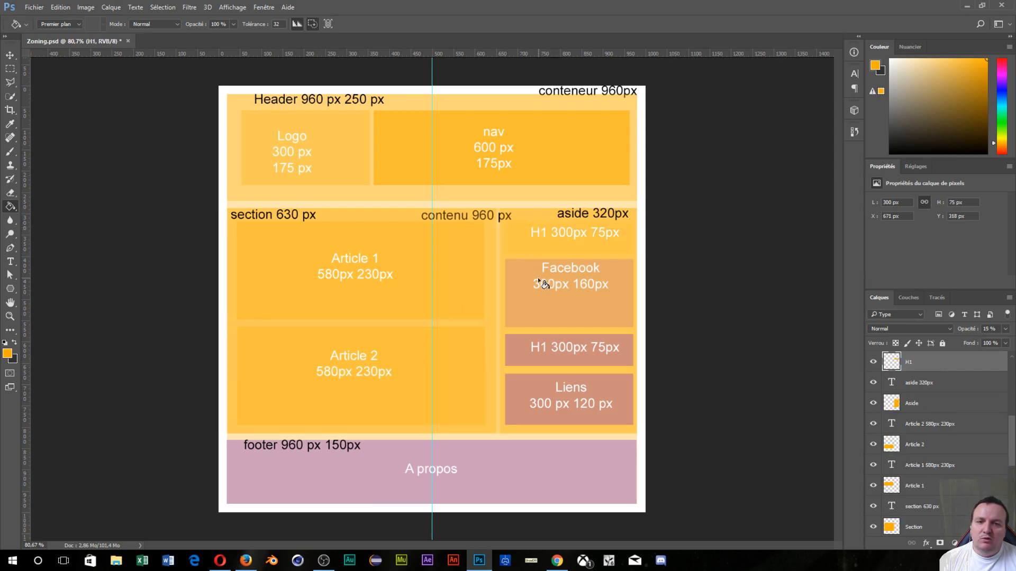
left_click(521, 276, "ctrl")
left_click(519, 274)
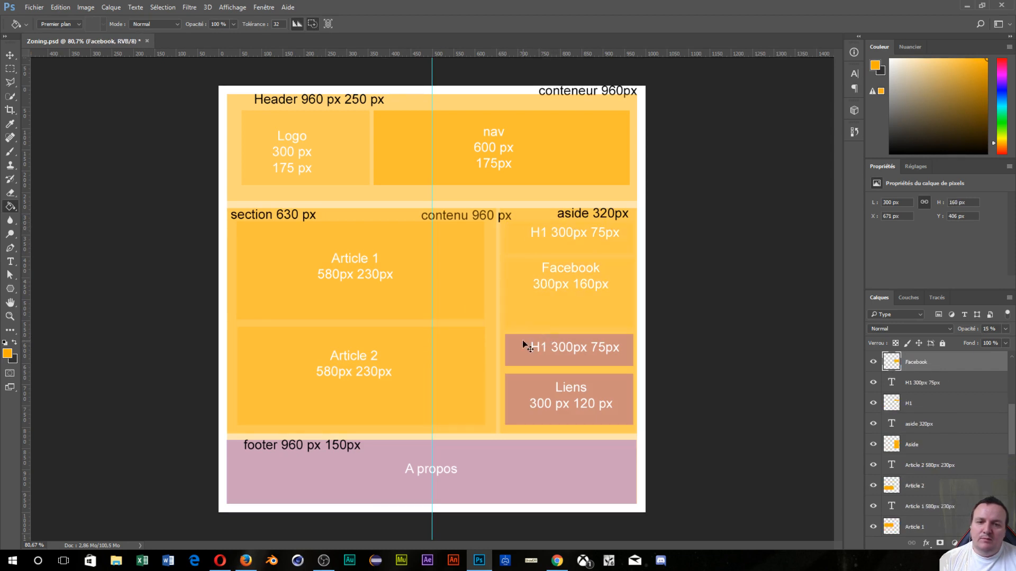
Fill the lower H1 block of the aside, the Liens block and the footer with the orange foreground colour.
left_click(522, 341, "ctrl")
left_click(523, 342)
left_click(521, 383, "ctrl")
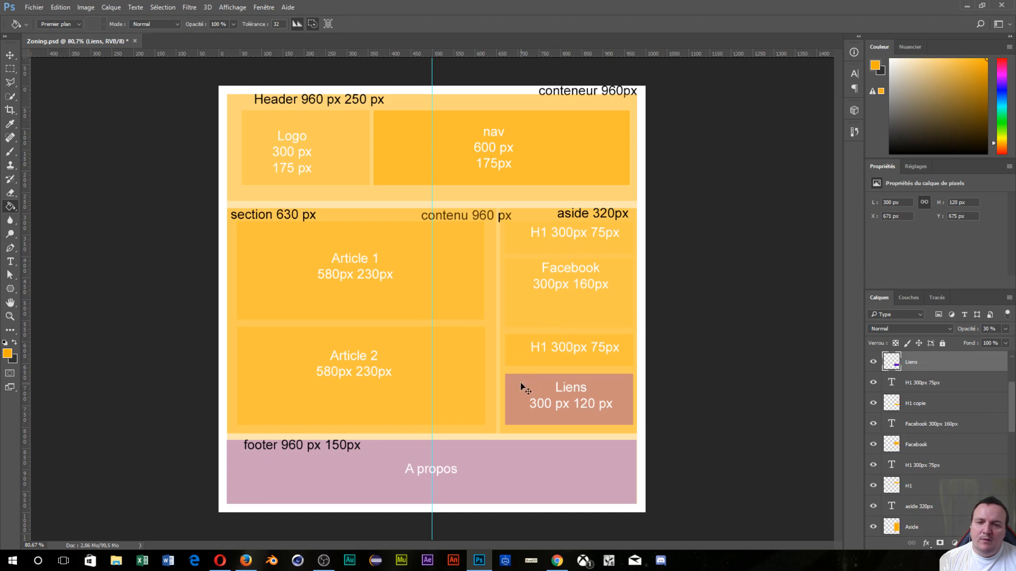
left_click(525, 385)
left_click(471, 468, "ctrl")
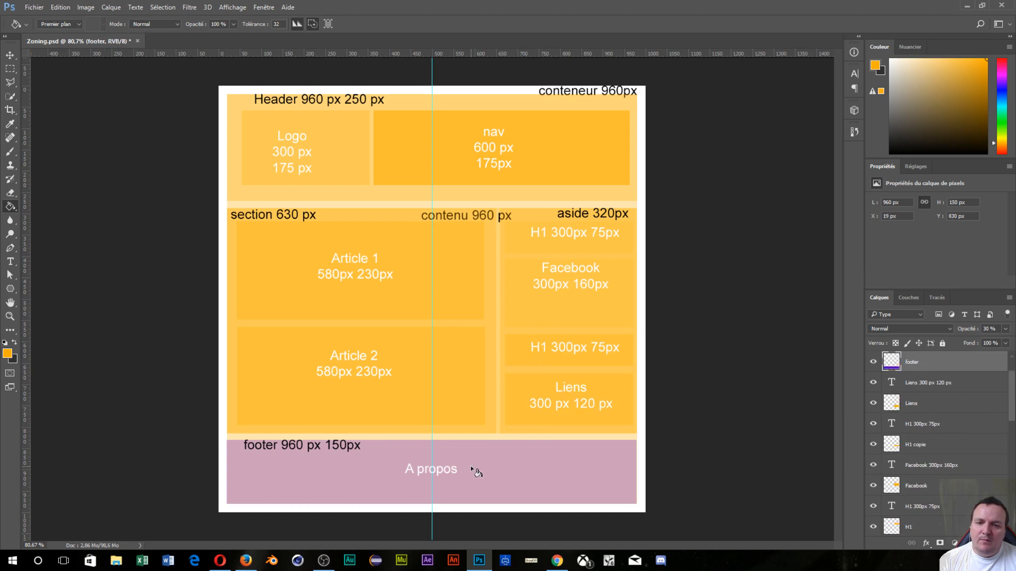
left_click(471, 468)
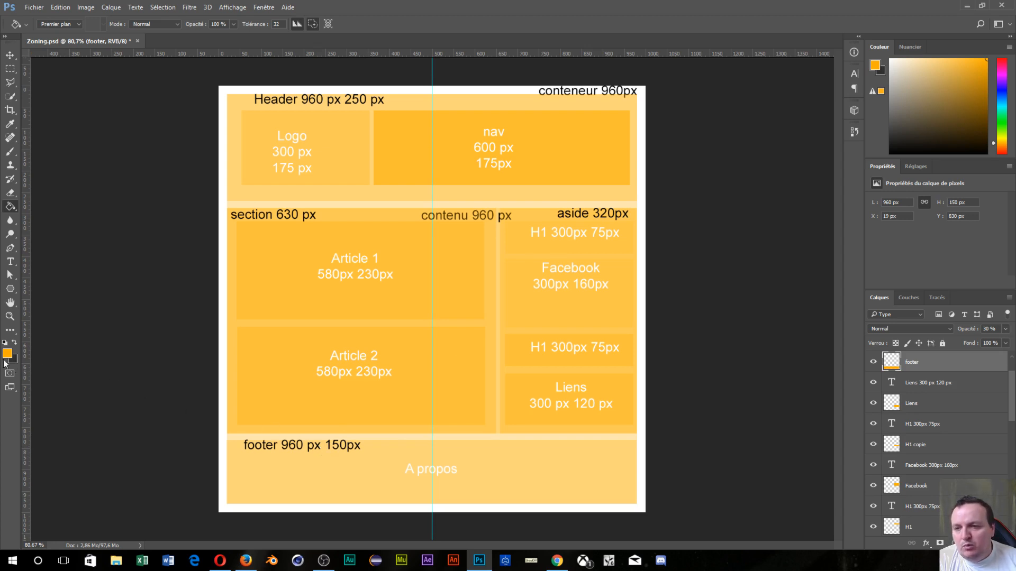
Set the foreground colour to blue (004eff) and return to the Paint Bucket tool.
key("alt+Tab")
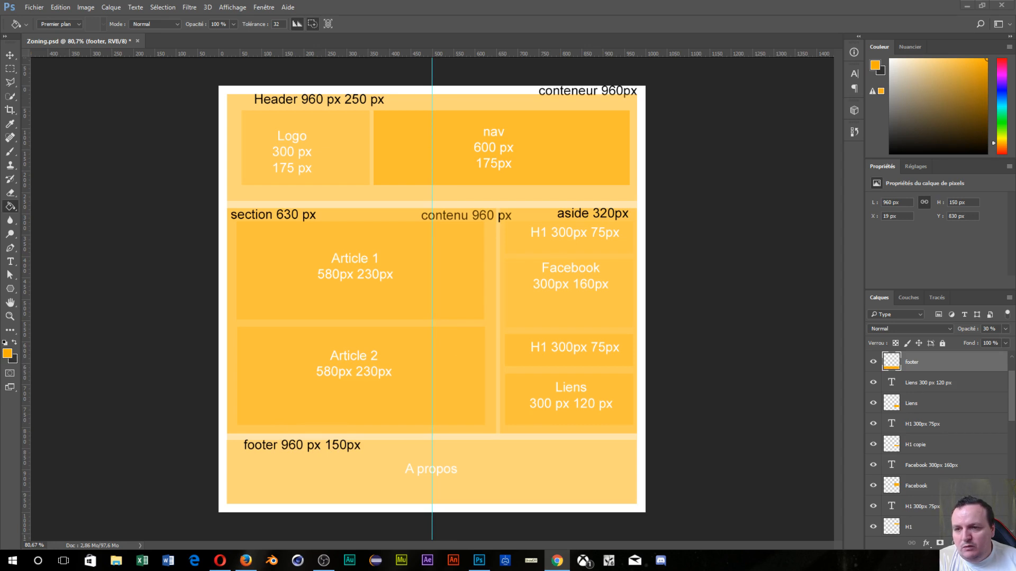
left_click(6, 353)
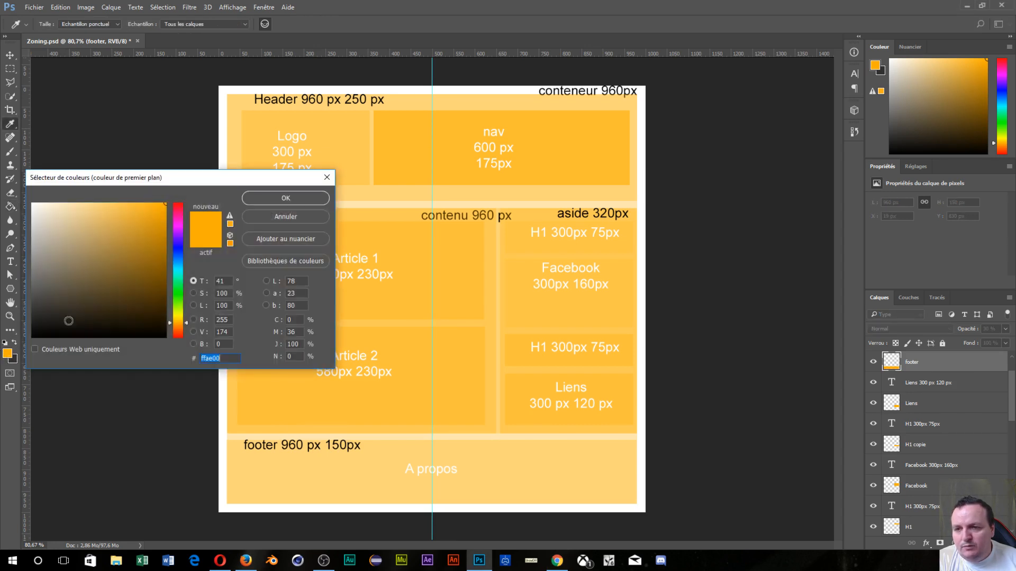
left_click(187, 263)
left_click_drag(187, 263, 187, 255)
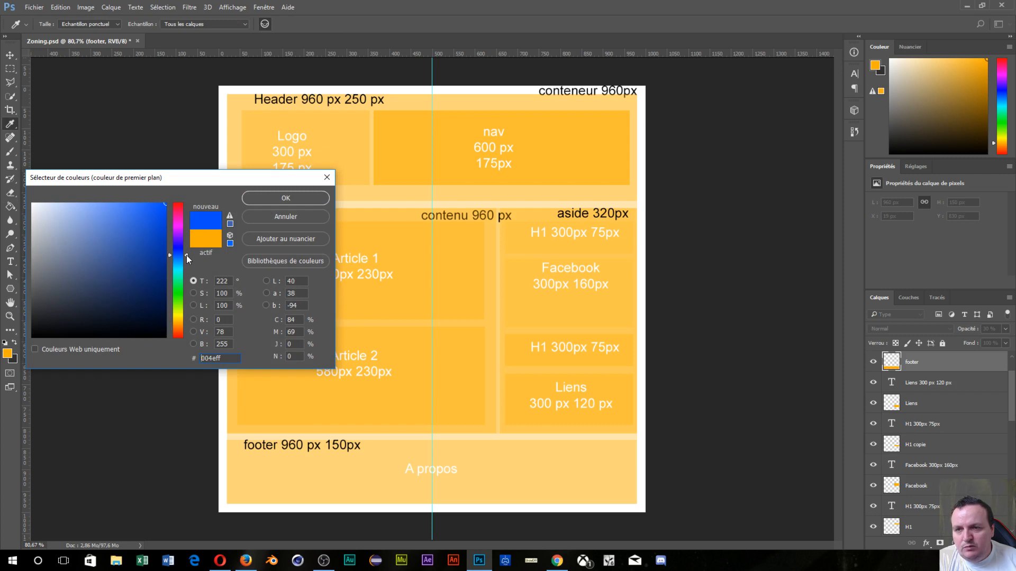
left_click(286, 198)
key("g")
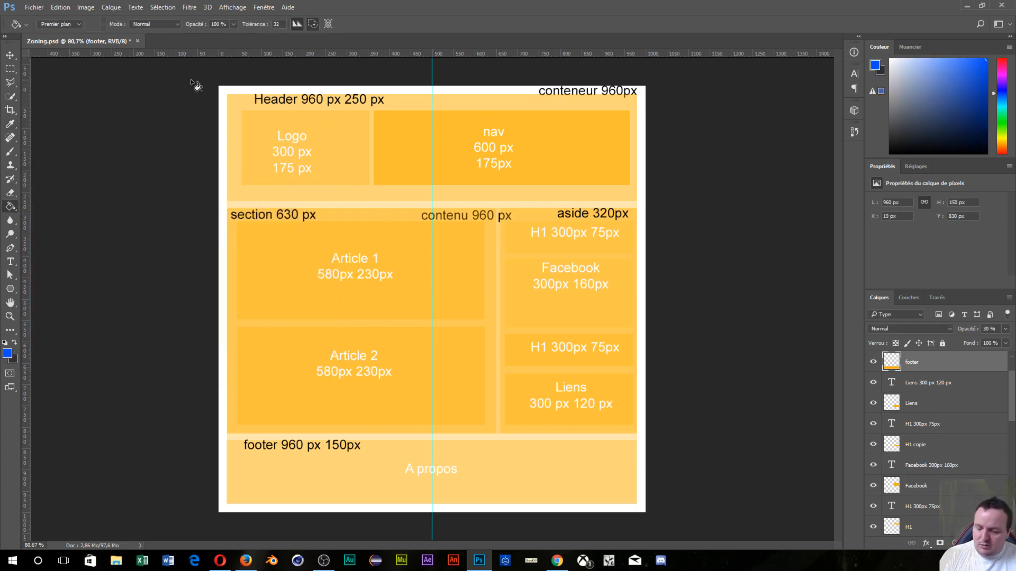
Fill the header, Logo and nav blocks with the blue foreground colour, each on its own layer.
left_click(233, 104, "ctrl")
left_click(237, 102)
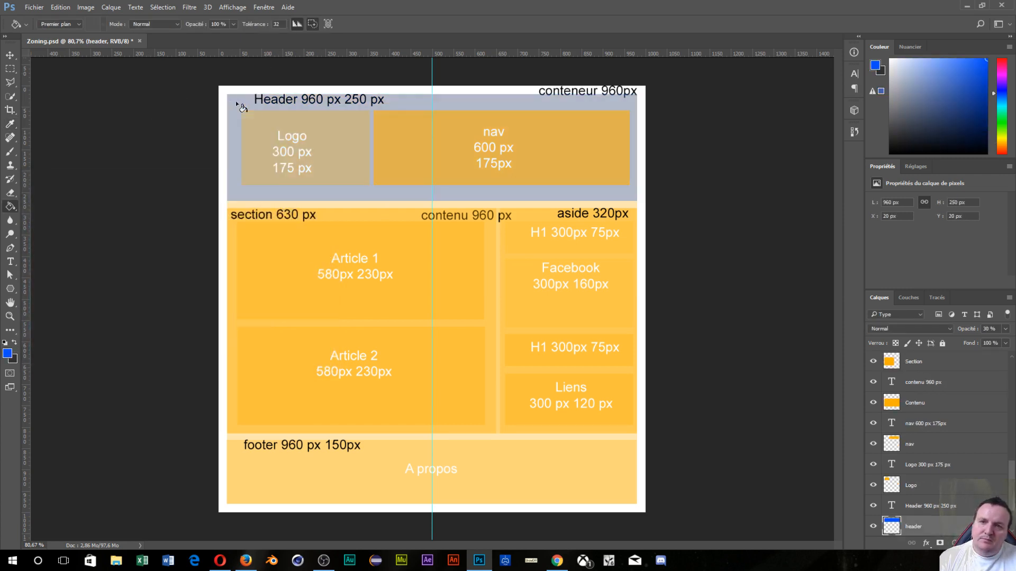
left_click(273, 119, "ctrl")
left_click(273, 119)
left_click(381, 124, "ctrl")
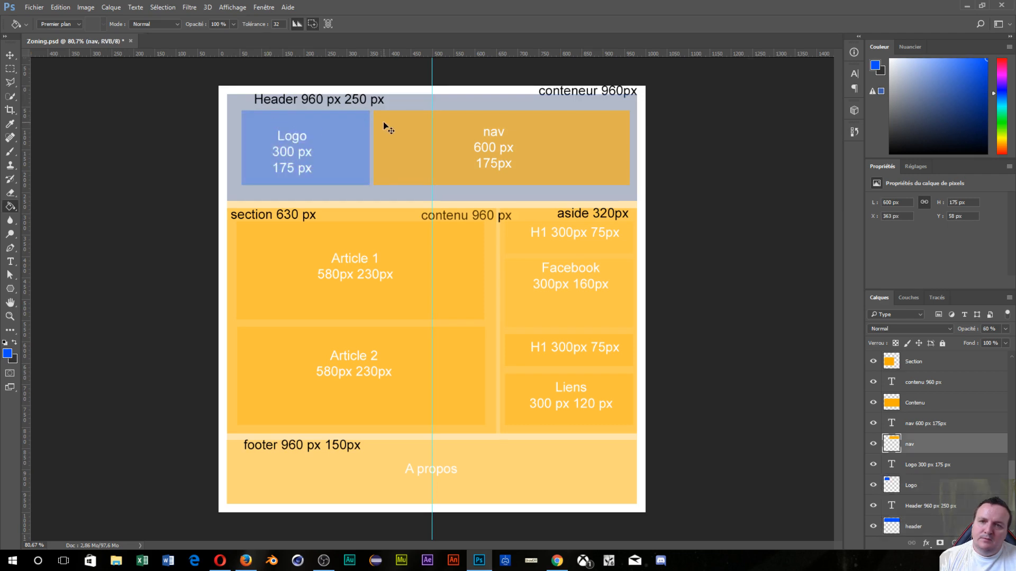
left_click(381, 124)
Fill the Article 1 block, the Section block and the Conteneur background with the blue foreground colour.
left_click(324, 239, "ctrl")
left_click(323, 238)
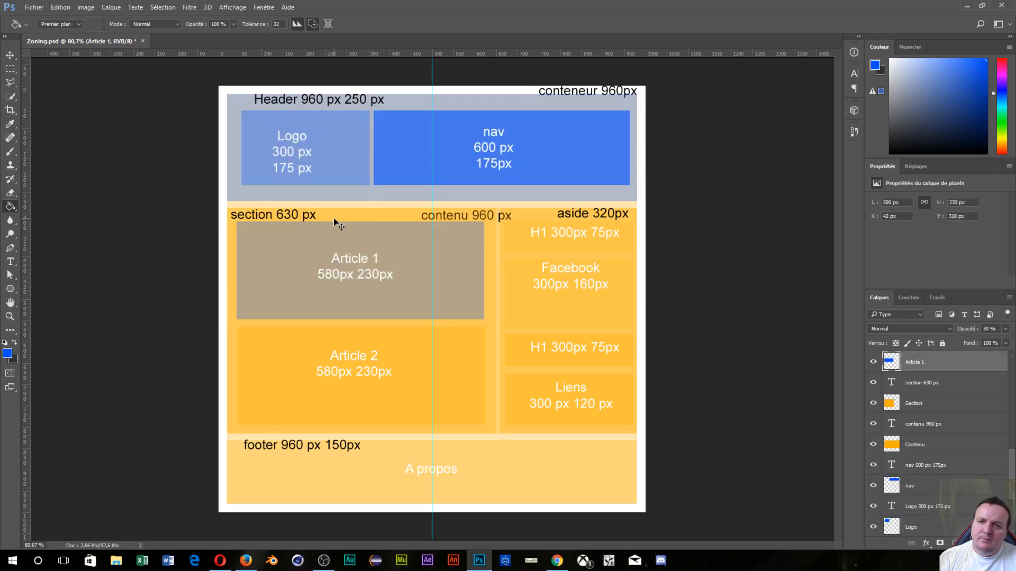
left_click(334, 219, "ctrl")
left_click(335, 218)
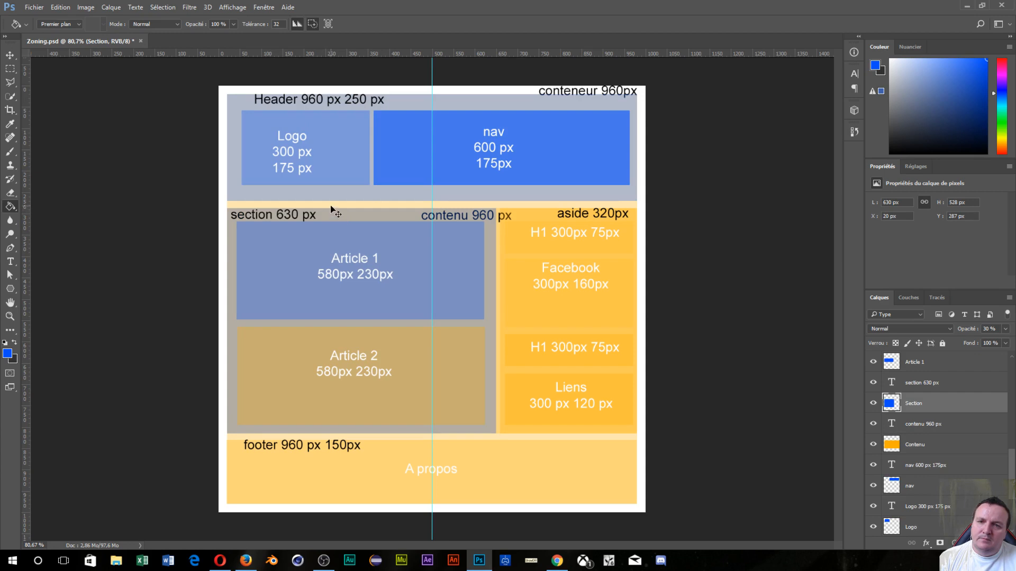
left_click(332, 206, "ctrl")
left_click(331, 206)
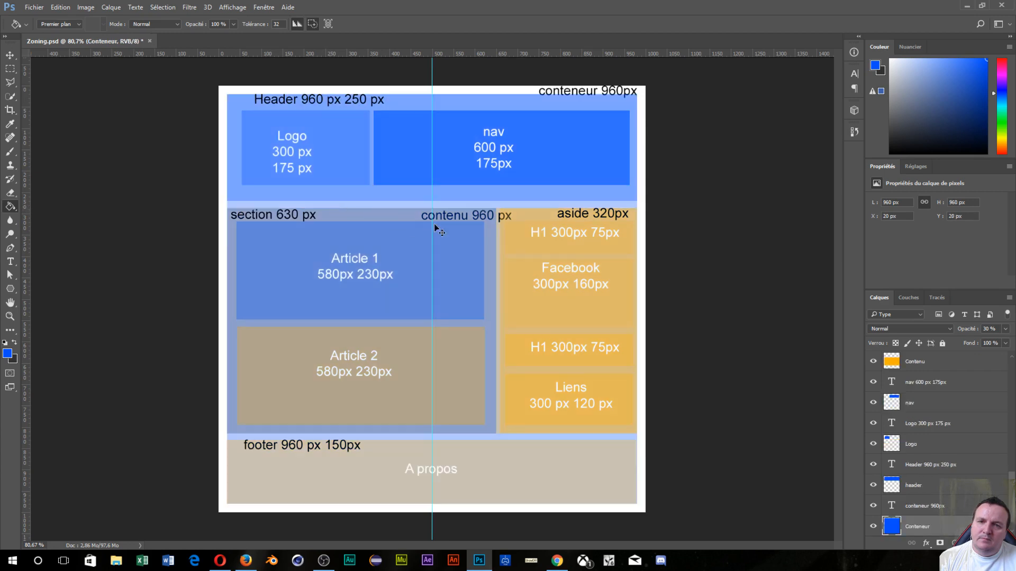
Fill the Contenu background, the aside block and its upper H1 block with the blue foreground colour, each on its own layer.
left_click(500, 230, "ctrl")
left_click(500, 231)
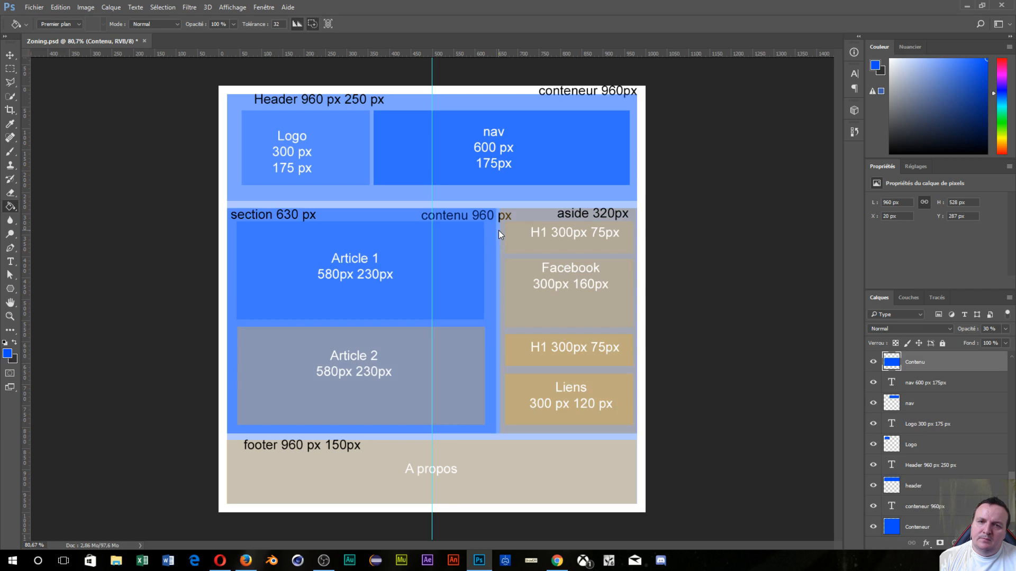
left_click(524, 216, "ctrl")
left_click(524, 215)
left_click(531, 235, "ctrl")
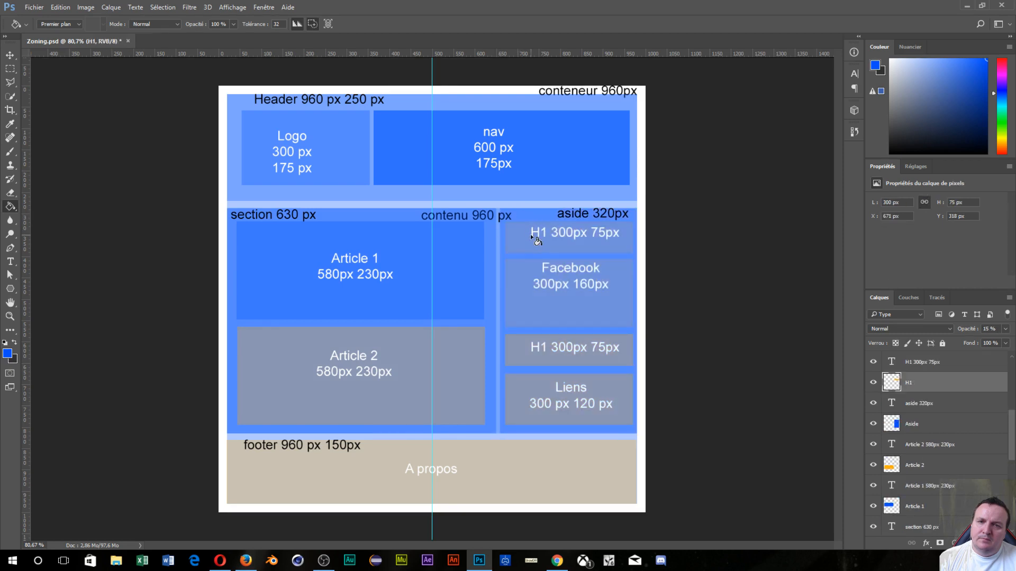
left_click(531, 236)
Fill the Facebook block, the lower H1 block and the Liens block of the aside with the blue foreground colour.
left_click(509, 275, "ctrl")
left_click(509, 274)
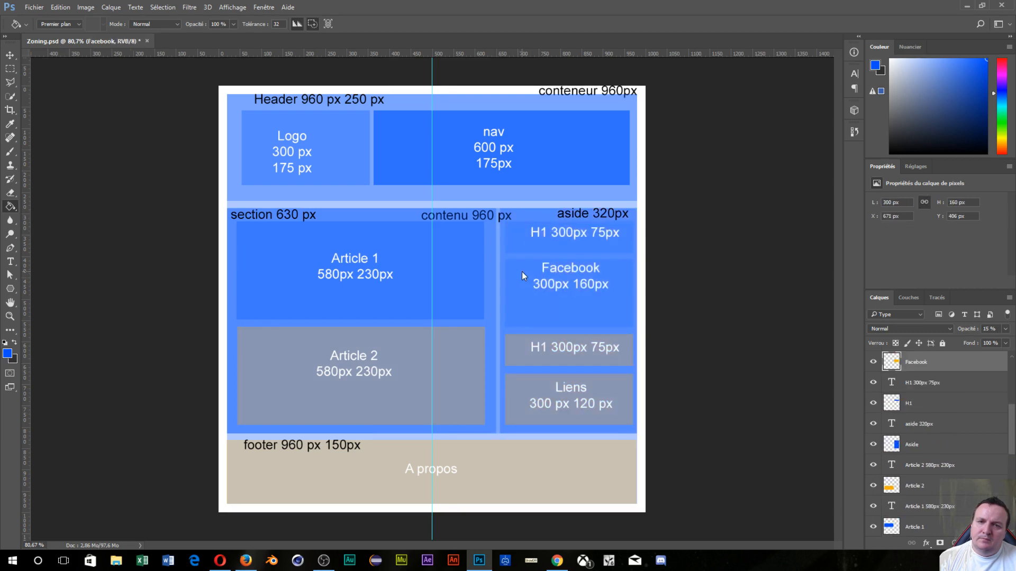
left_click(514, 342, "ctrl")
left_click(516, 341)
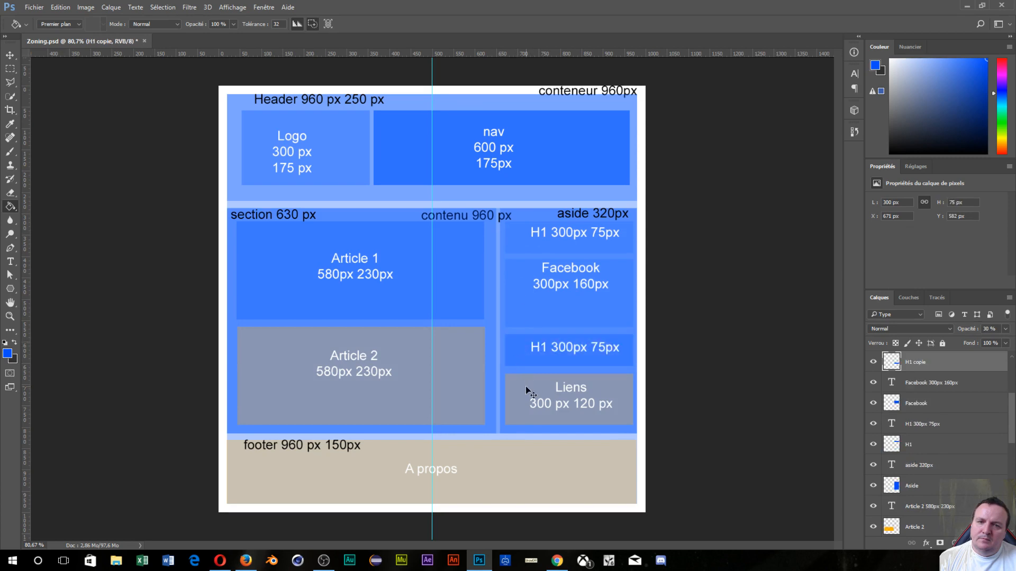
left_click(523, 385, "ctrl")
left_click(522, 382)
Fill the Article 2 block and the footer with the blue foreground colour, and save Zoning.psd.
left_click(470, 351, "ctrl")
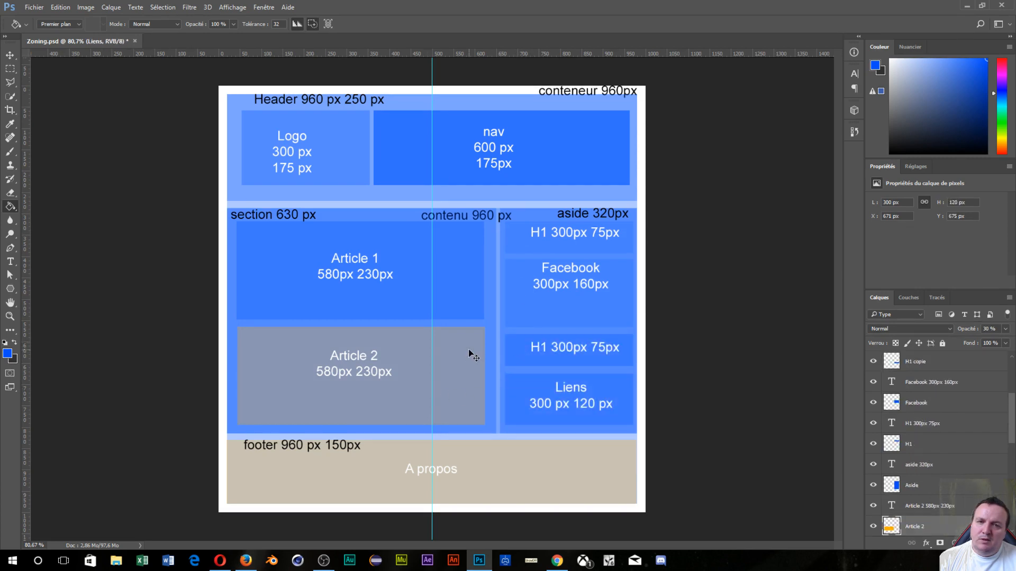
left_click(470, 351)
left_click(462, 454, "ctrl")
left_click(462, 454)
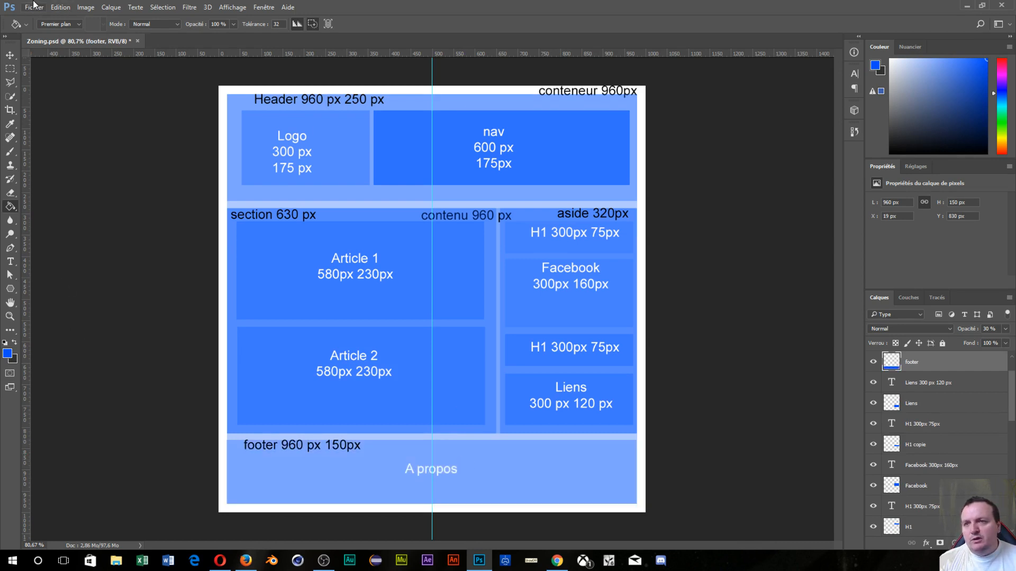
left_click(47, 10)
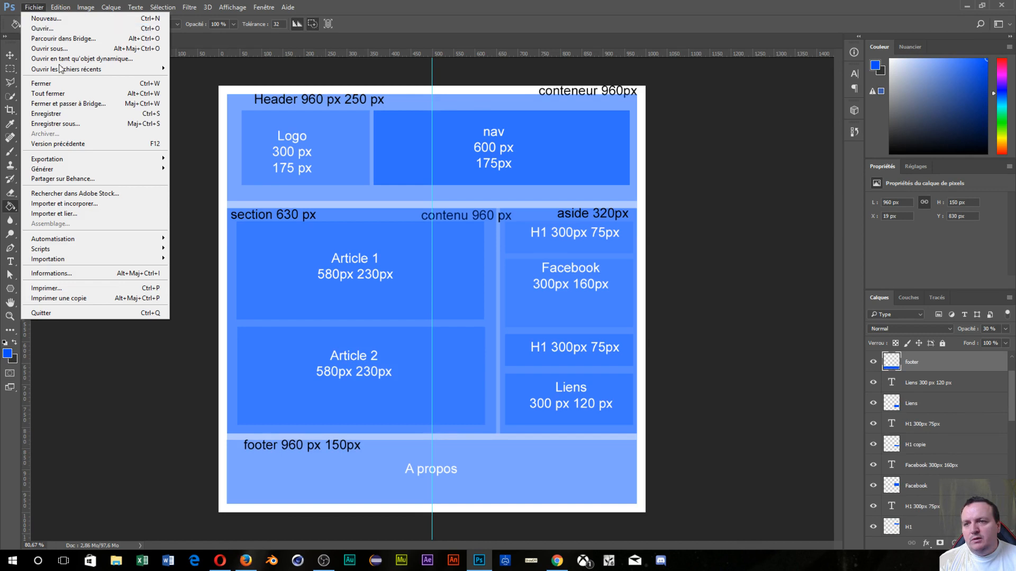
left_click(58, 115)
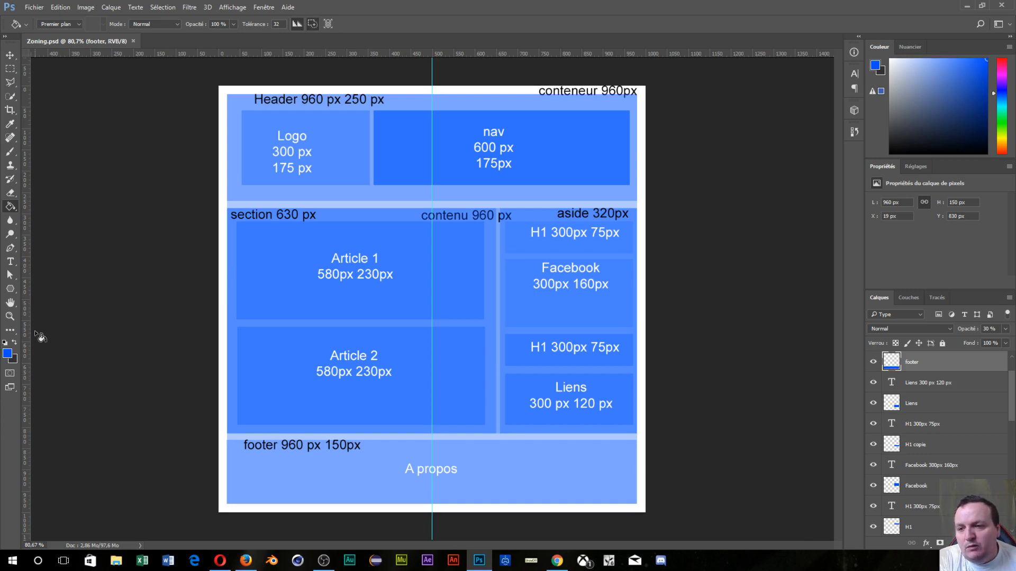
left_click(7, 354)
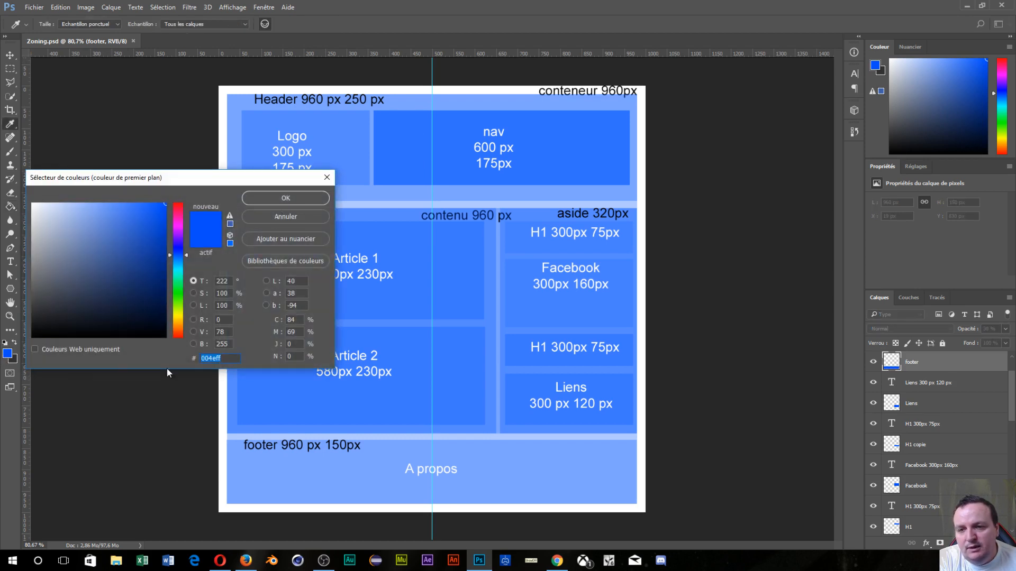
left_click(75, 418)
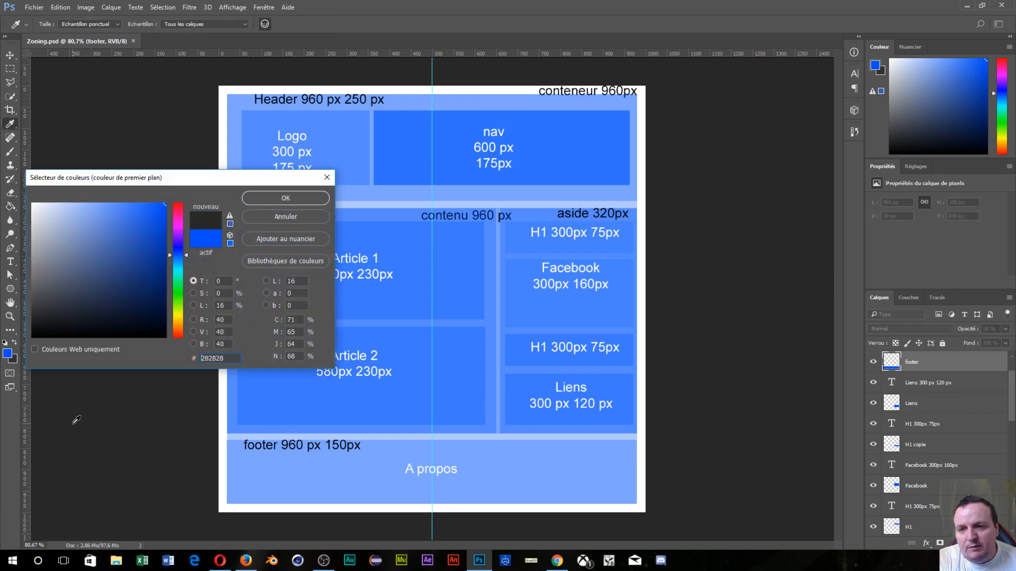
left_click(274, 218)
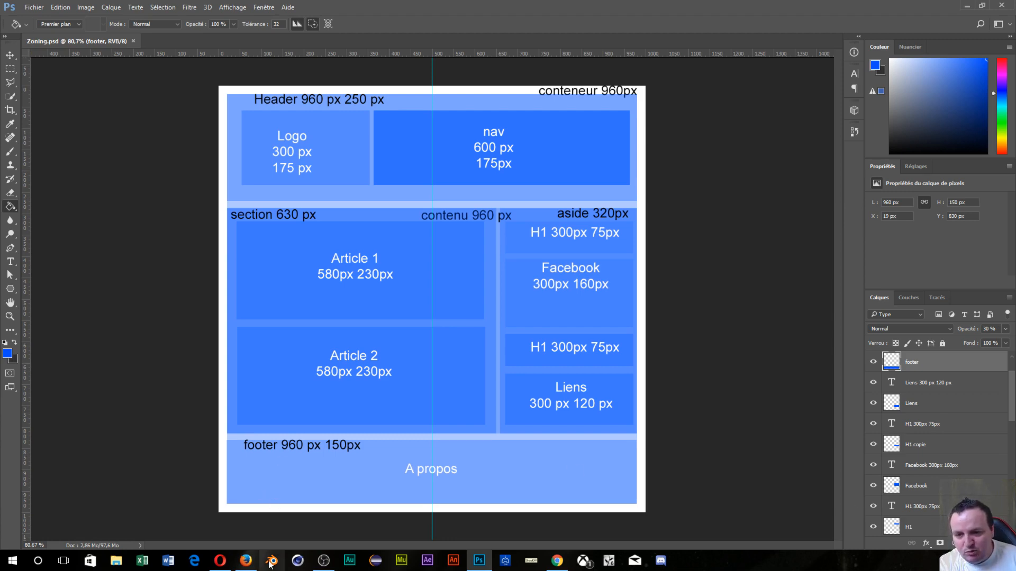
Switch to Firefox and open the source code of the YouTube Creator Studio videos page.
left_click(247, 561)
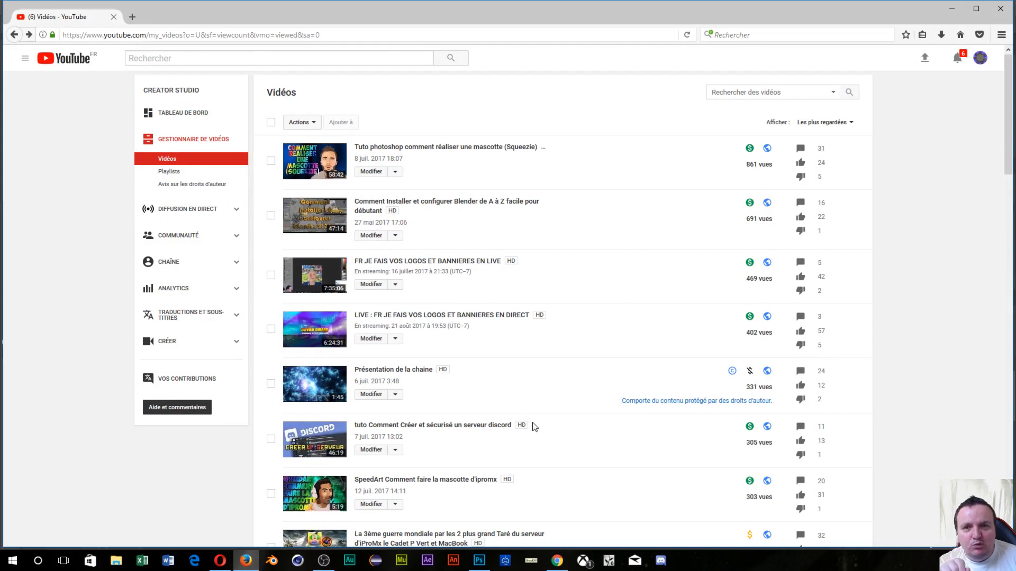
left_click(1002, 35)
left_click(874, 256)
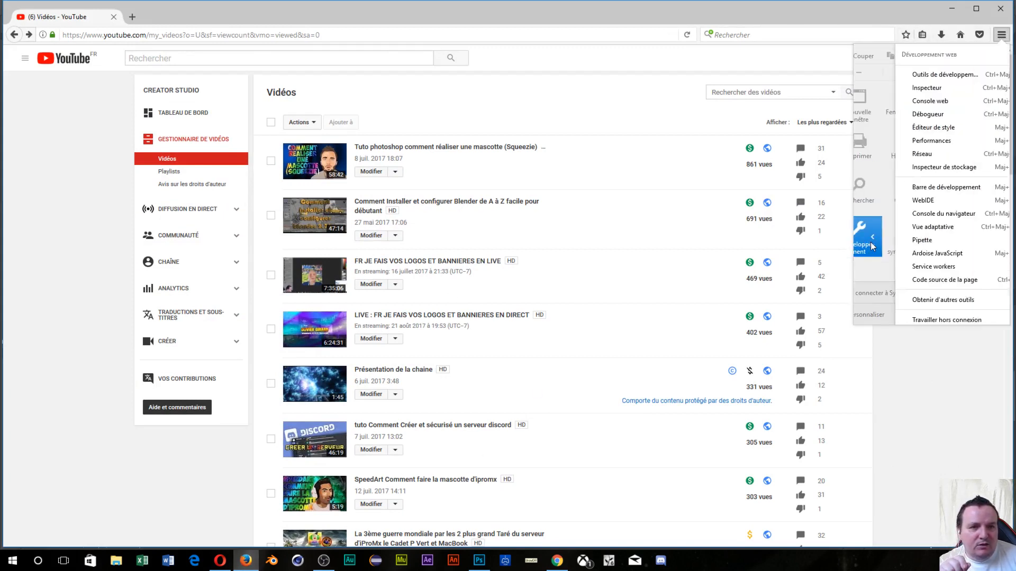
left_click(898, 285)
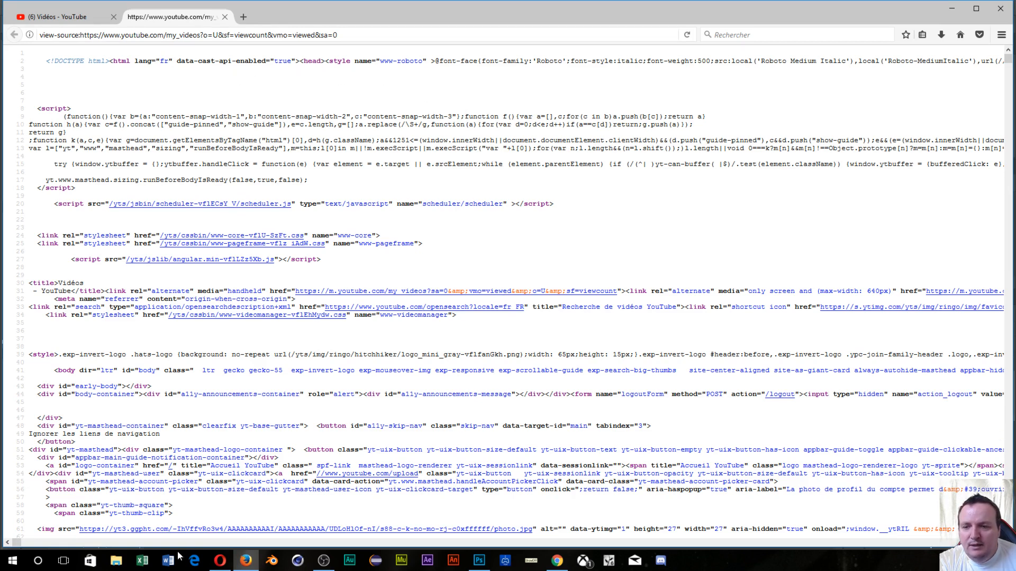
Examine the HTML source of the YouTube videos page, from its head and masthead down through the menus, forms and script templates.
scroll(74, 458, "down", 5)
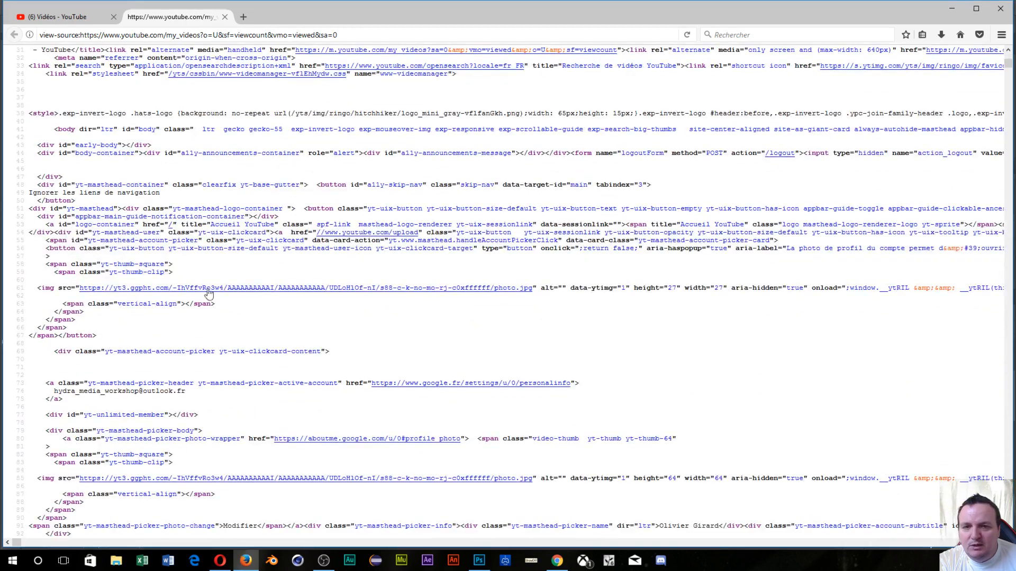
mouse_move(15, 544)
left_mouse_down()
mouse_move(91, 544)
mouse_move(15, 543)
left_mouse_up()
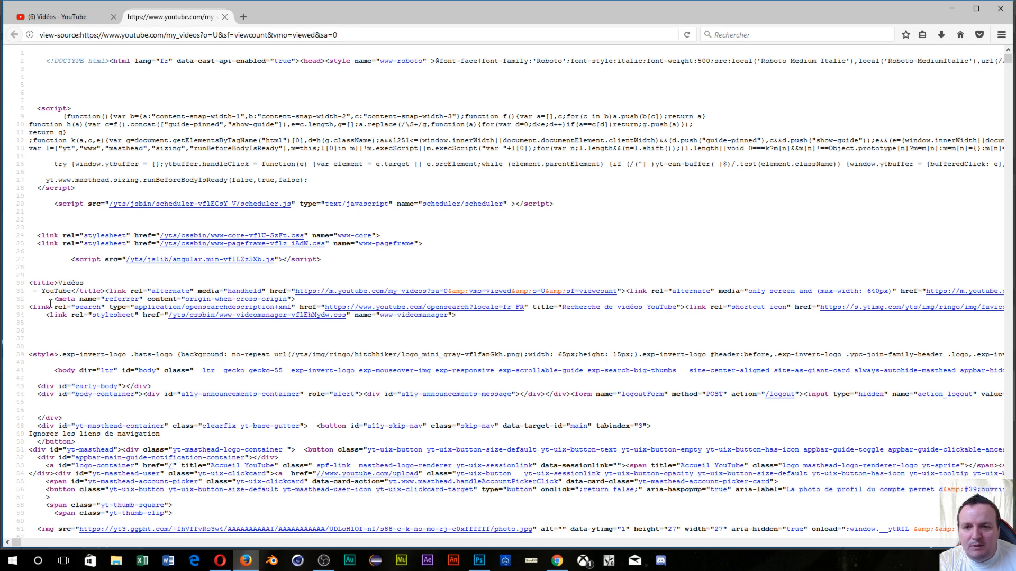
scroll(80, 366, "down", 5)
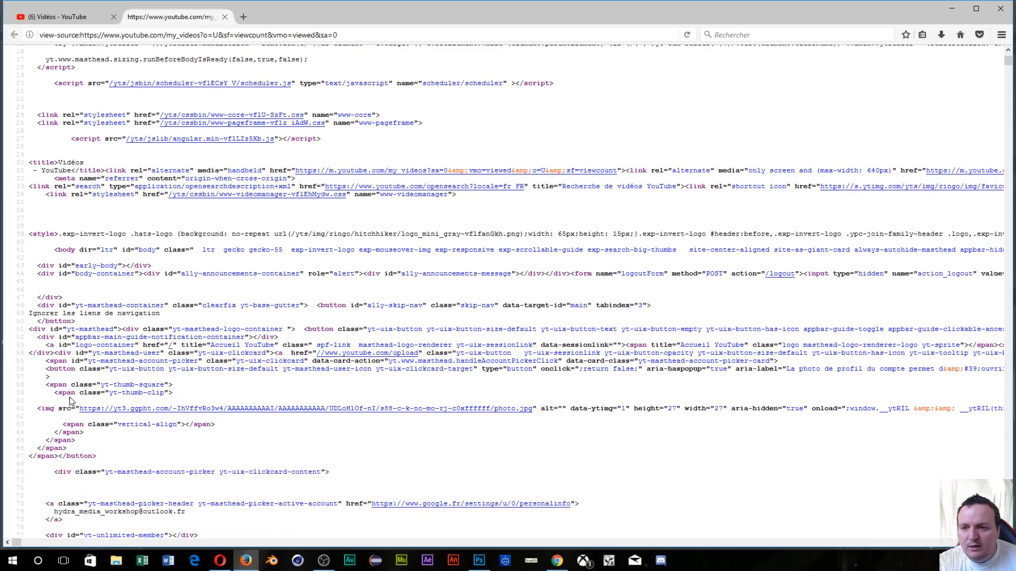
scroll(72, 401, "down", 5)
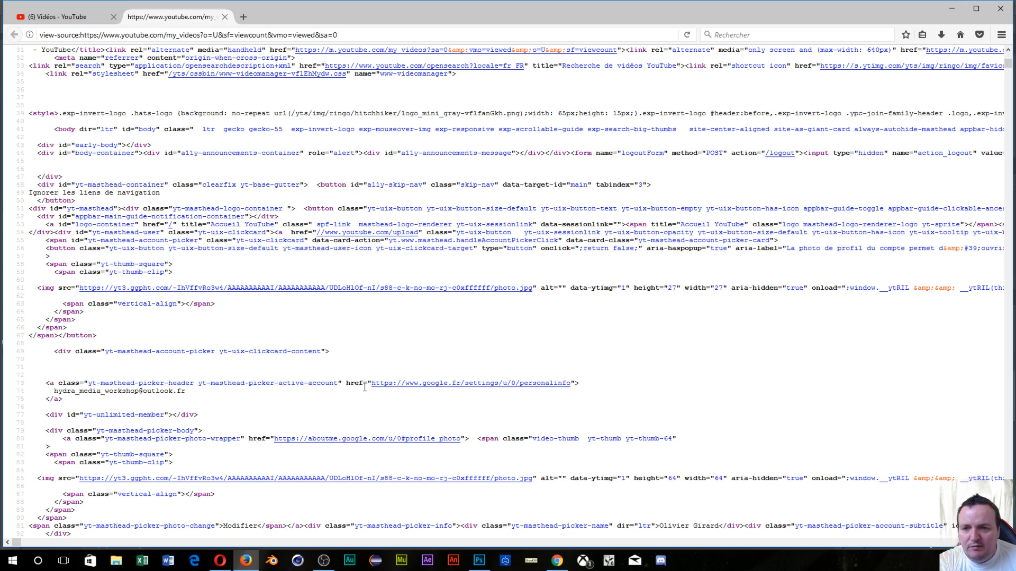
scroll(364, 388, "down", 6)
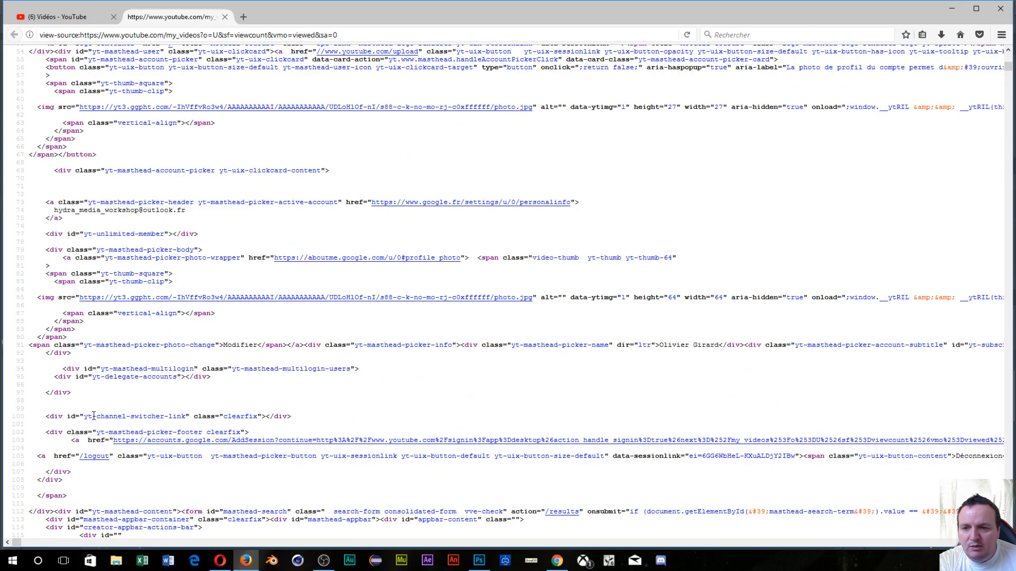
scroll(122, 431, "down", 9)
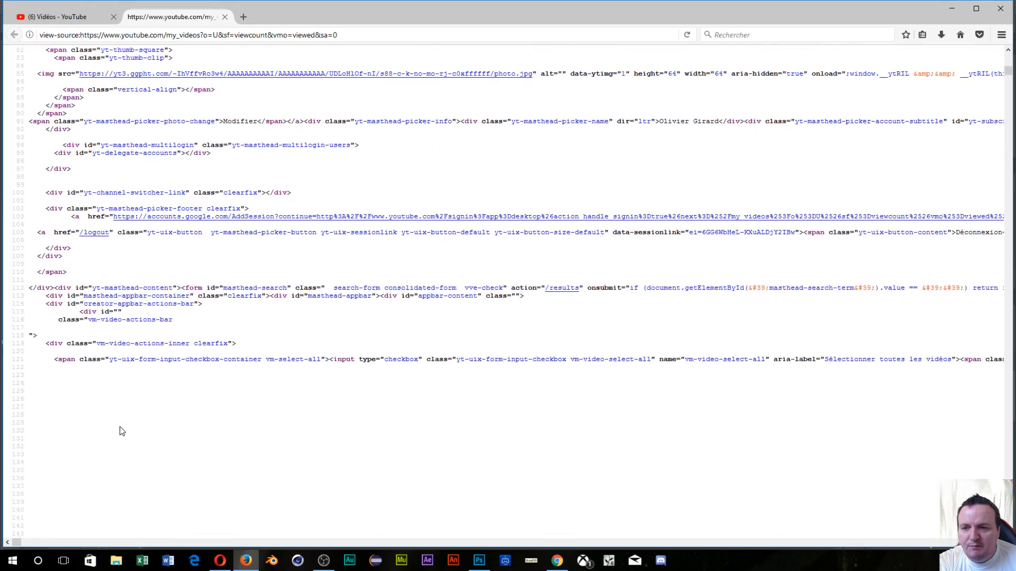
scroll(124, 432, "down", 15)
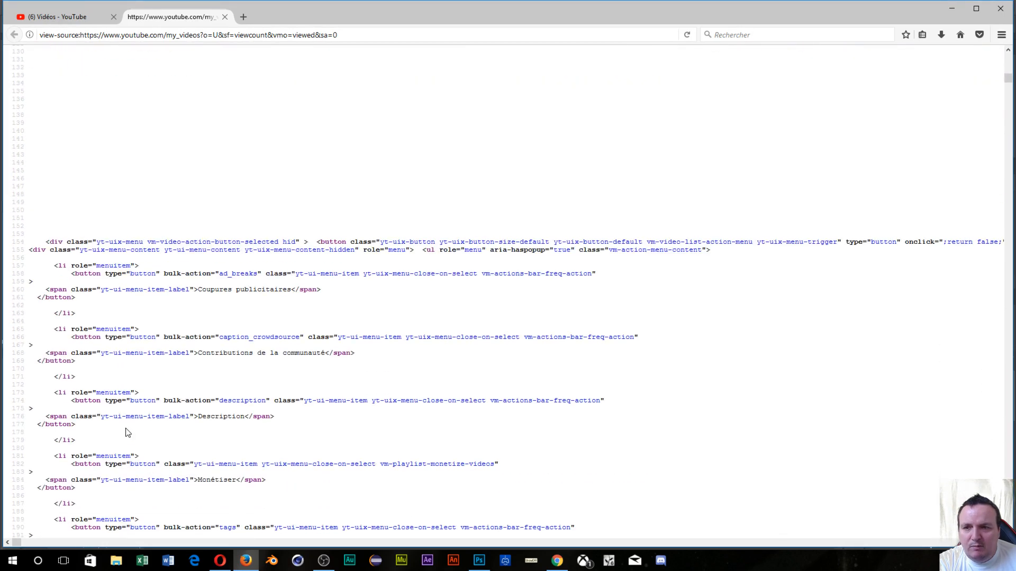
scroll(127, 433, "down", 8)
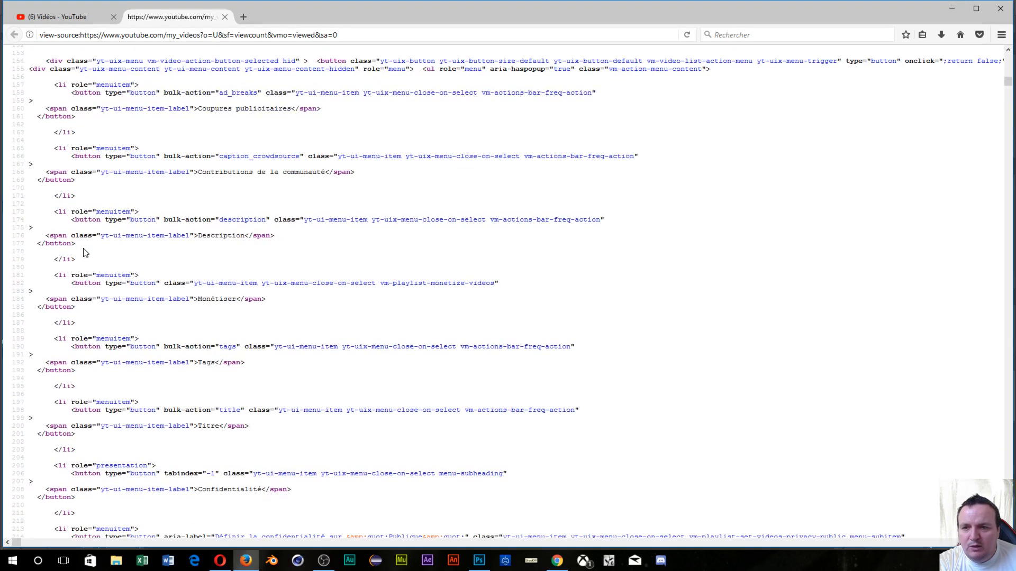
scroll(109, 313, "down", 20)
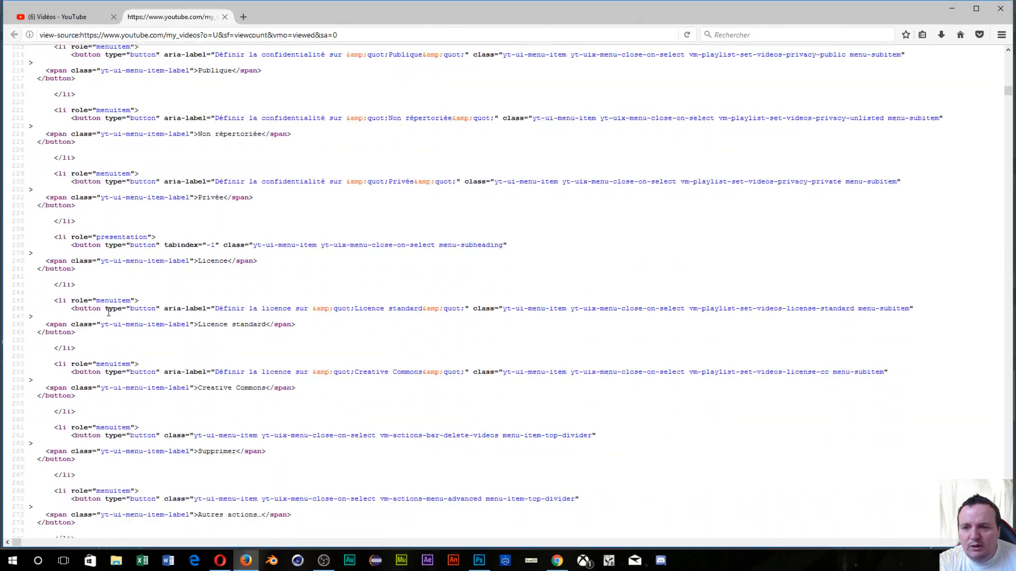
scroll(109, 312, "down", 20)
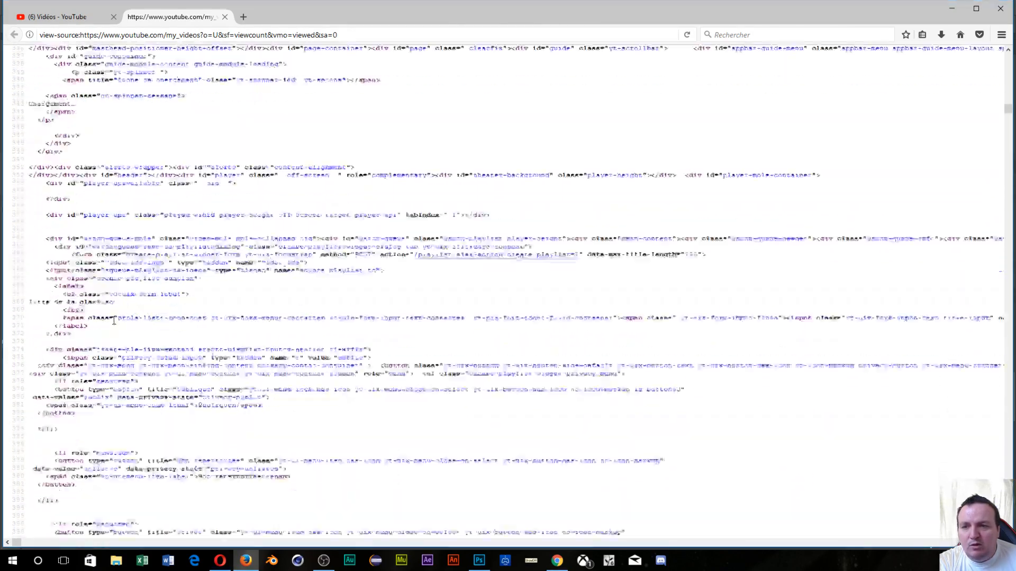
scroll(114, 322, "down", 20)
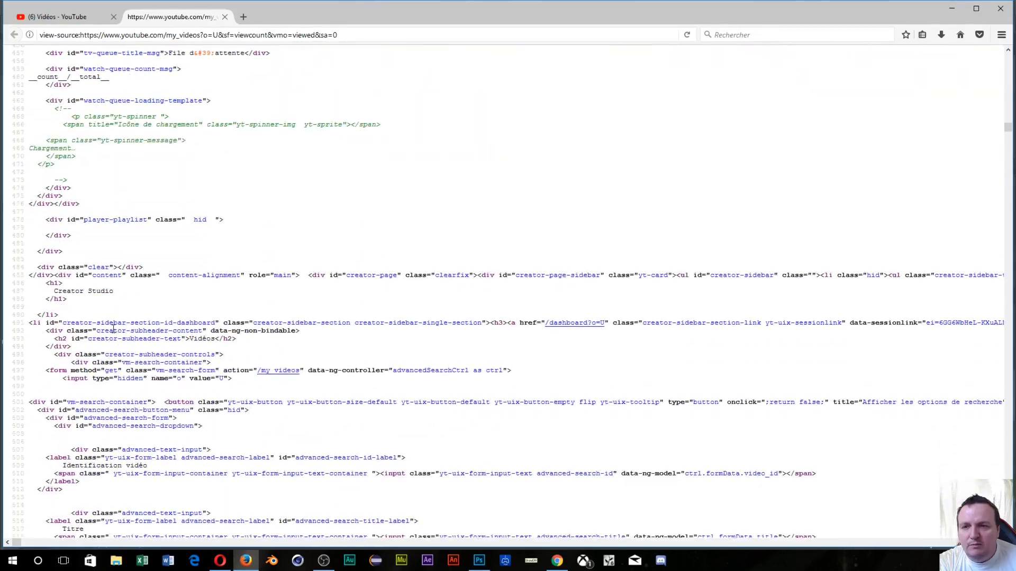
scroll(113, 329, "down", 20)
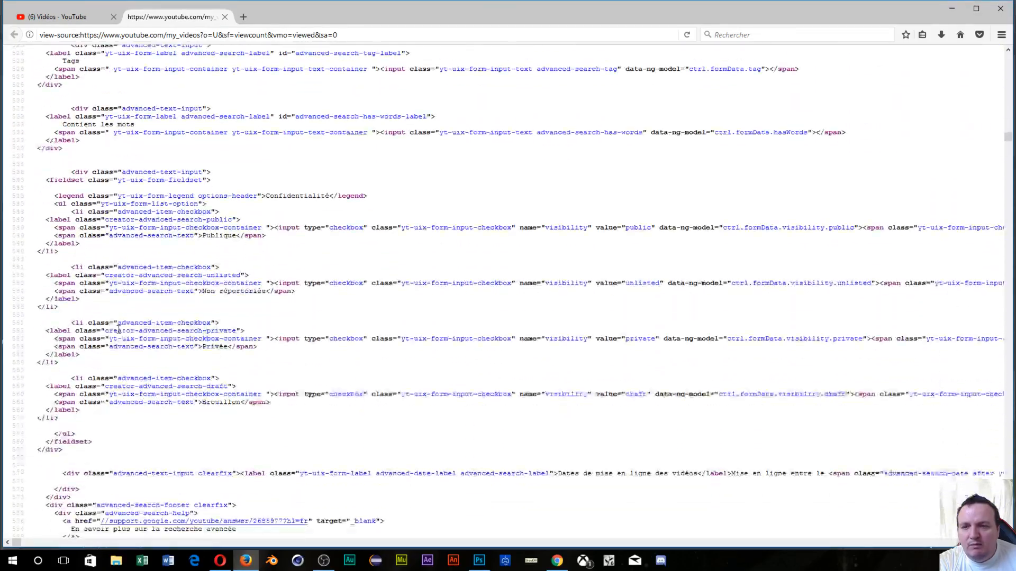
scroll(118, 331, "down", 20)
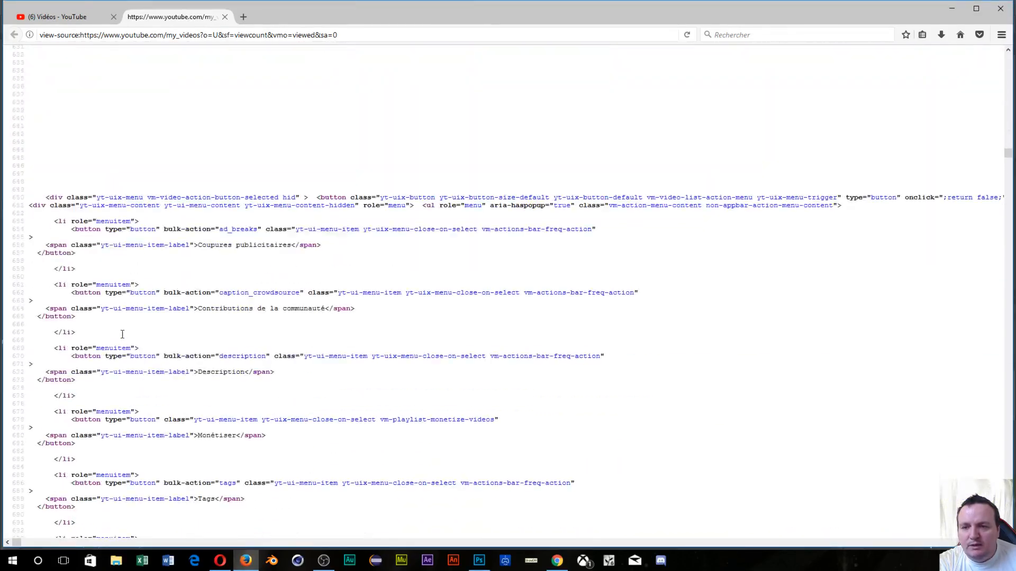
scroll(117, 339, "down", 20)
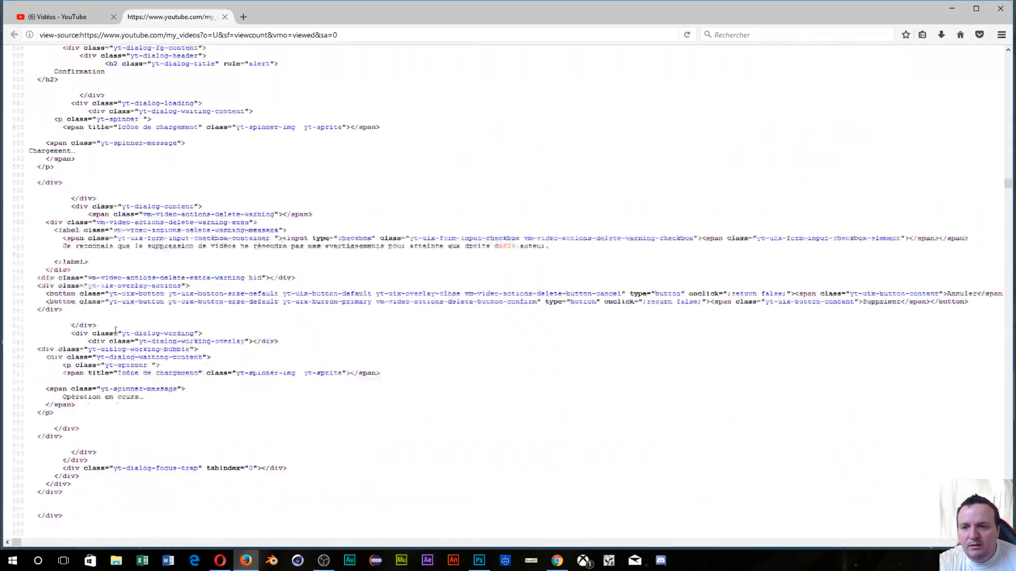
scroll(111, 334, "down", 20)
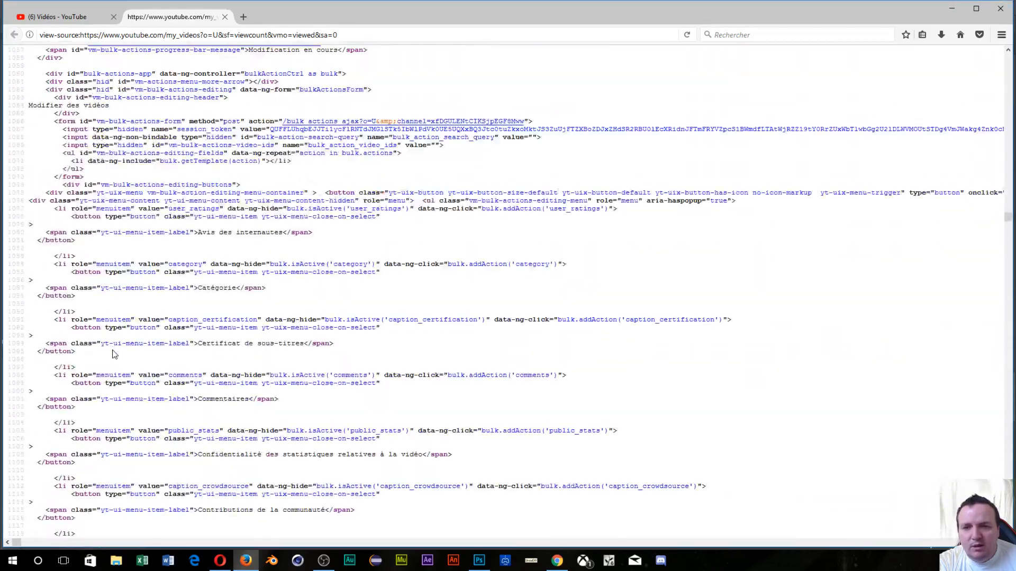
scroll(116, 355, "down", 3)
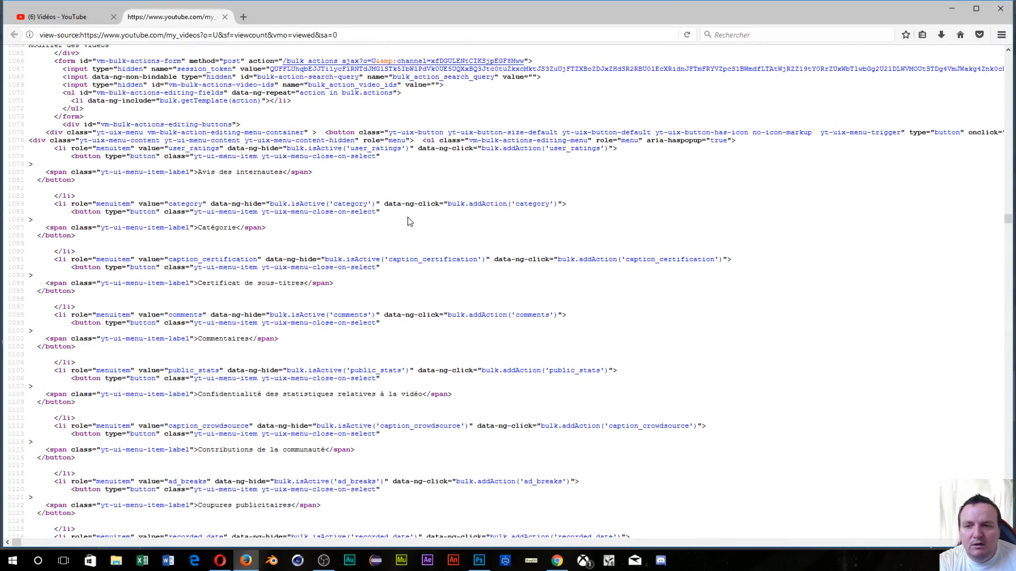
scroll(129, 390, "down", 13)
scroll(20, 442, "down", 20)
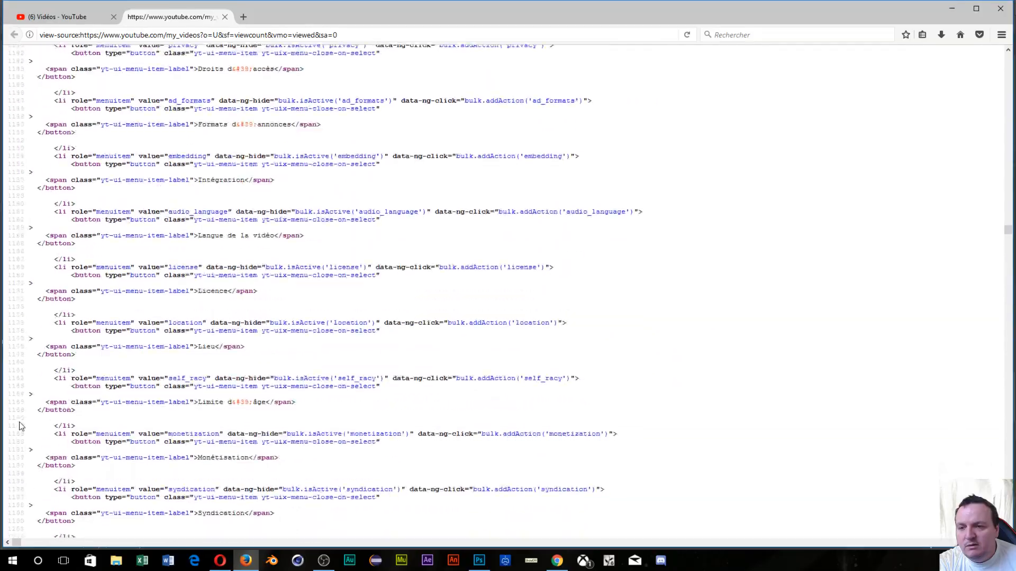
scroll(55, 379, "down", 20)
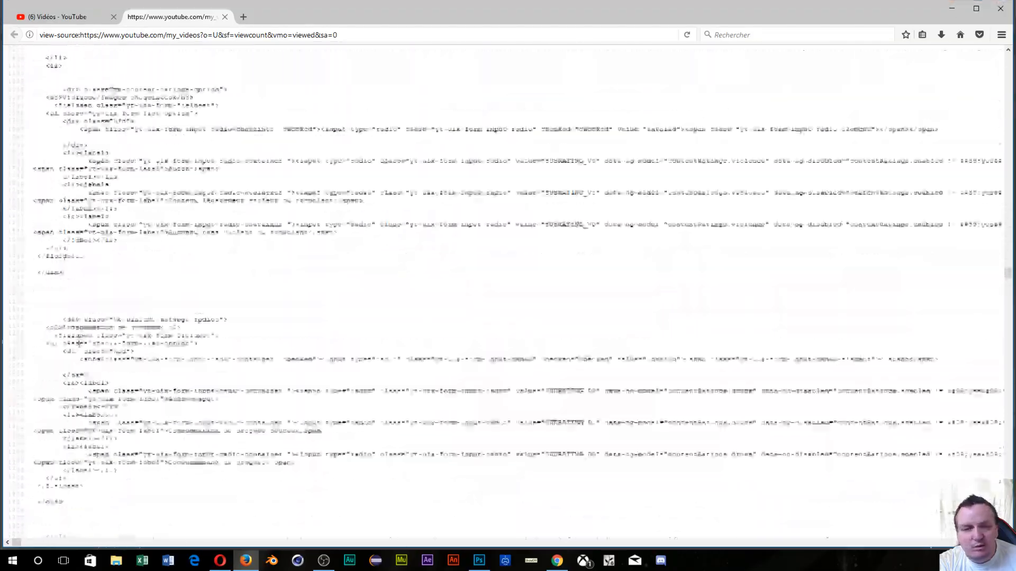
scroll(126, 411, "down", 20)
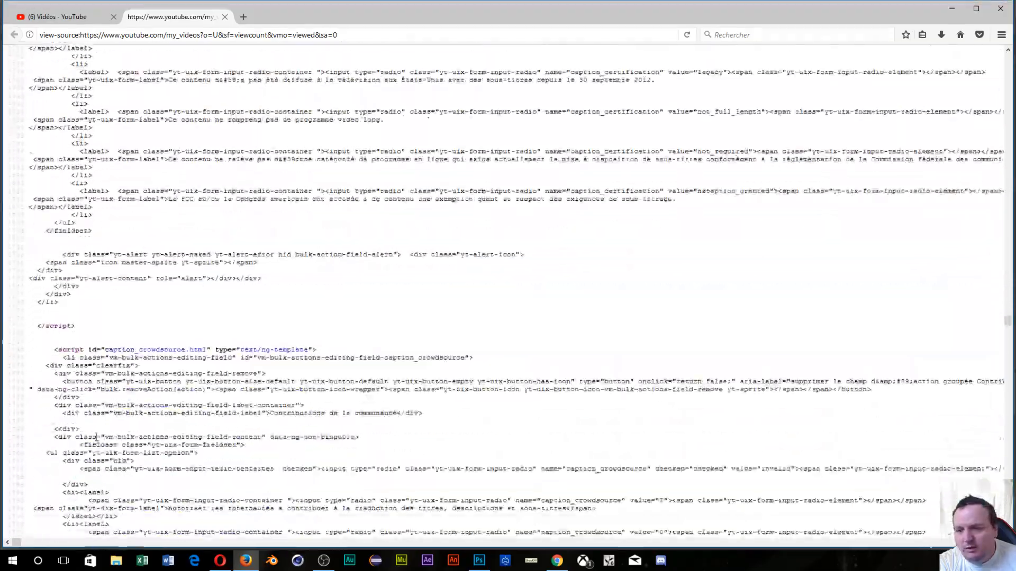
scroll(99, 462, "down", 20)
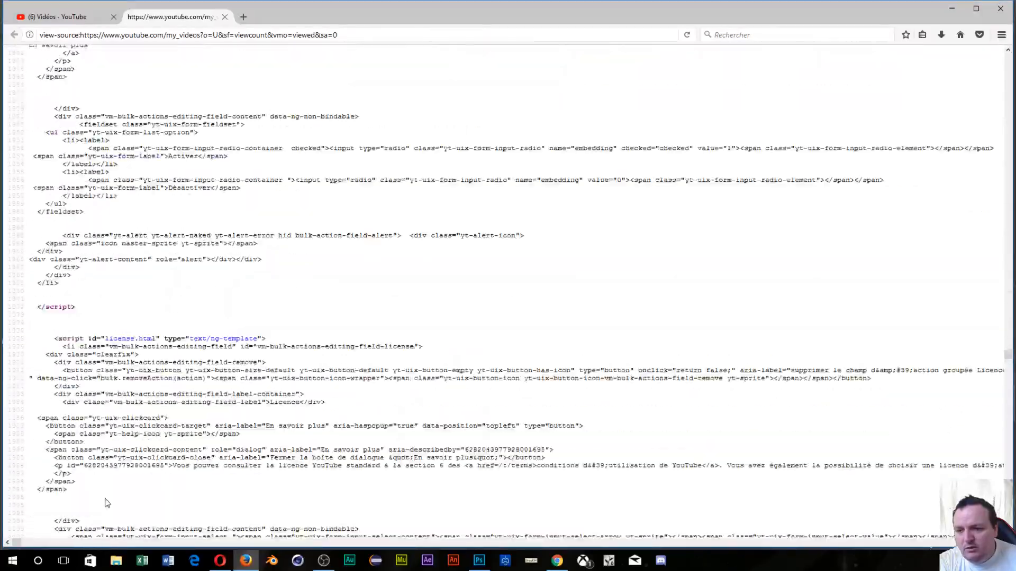
scroll(103, 478, "down", 20)
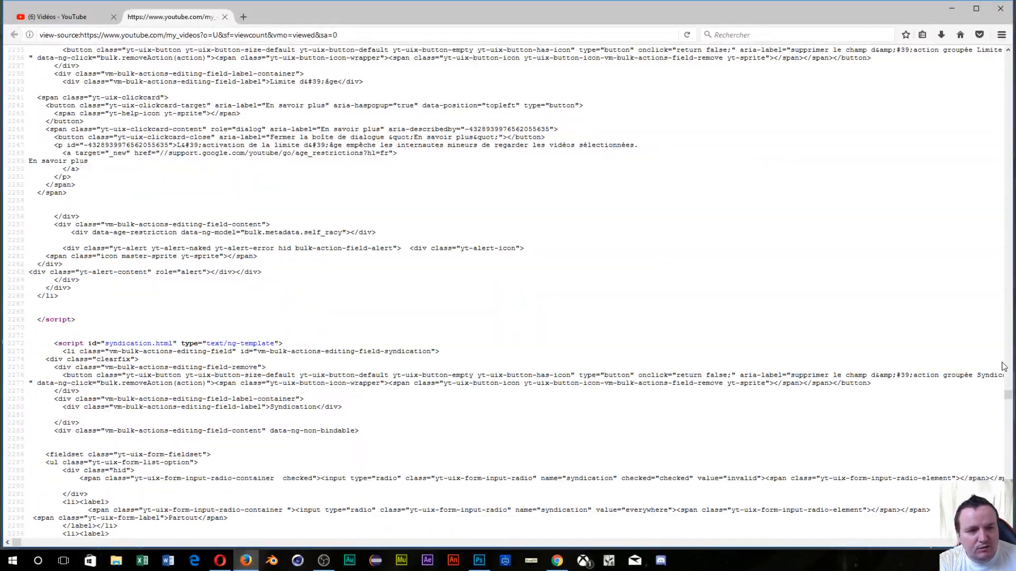
Examine the end of the YouTube page's source code, including the closing scripts and the full width of its long lines.
left_click_drag(1007, 398, 1007, 532)
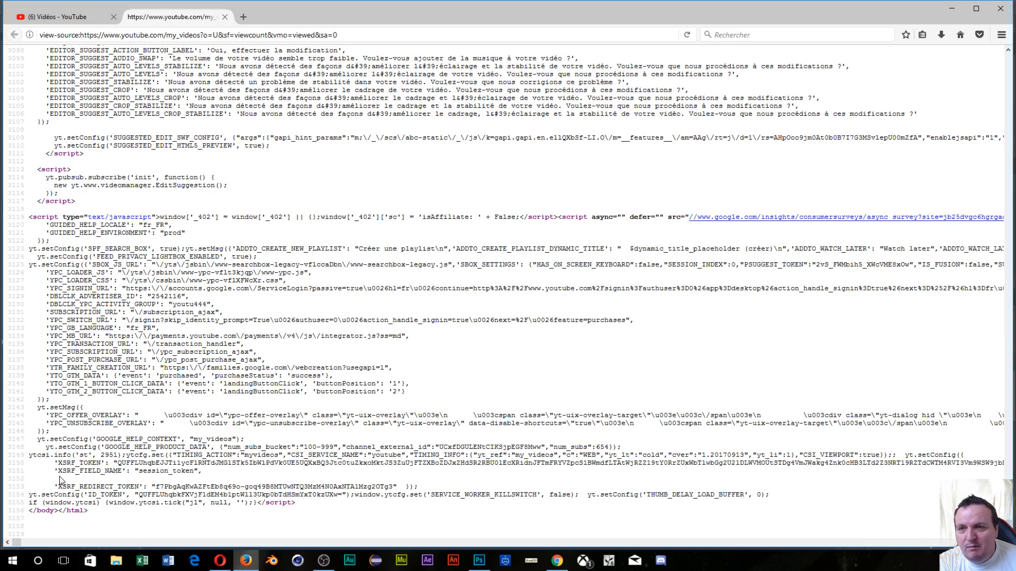
scroll(59, 479, "up", 3)
scroll(61, 477, "down", 3)
scroll(61, 476, "up", 15)
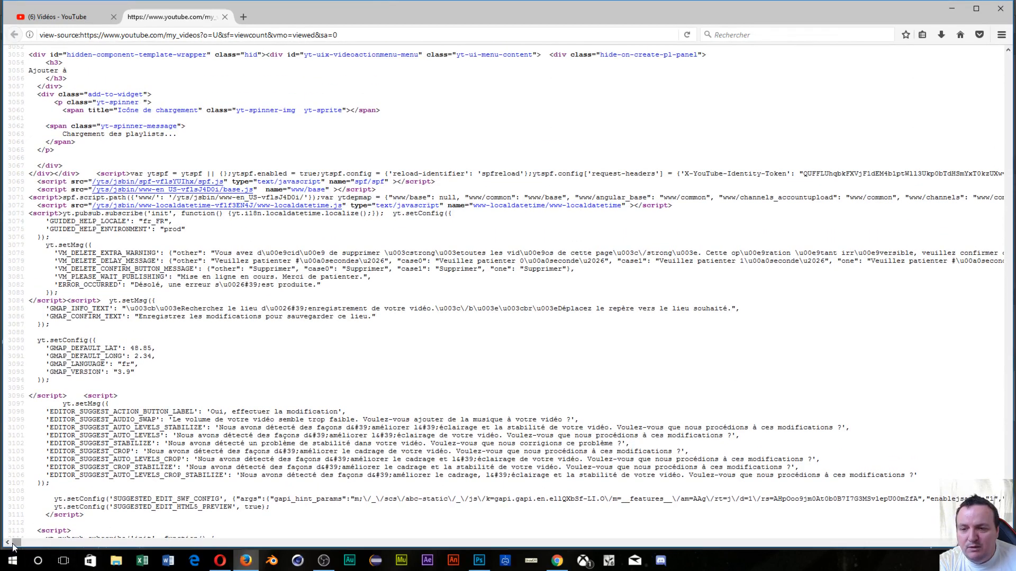
left_click_drag(16, 543, 362, 545)
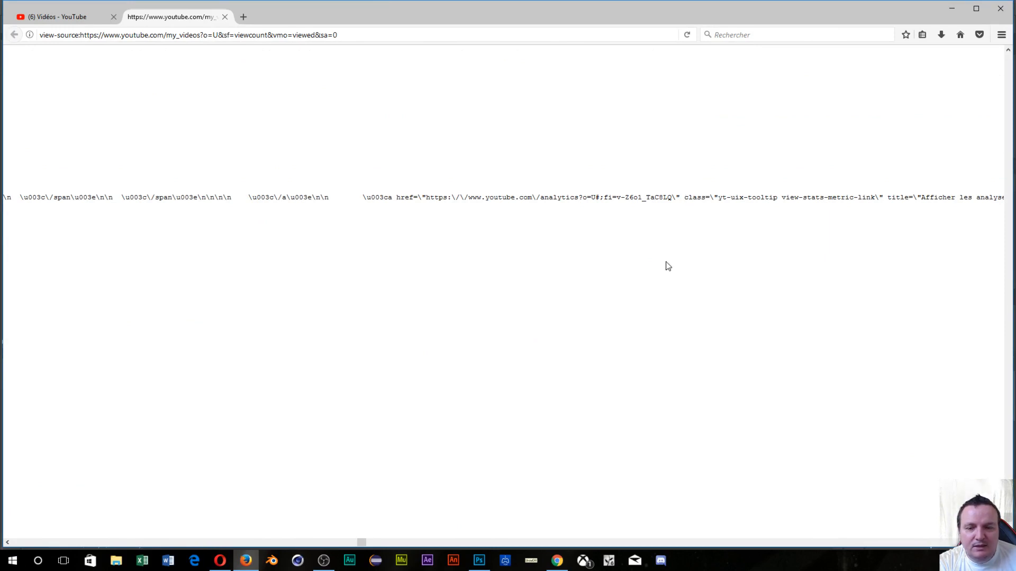
left_click_drag(348, 544, 15, 546)
Review the source code backwards from the playlist widget through the dialogs and bulk-action templates to the caption certification template.
scroll(244, 348, "up", 20)
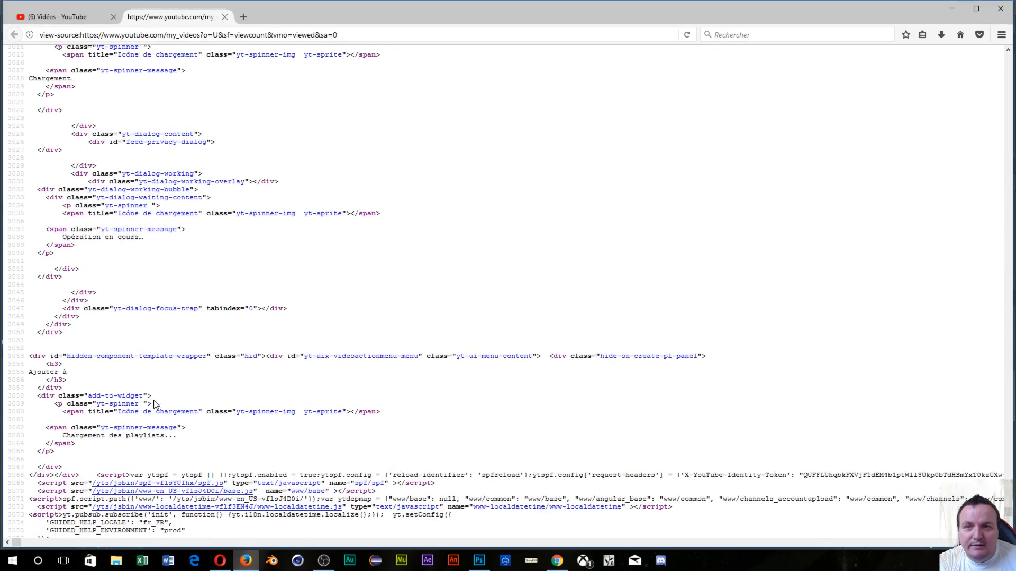
scroll(133, 389, "up", 20)
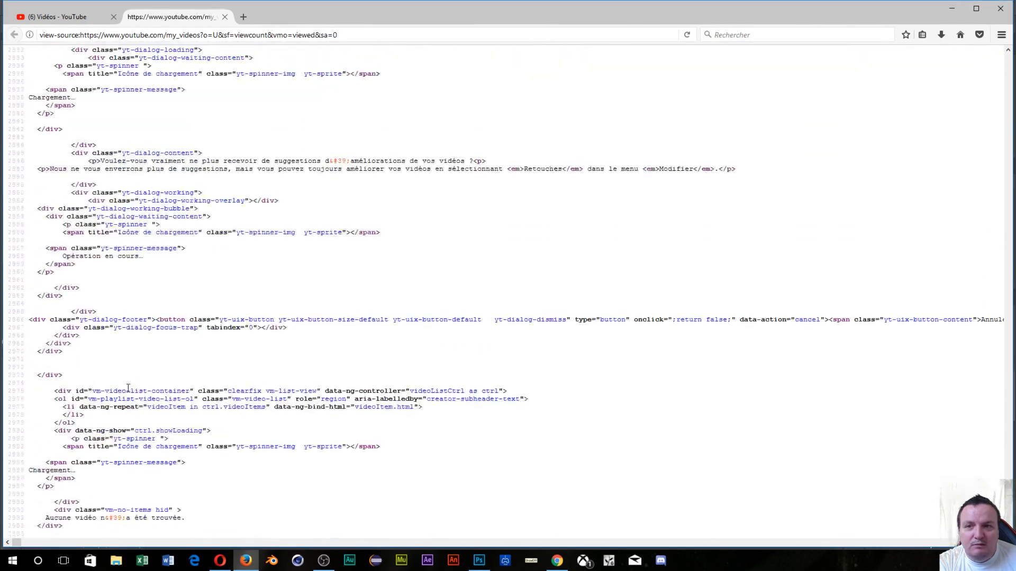
scroll(128, 390, "up", 20)
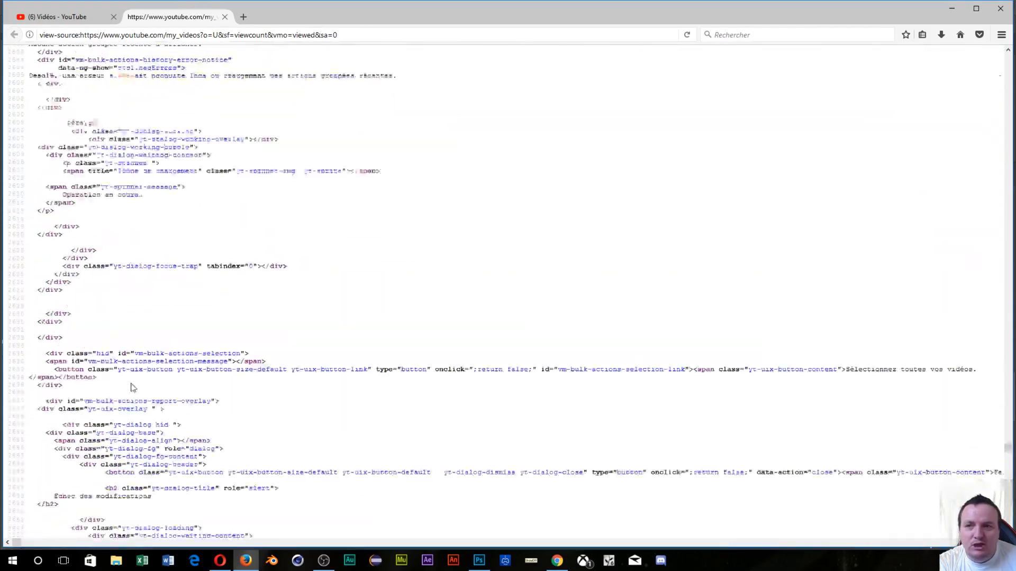
scroll(158, 291, "up", 20)
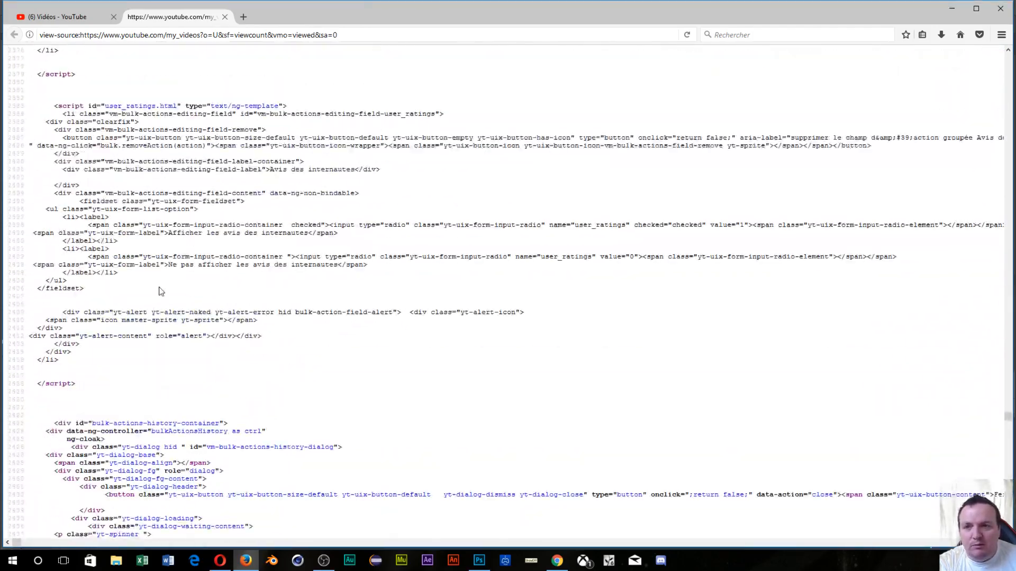
scroll(155, 285, "up", 5)
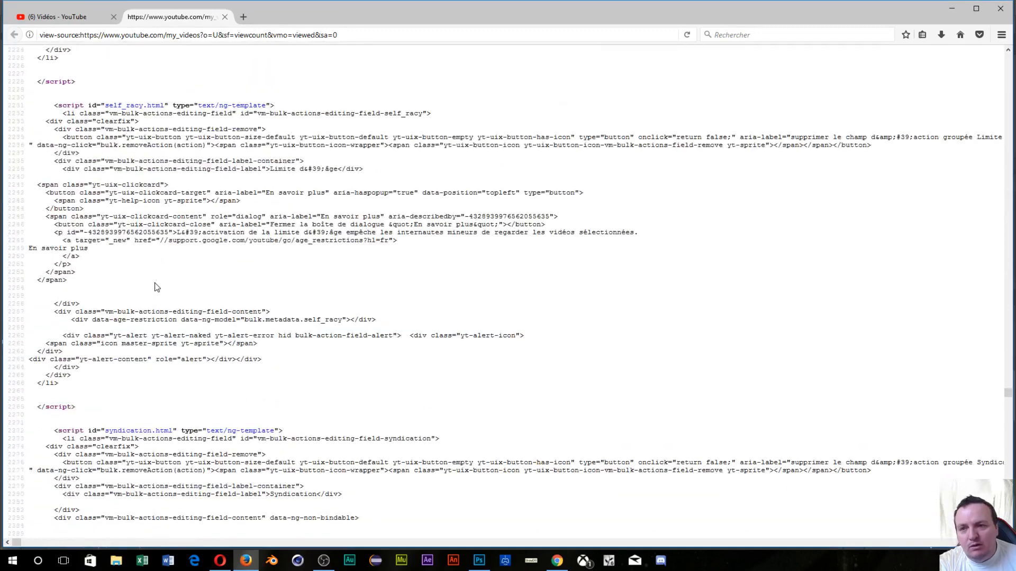
scroll(156, 287, "up", 13)
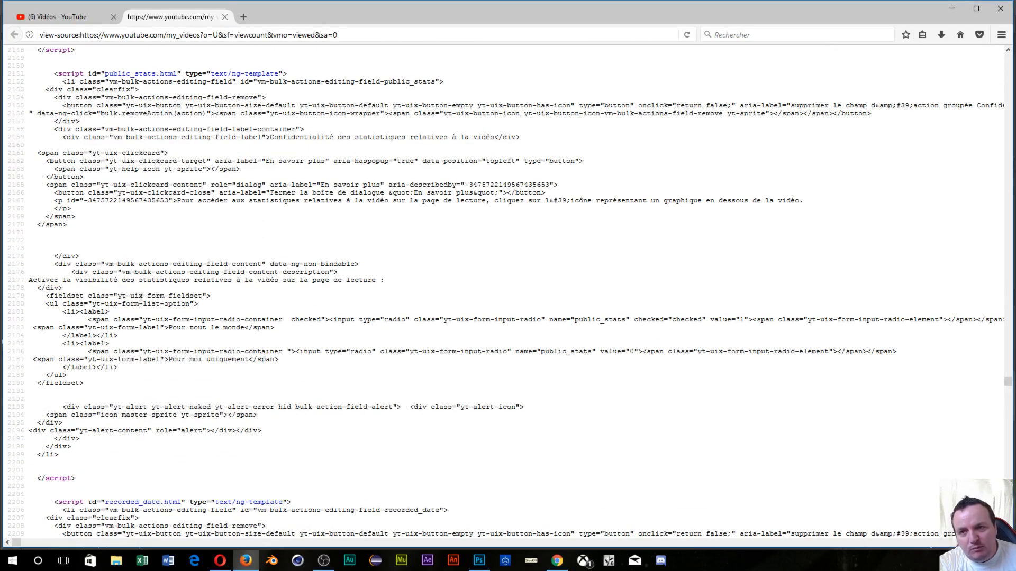
scroll(141, 298, "up", 20)
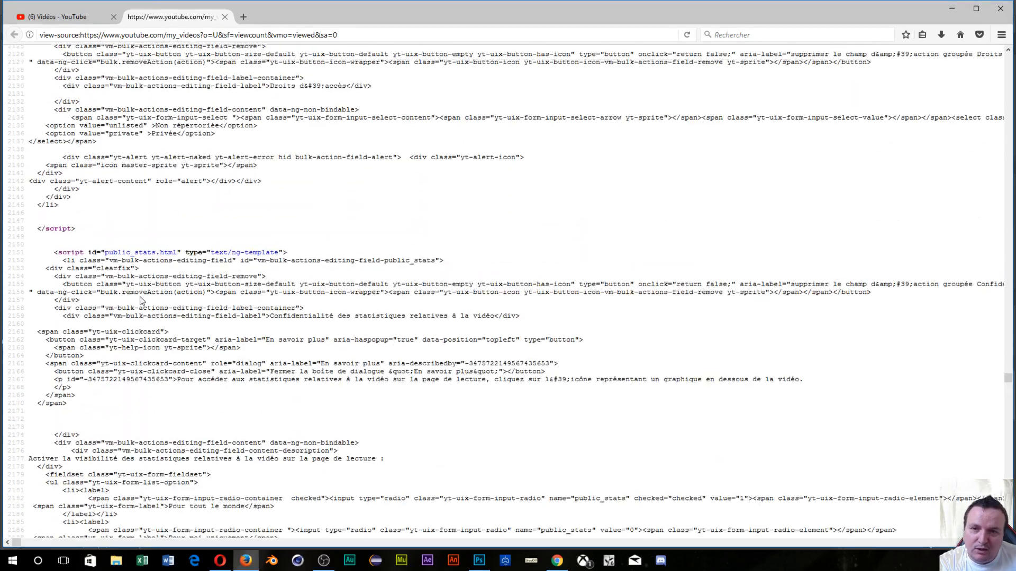
scroll(139, 297, "up", 20)
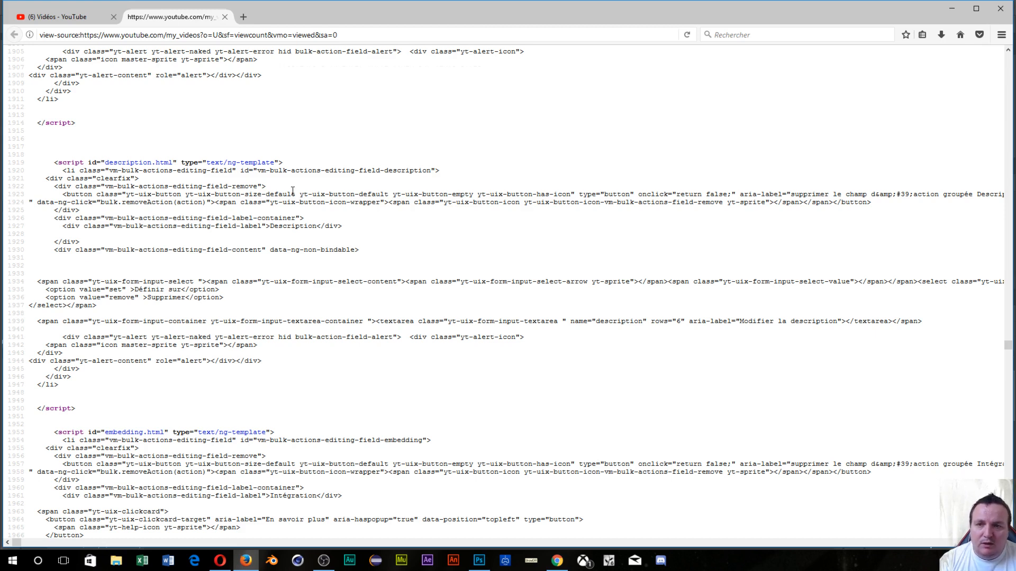
scroll(307, 125, "up", 20)
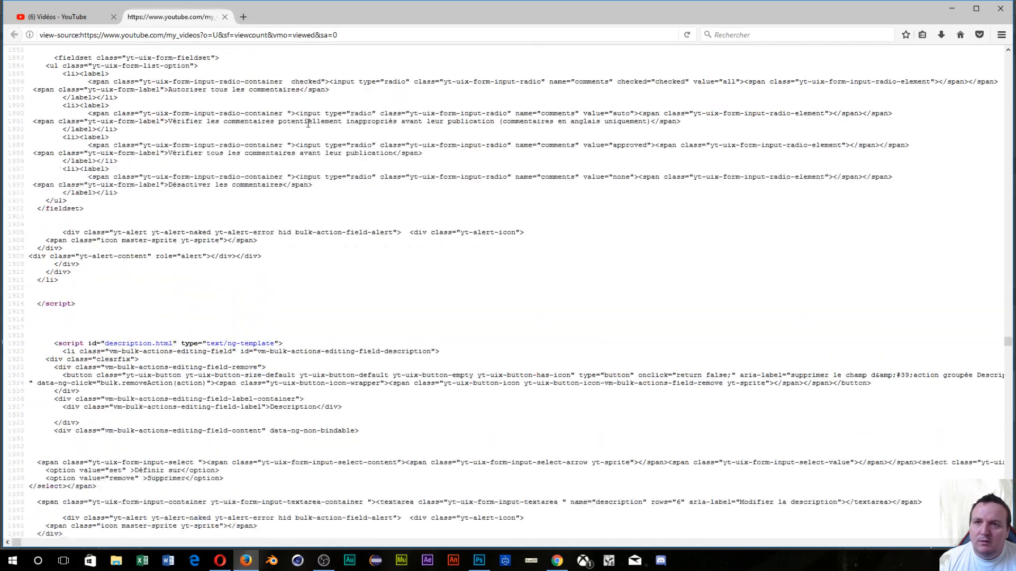
scroll(311, 128, "up", 20)
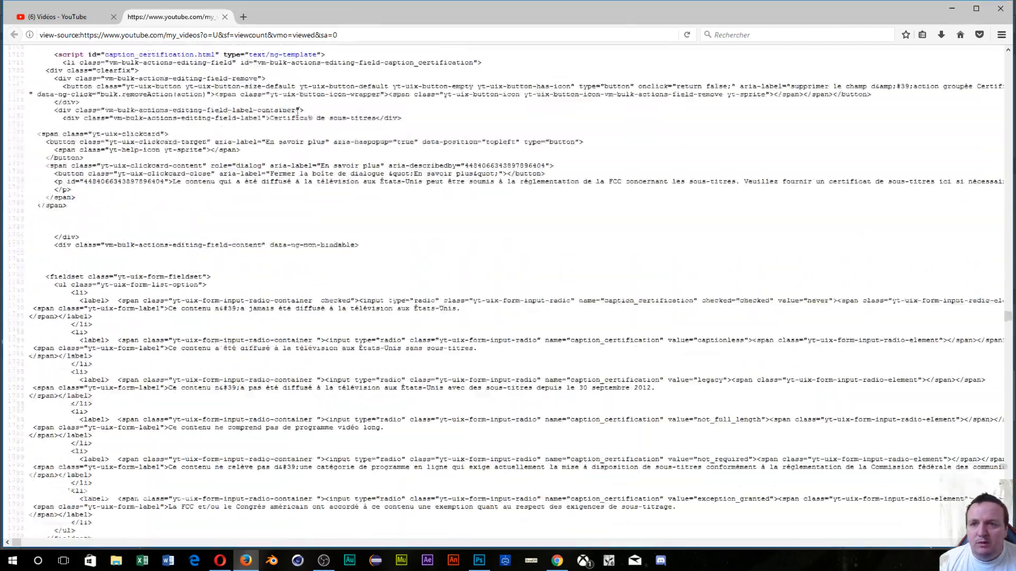
Put Firefox away and return to the Zoning.psd wireframe in Photoshop.
left_click(955, 8)
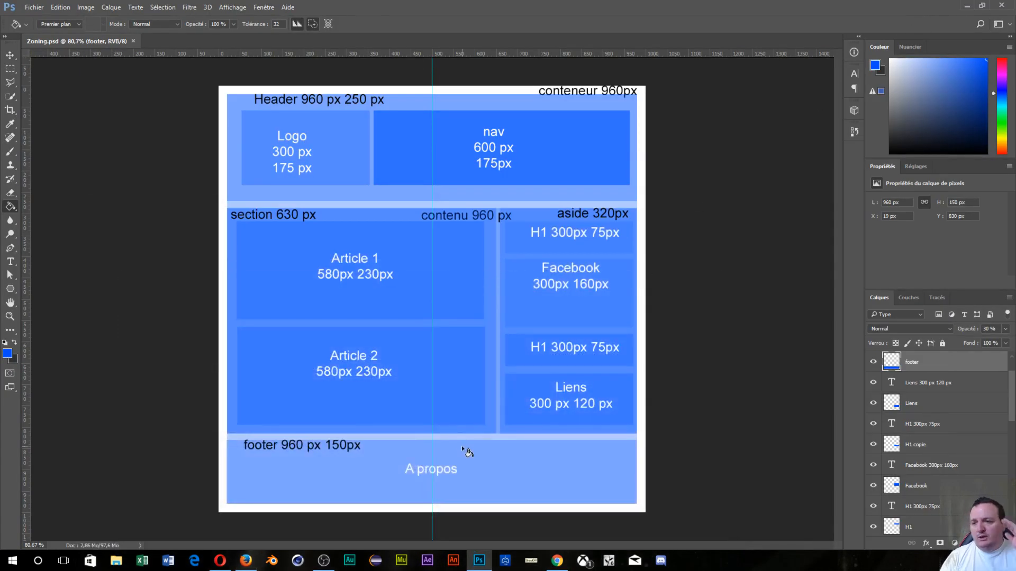